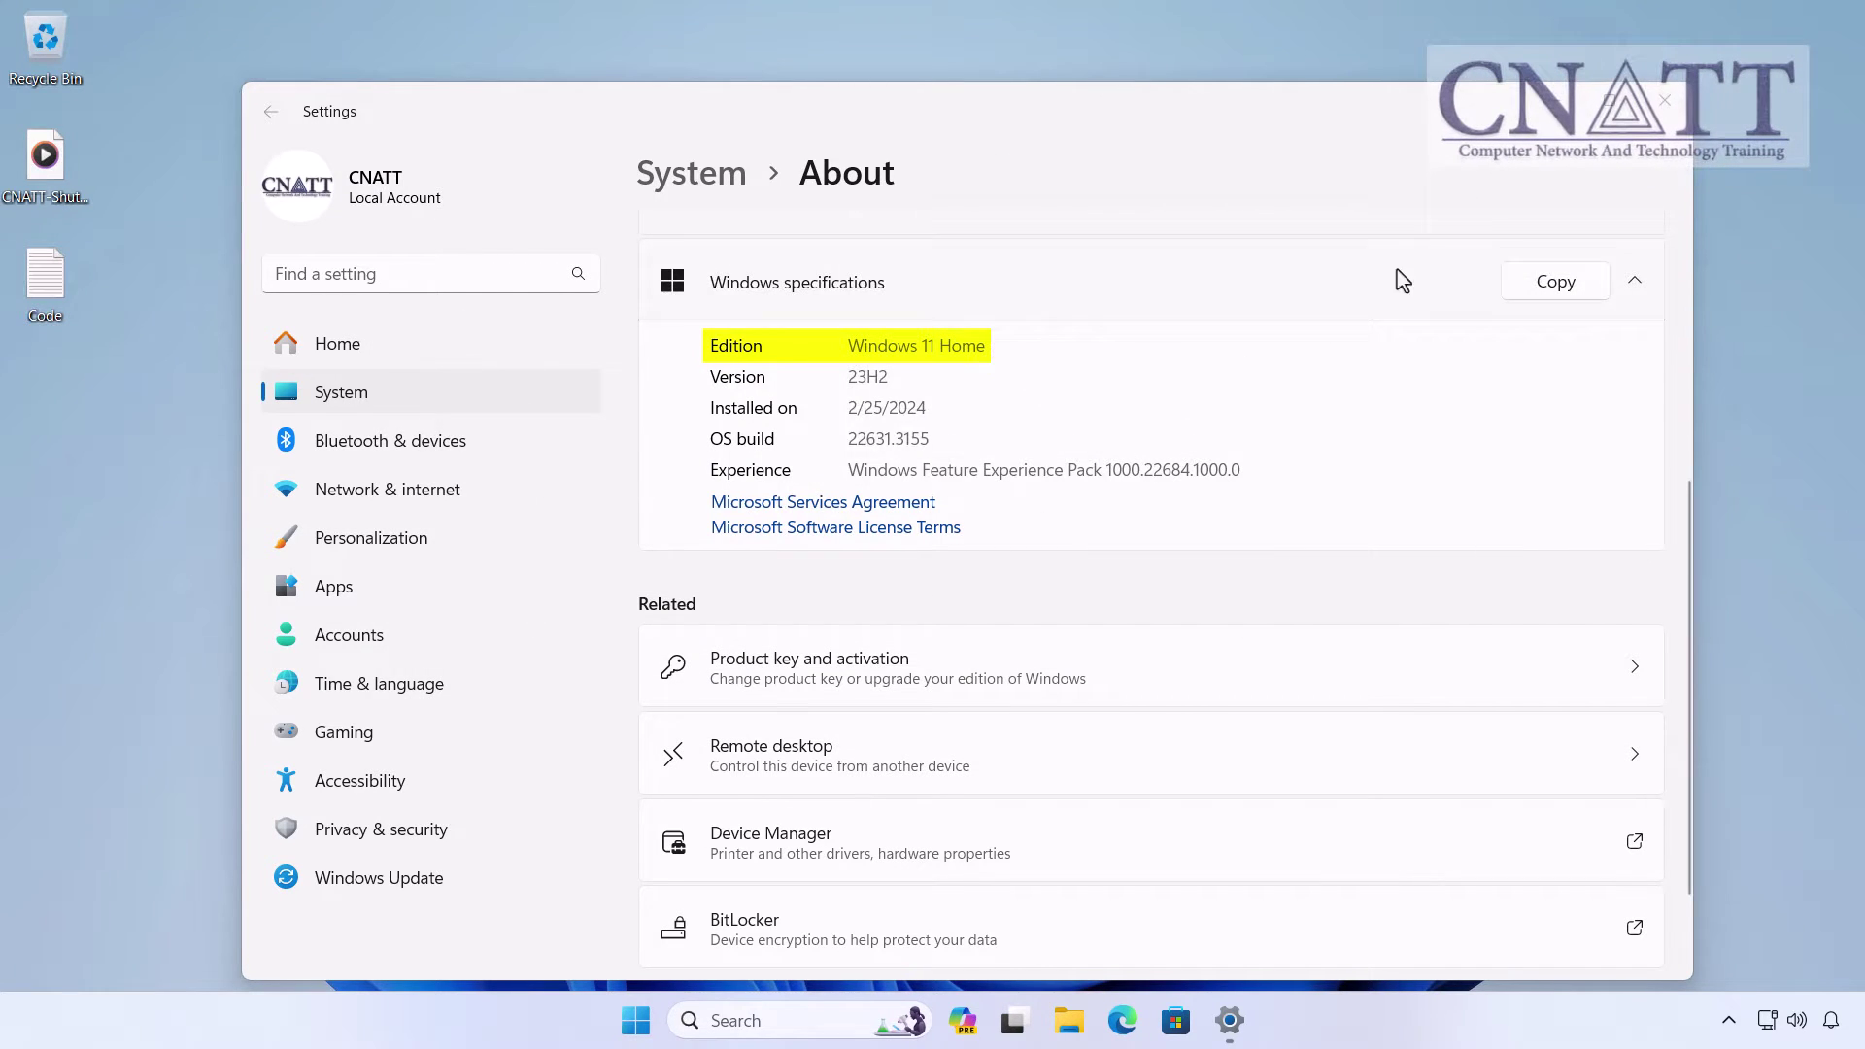
# Launch Control Panel from a Start menu search for 'control panel'
pyautogui.click(1664, 97)
pyautogui.click(660, 1020)
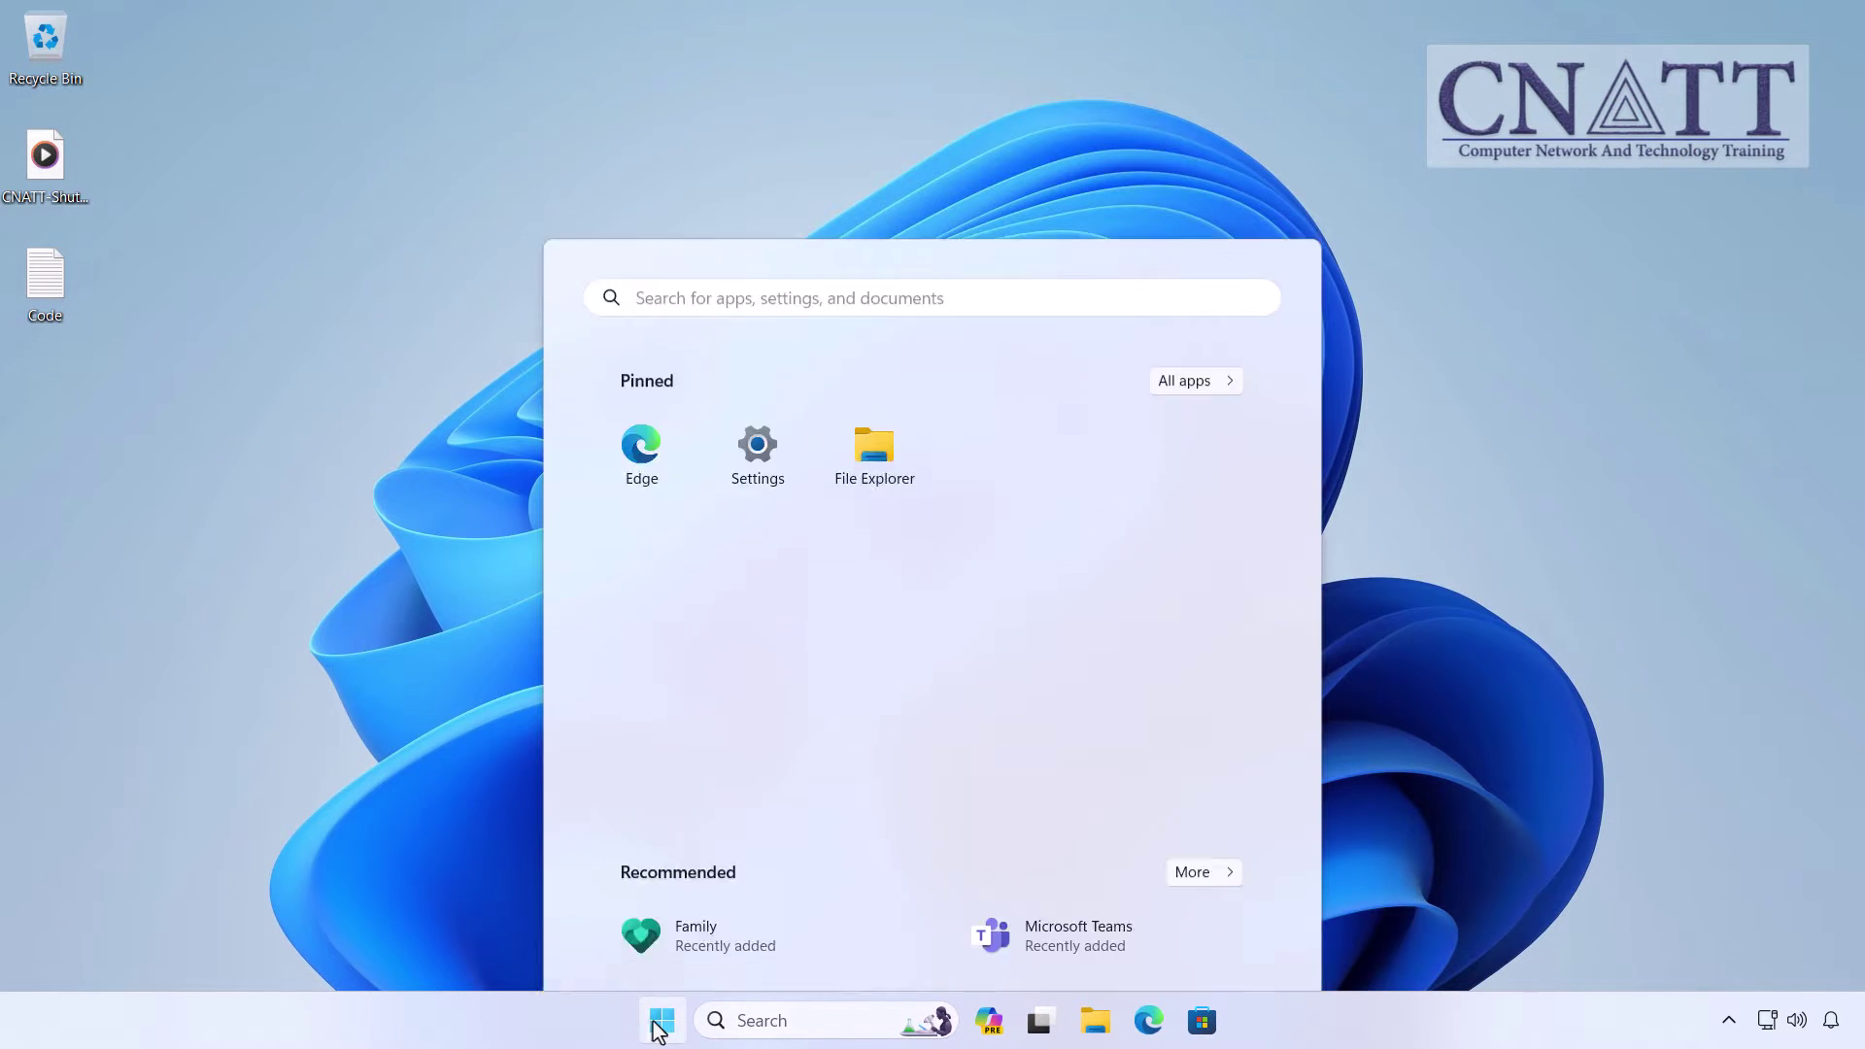
pyautogui.write('control pa')
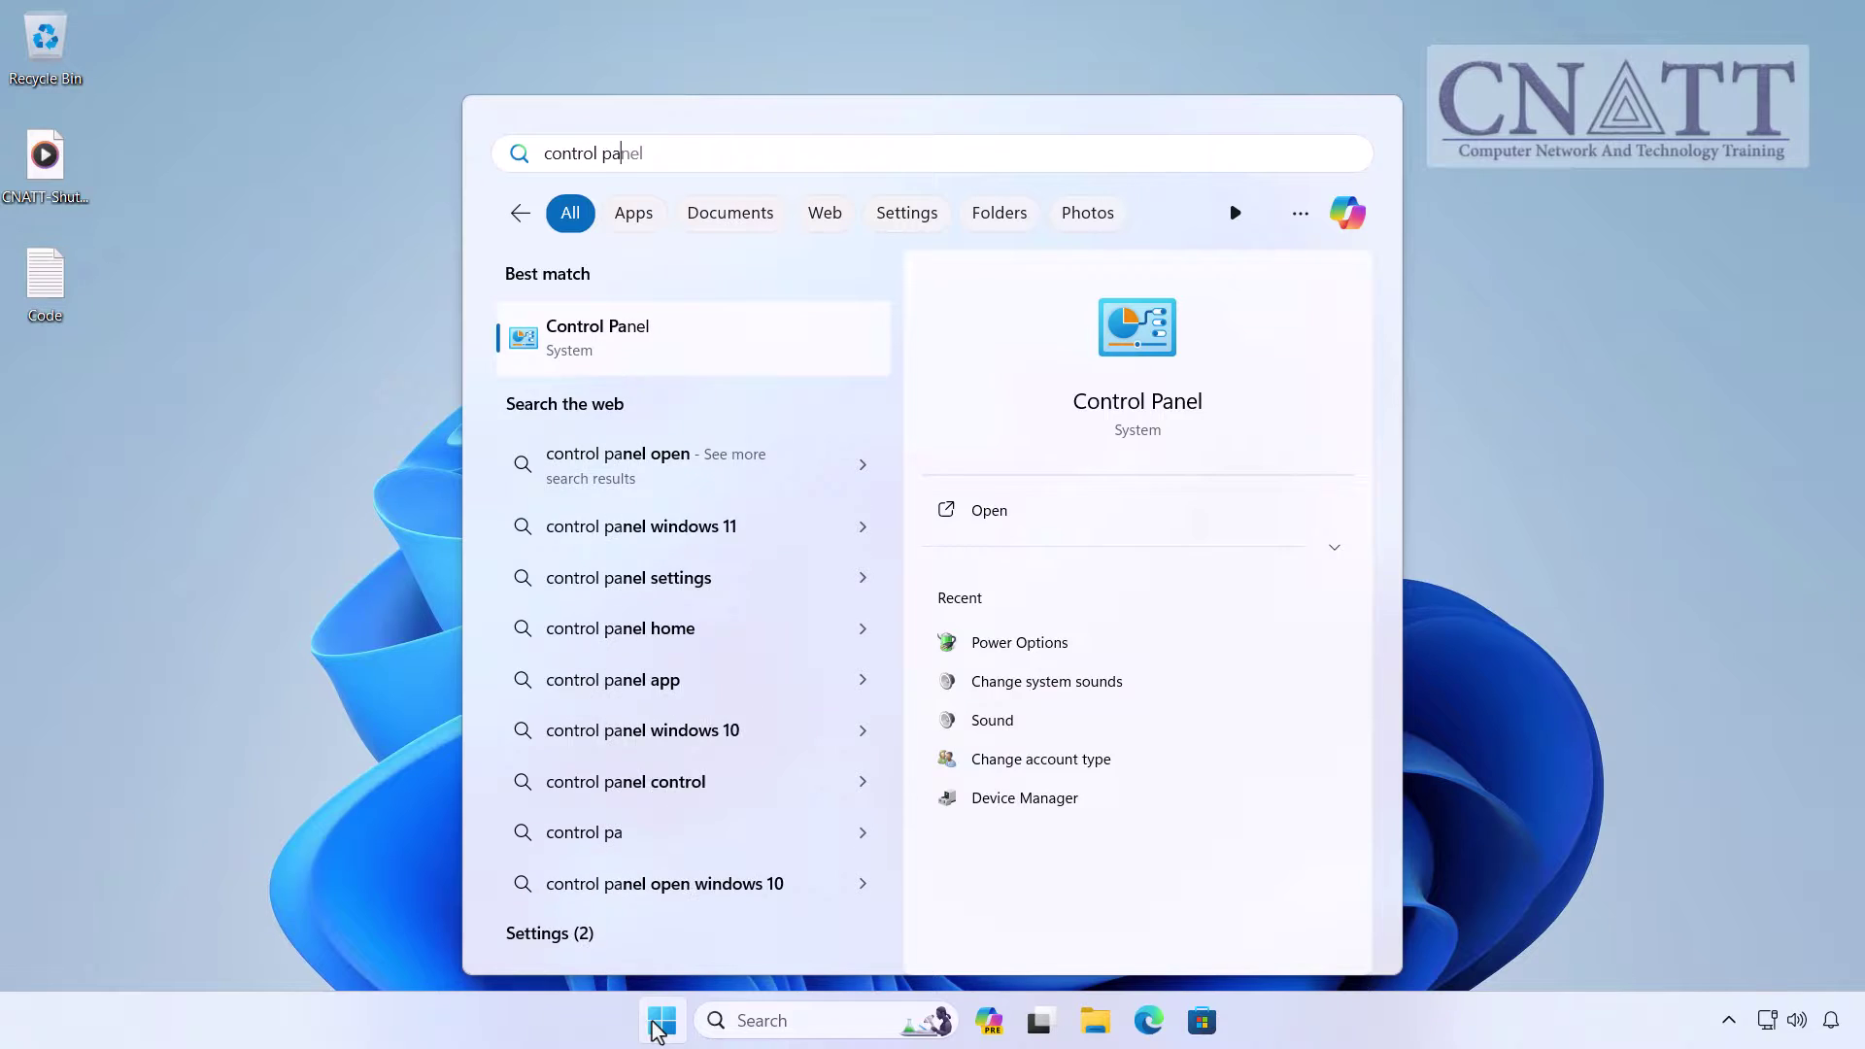
pyautogui.write('nel')
pyautogui.click(587, 358)
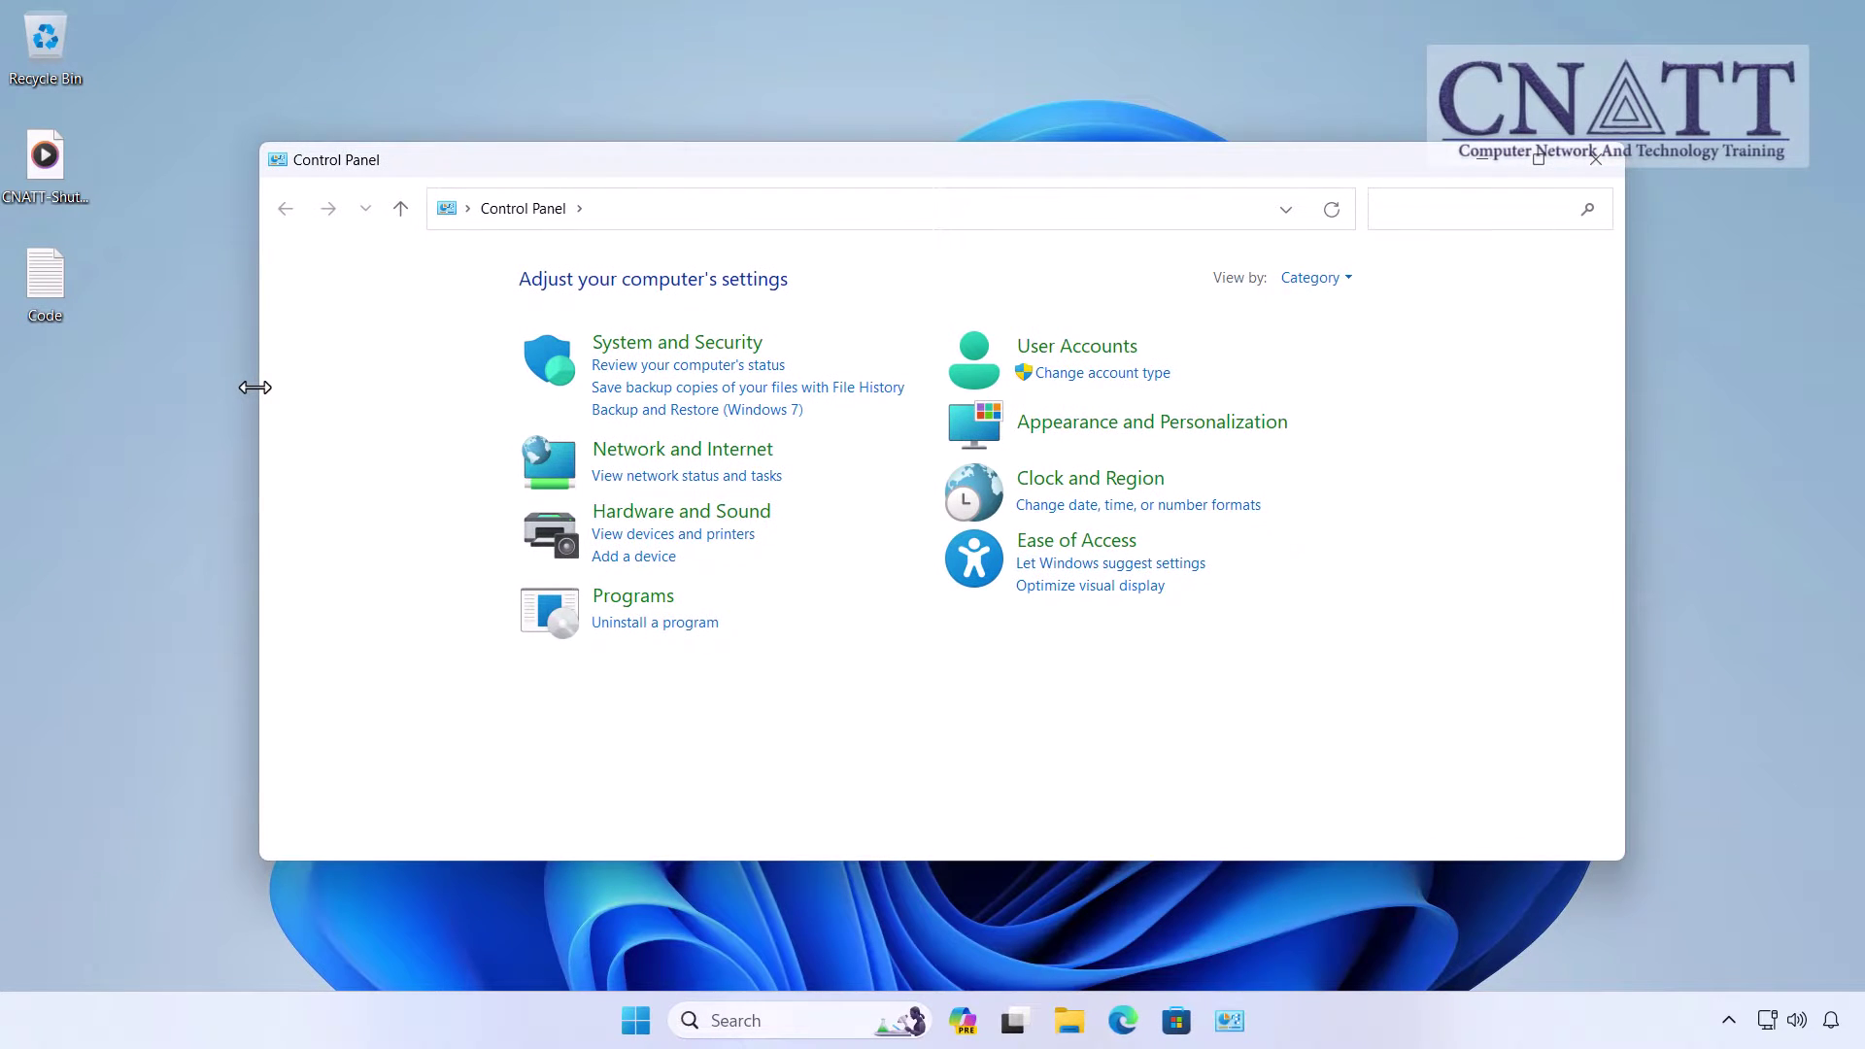
# Review the system sounds list under Hardware and Sound, then close it unchanged
pyautogui.click(621, 512)
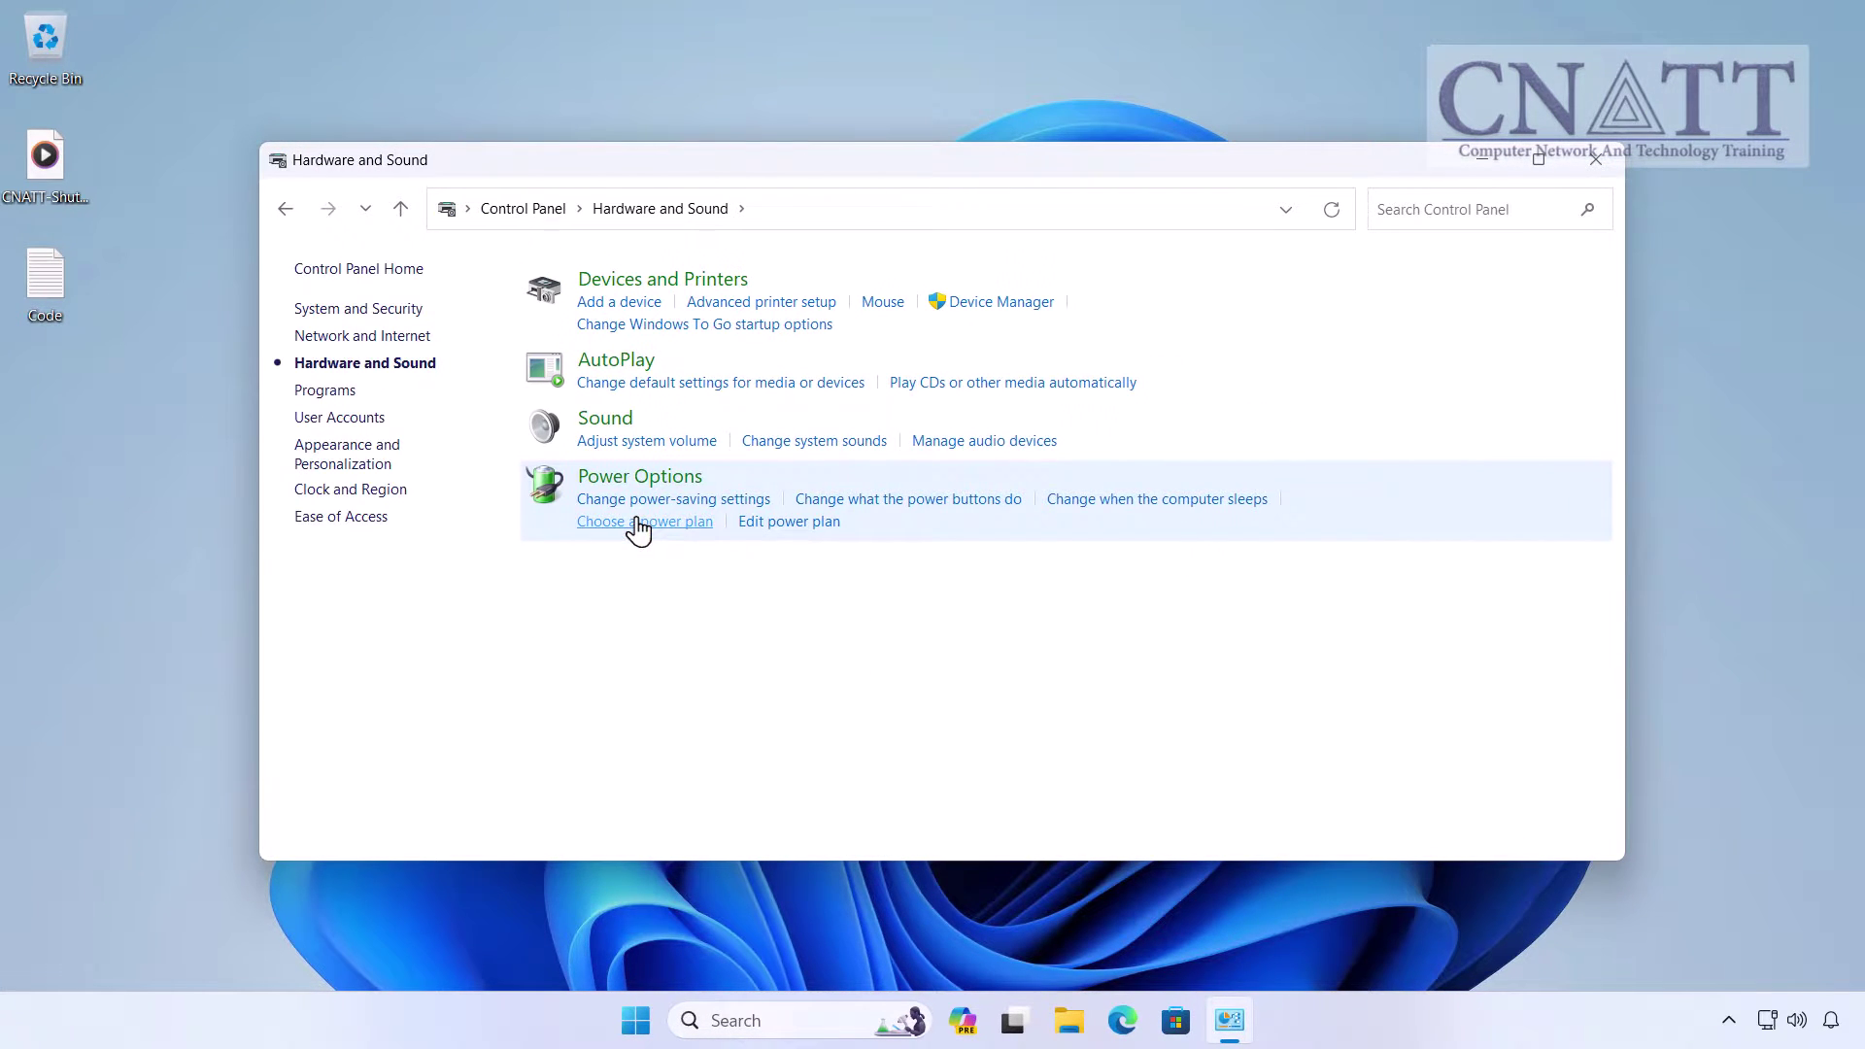
pyautogui.click(834, 453)
pyautogui.scroll(-1, 572, 547)
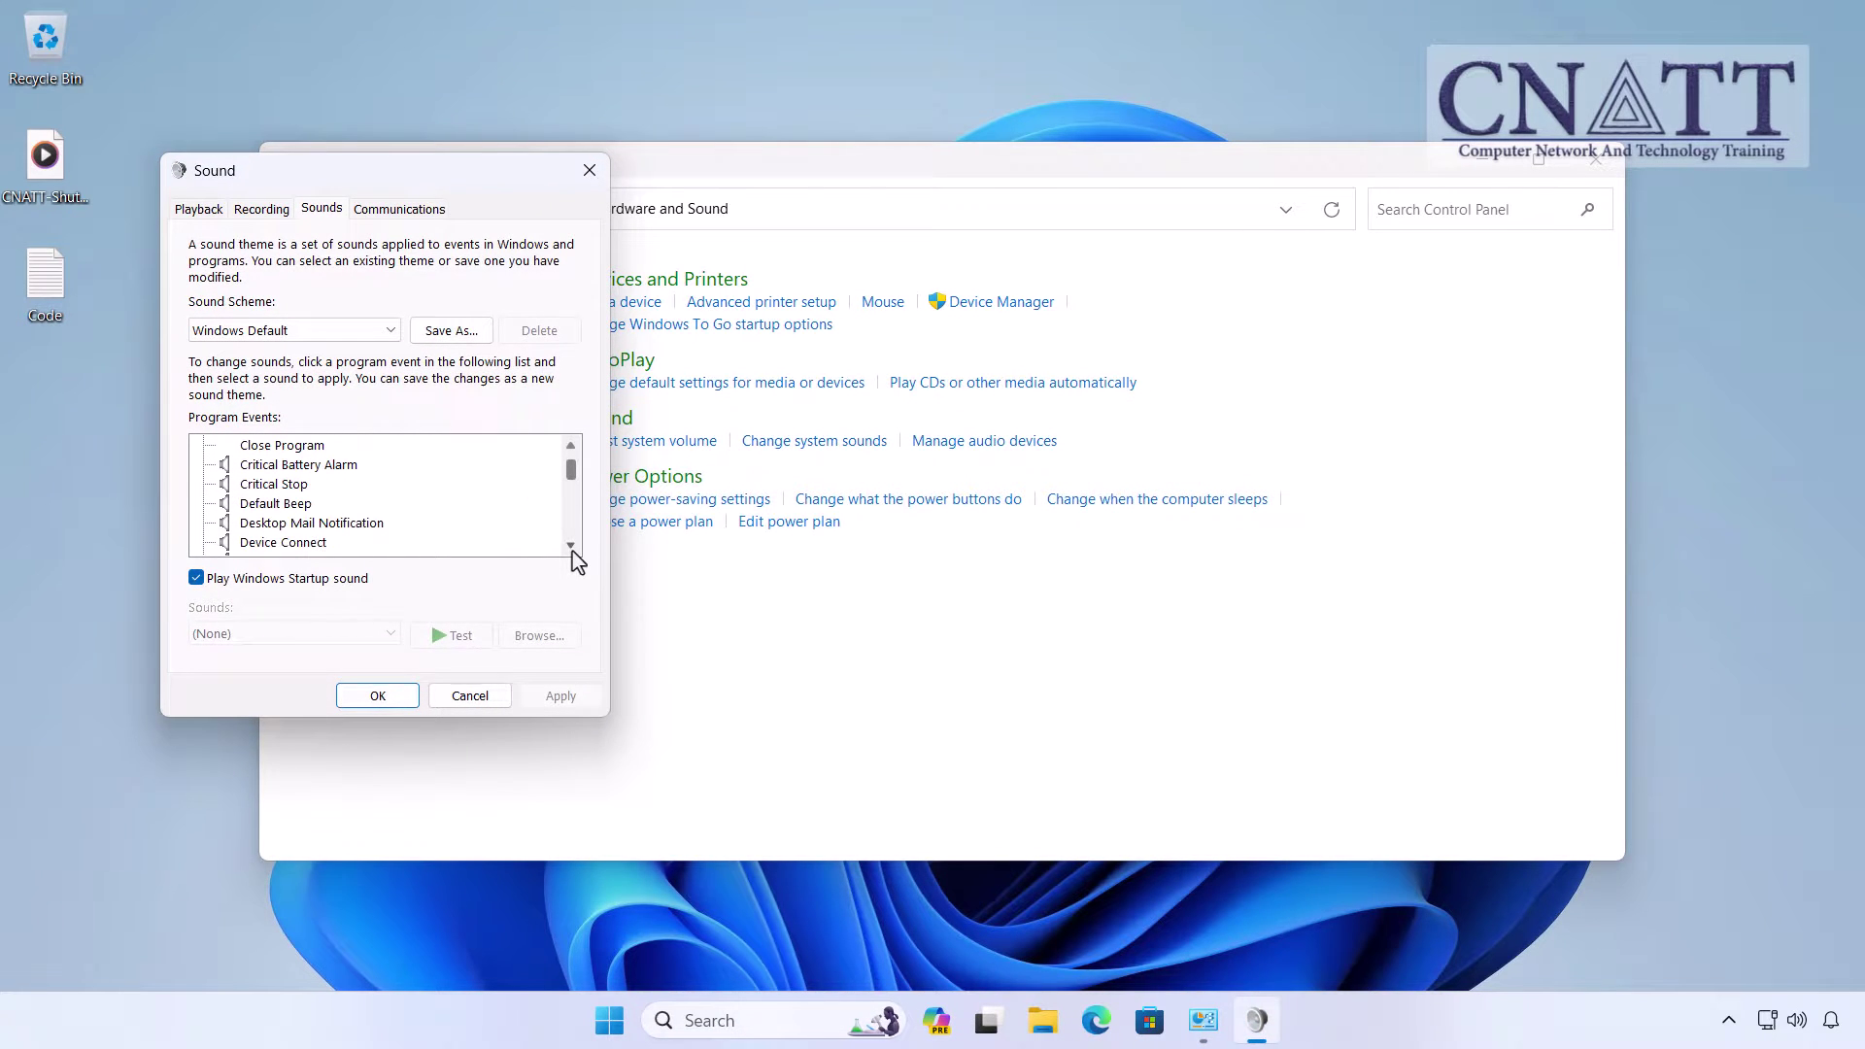
pyautogui.scroll(-2, 572, 547)
pyautogui.scroll(-2, 572, 547)
pyautogui.scroll(-2, 572, 547)
pyautogui.scroll(-2, 572, 546)
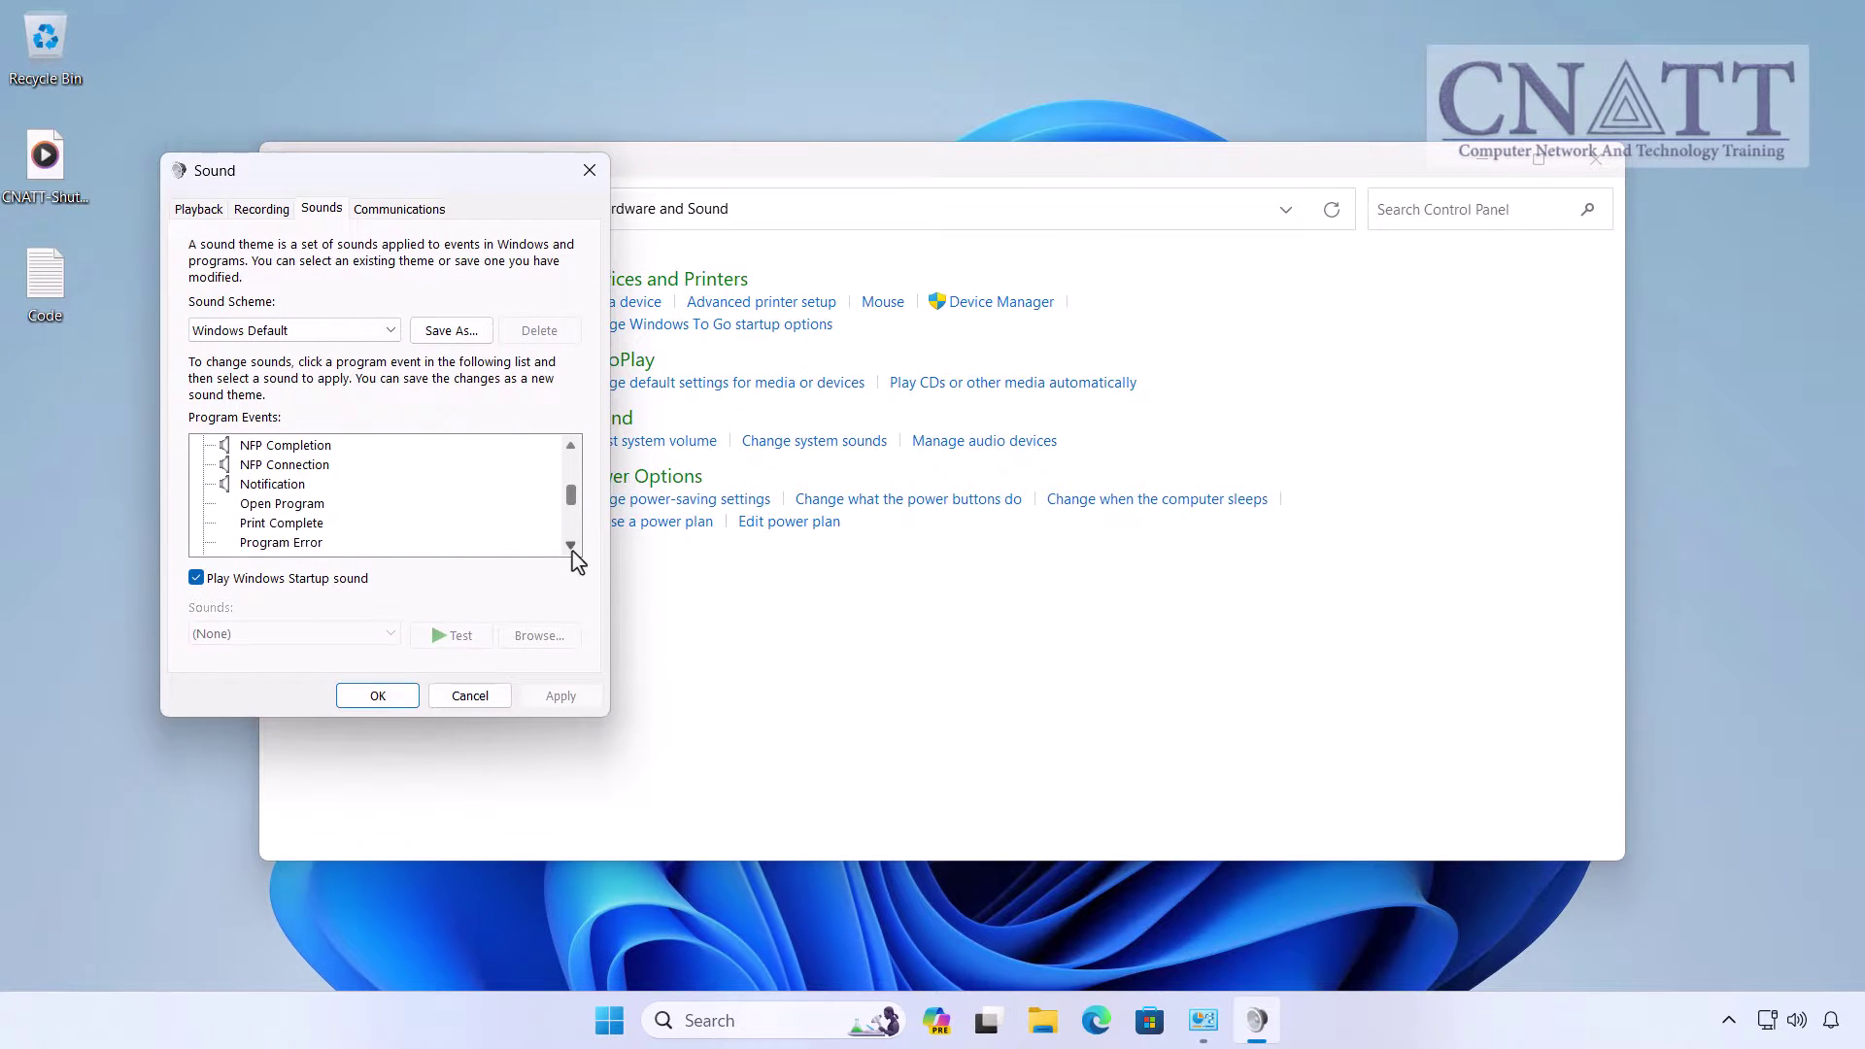
pyautogui.scroll(-2, 572, 546)
pyautogui.scroll(-1, 572, 547)
pyautogui.scroll(-2, 572, 547)
pyautogui.scroll(-2, 572, 546)
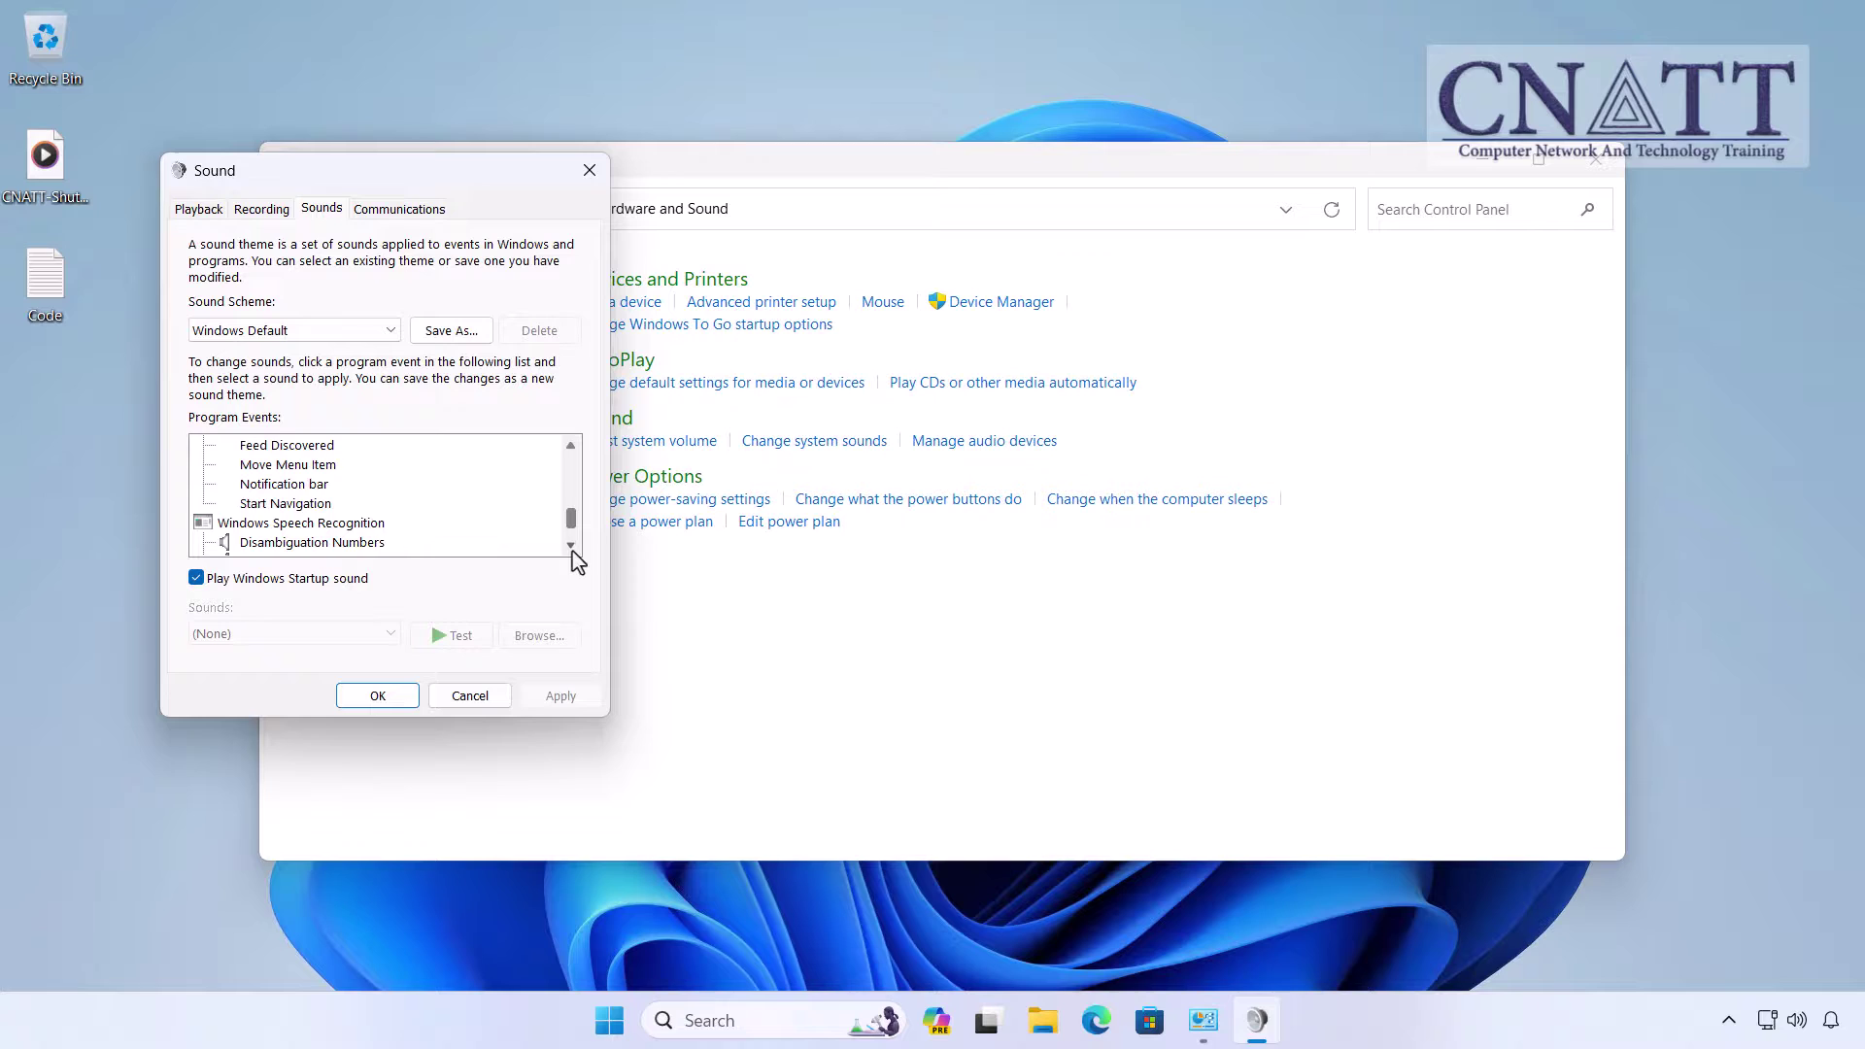
pyautogui.scroll(-2, 572, 546)
pyautogui.scroll(-2, 572, 547)
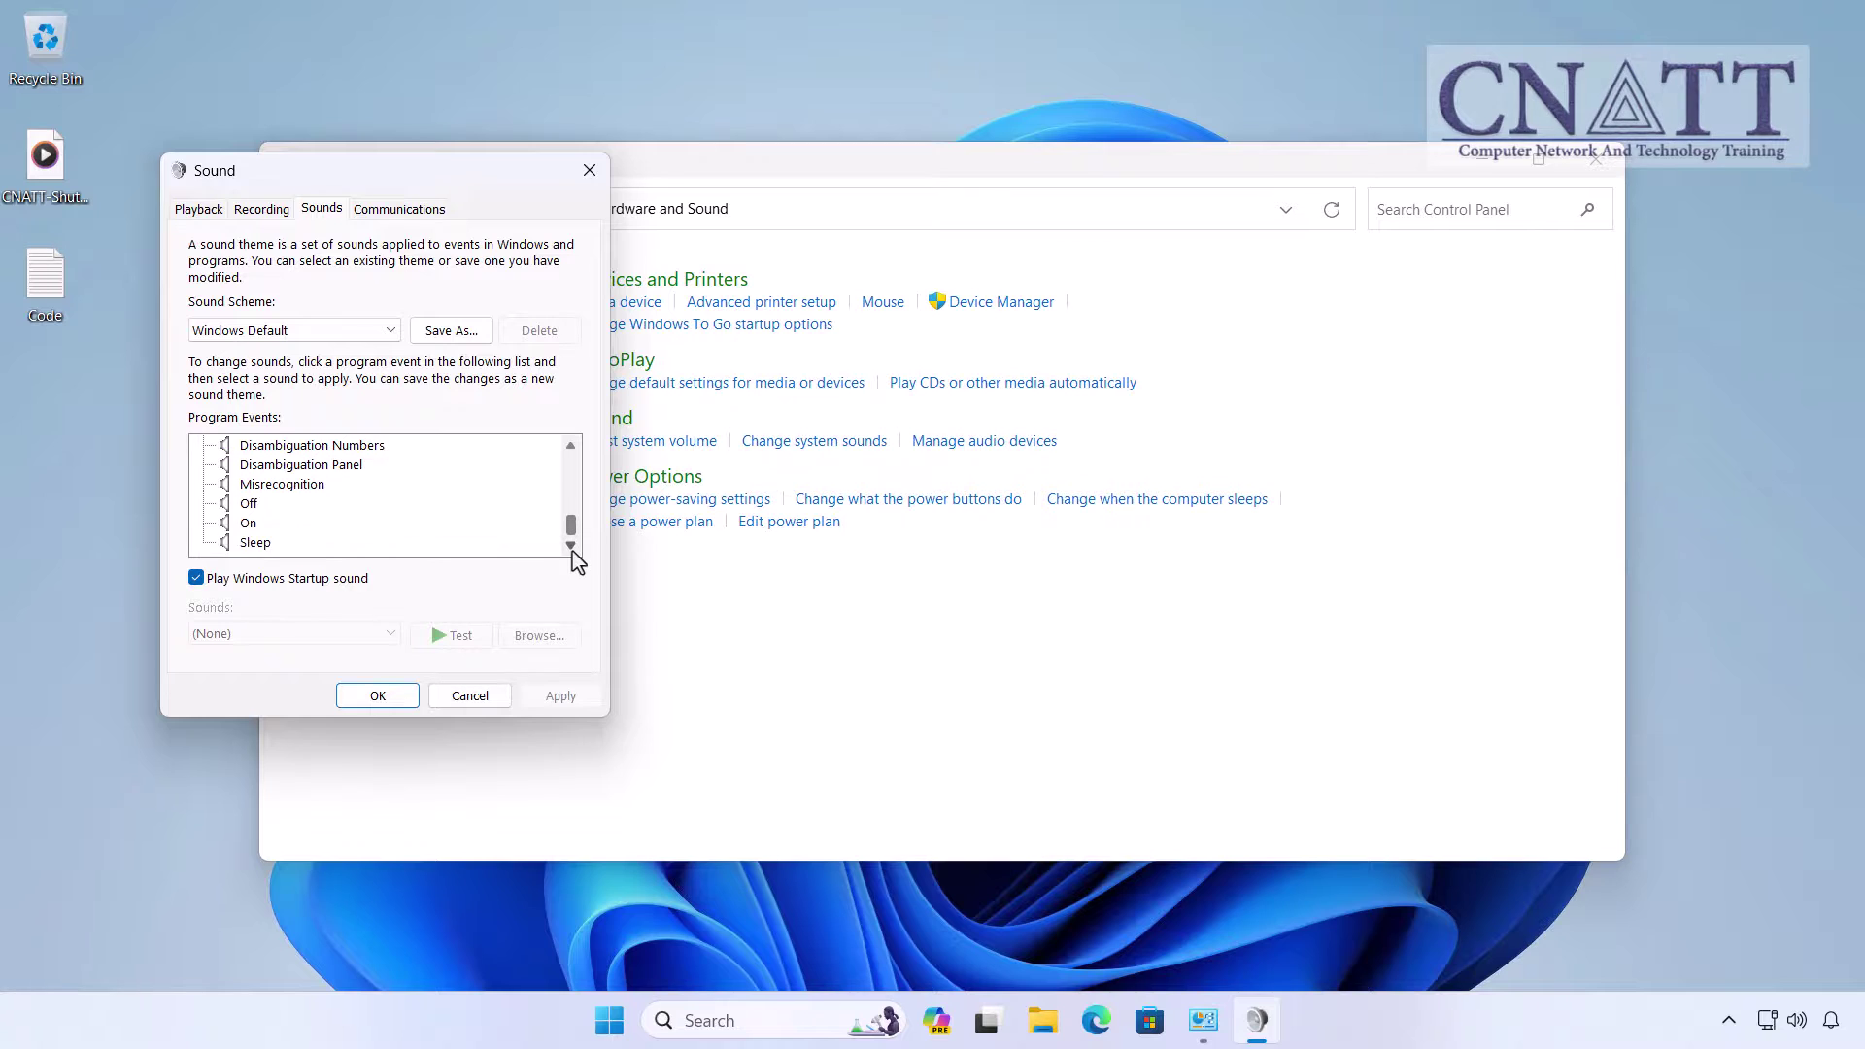
pyautogui.click(589, 170)
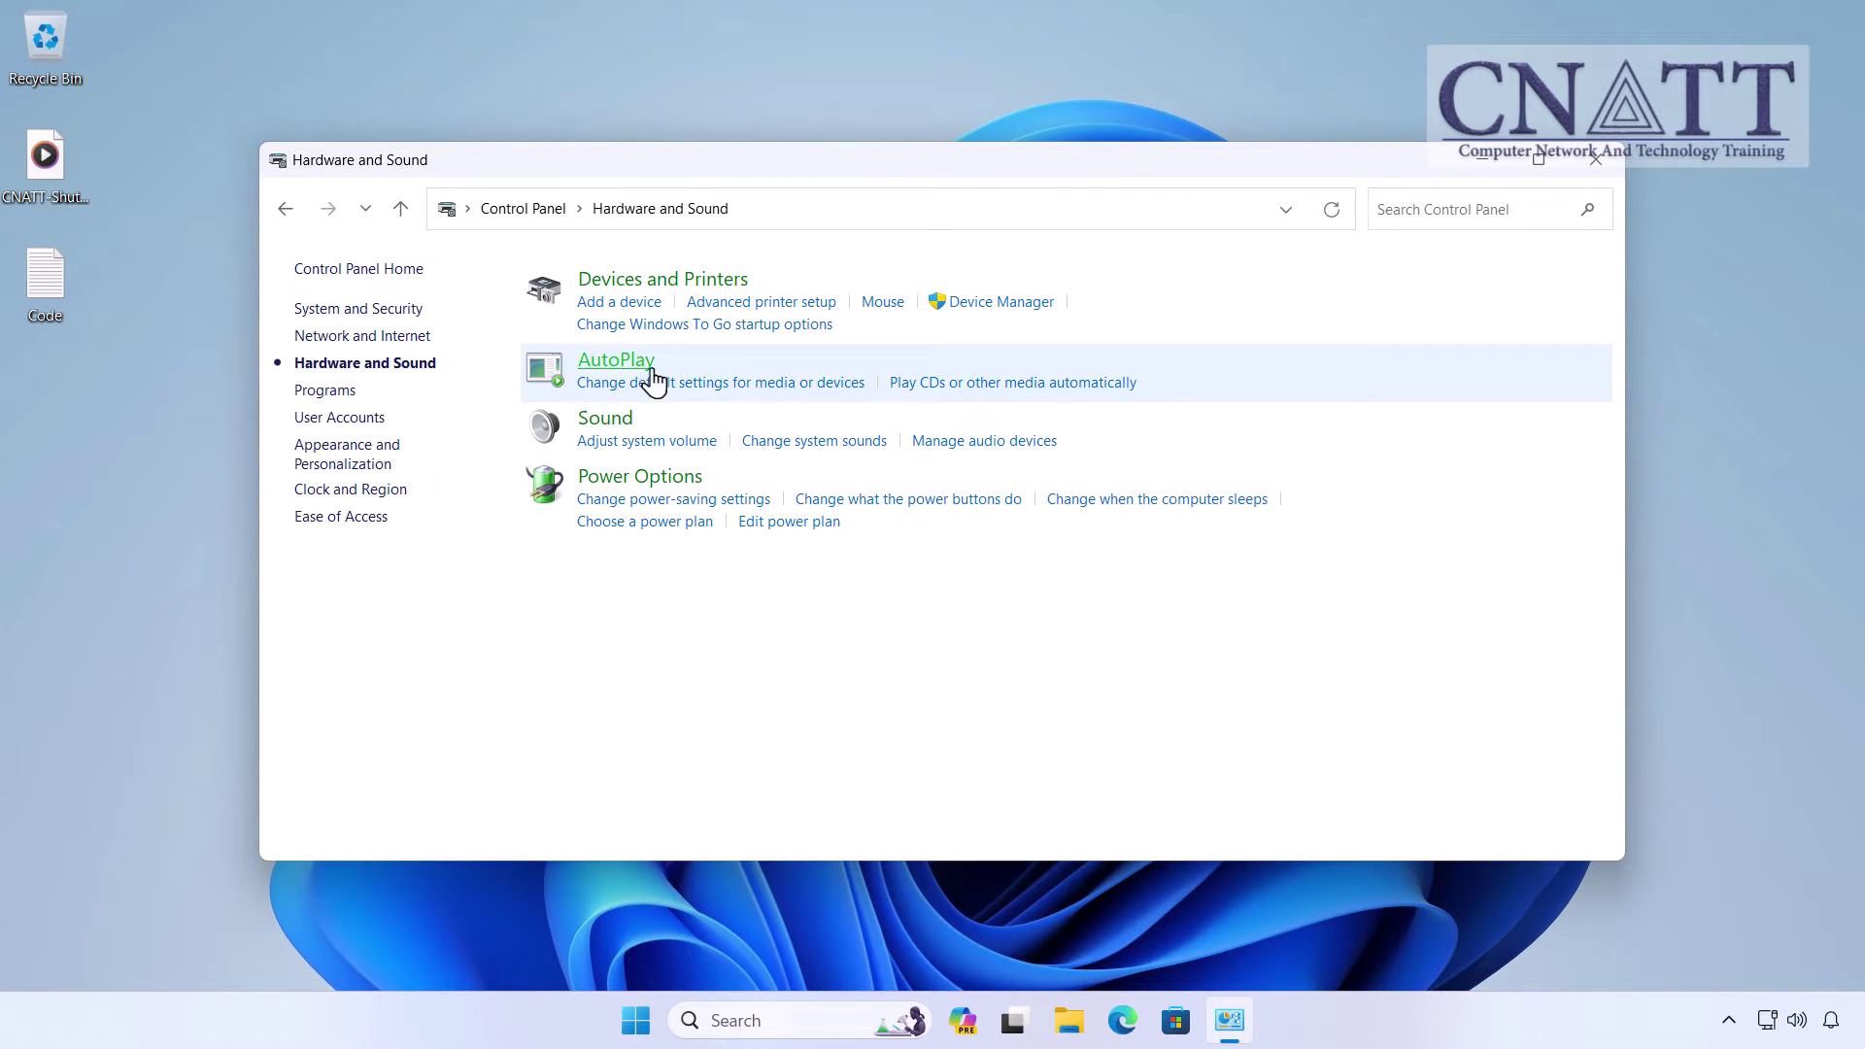
# Check the power-button shutdown settings, finding fast startup already on, then close the window
pyautogui.click(641, 476)
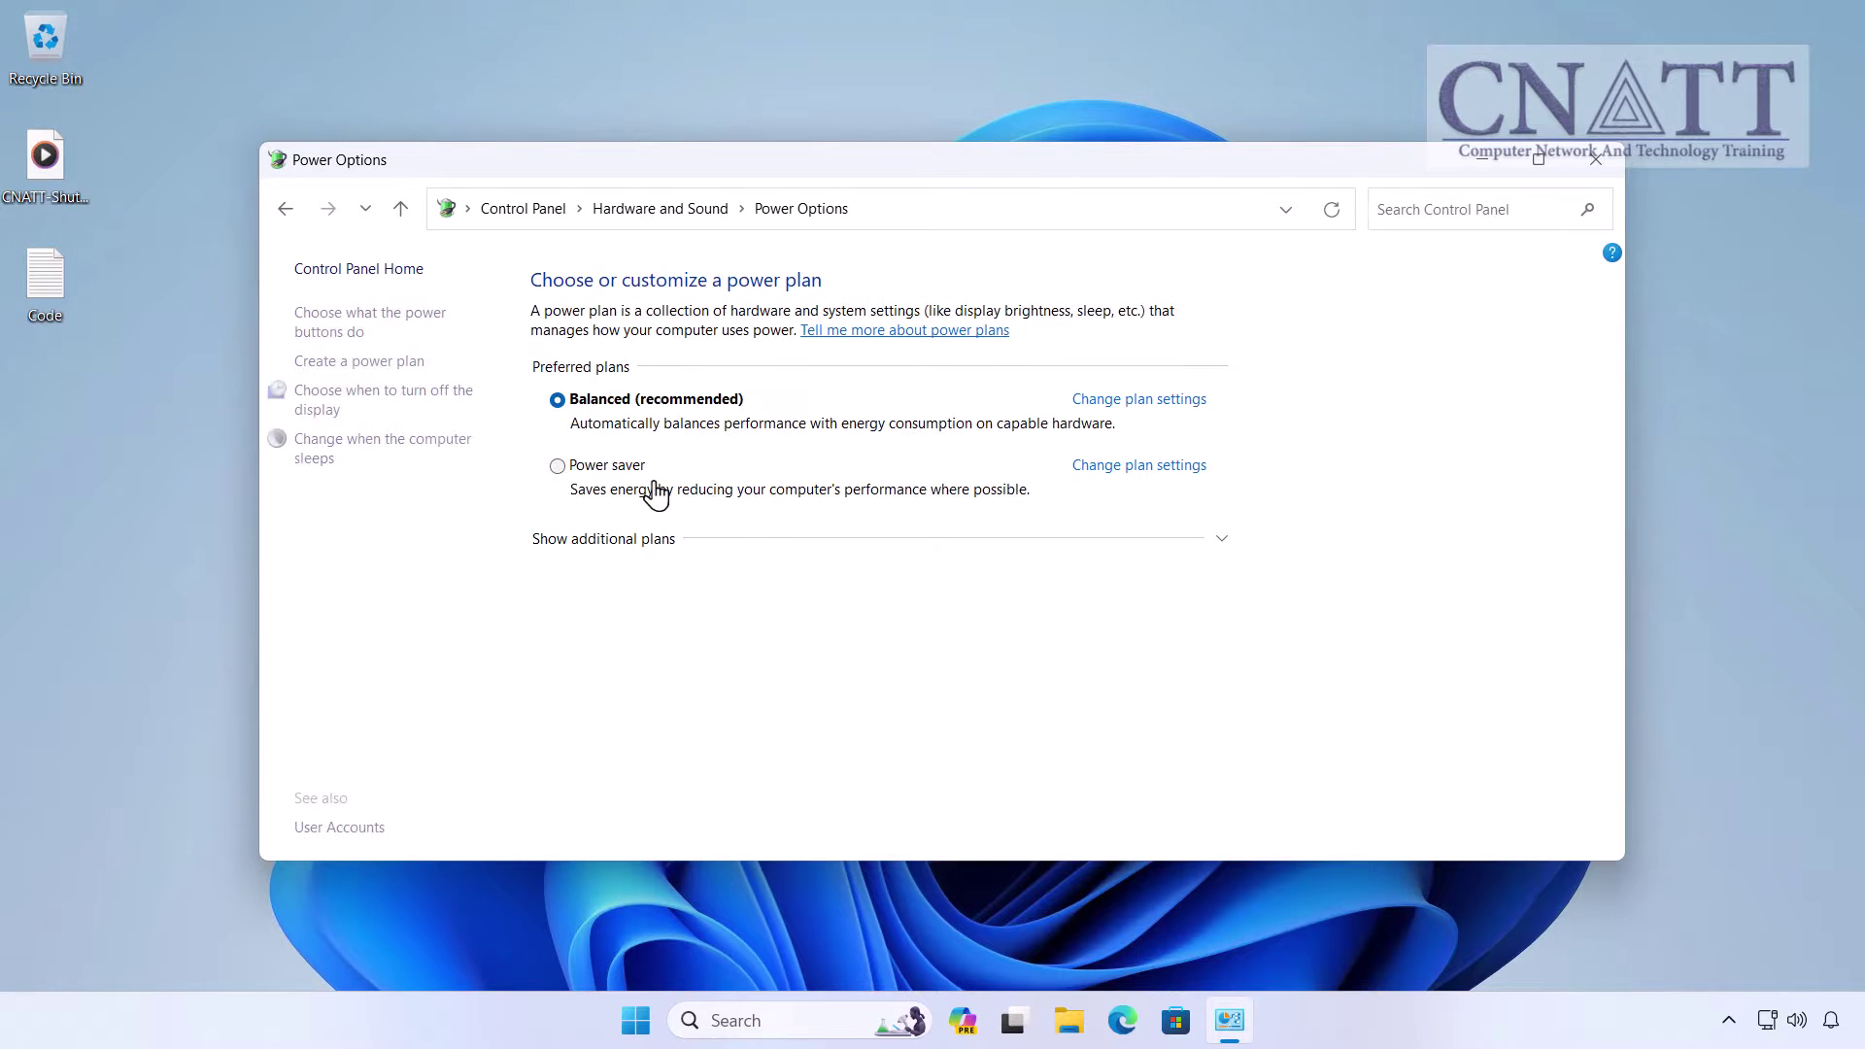
pyautogui.click(433, 331)
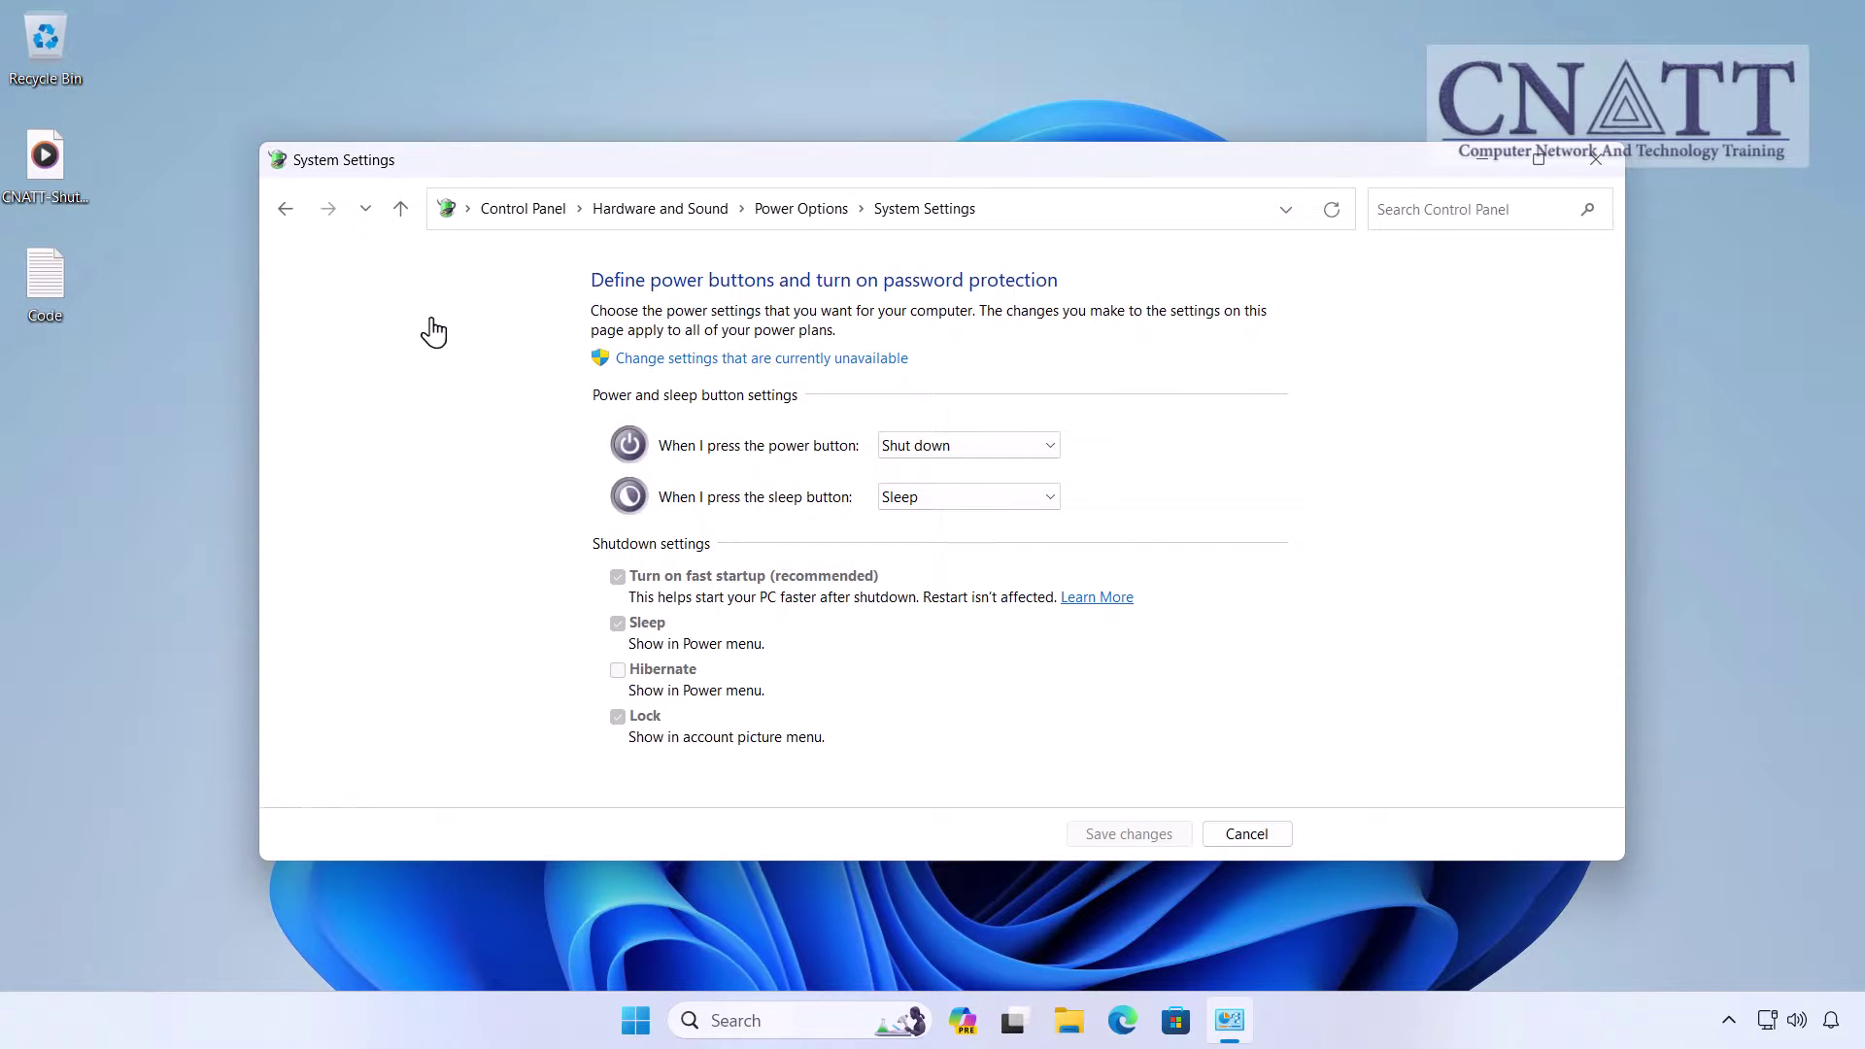
pyautogui.click(678, 358)
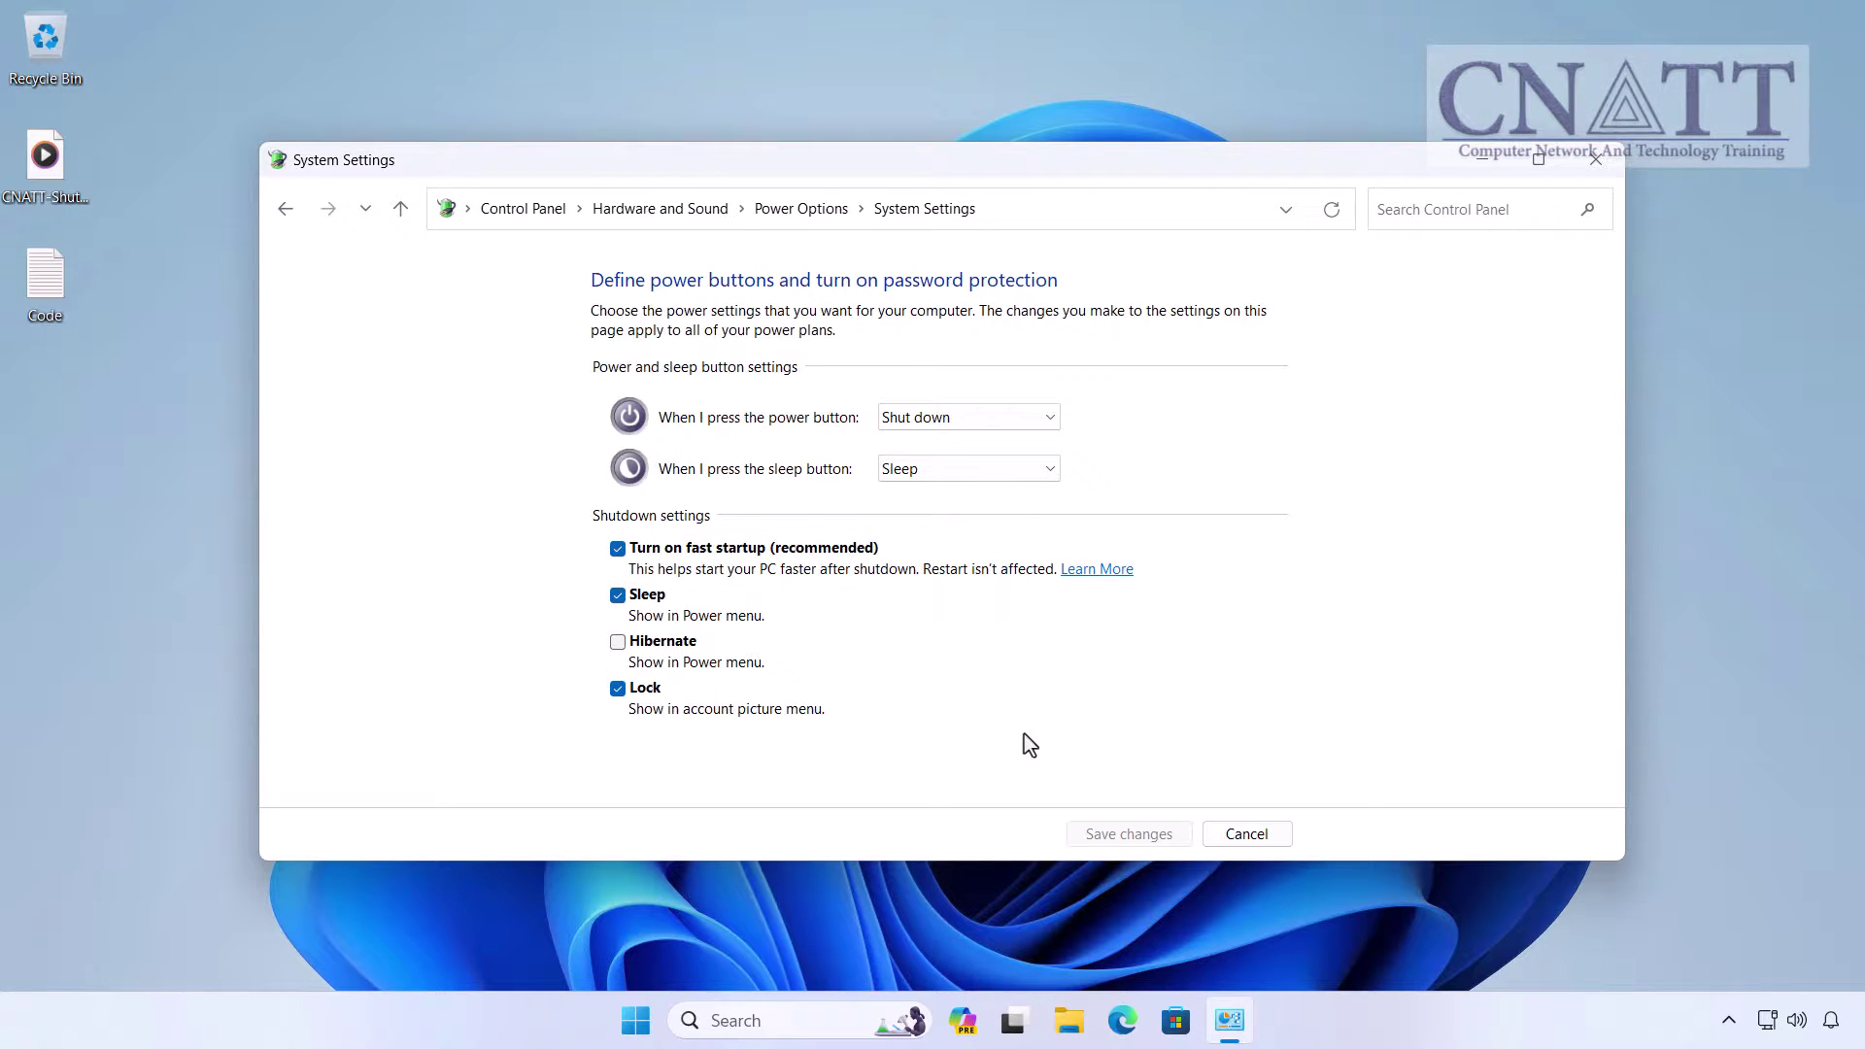
pyautogui.click(1596, 158)
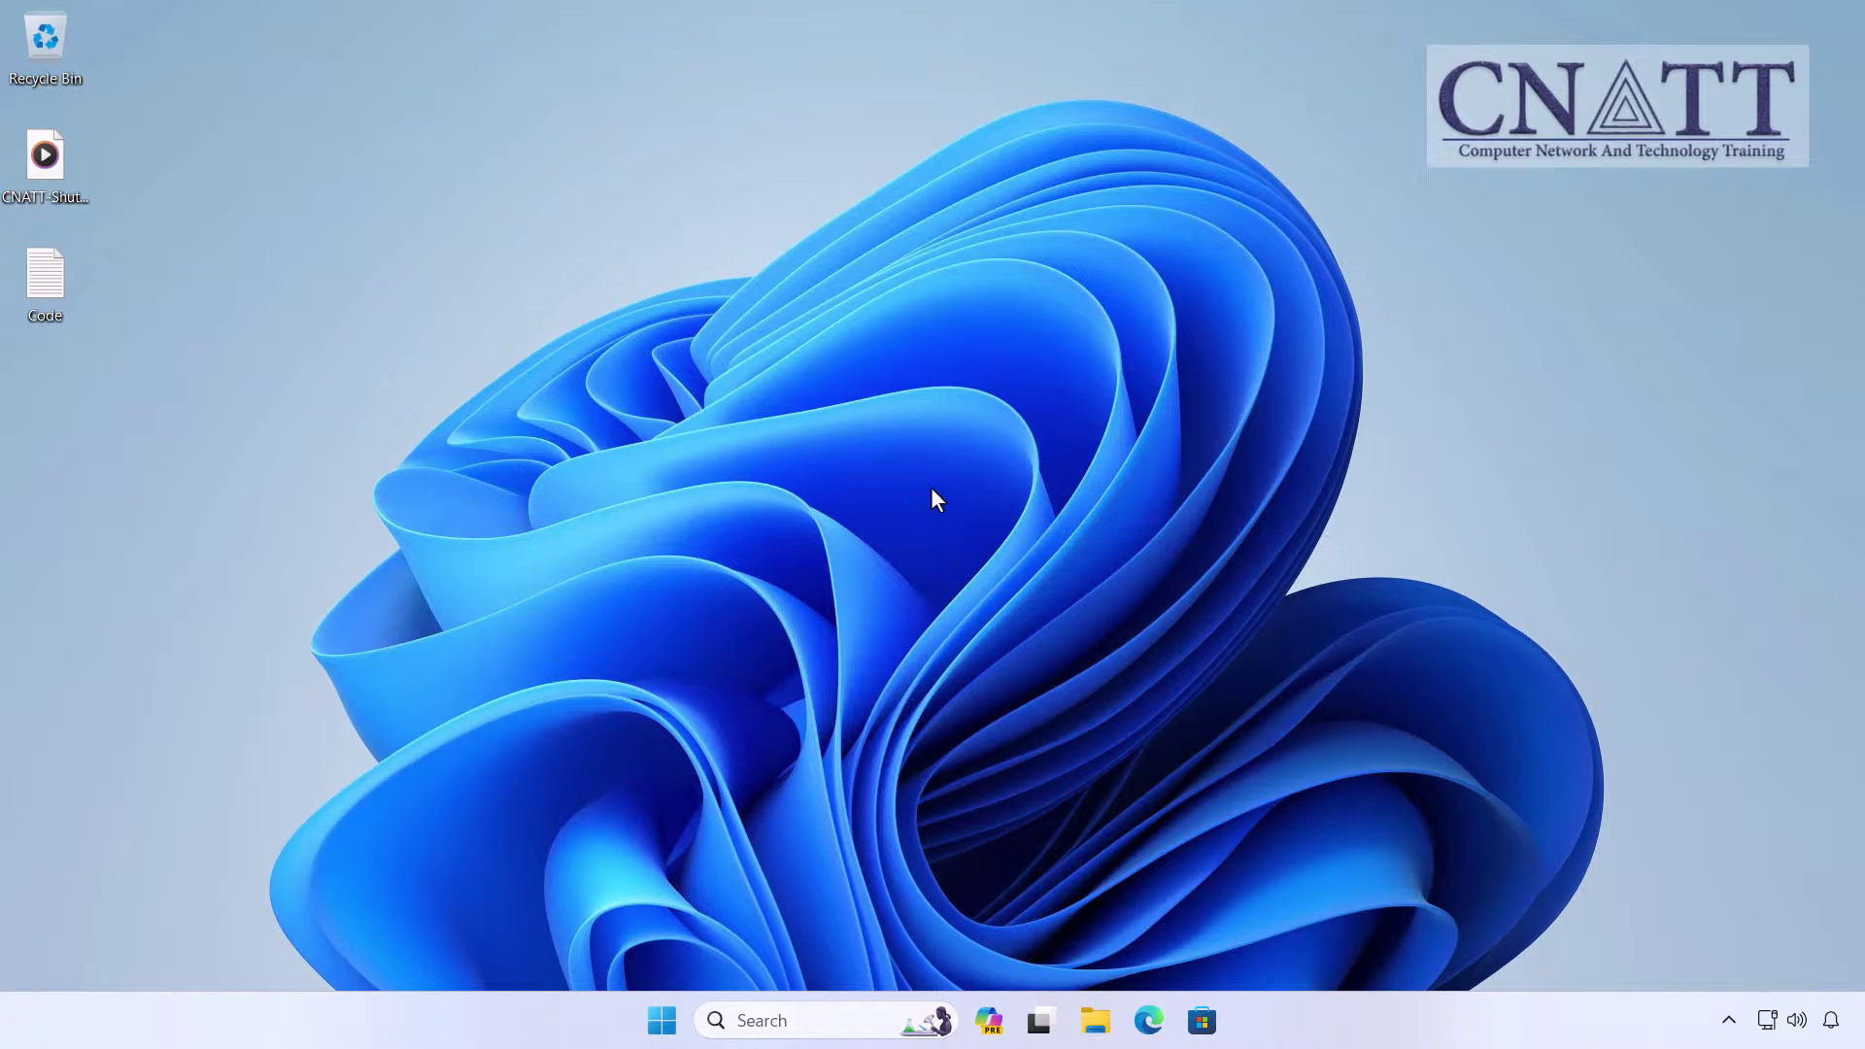
pyautogui.rightClick(669, 1037)
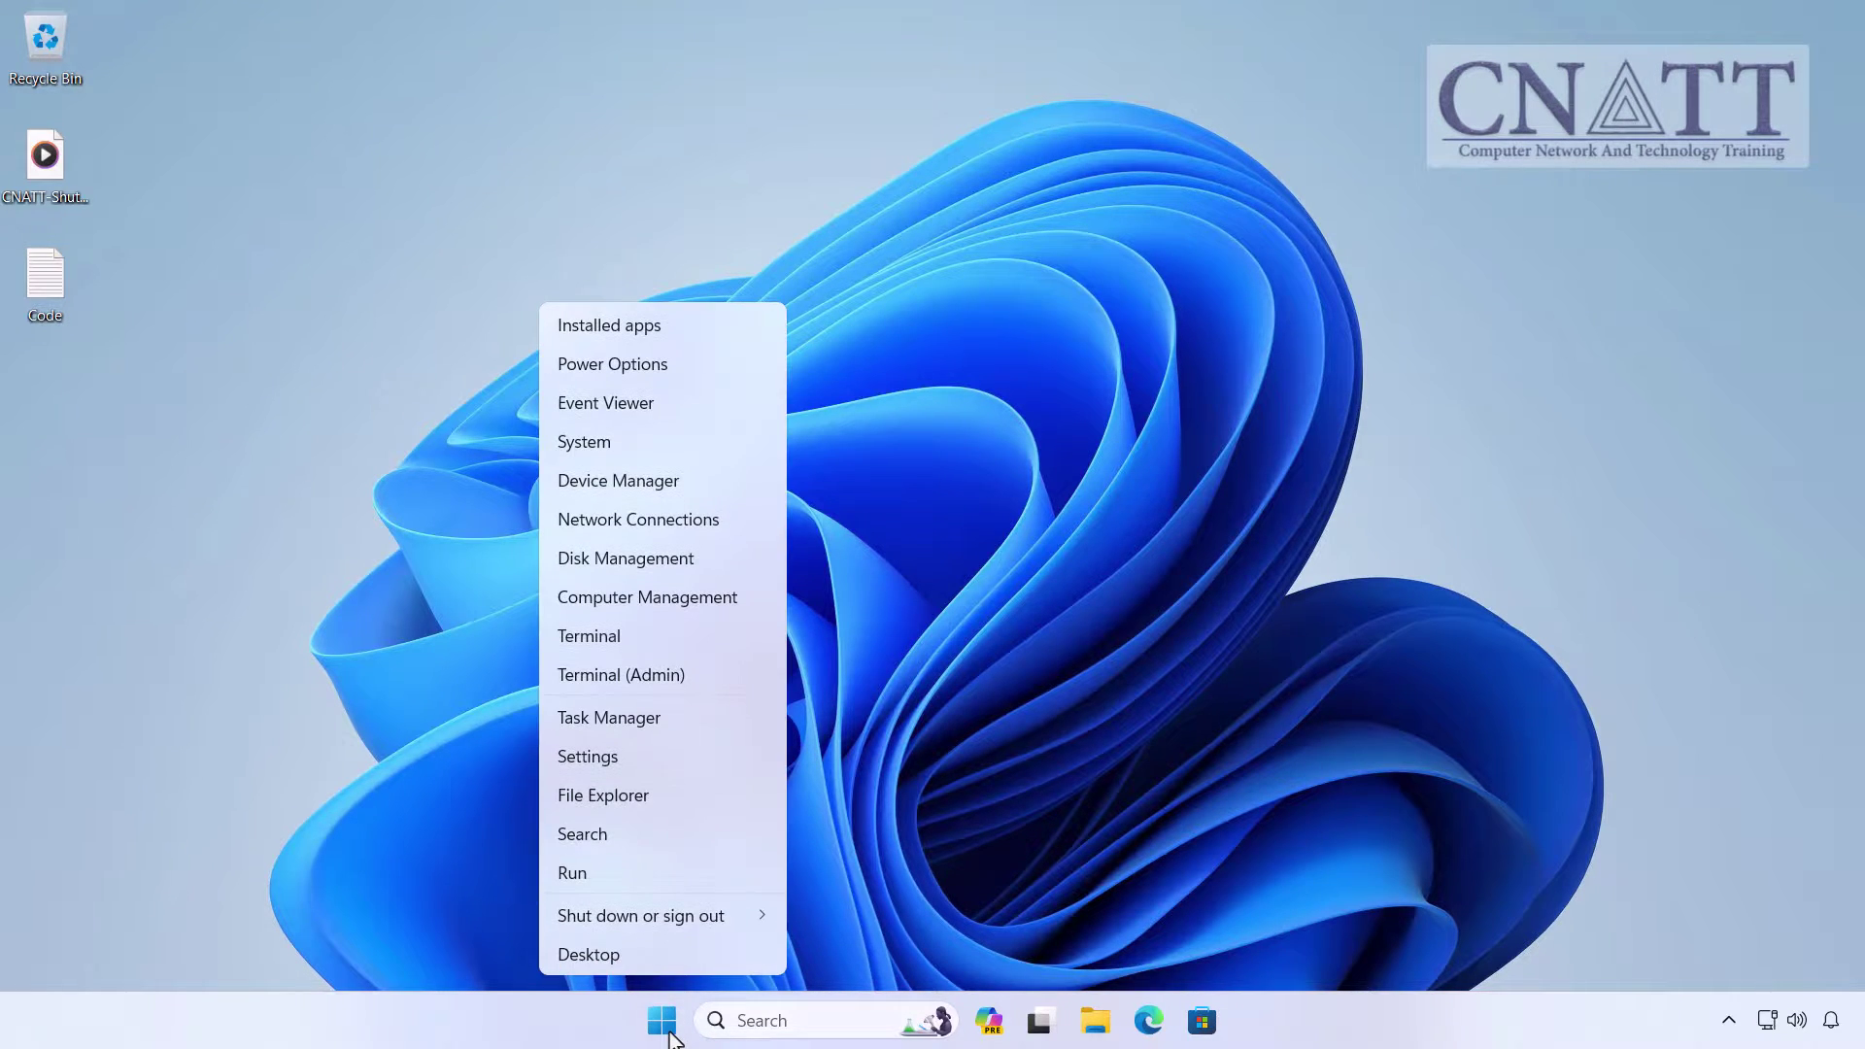
pyautogui.click(719, 887)
pyautogui.write('gp')
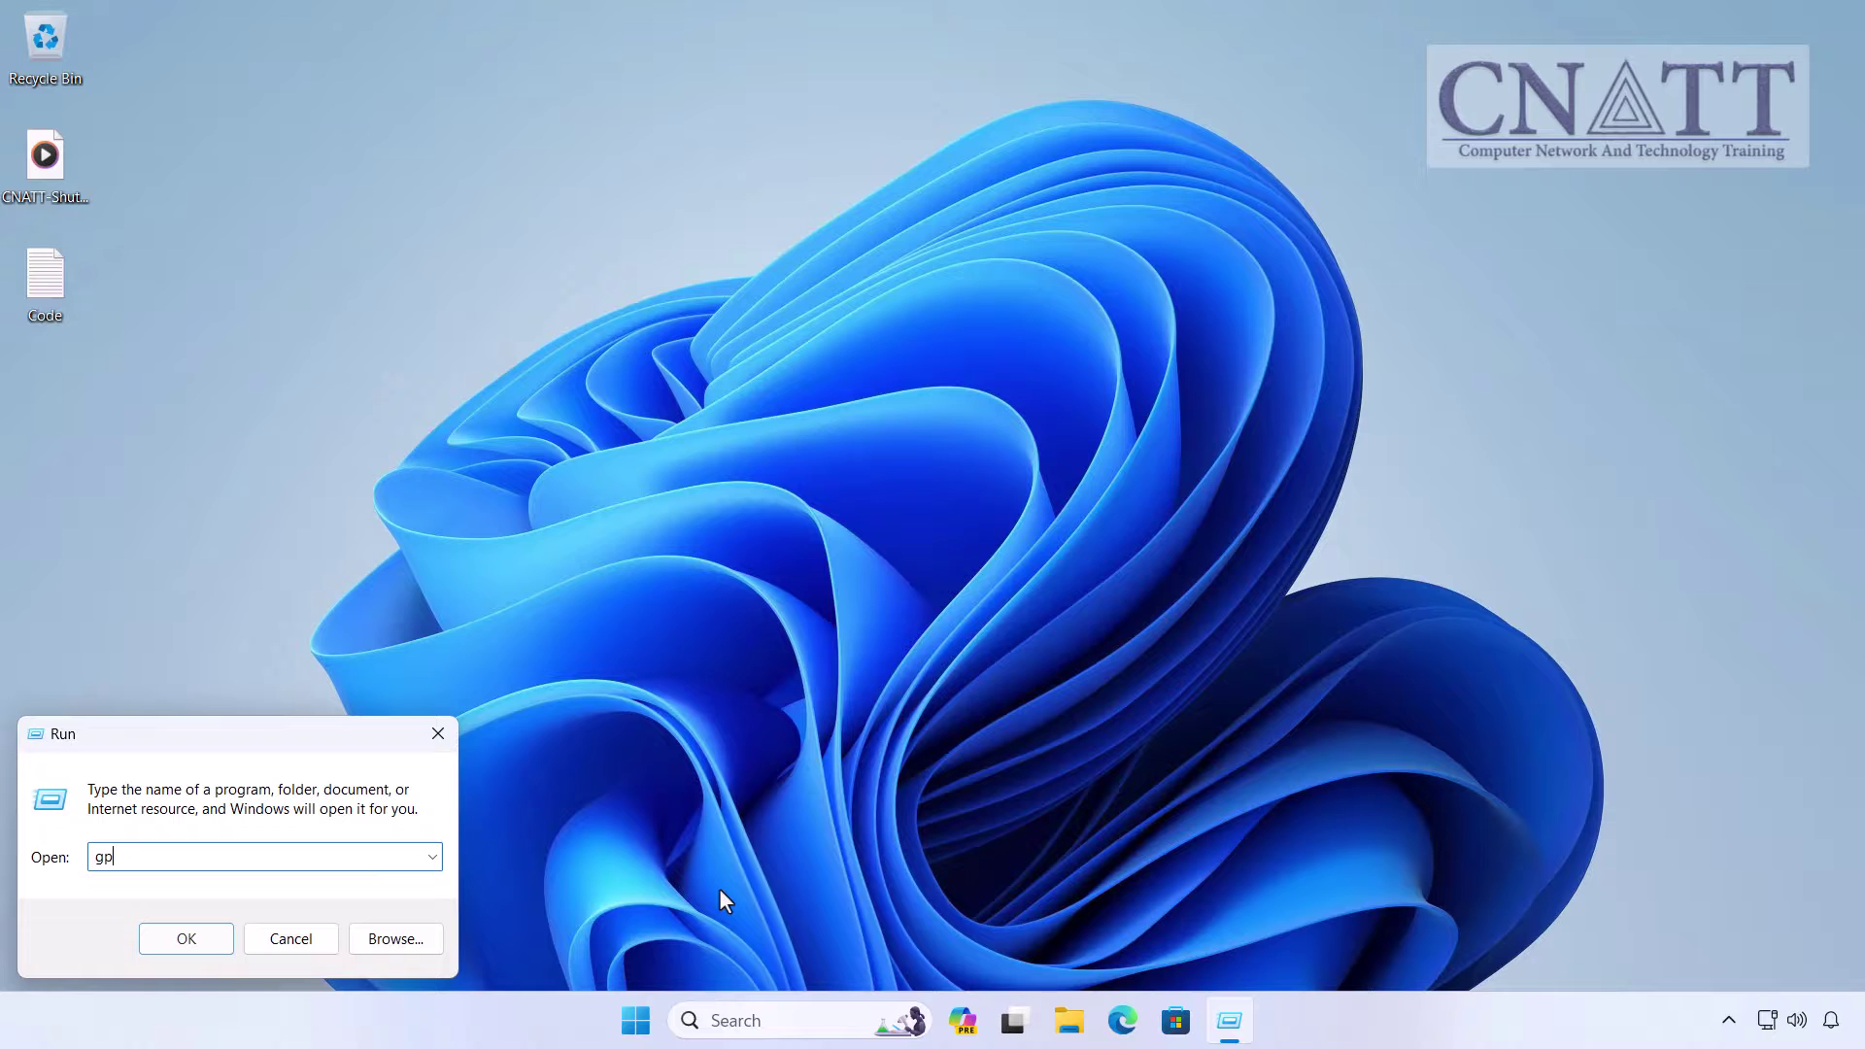
pyautogui.write('edit.msc')
pyautogui.press('Return')
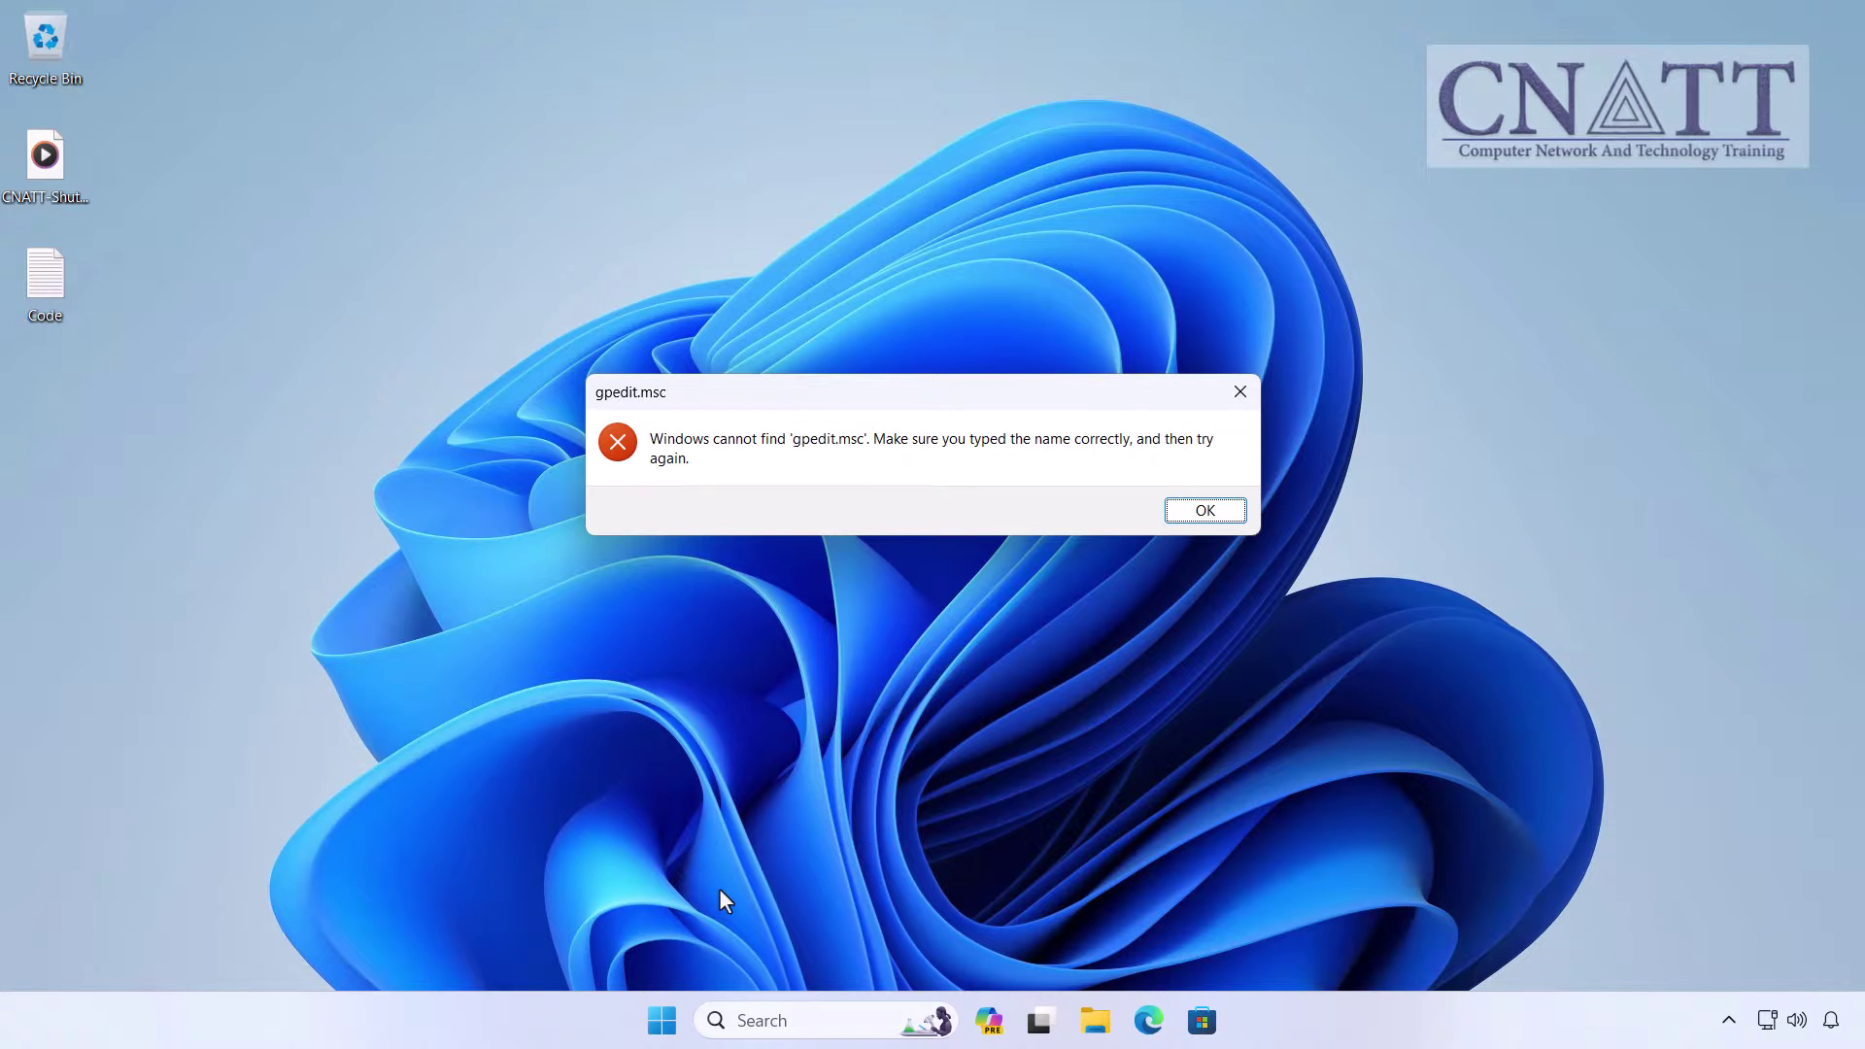
pyautogui.click(1196, 522)
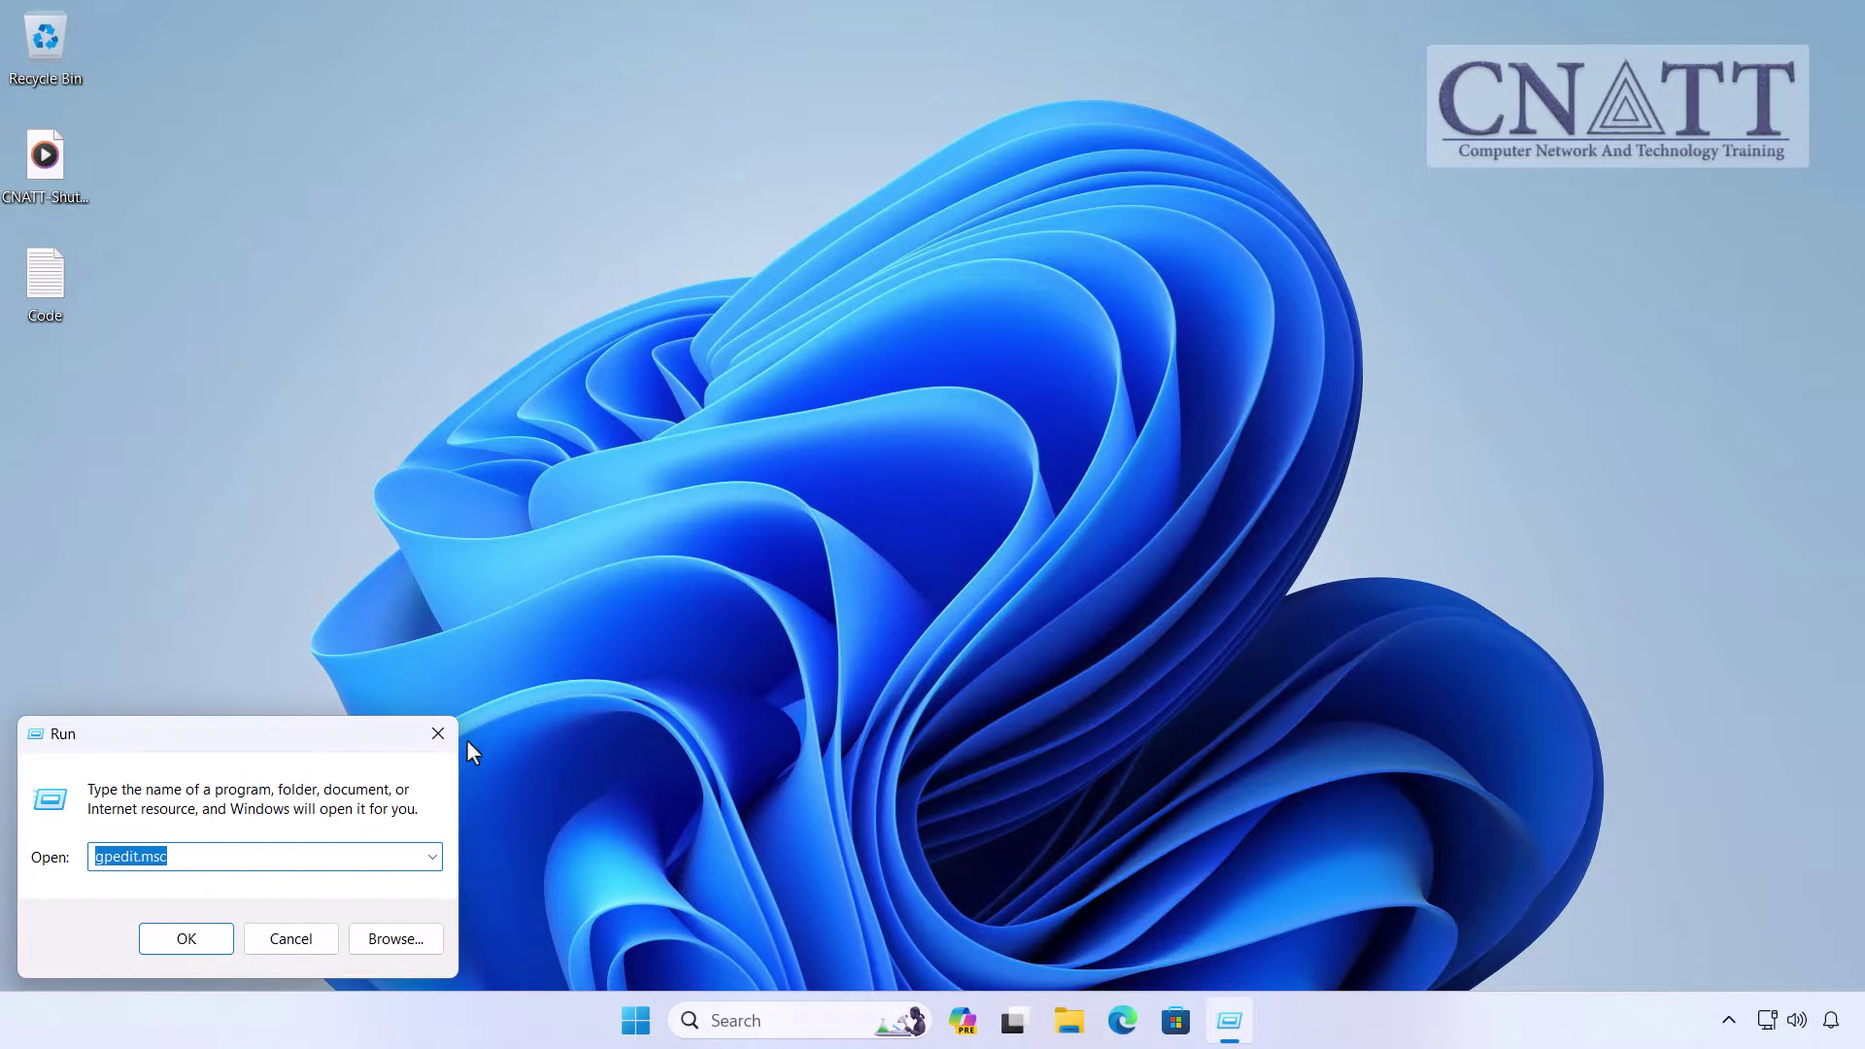
pyautogui.click(437, 733)
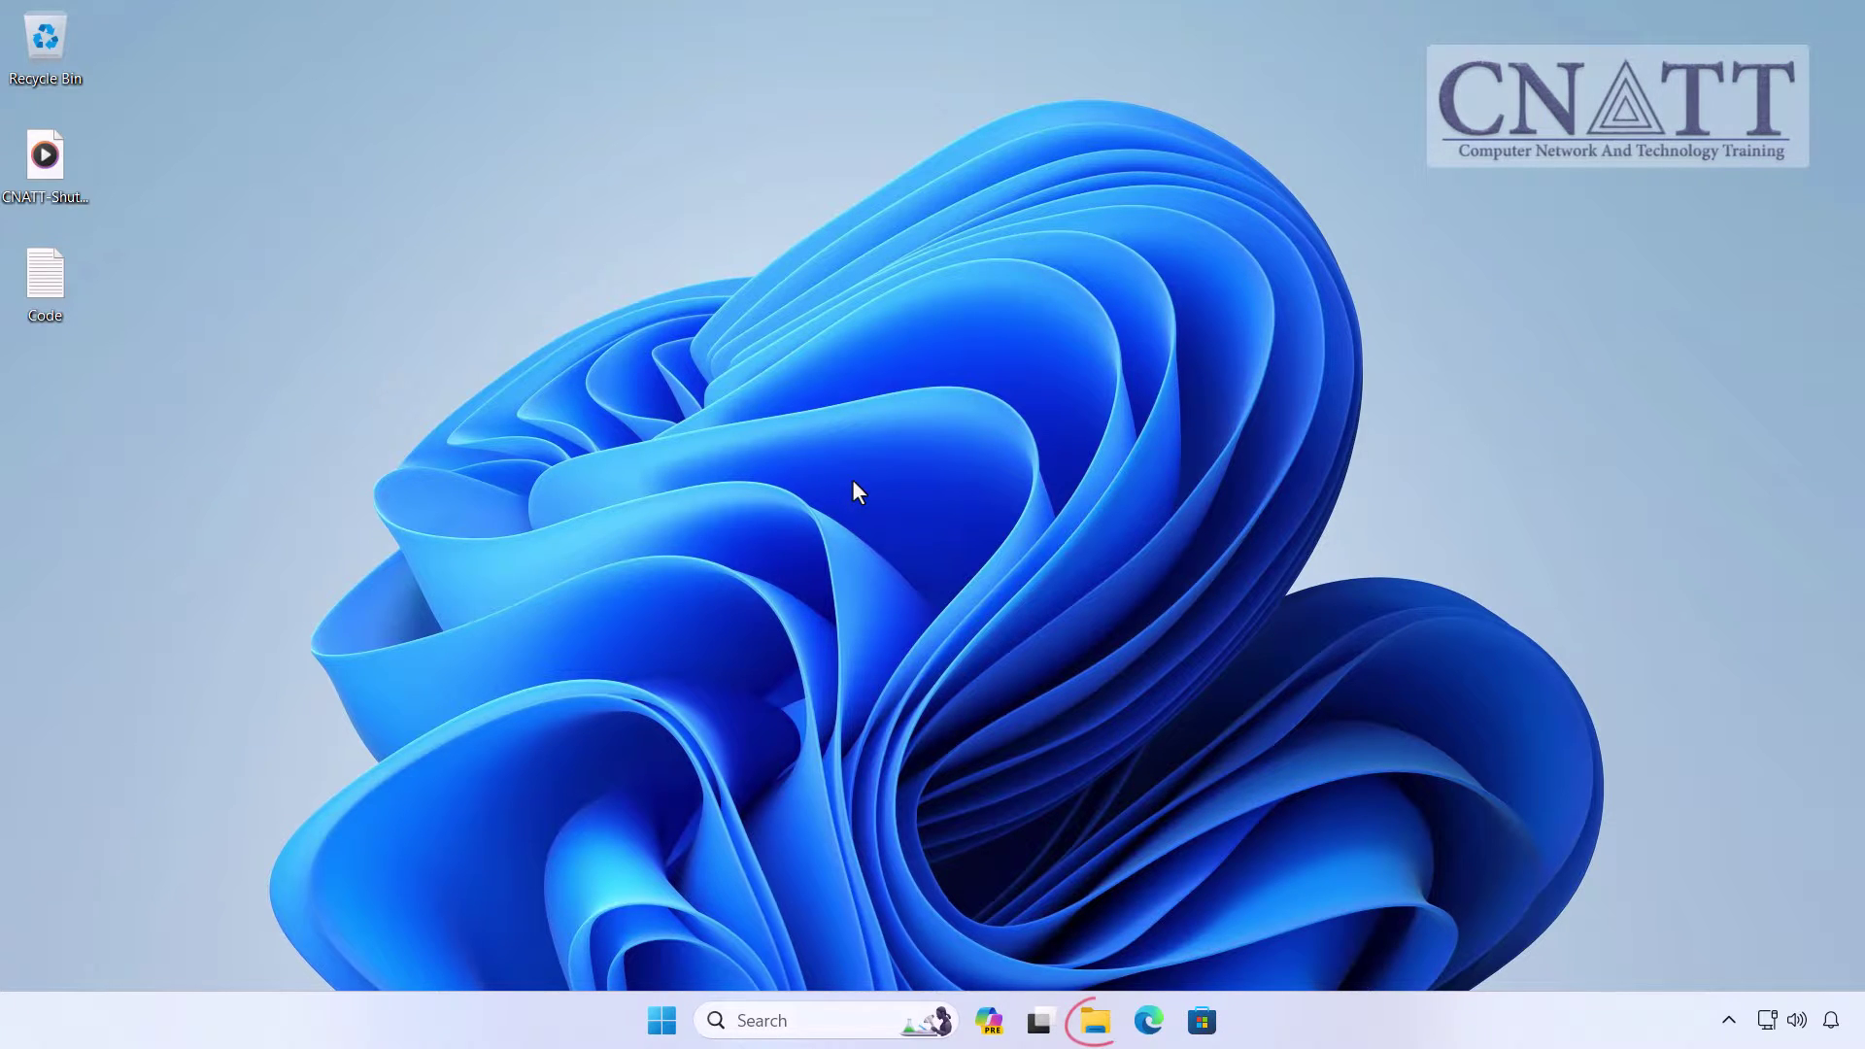
# Enable File name extensions in File Explorer's View > Show menu so Code.txt shows its extension
pyautogui.click(1096, 1019)
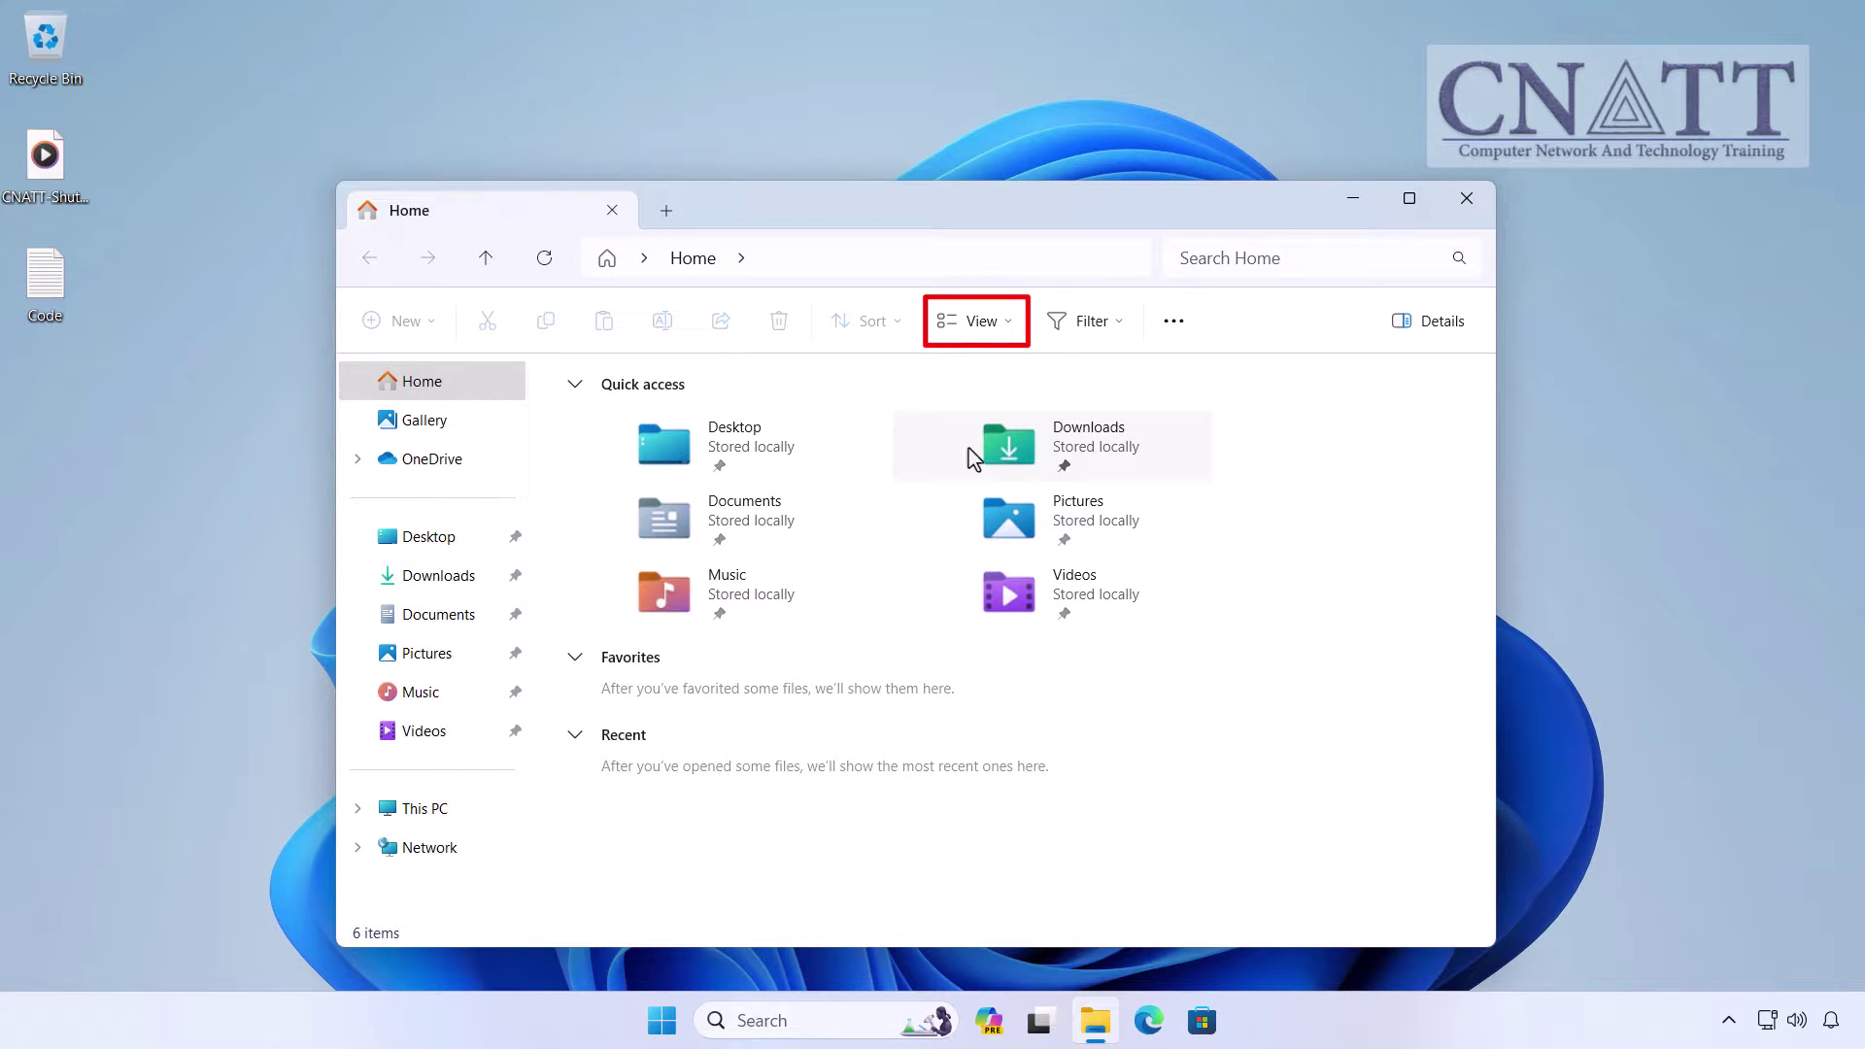
pyautogui.click(967, 331)
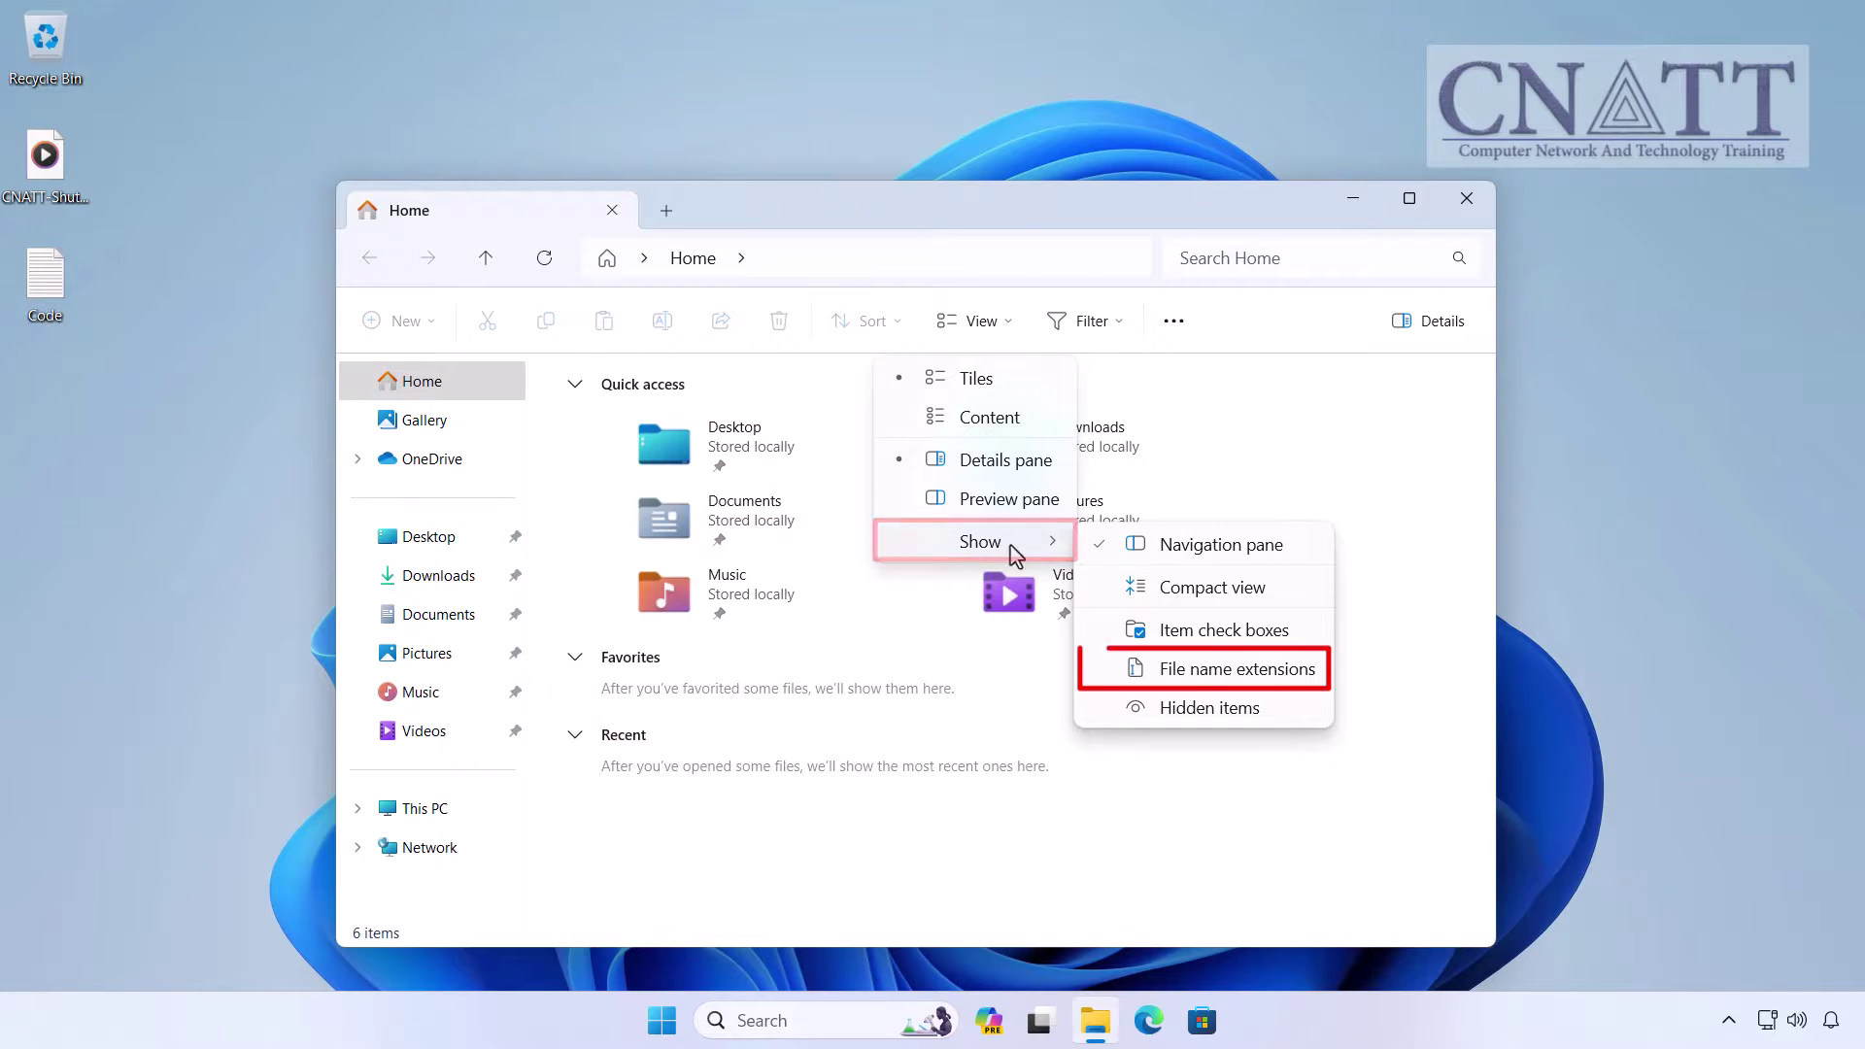
pyautogui.moveTo(981, 540)
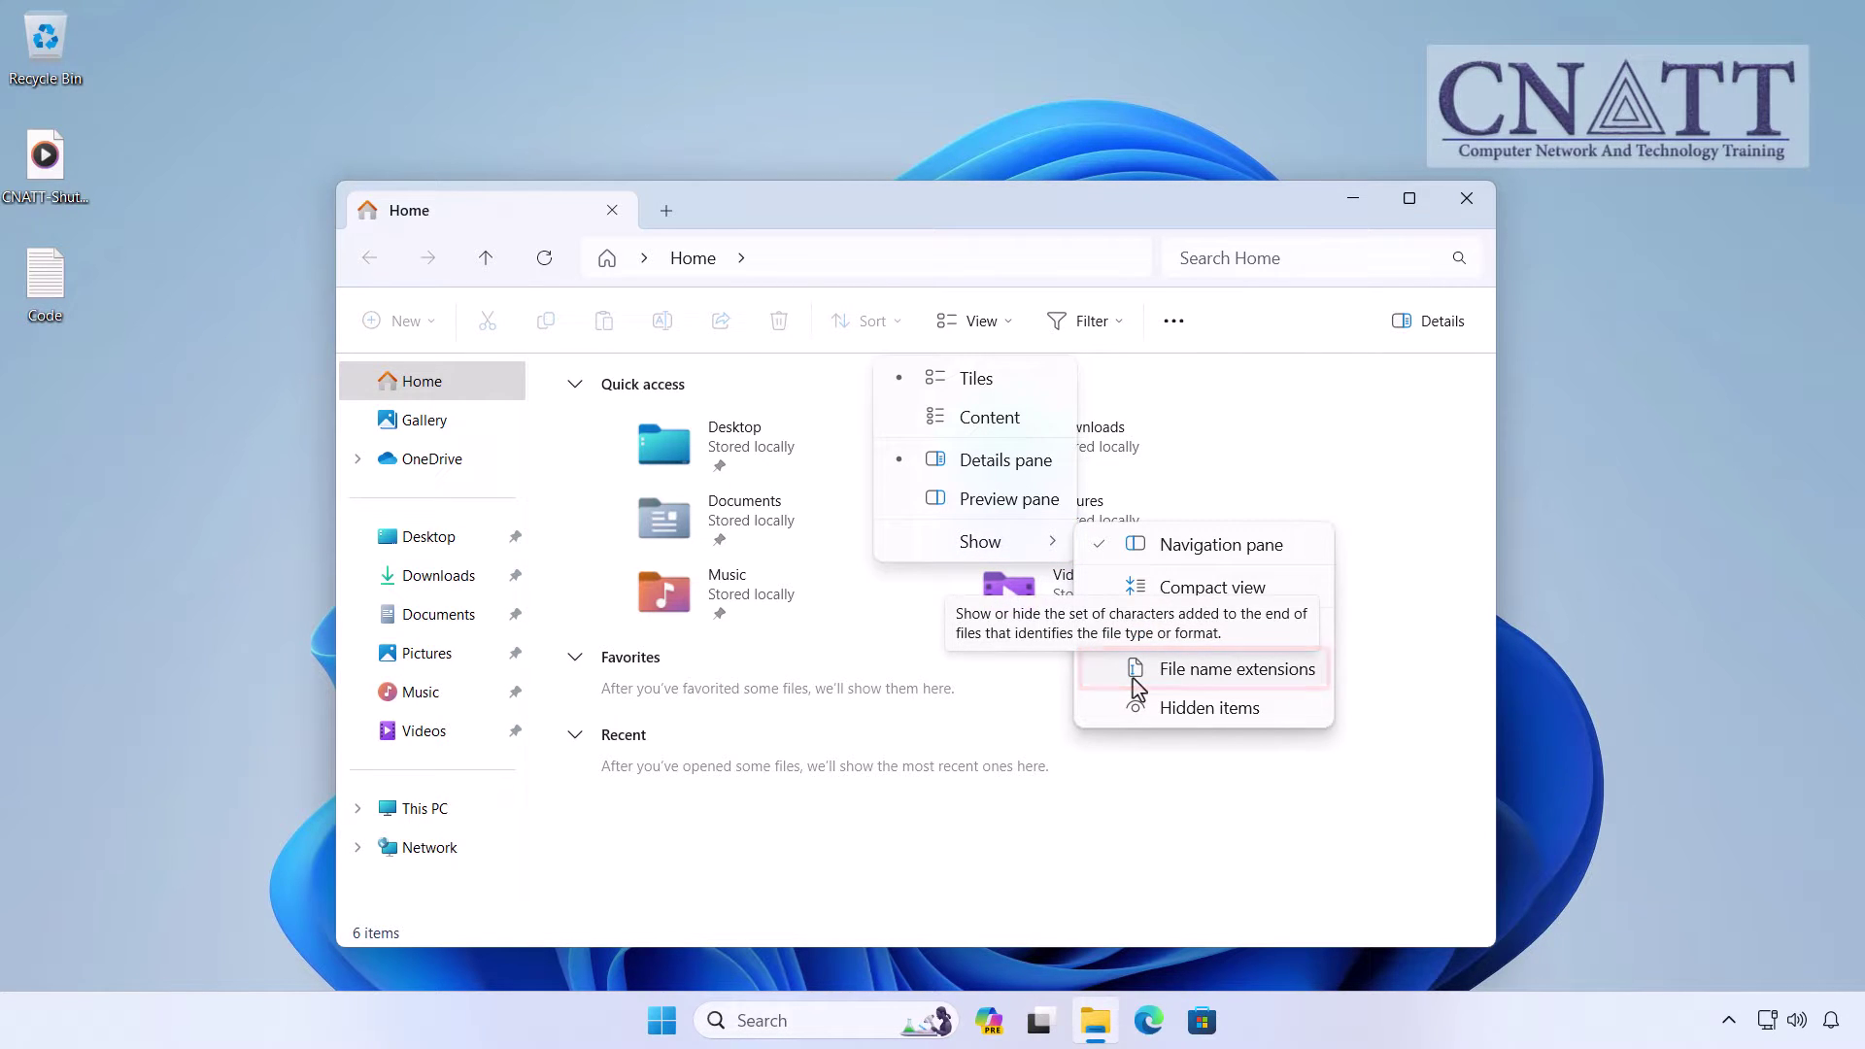
pyautogui.click(1132, 674)
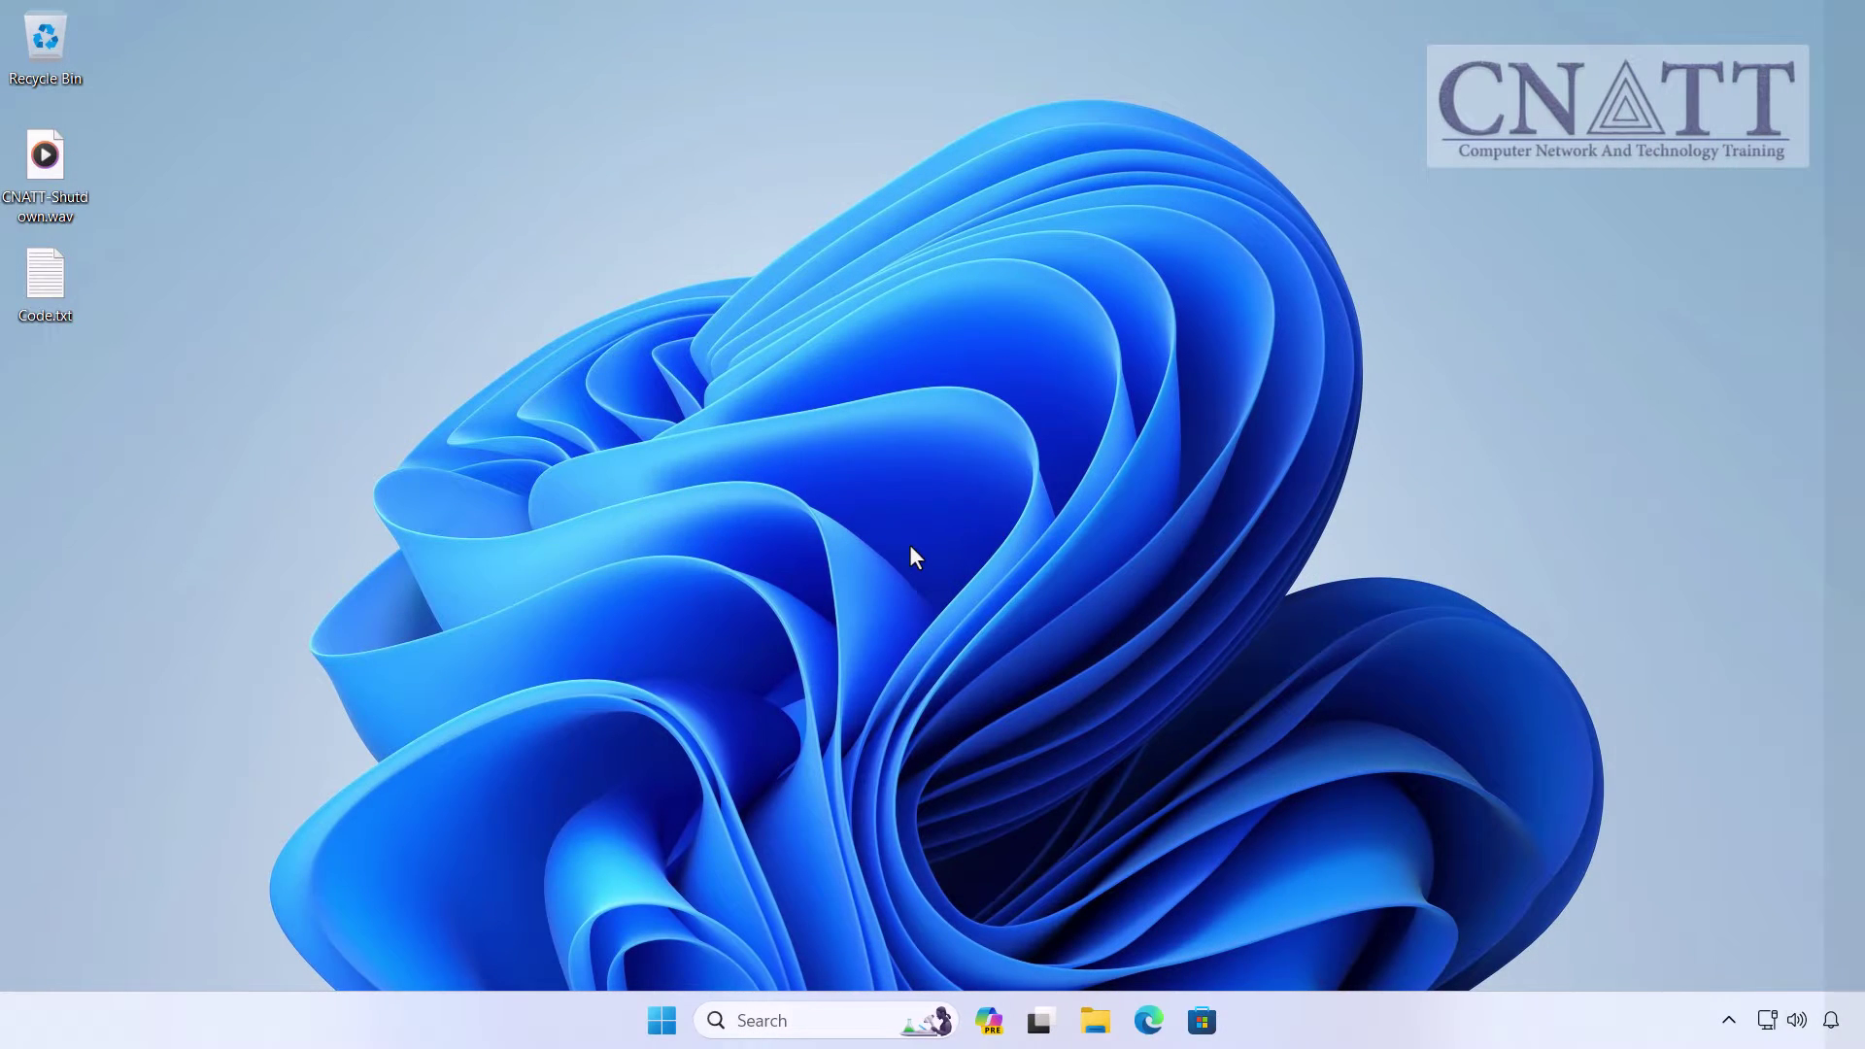
pyautogui.doubleClick(43, 160)
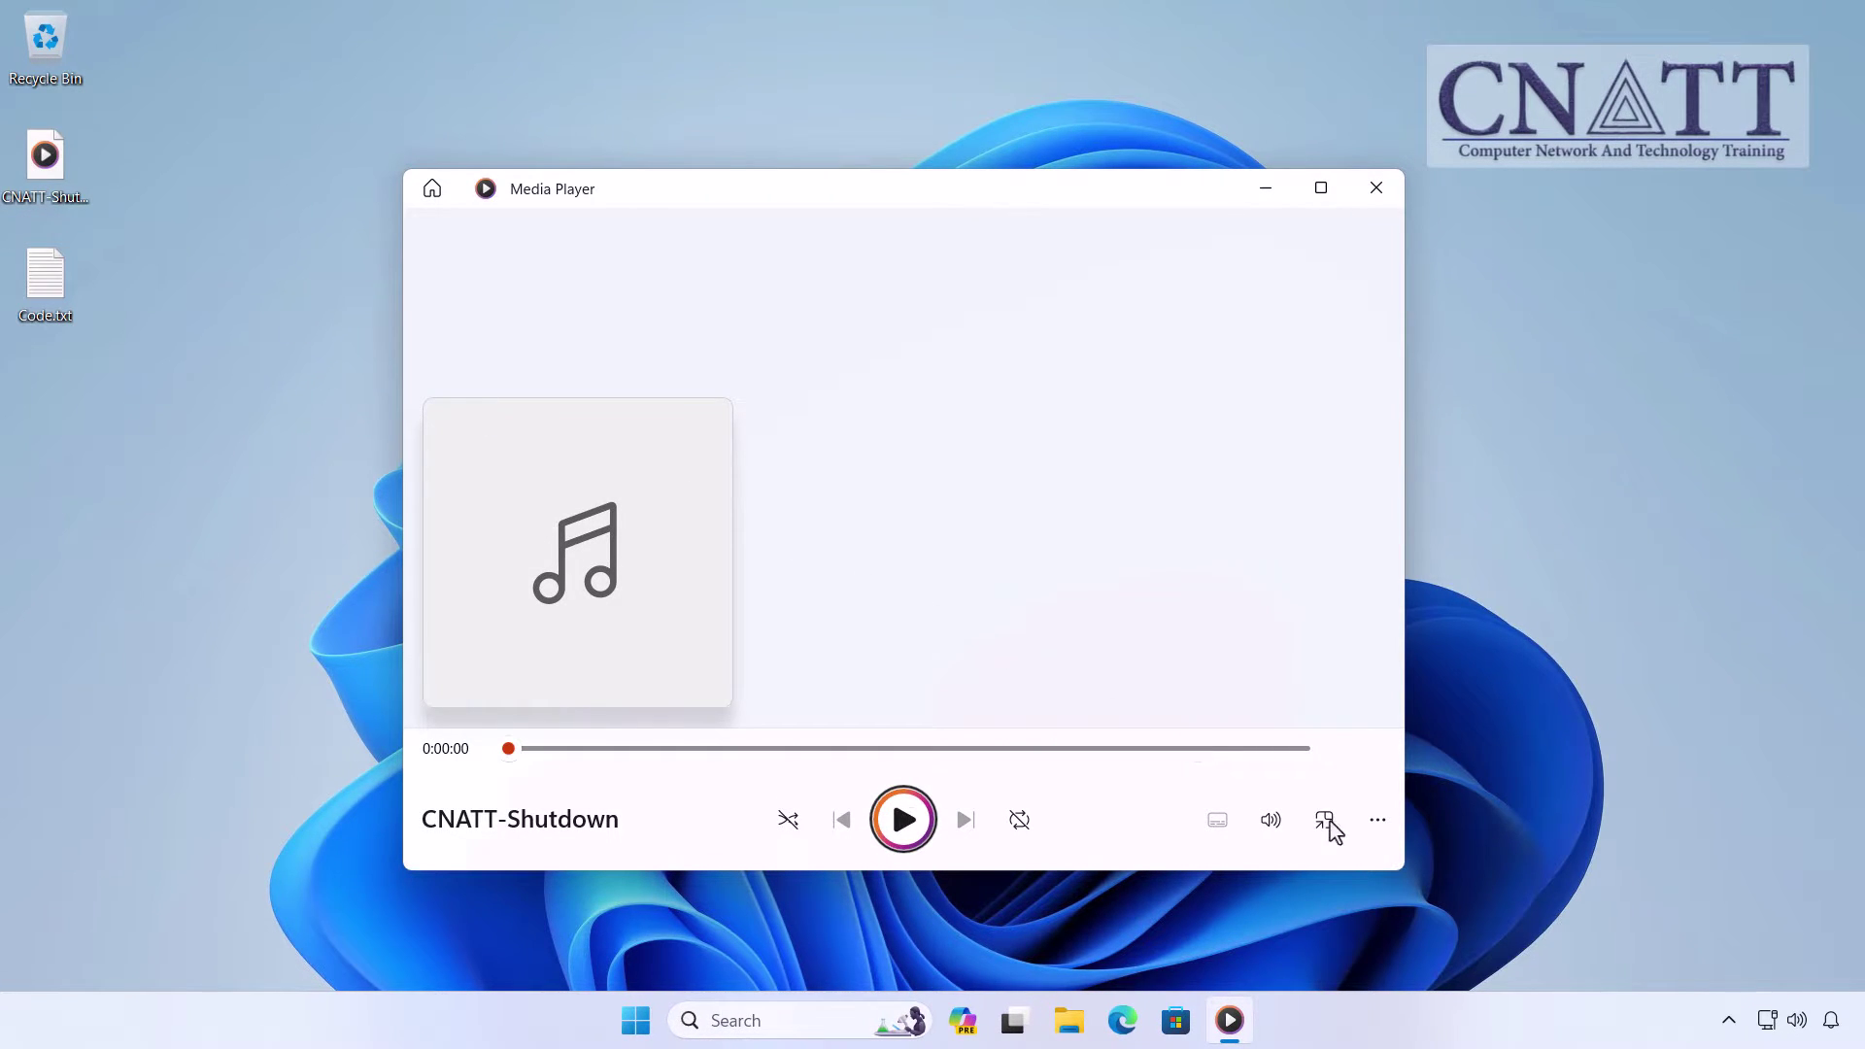
pyautogui.click(1361, 832)
pyautogui.click(1340, 495)
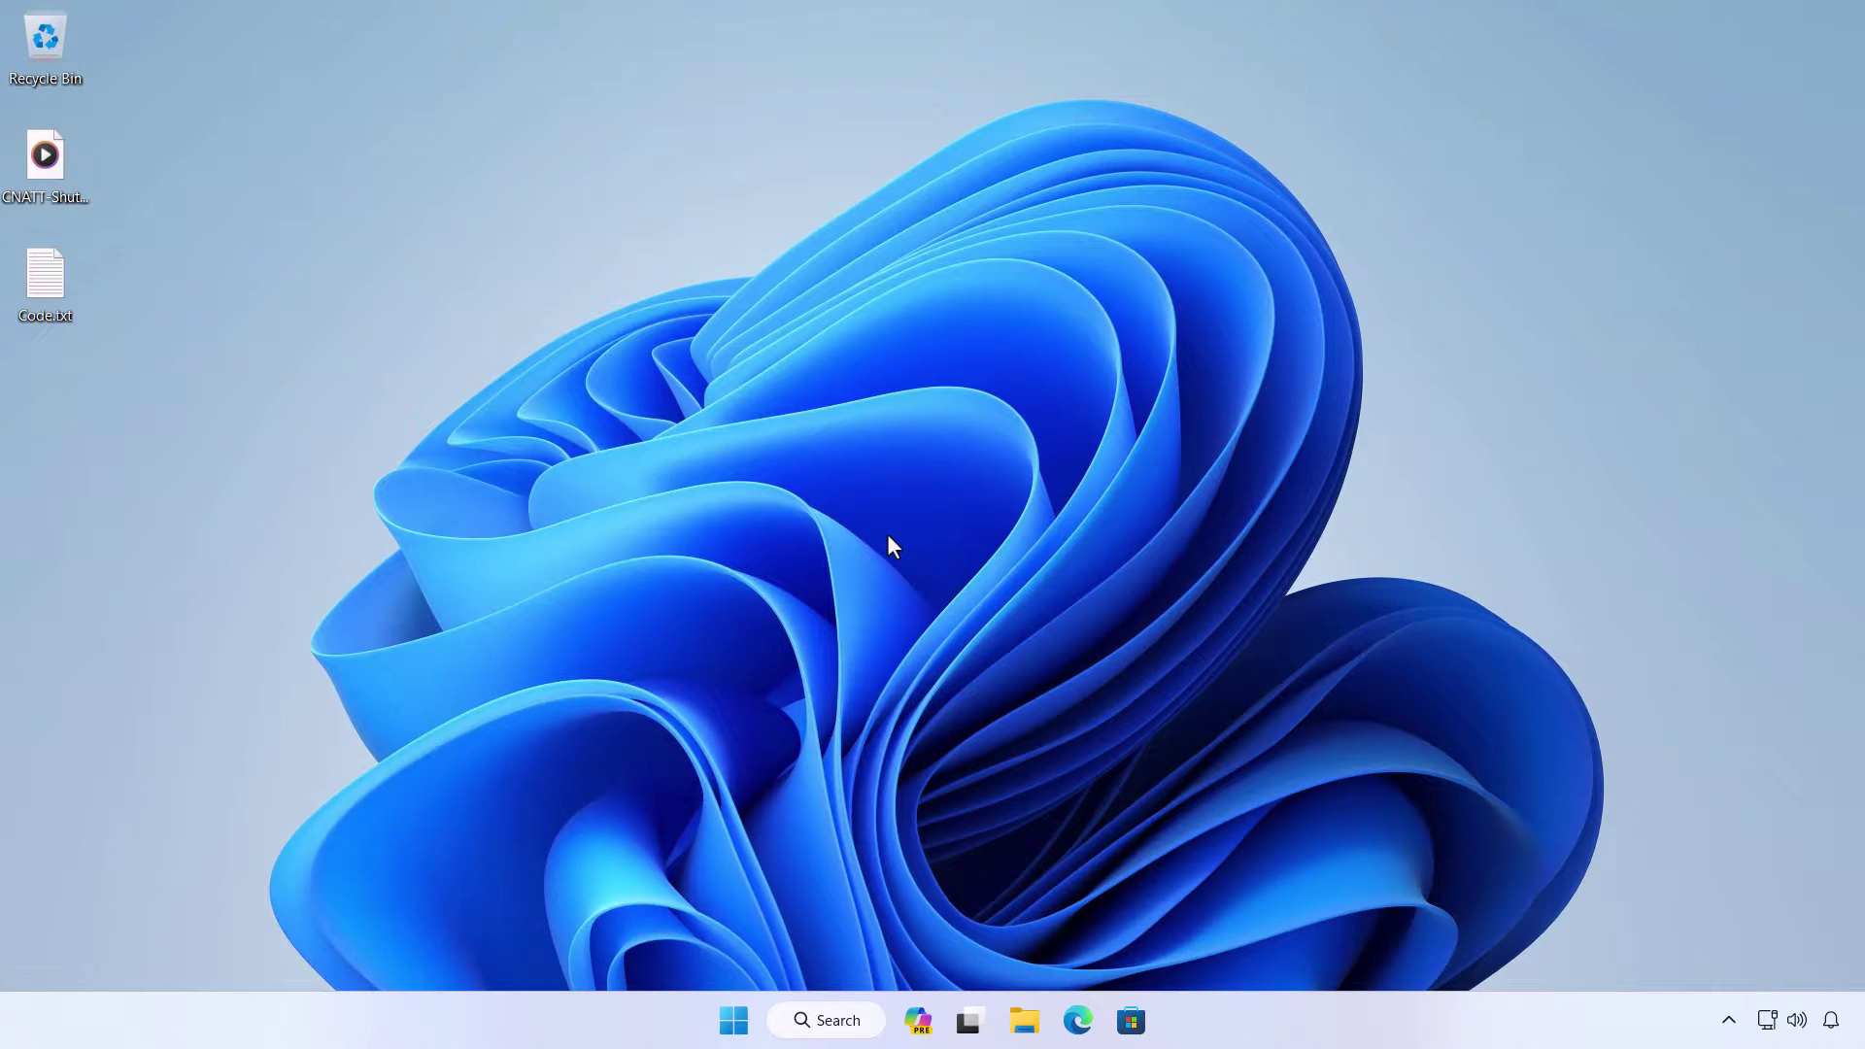
# Open Control Panel's Hardware and Sound section via a Start search for 'control panel'
pyautogui.click(733, 1015)
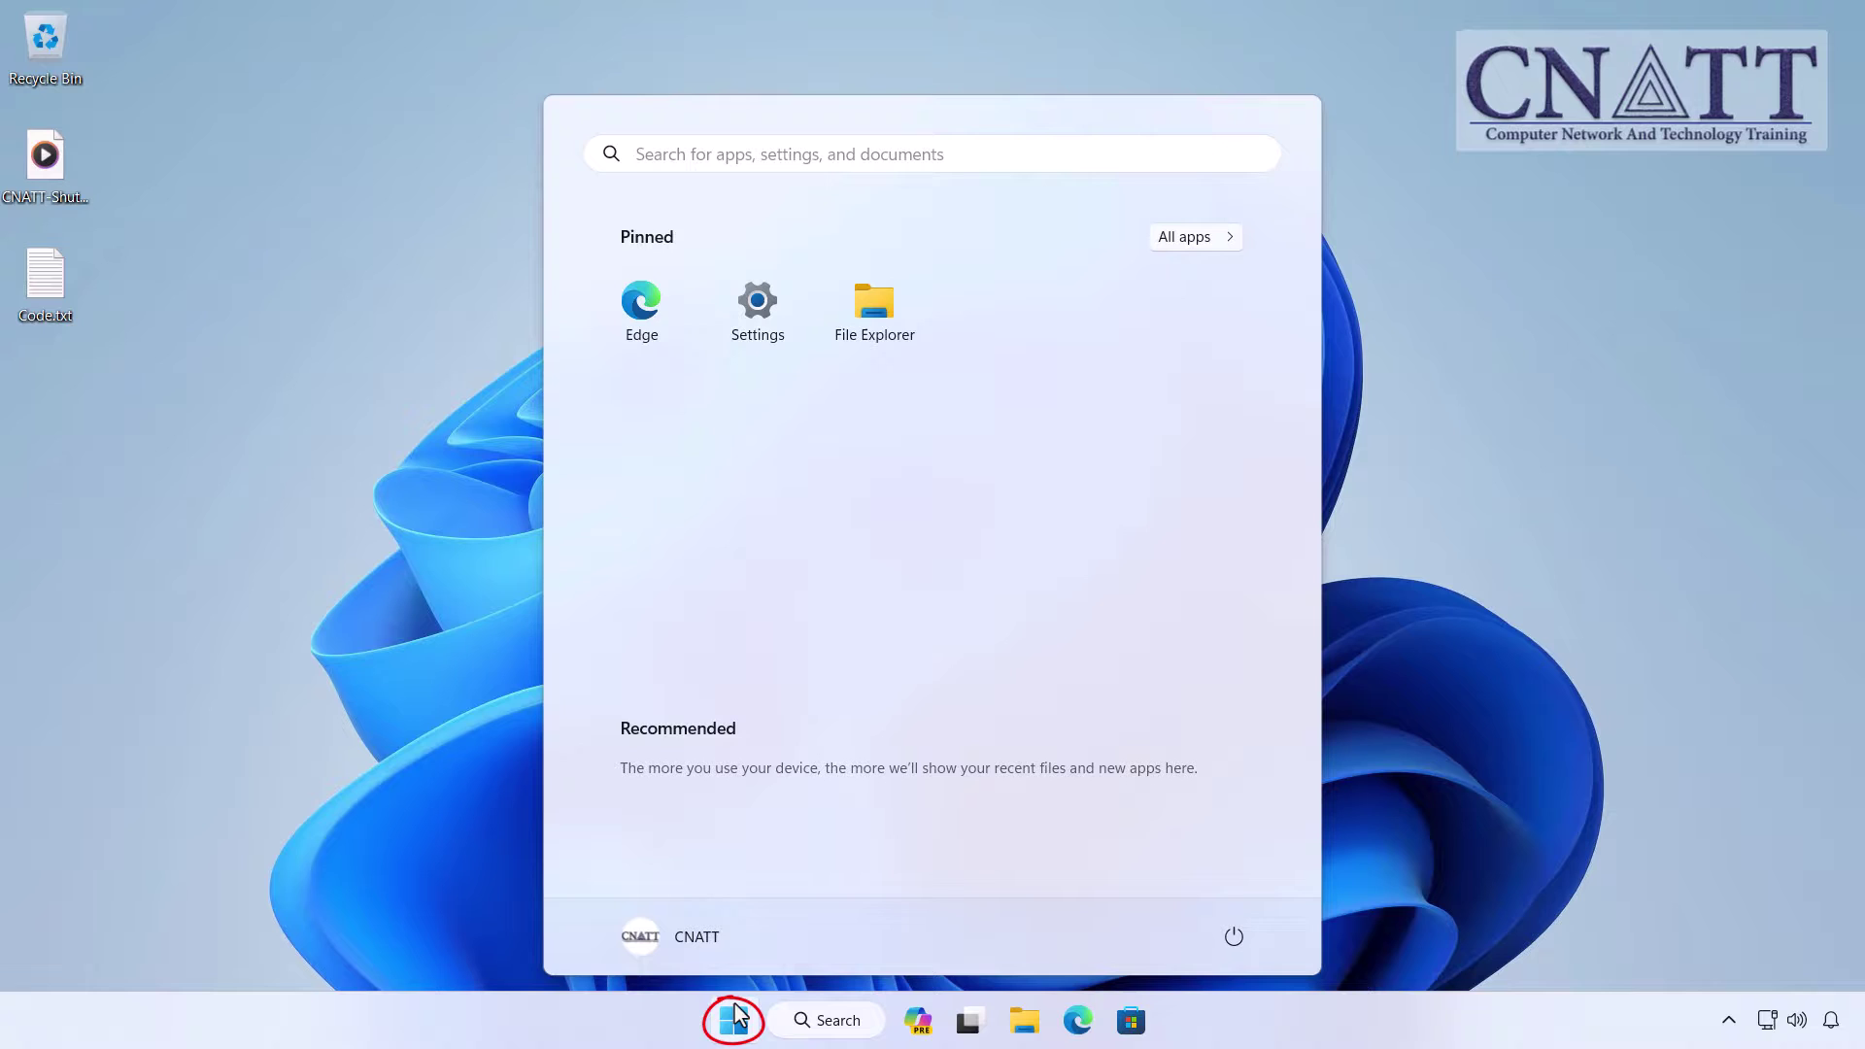
pyautogui.write('contr')
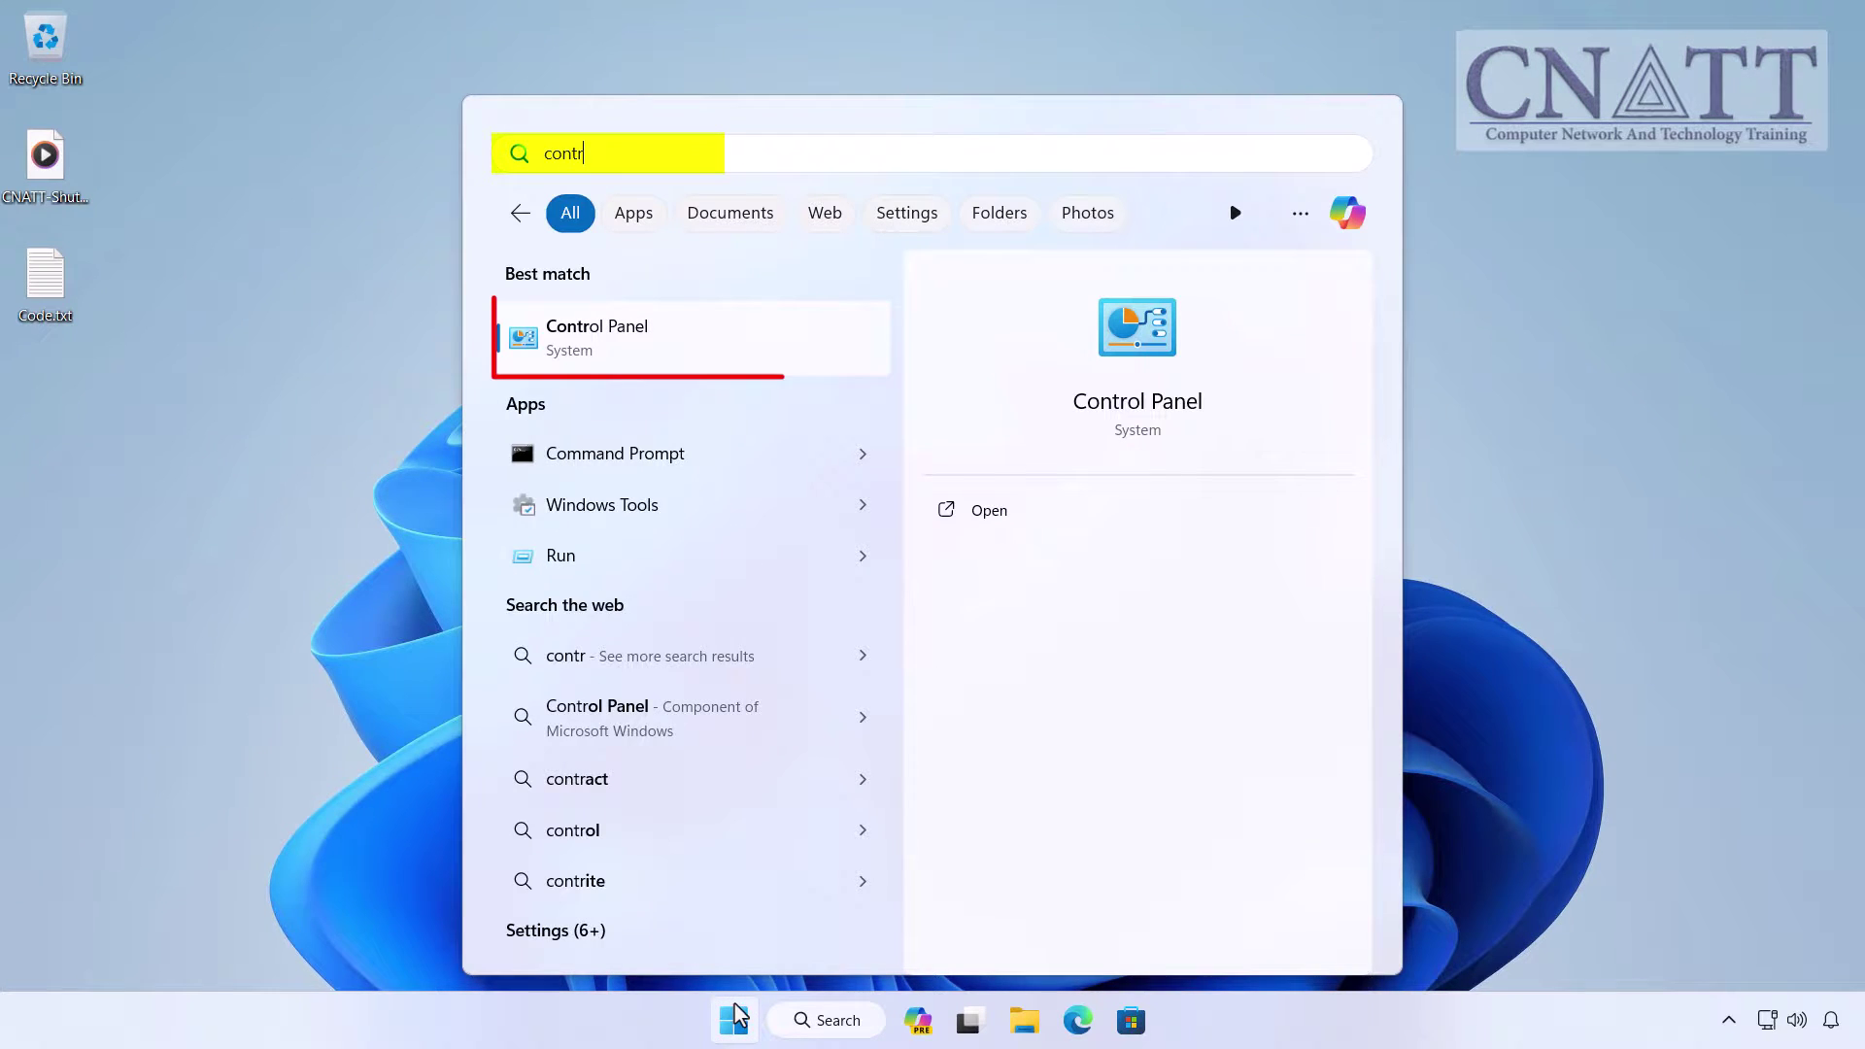
pyautogui.write('ol panel')
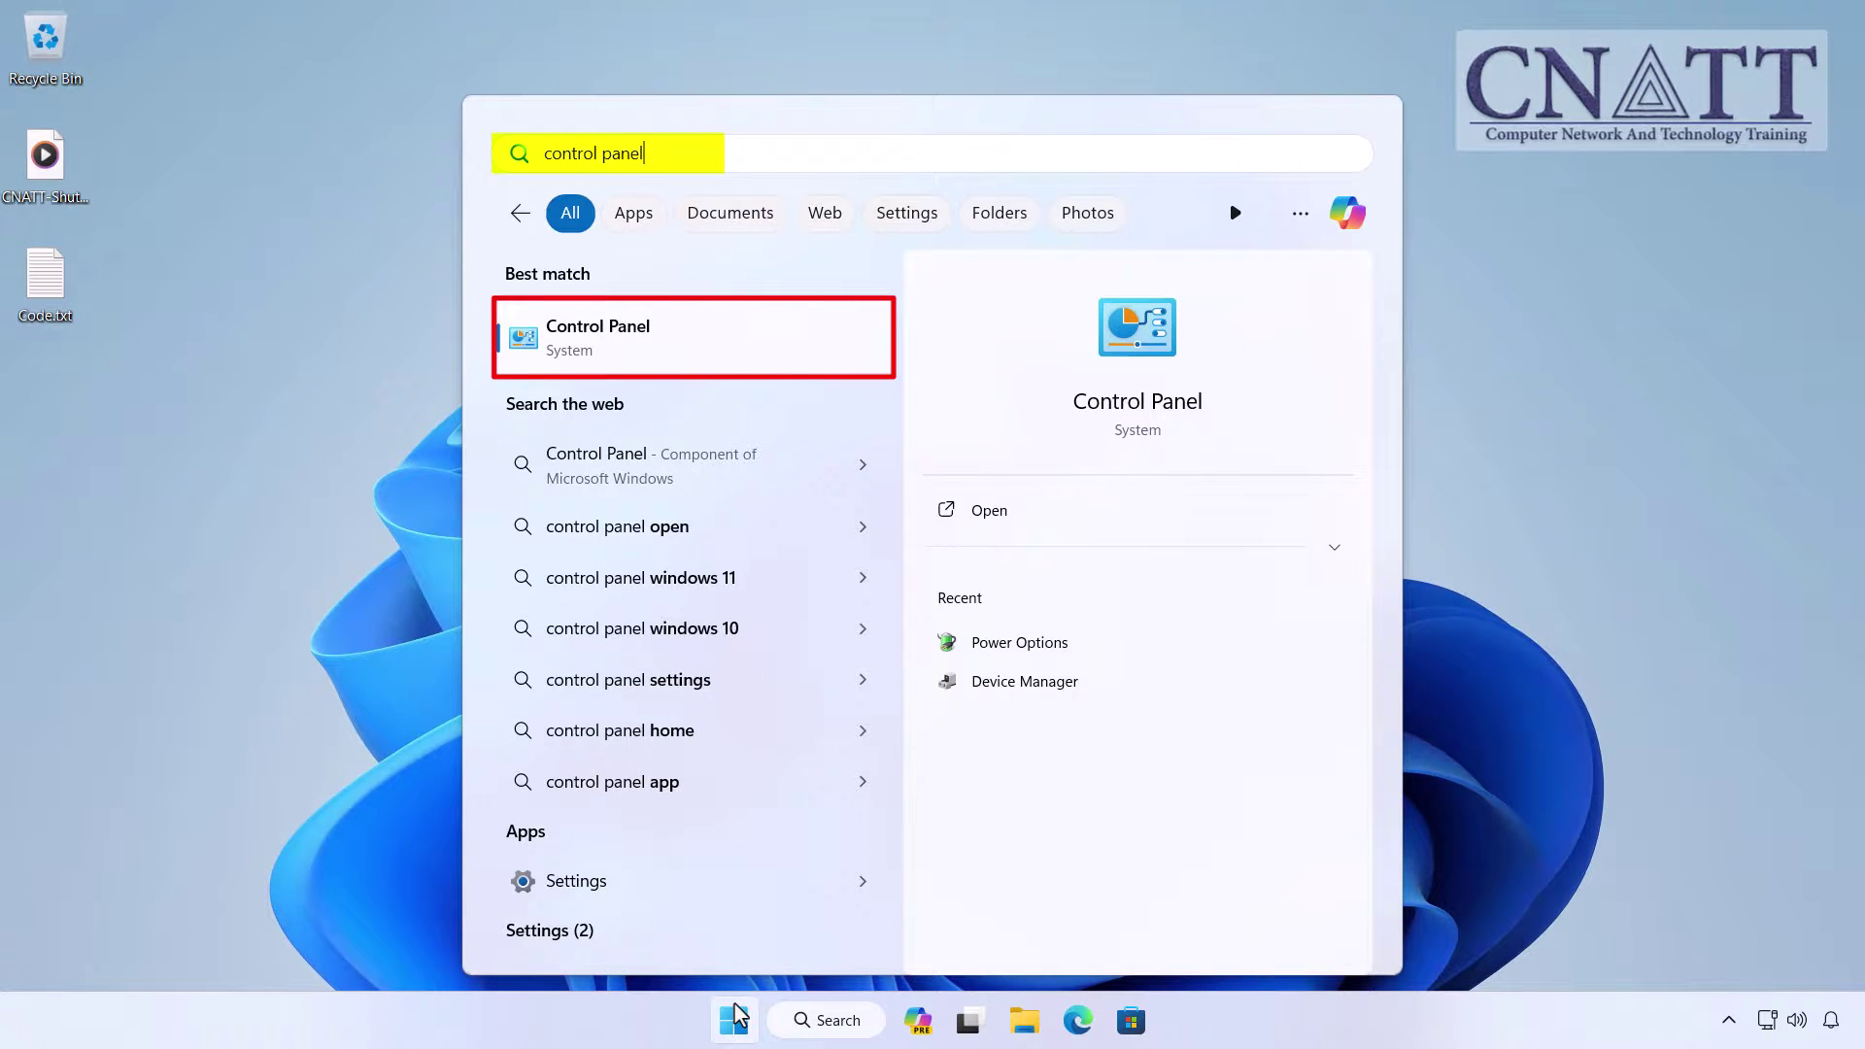
pyautogui.click(791, 338)
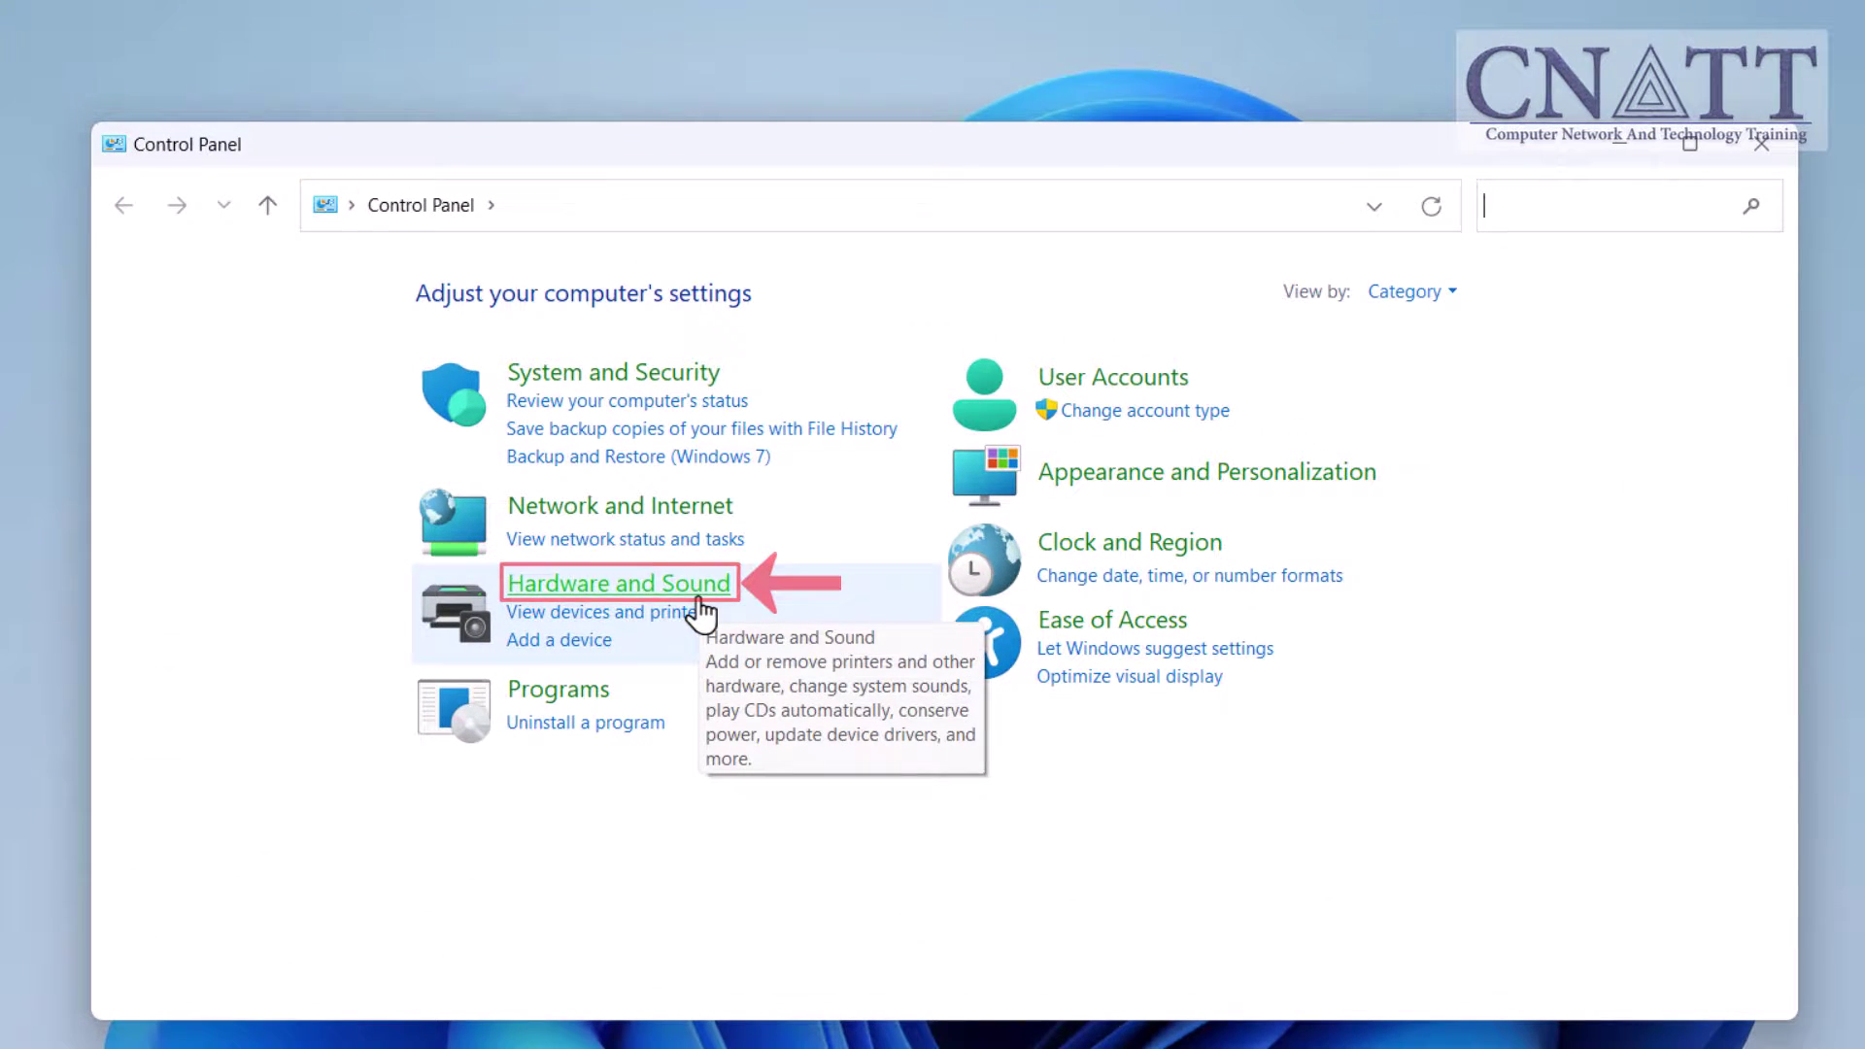
pyautogui.click(698, 594)
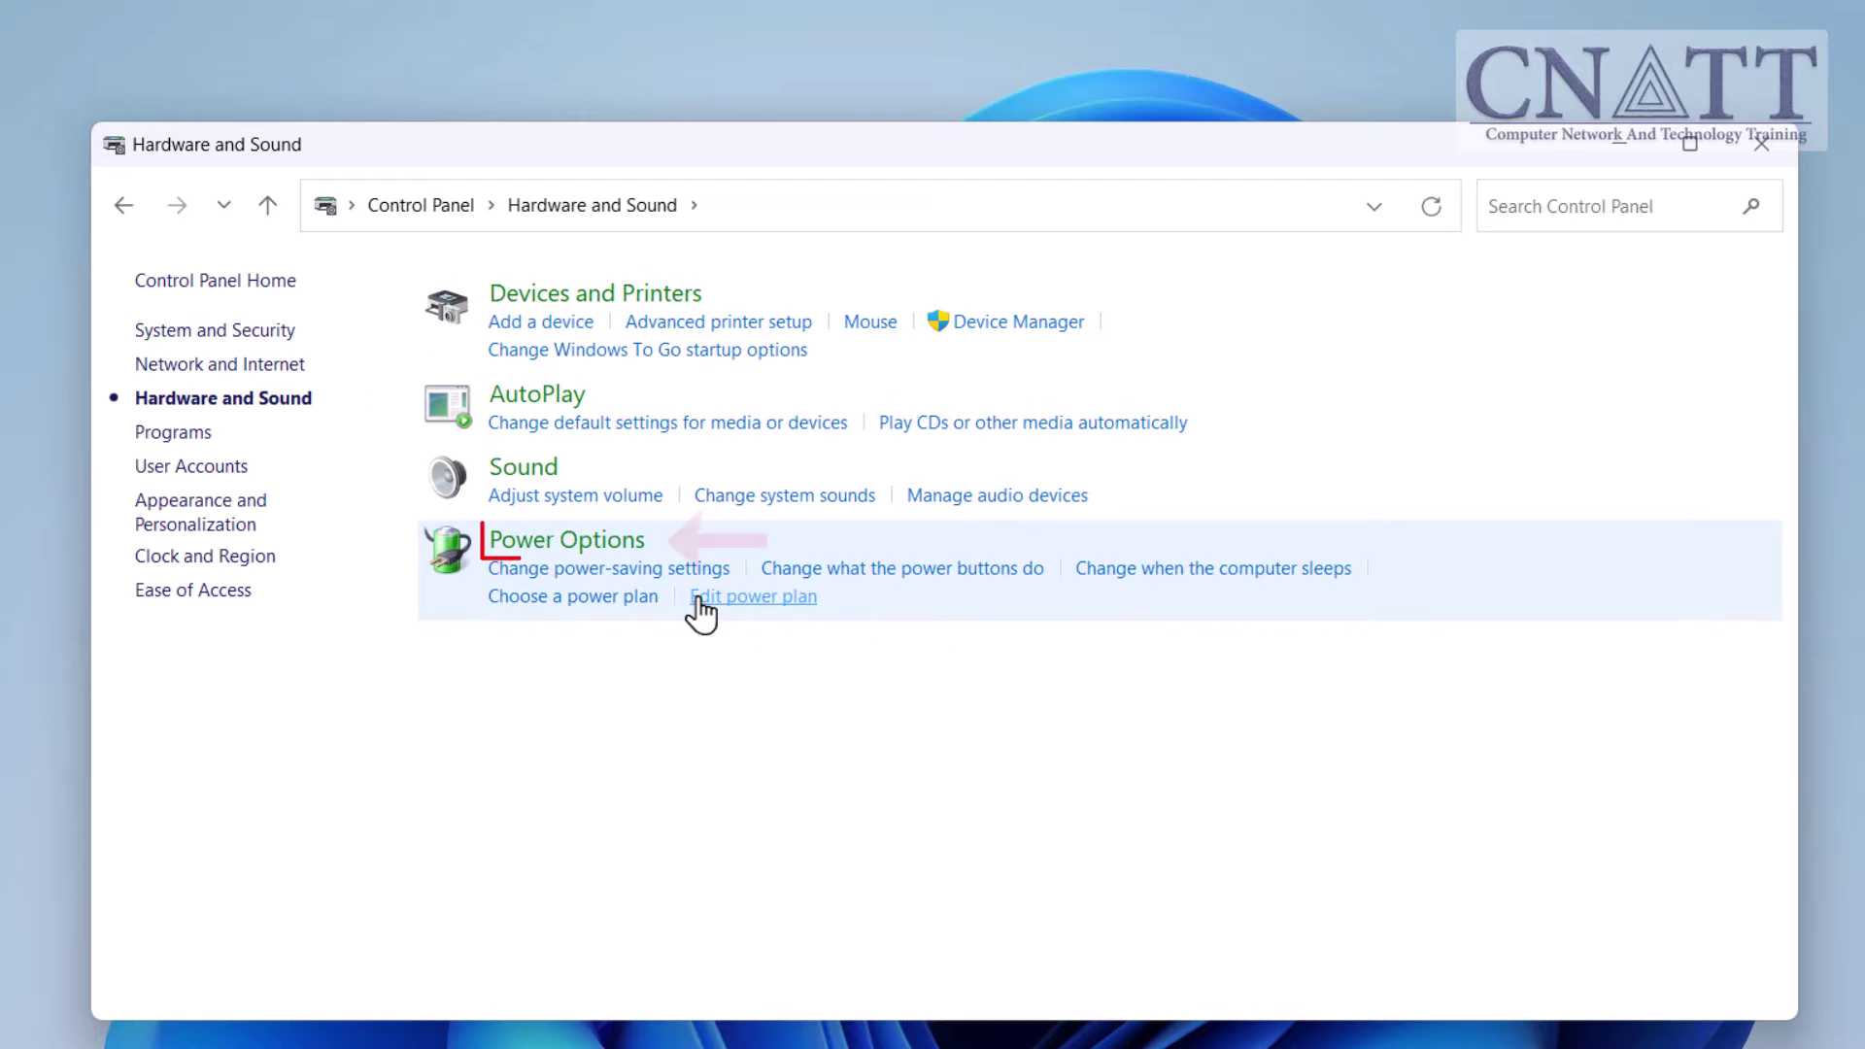
# Uncheck Turn on fast startup in the power-button settings, save, and close the window
pyautogui.click(608, 544)
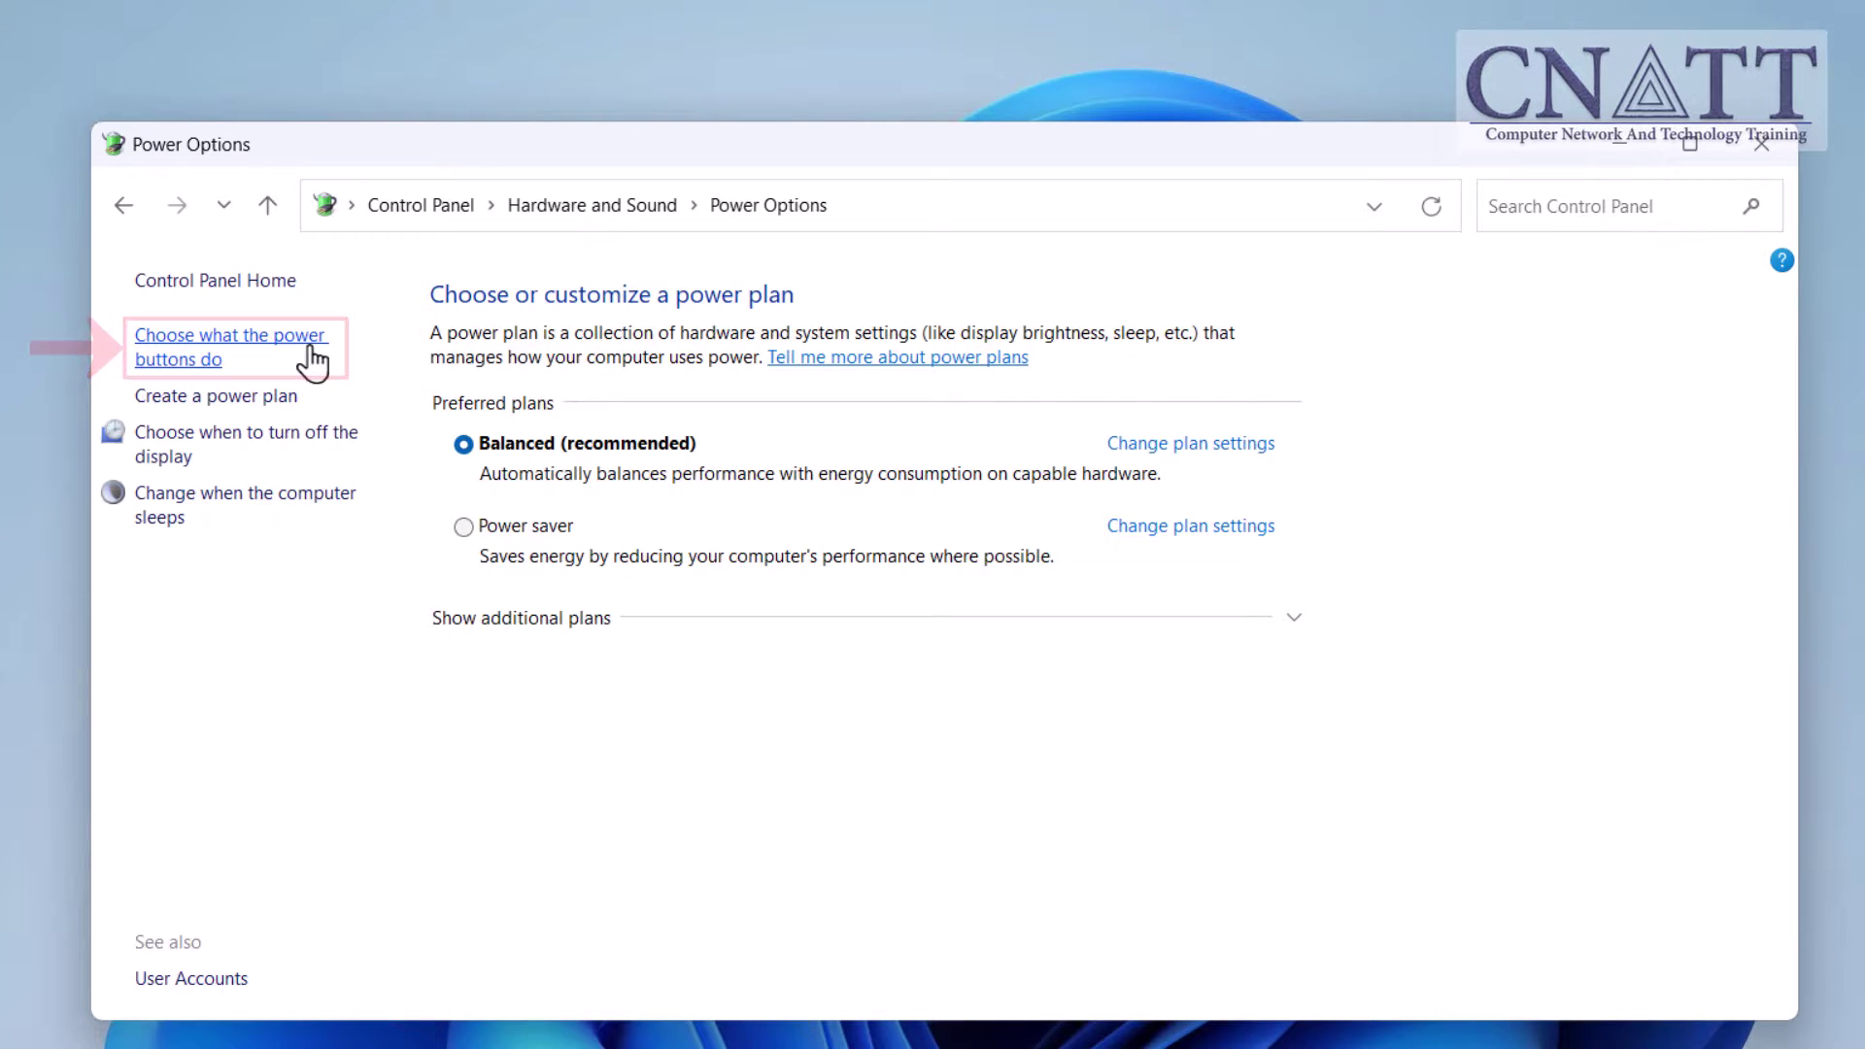
pyautogui.click(313, 364)
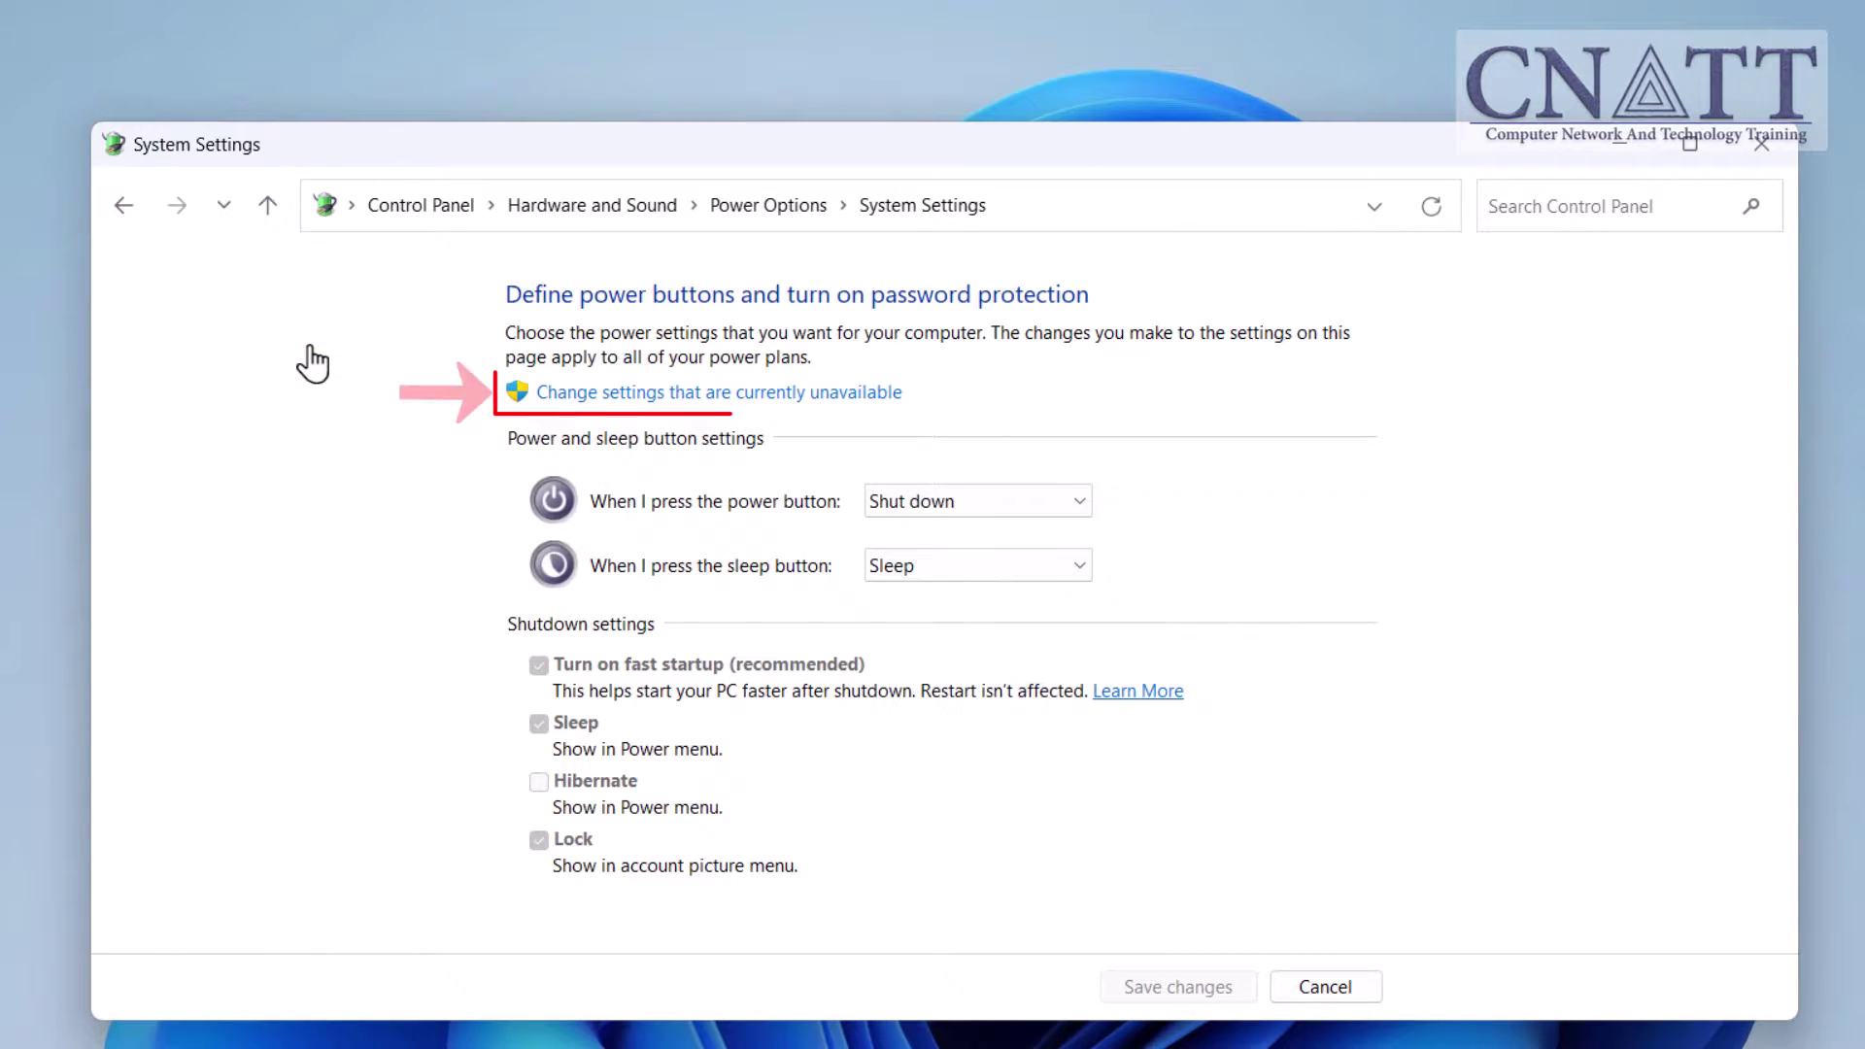
pyautogui.click(561, 394)
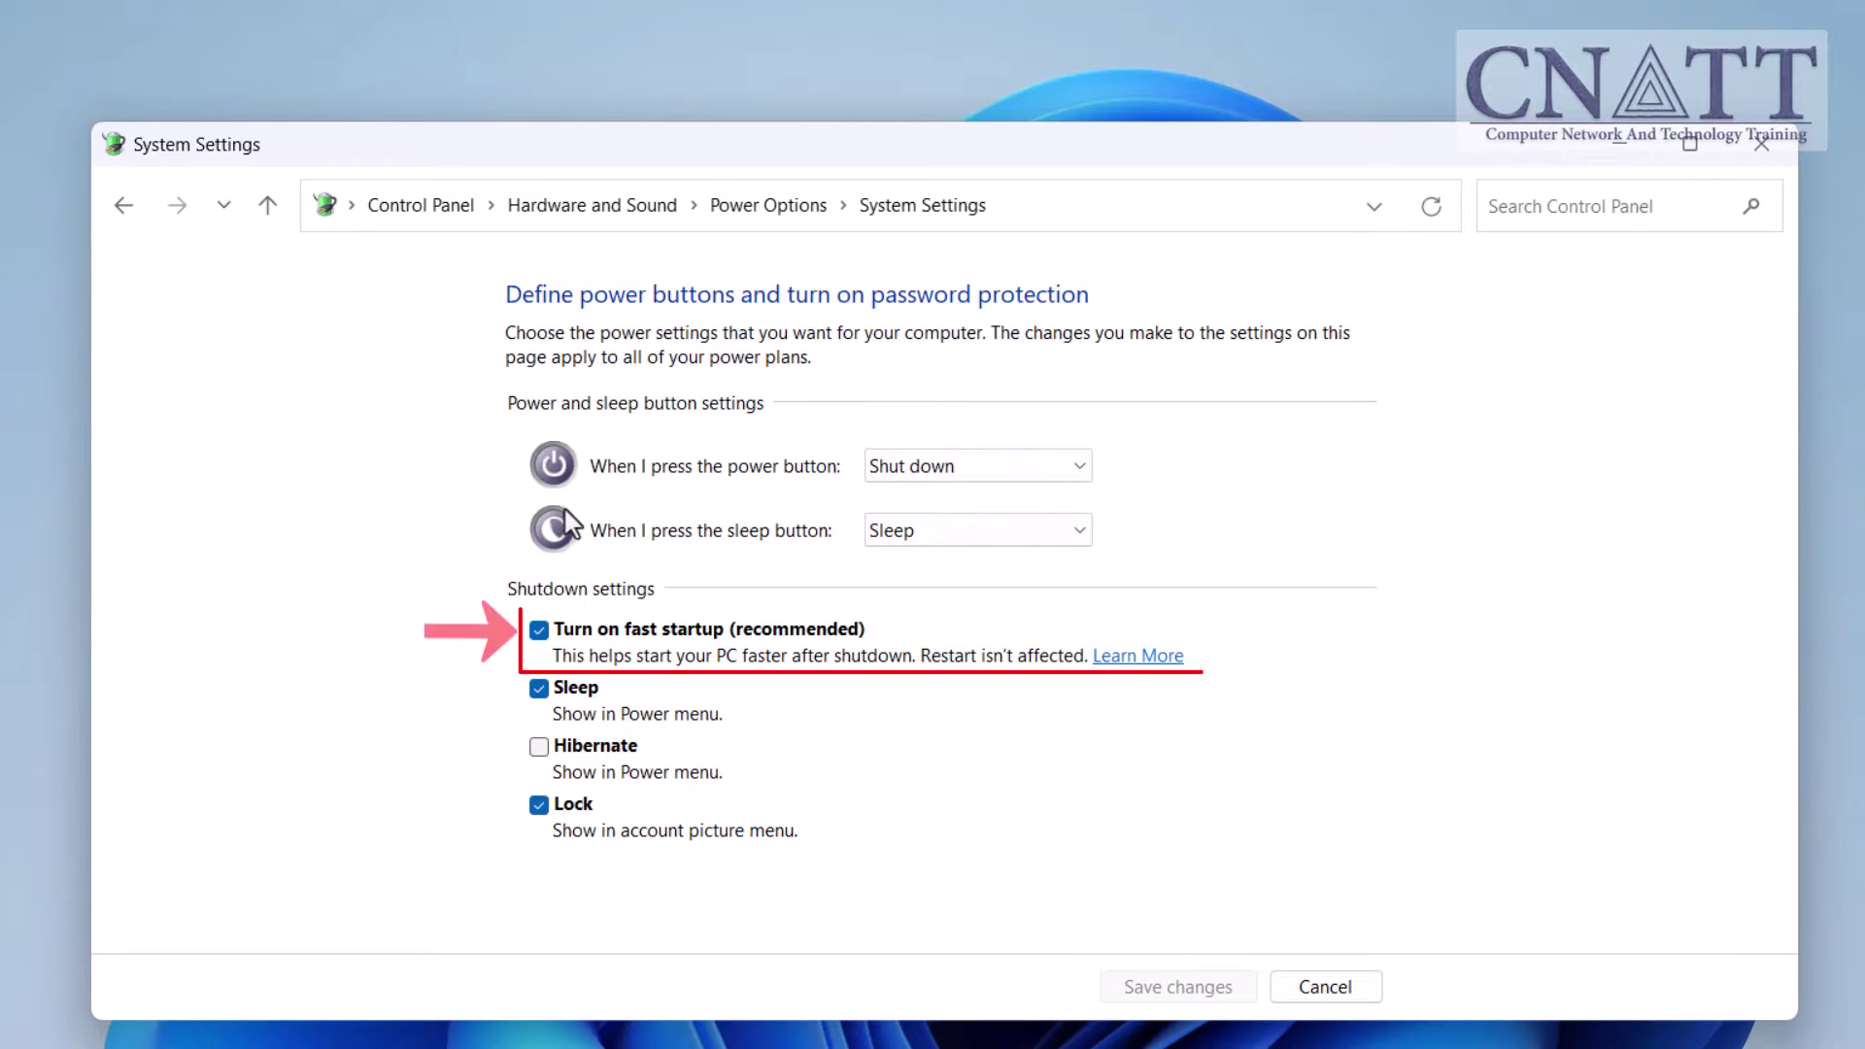
pyautogui.click(543, 643)
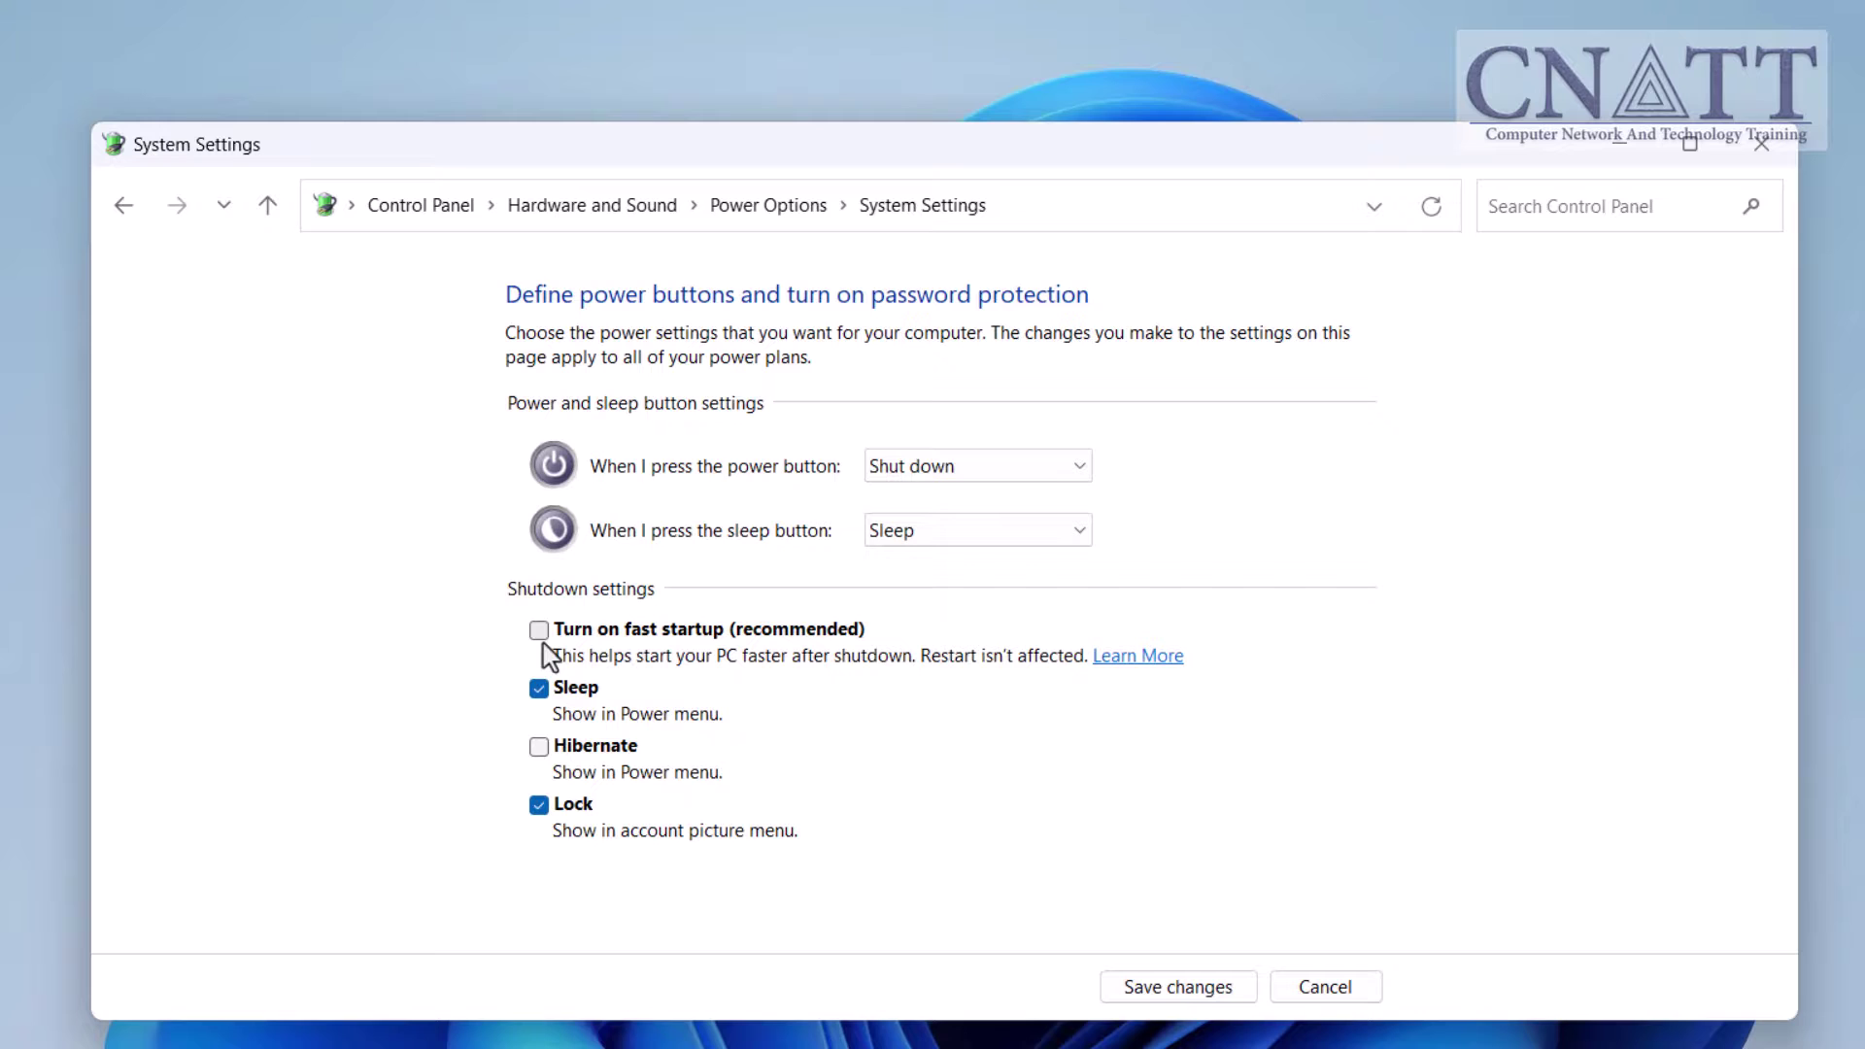
pyautogui.click(1139, 992)
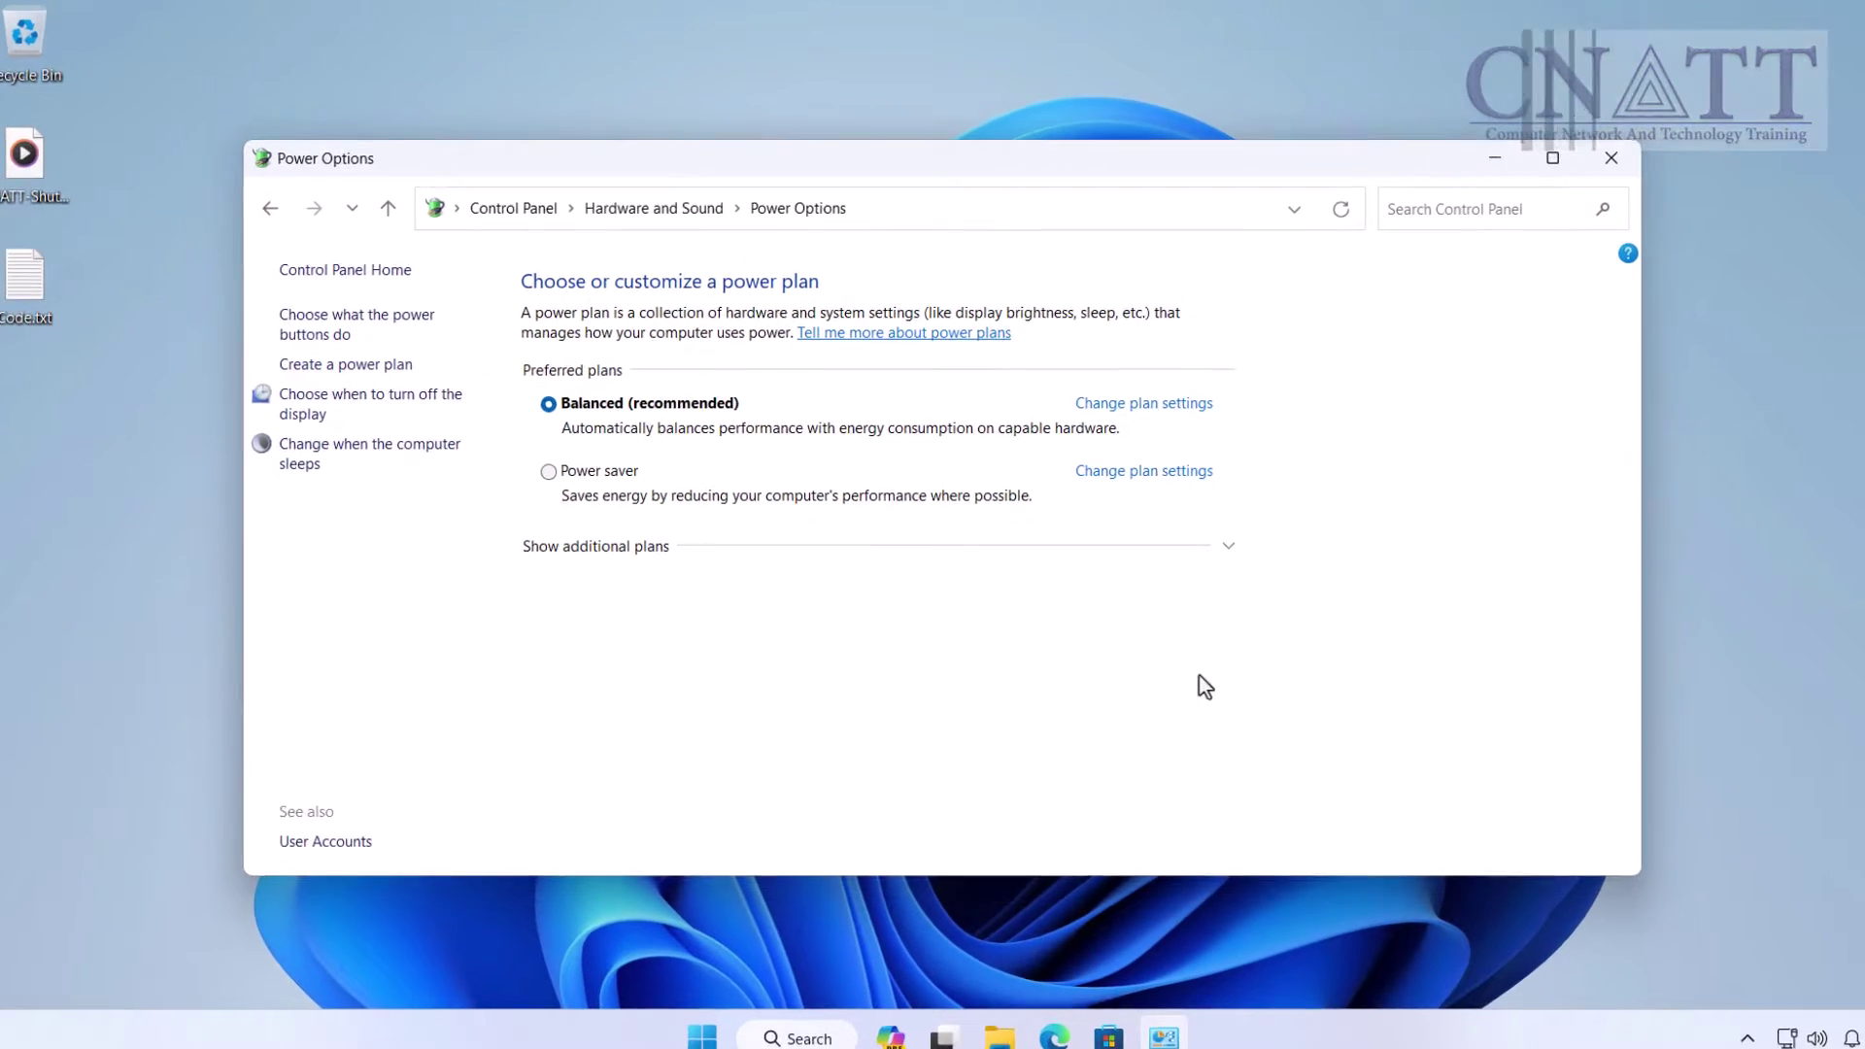
pyautogui.click(1610, 158)
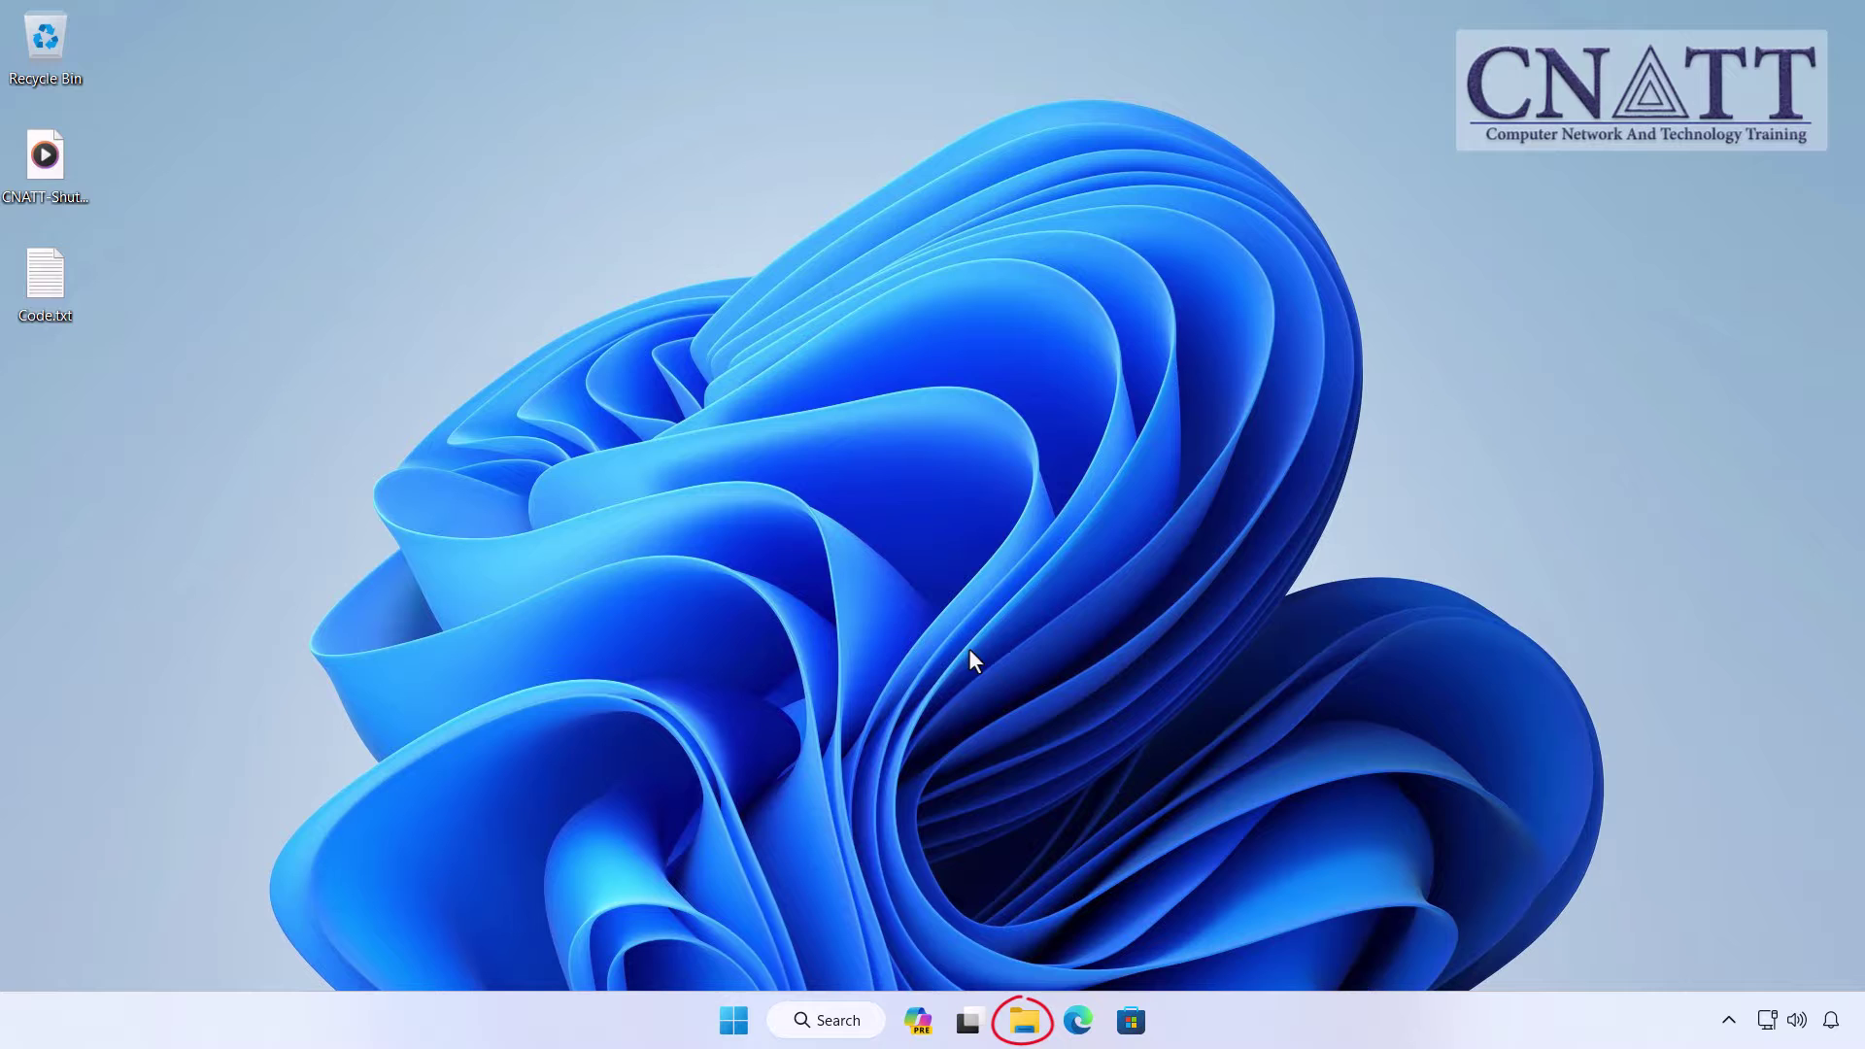
# Create a new folder named Media on the C: drive and open it
pyautogui.click(1023, 1020)
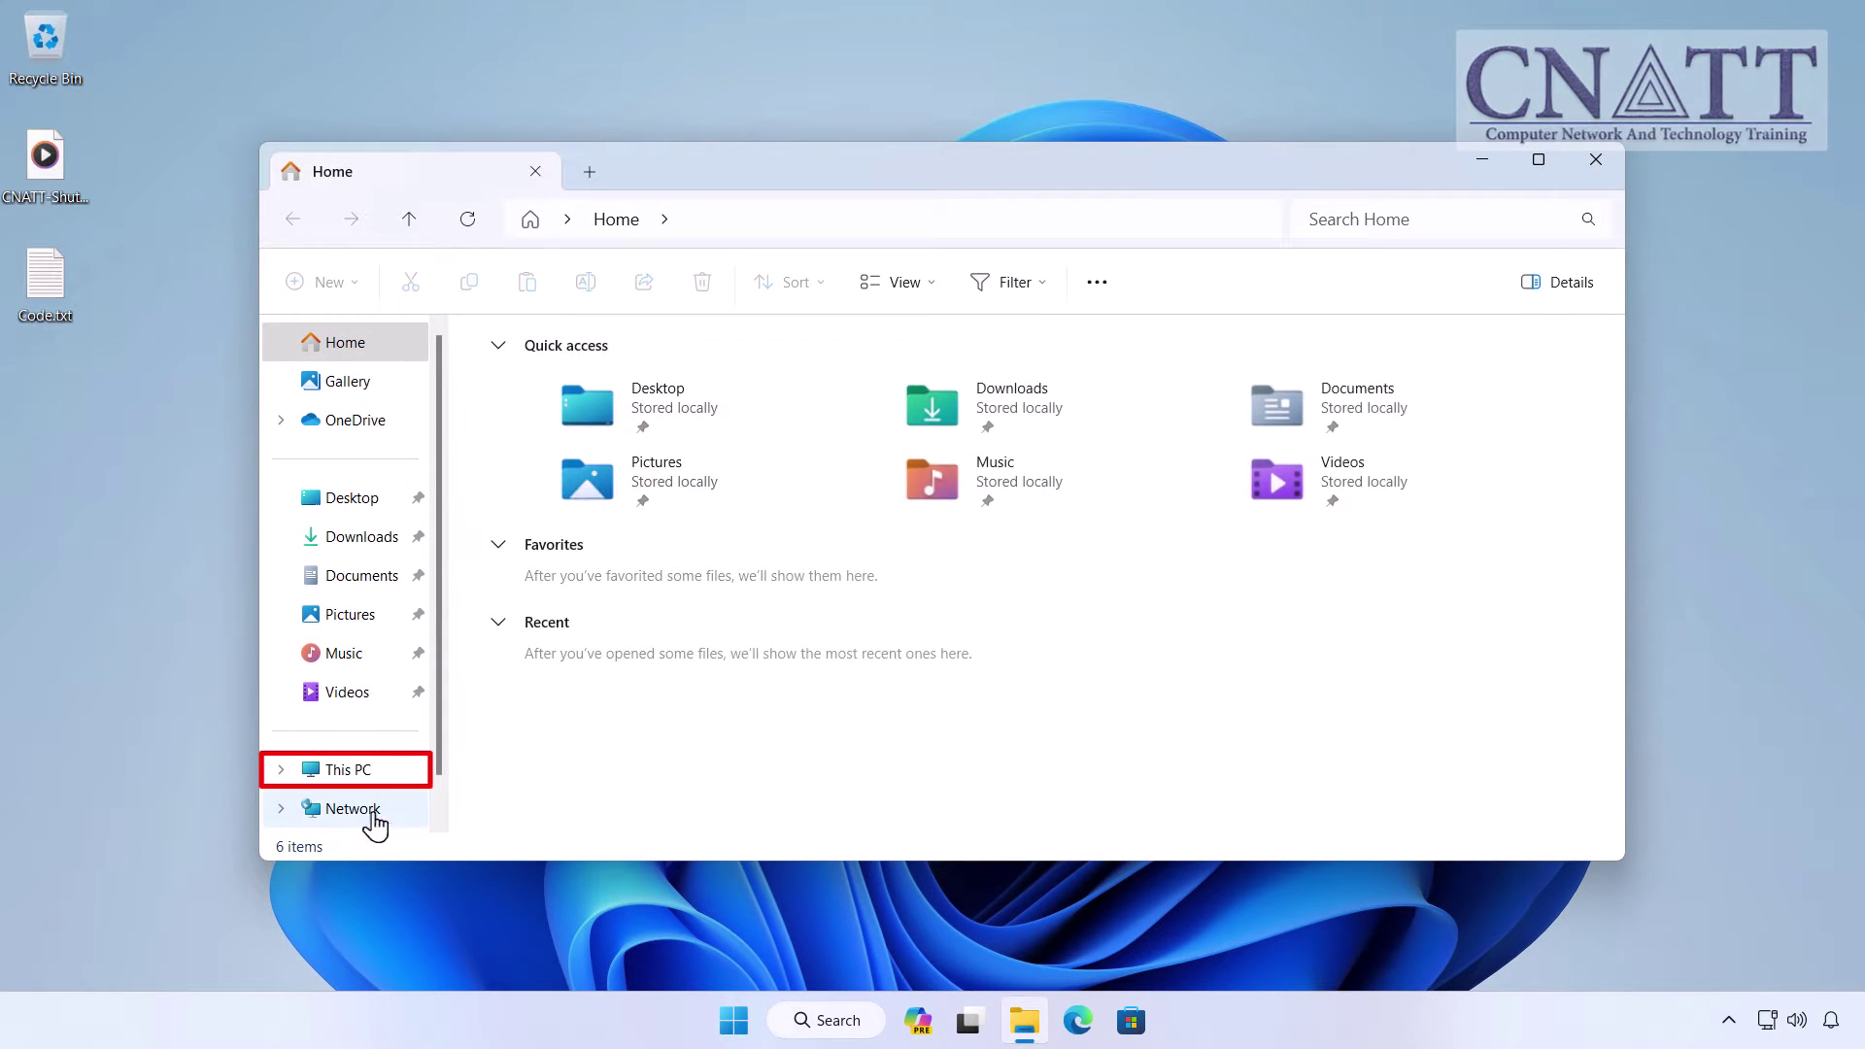
pyautogui.click(340, 770)
pyautogui.click(610, 367)
pyautogui.doubleClick(610, 367)
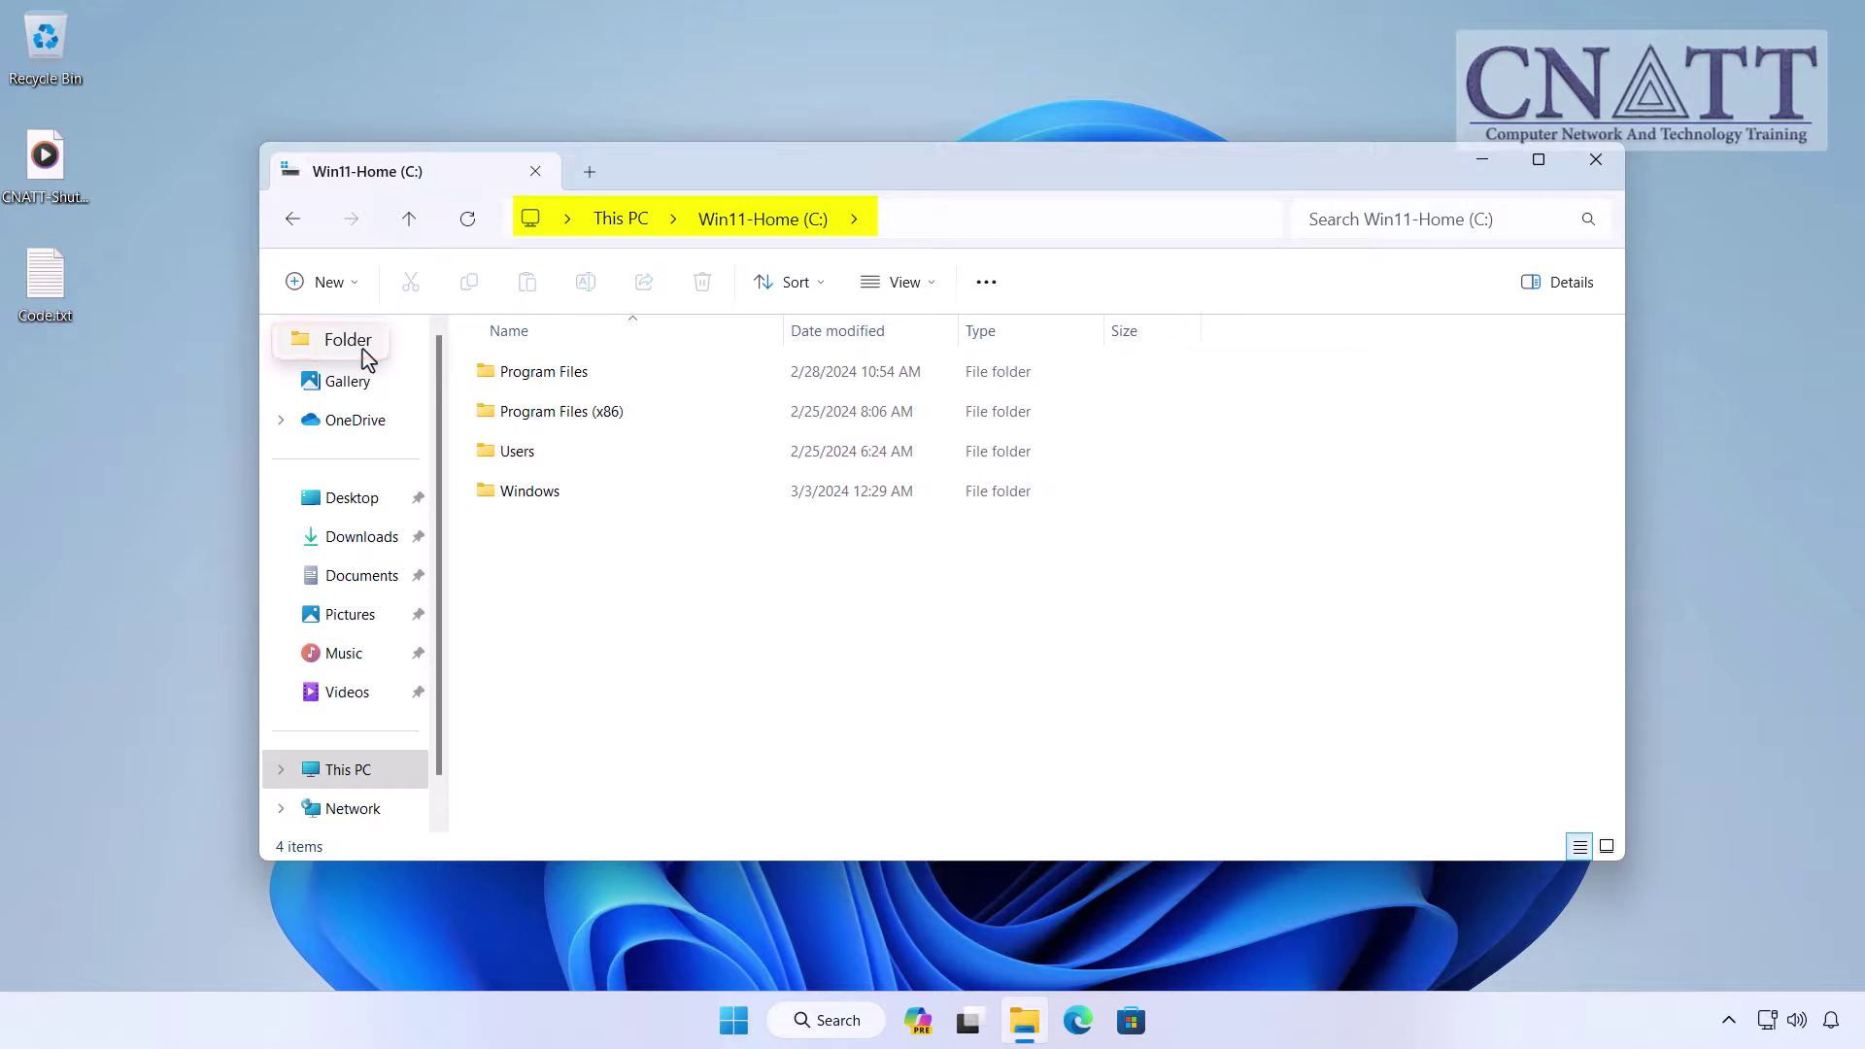
pyautogui.hotkey('ctrl', 'shift', 'n')
pyautogui.write('Med')
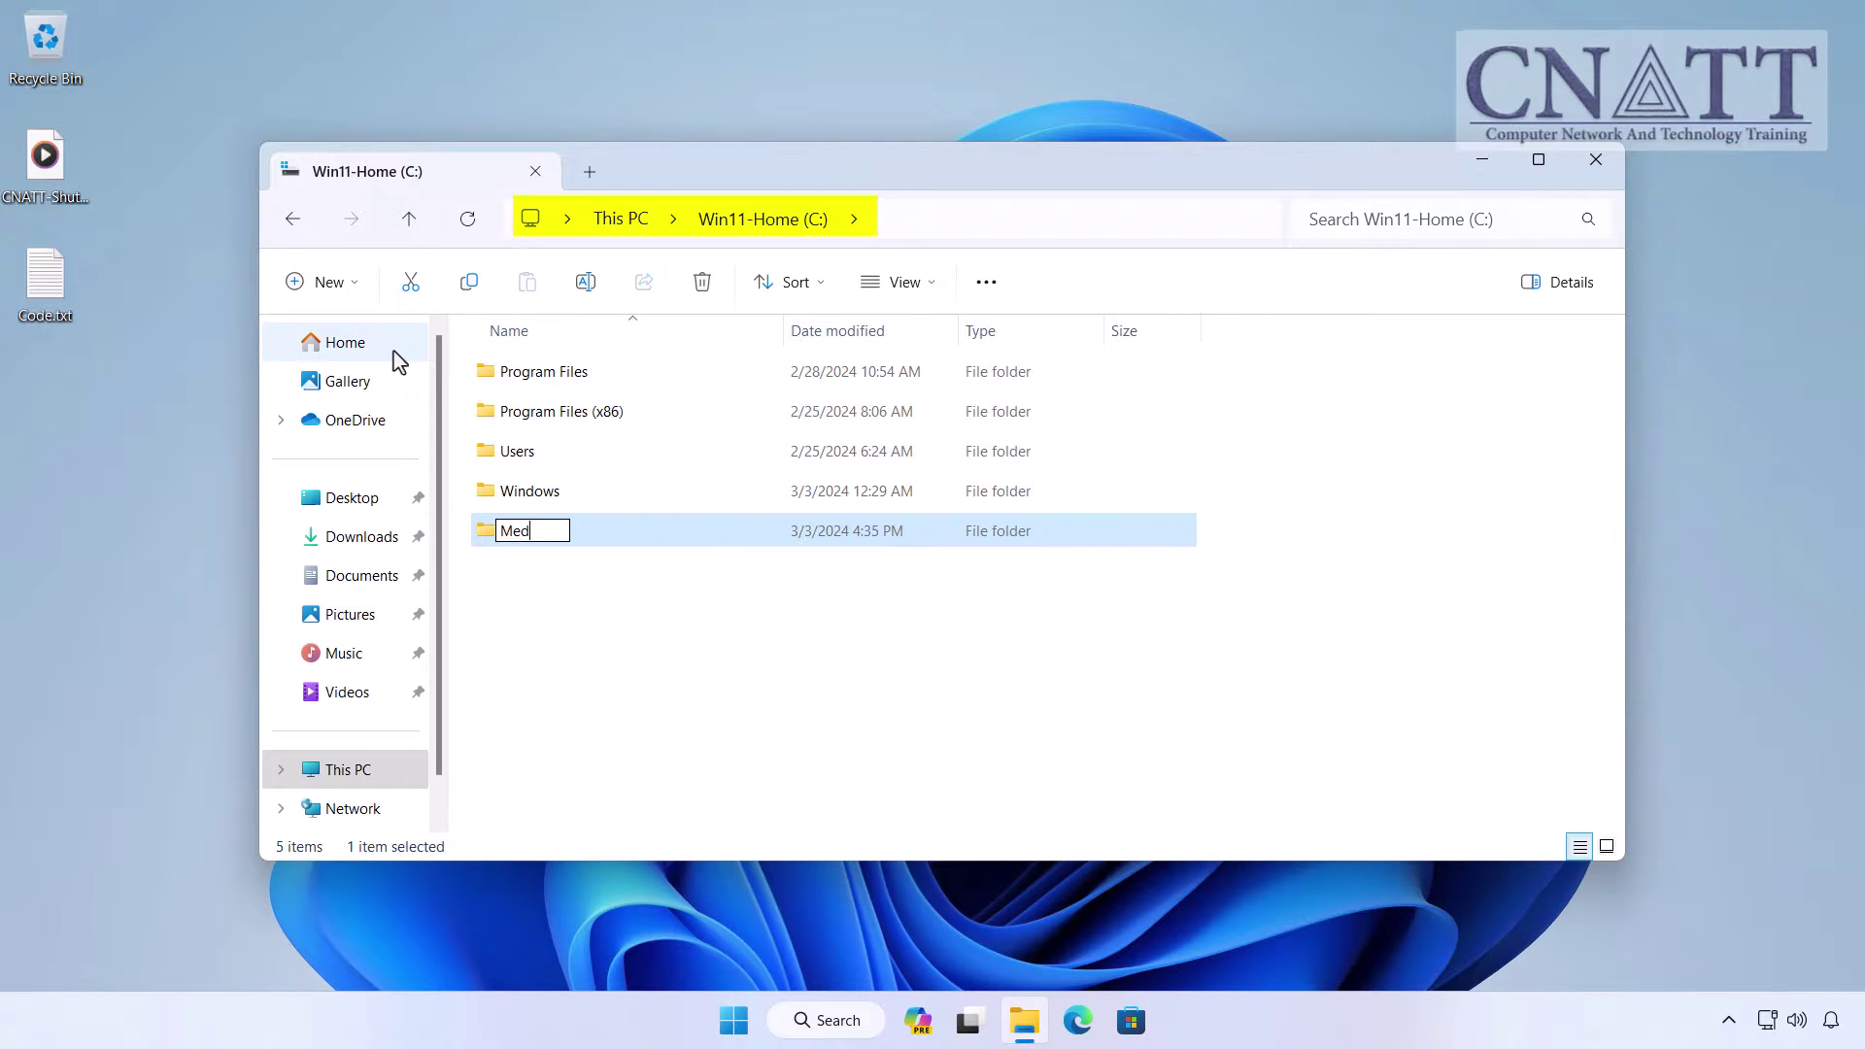
pyautogui.write('ia')
pyautogui.press('Return')
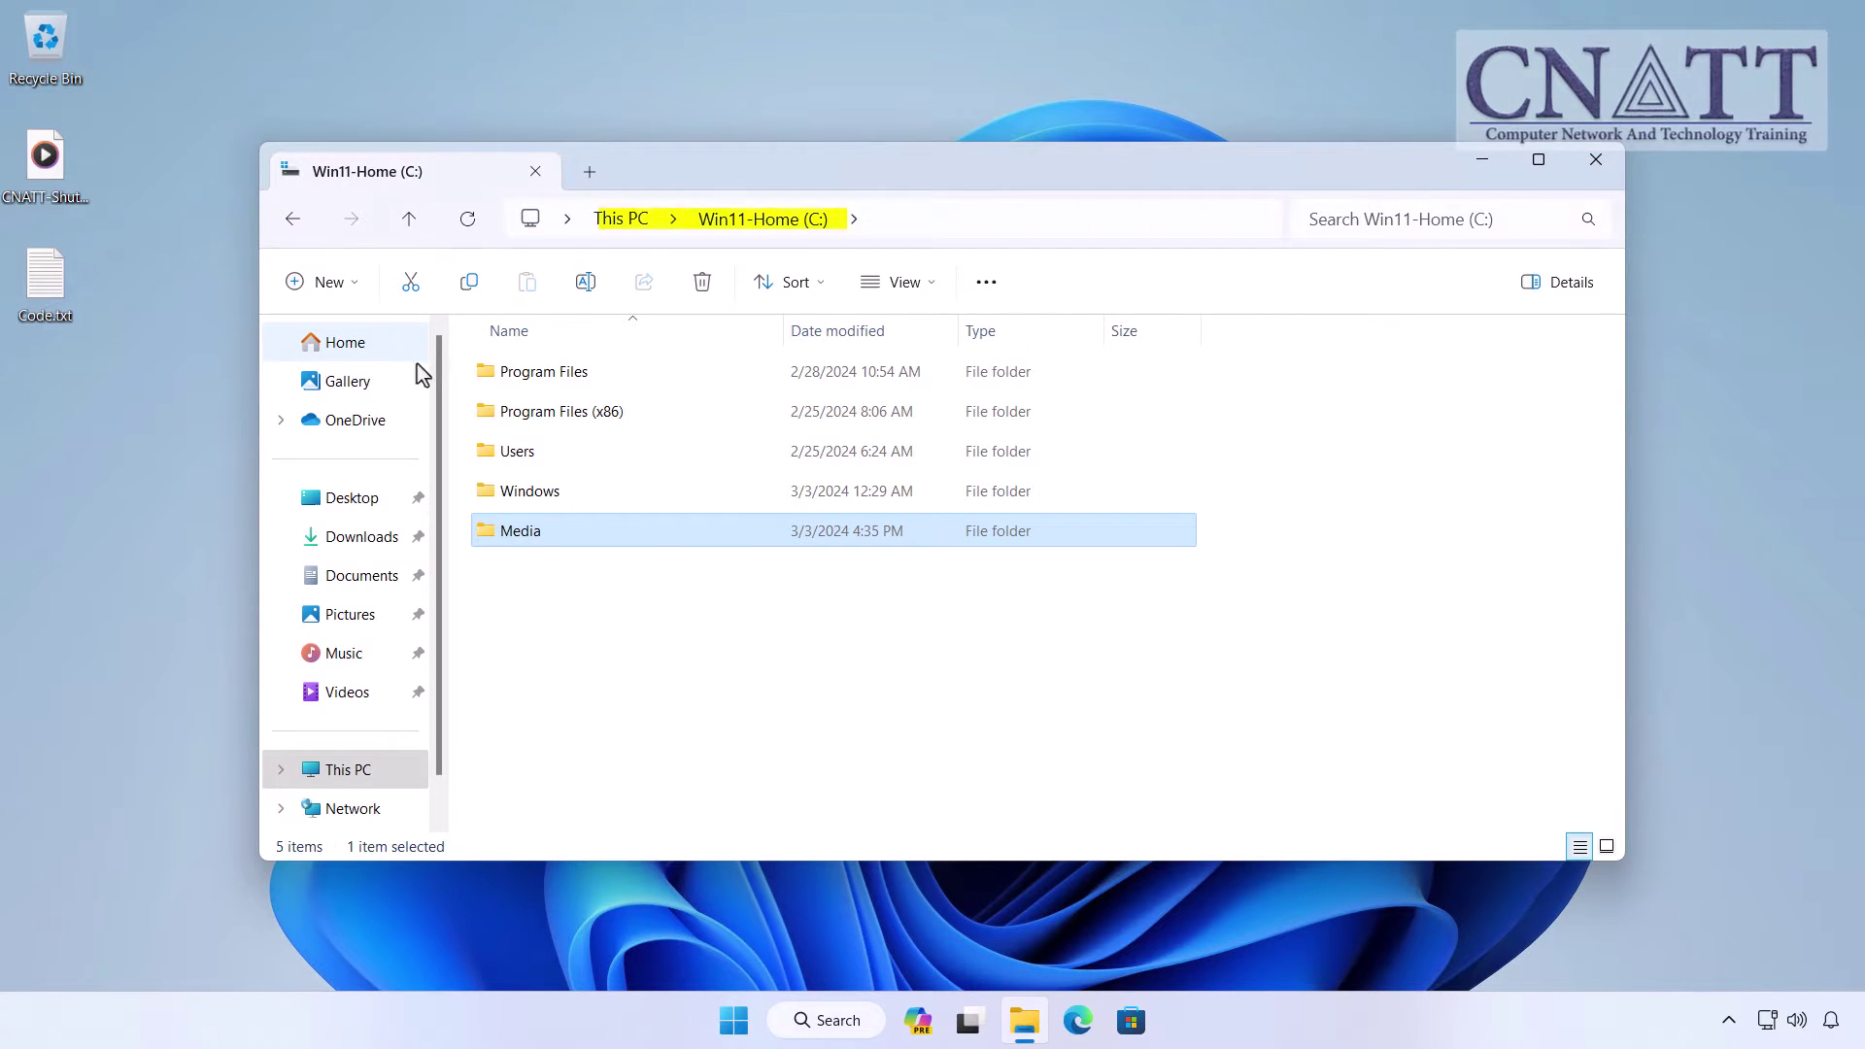
pyautogui.doubleClick(573, 539)
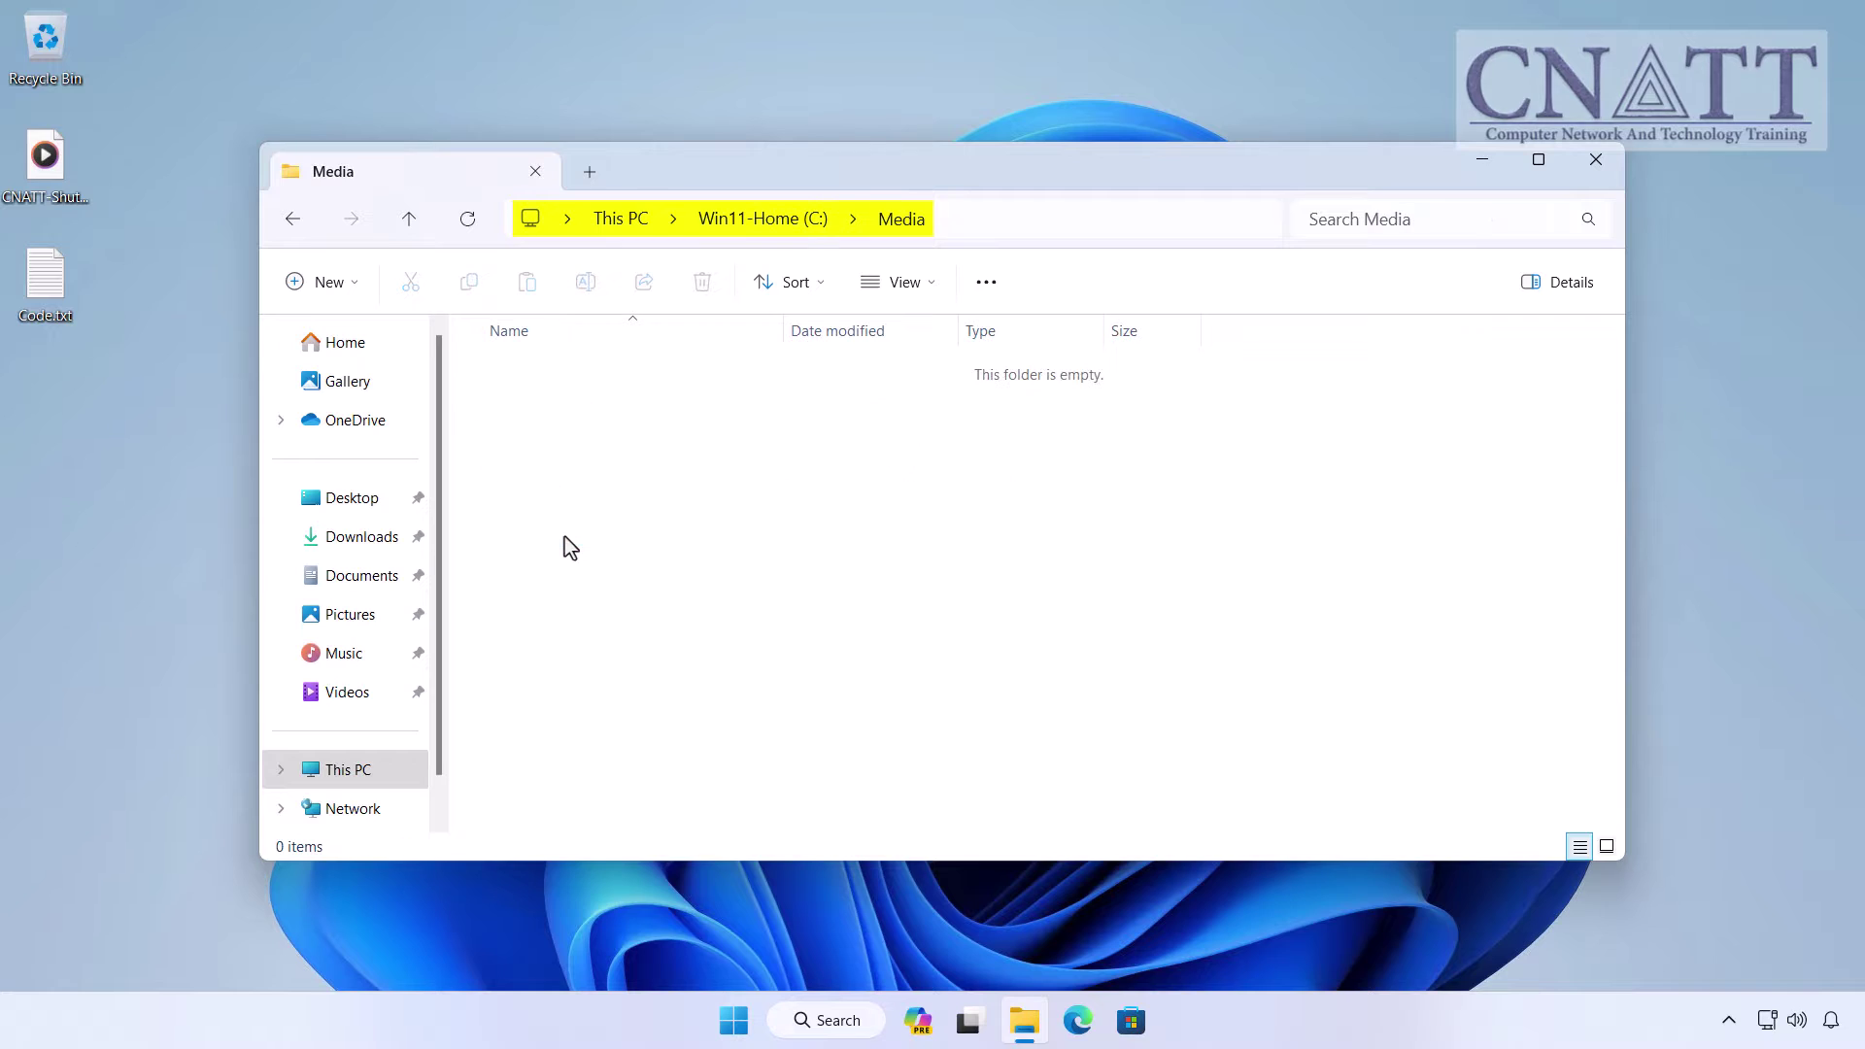
# Rename the desktop sound file to ShutdownSound.wav
pyautogui.rightClick(60, 172)
pyautogui.click(182, 208)
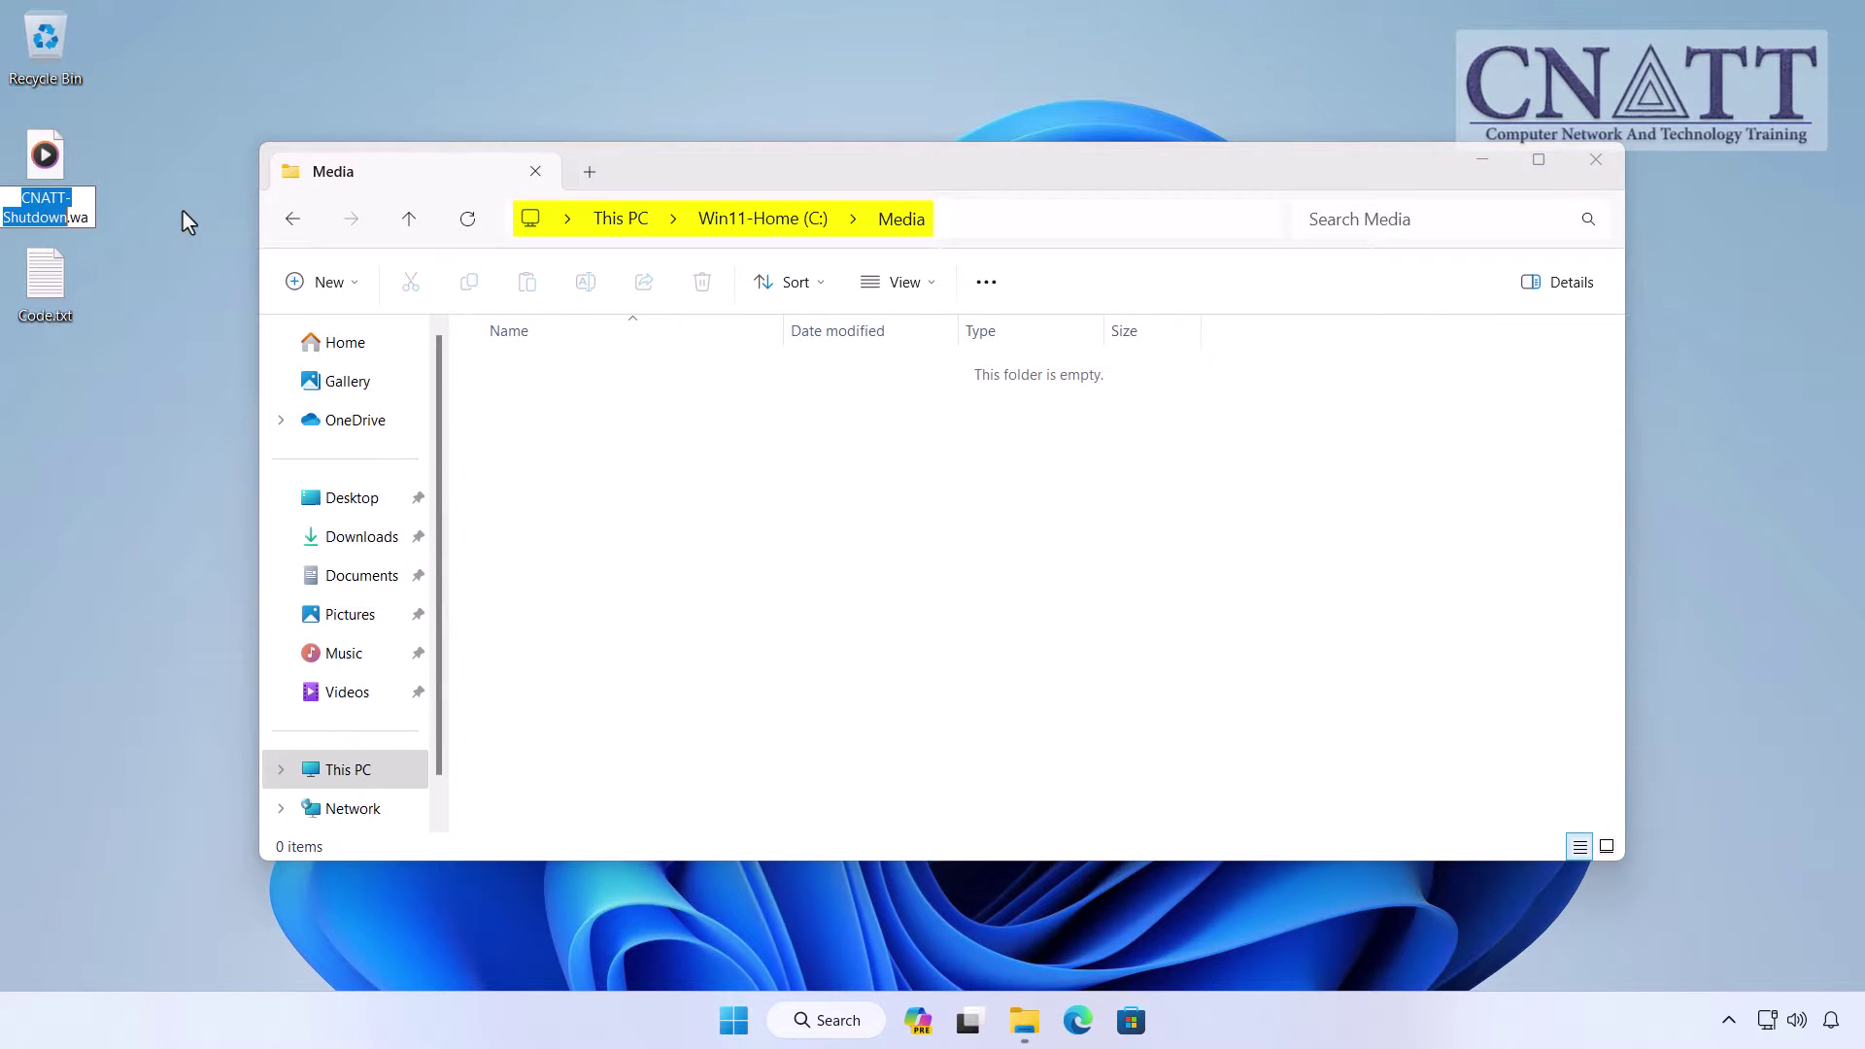
pyautogui.write('Shut')
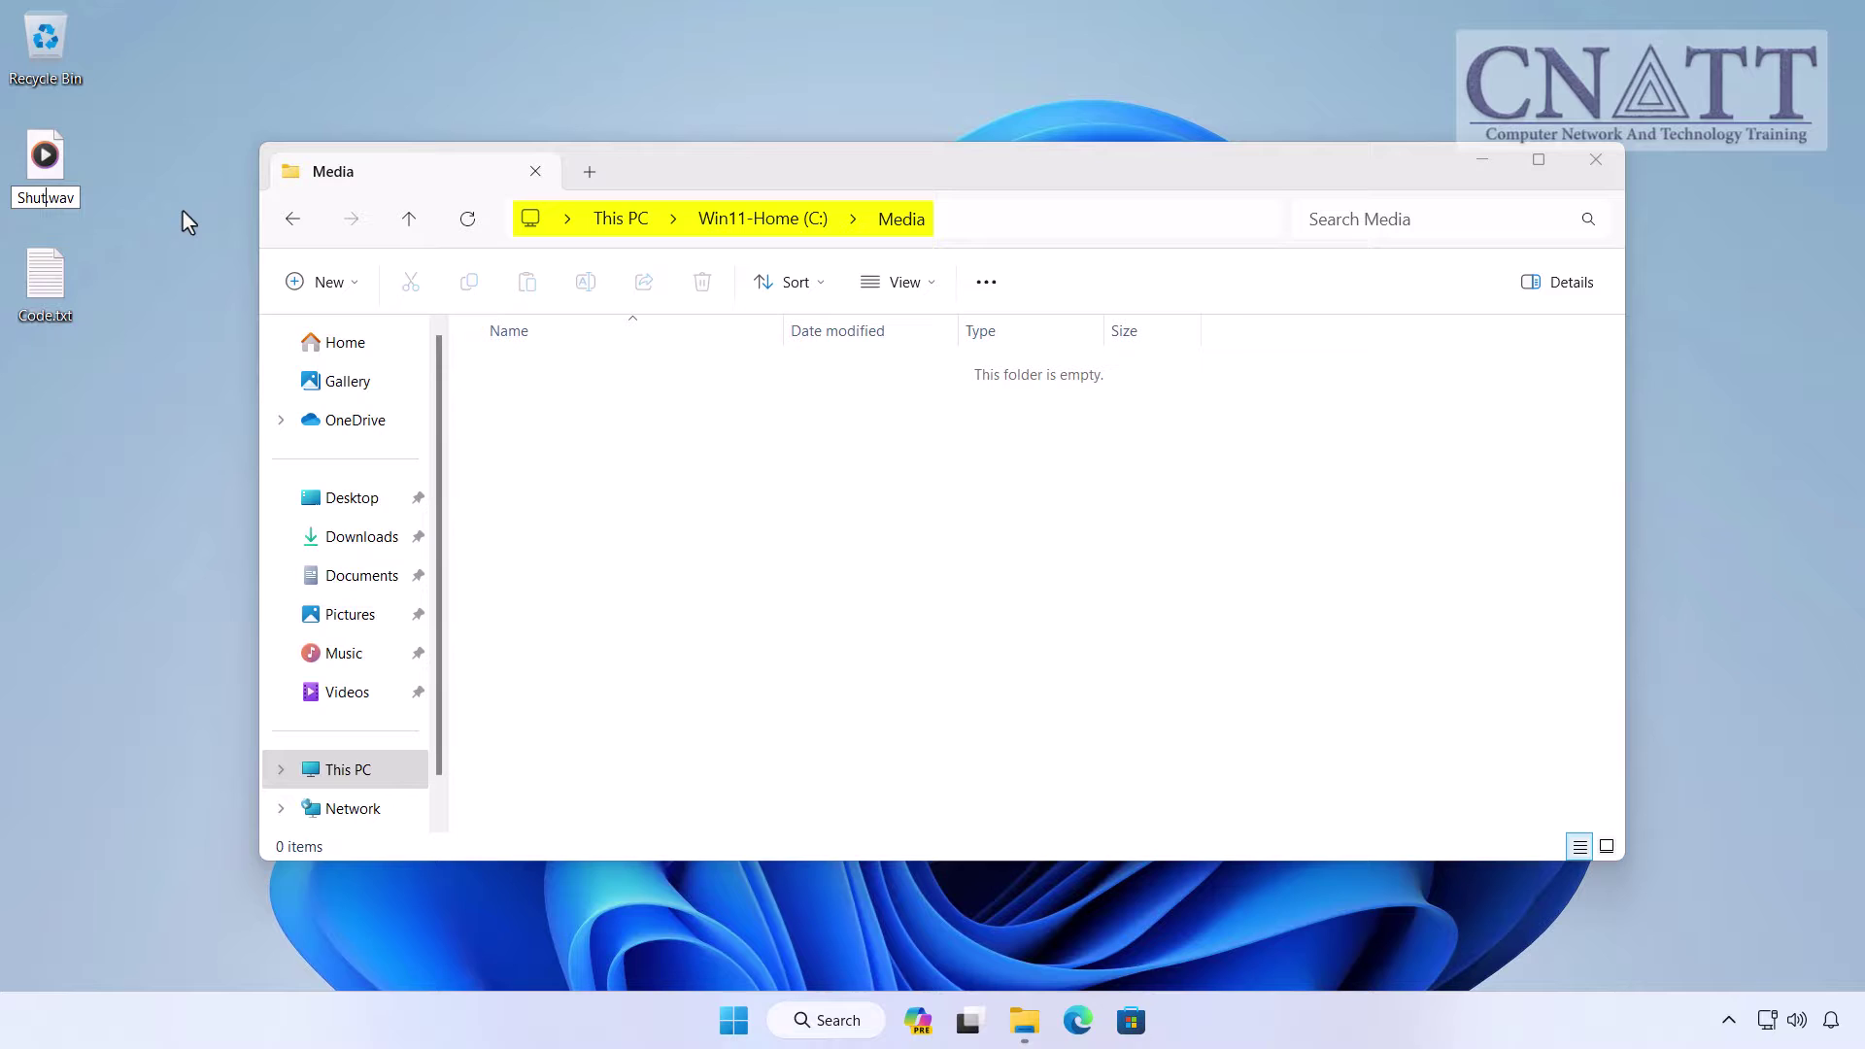
pyautogui.write('downSo')
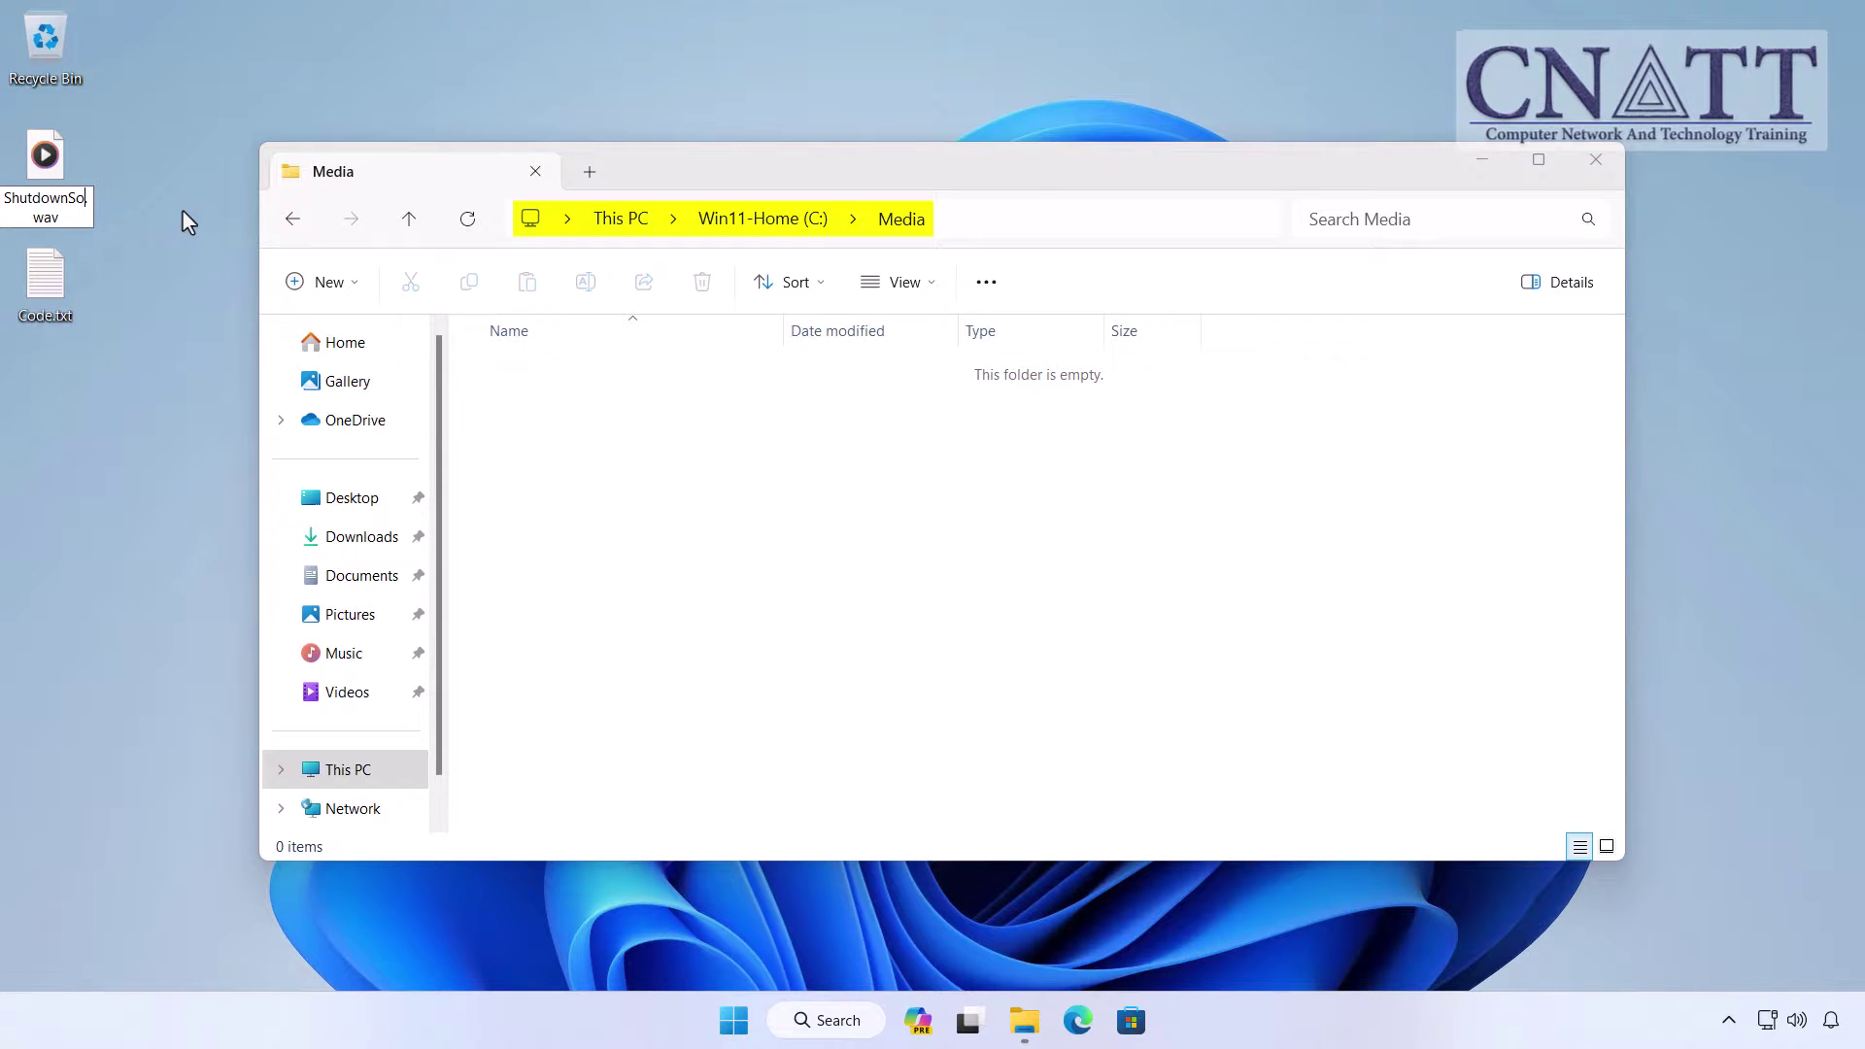
pyautogui.write('und')
pyautogui.press('Return')
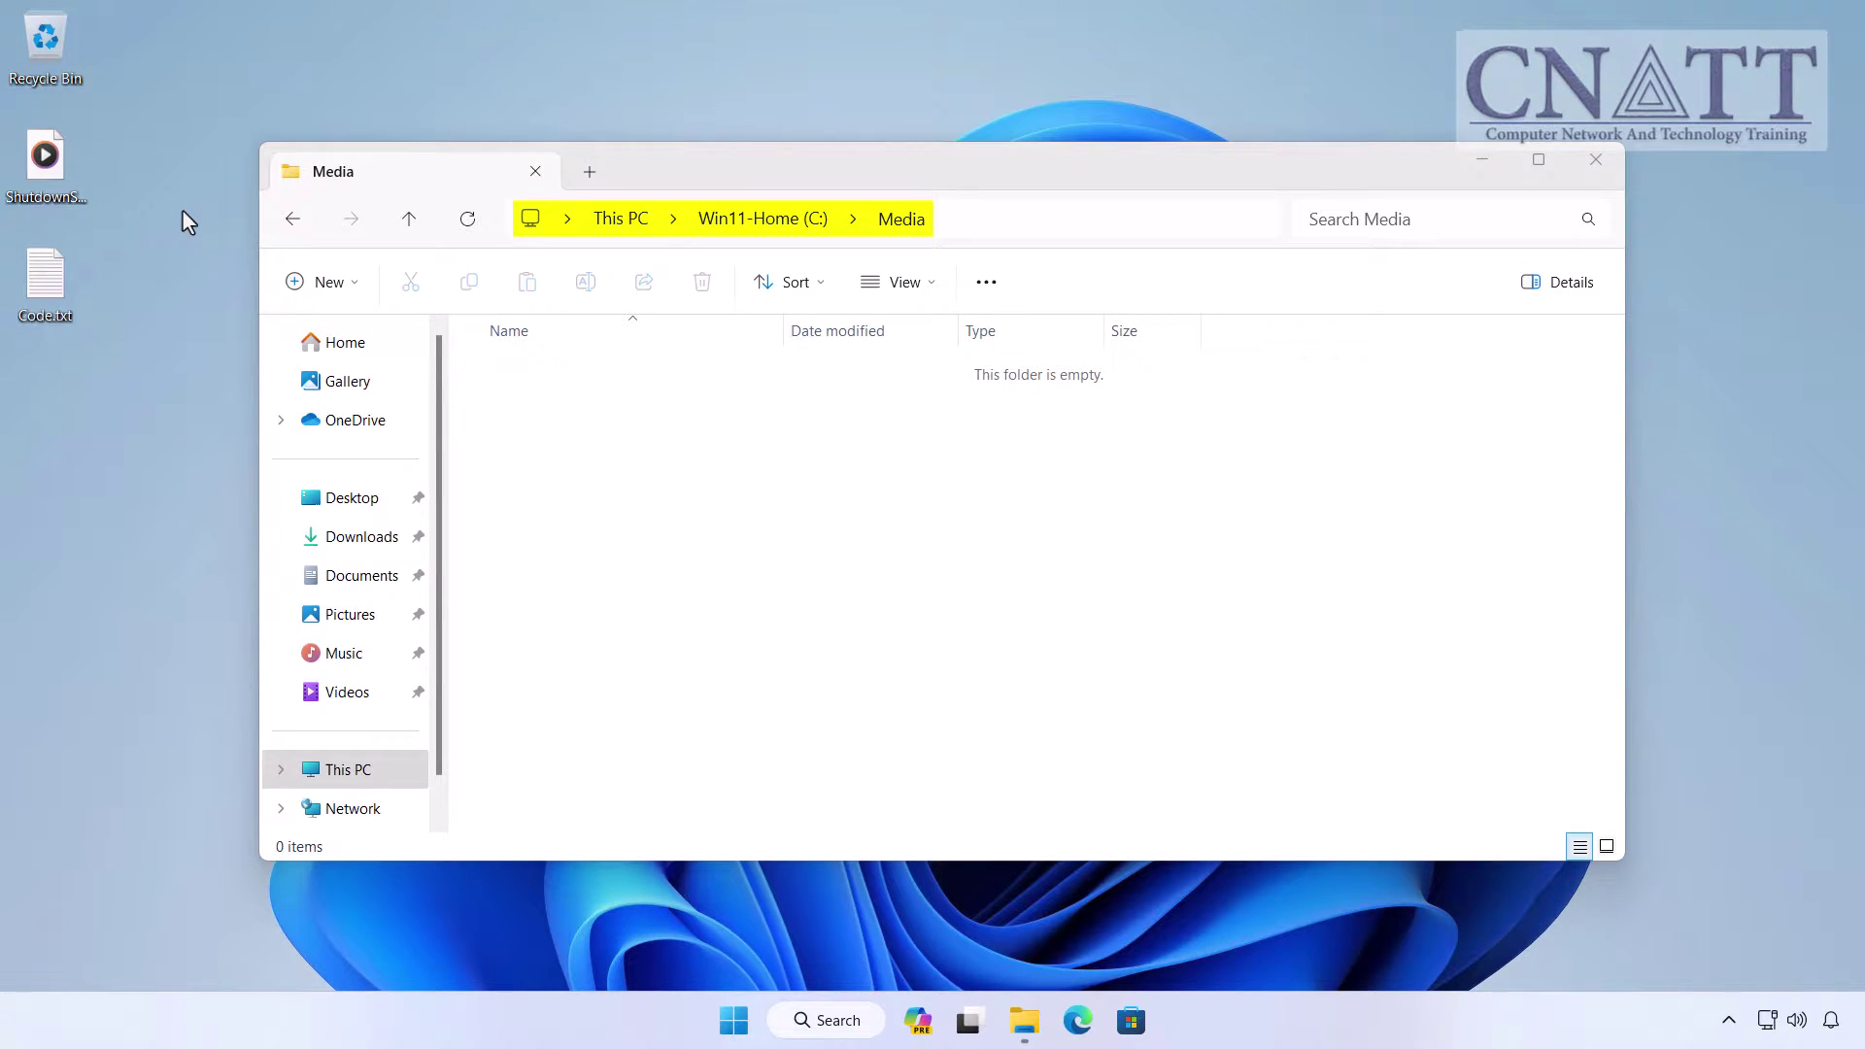
# Copy ShutdownSound.wav from the desktop into C:\Media
pyautogui.rightClick(45, 157)
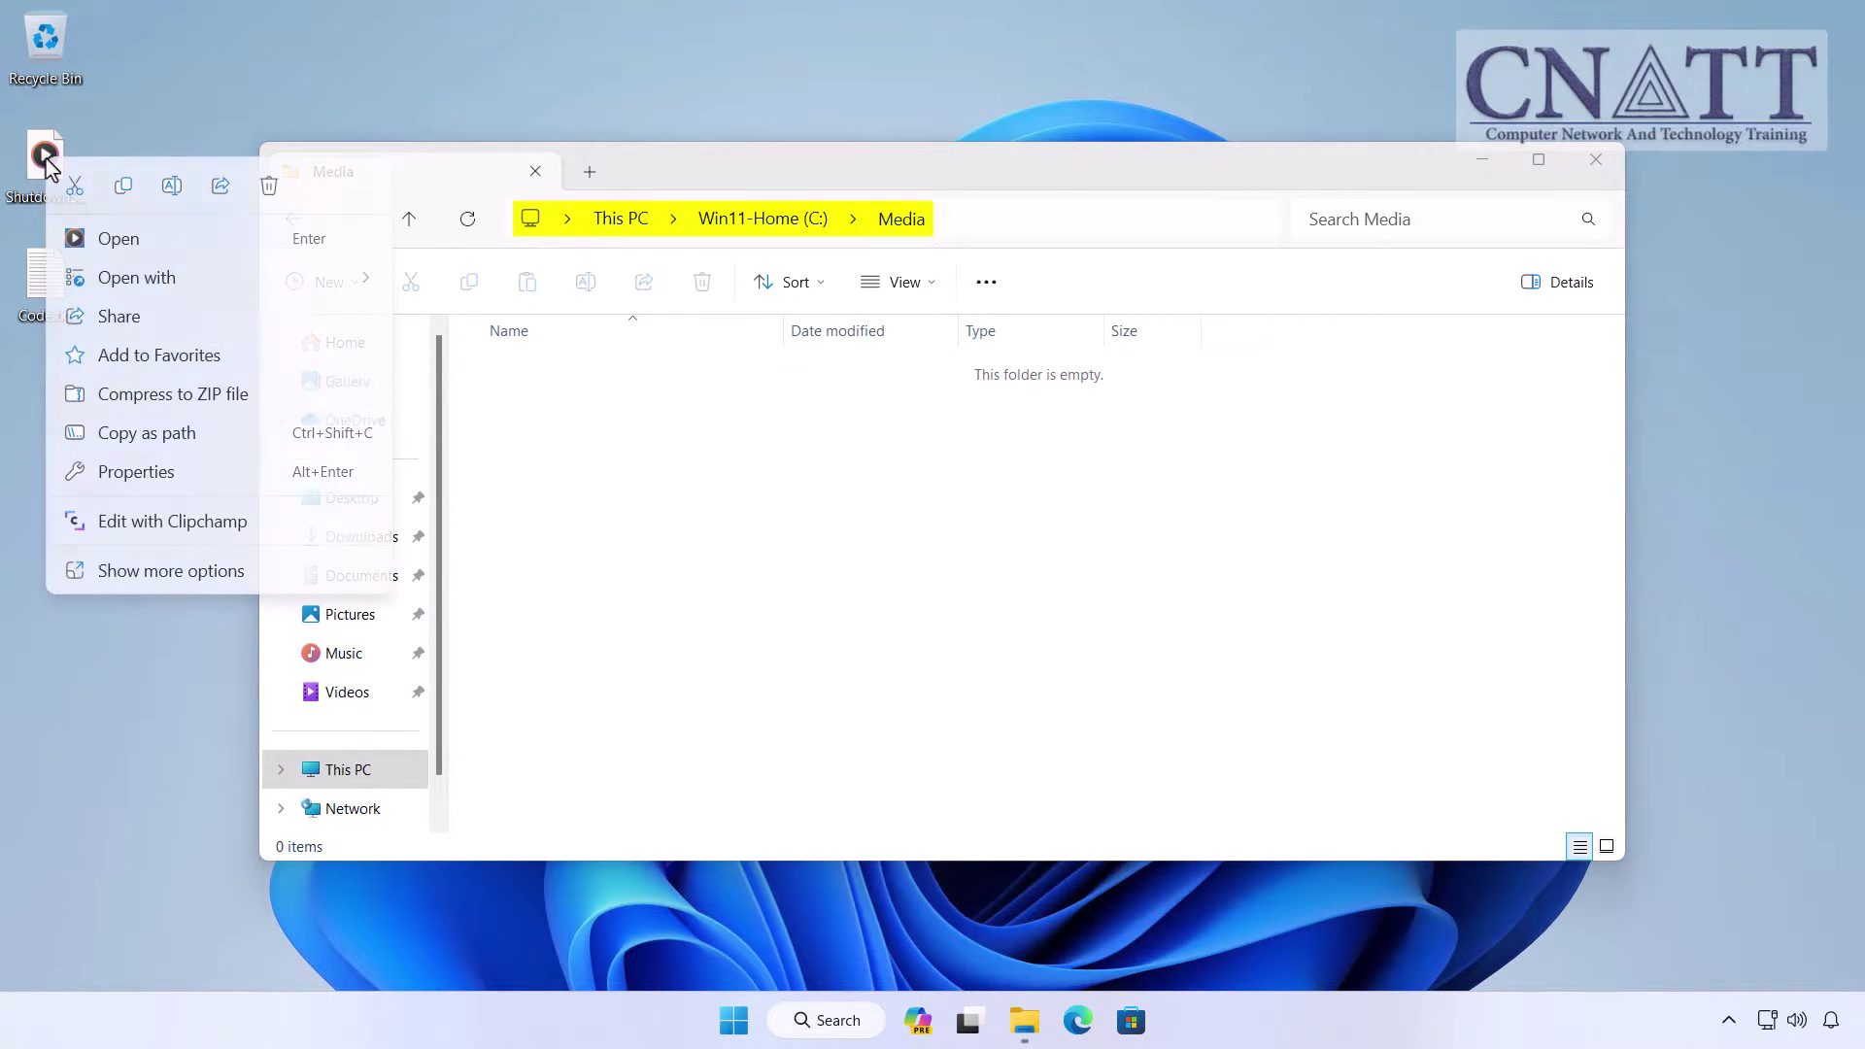
pyautogui.click(125, 187)
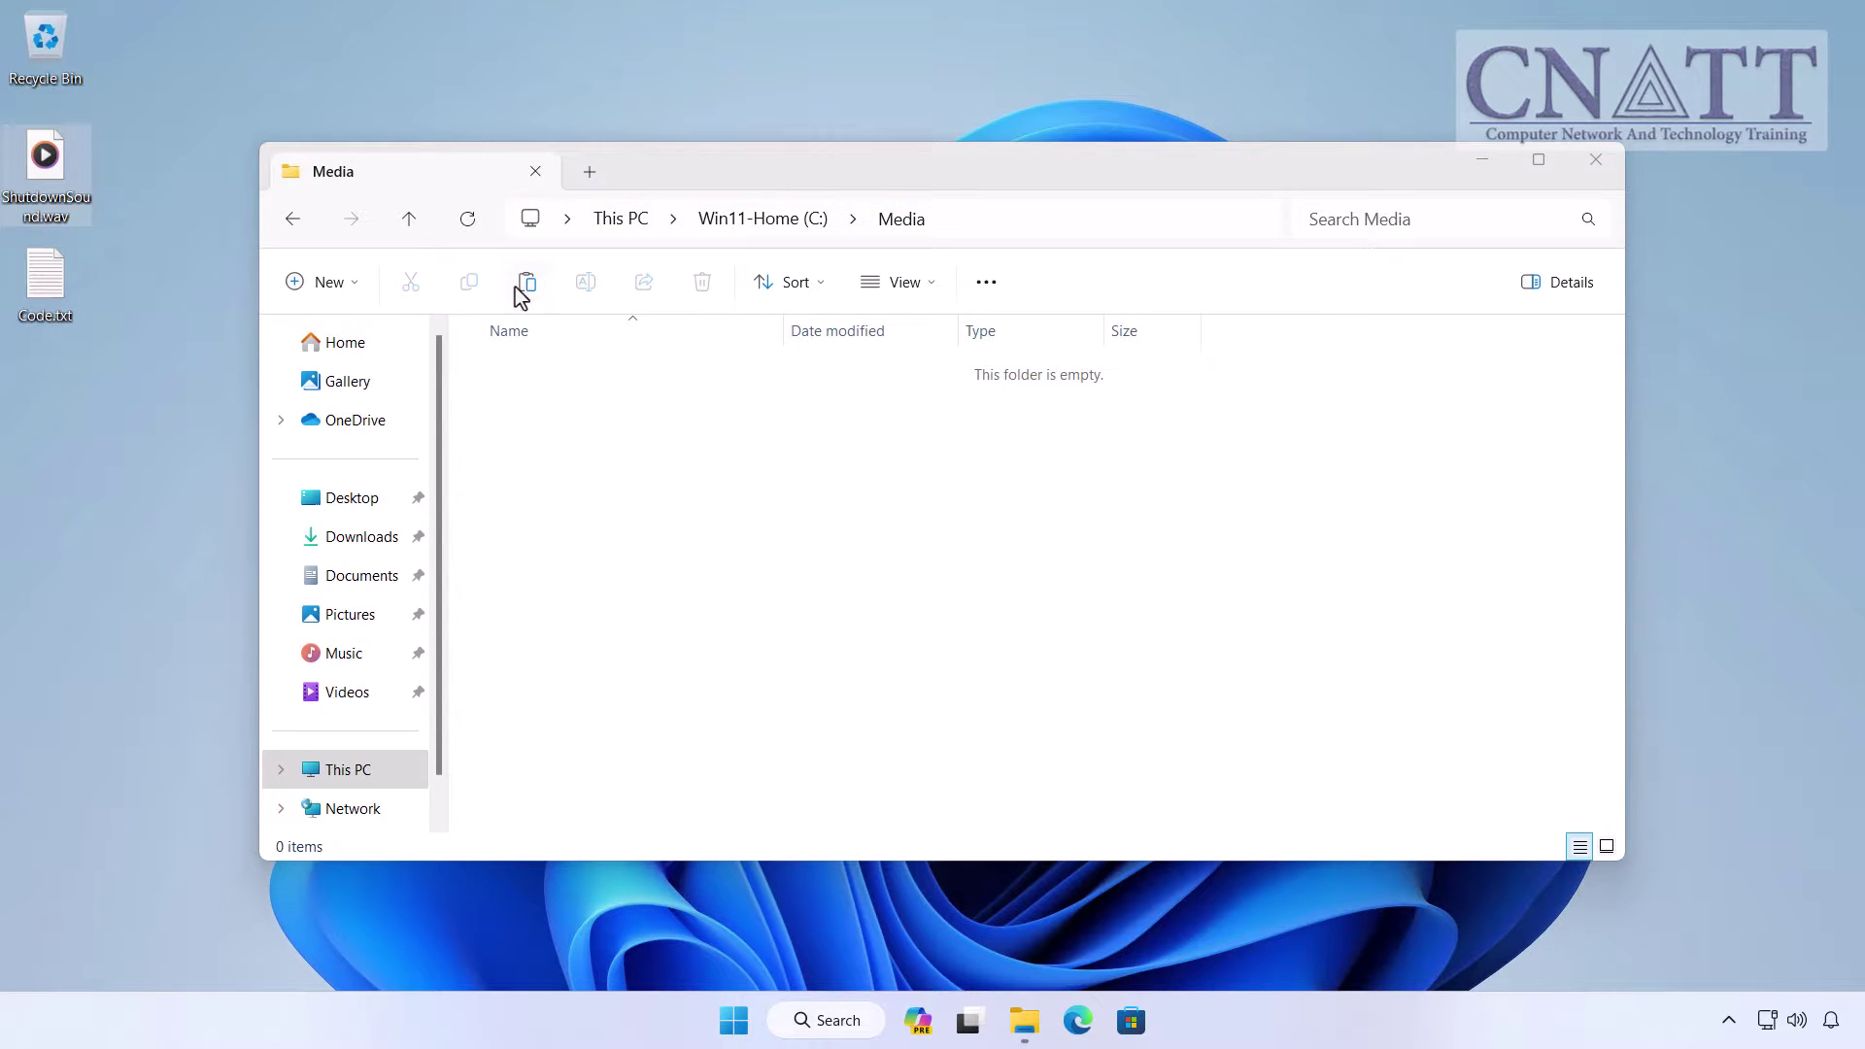
pyautogui.click(521, 292)
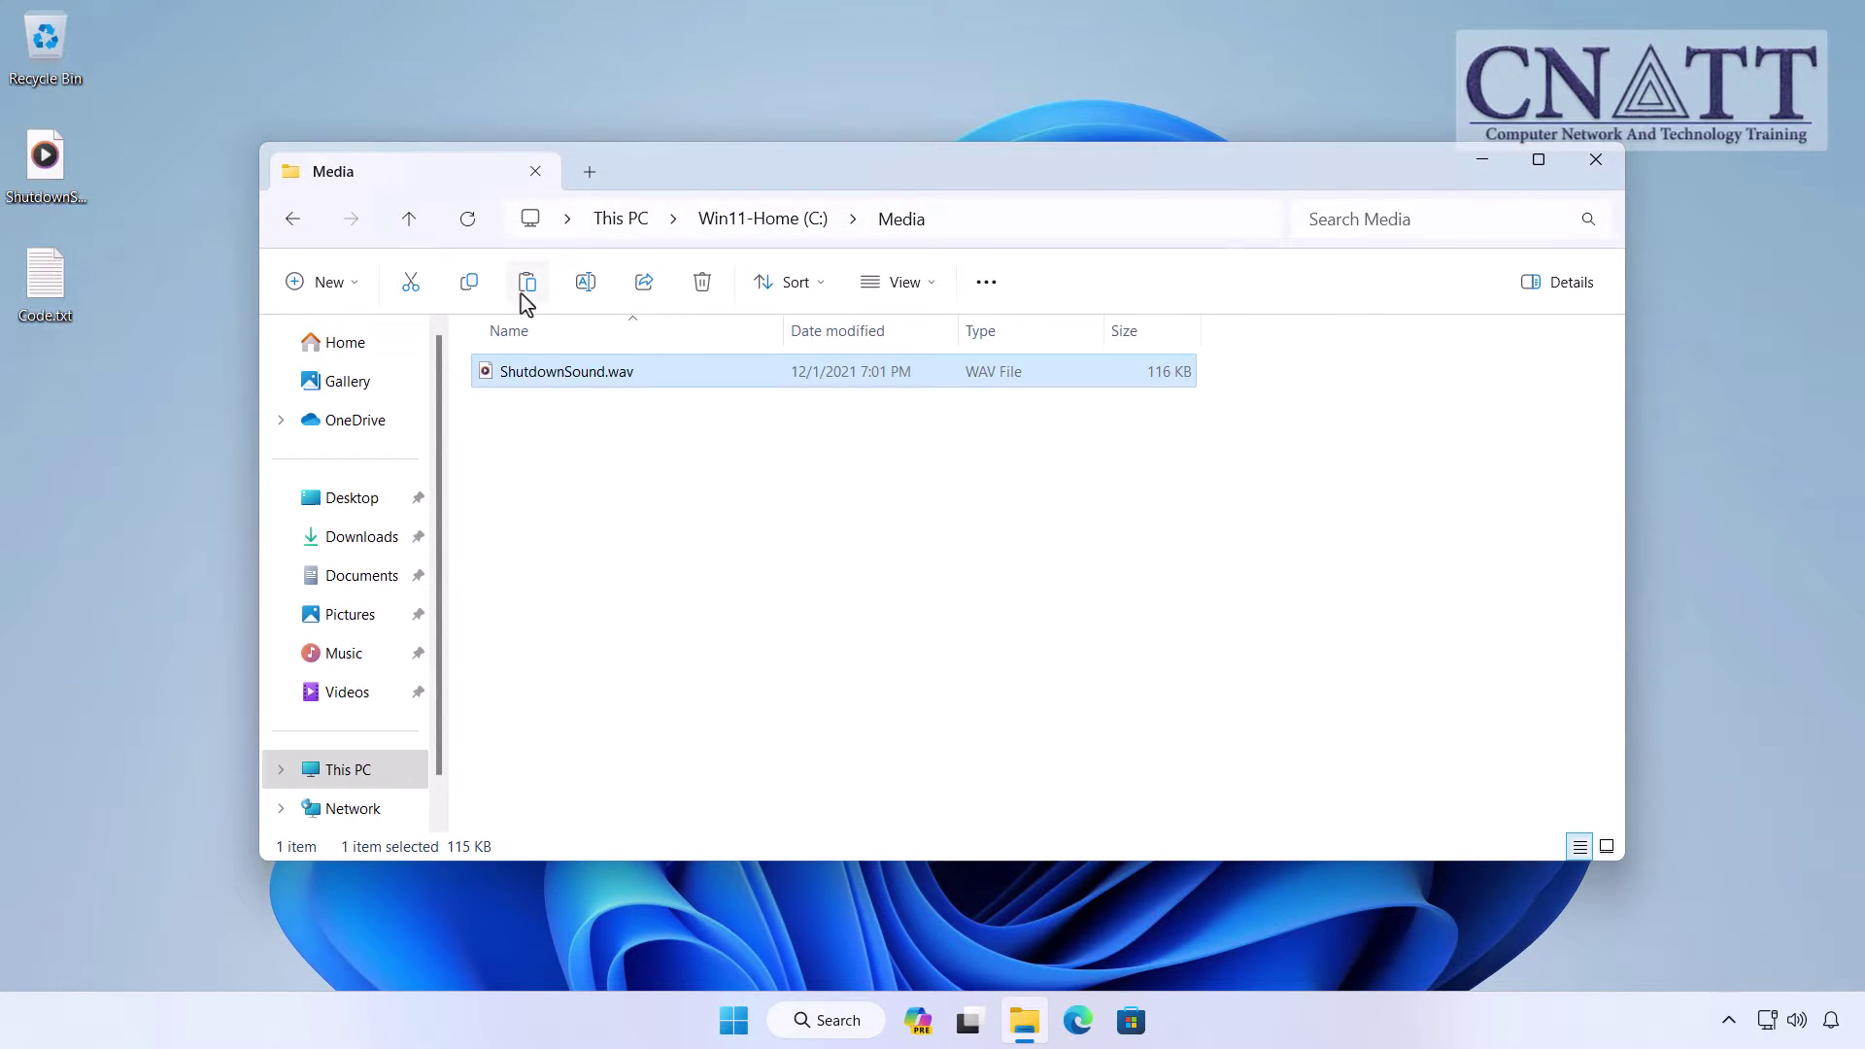
pyautogui.click(934, 632)
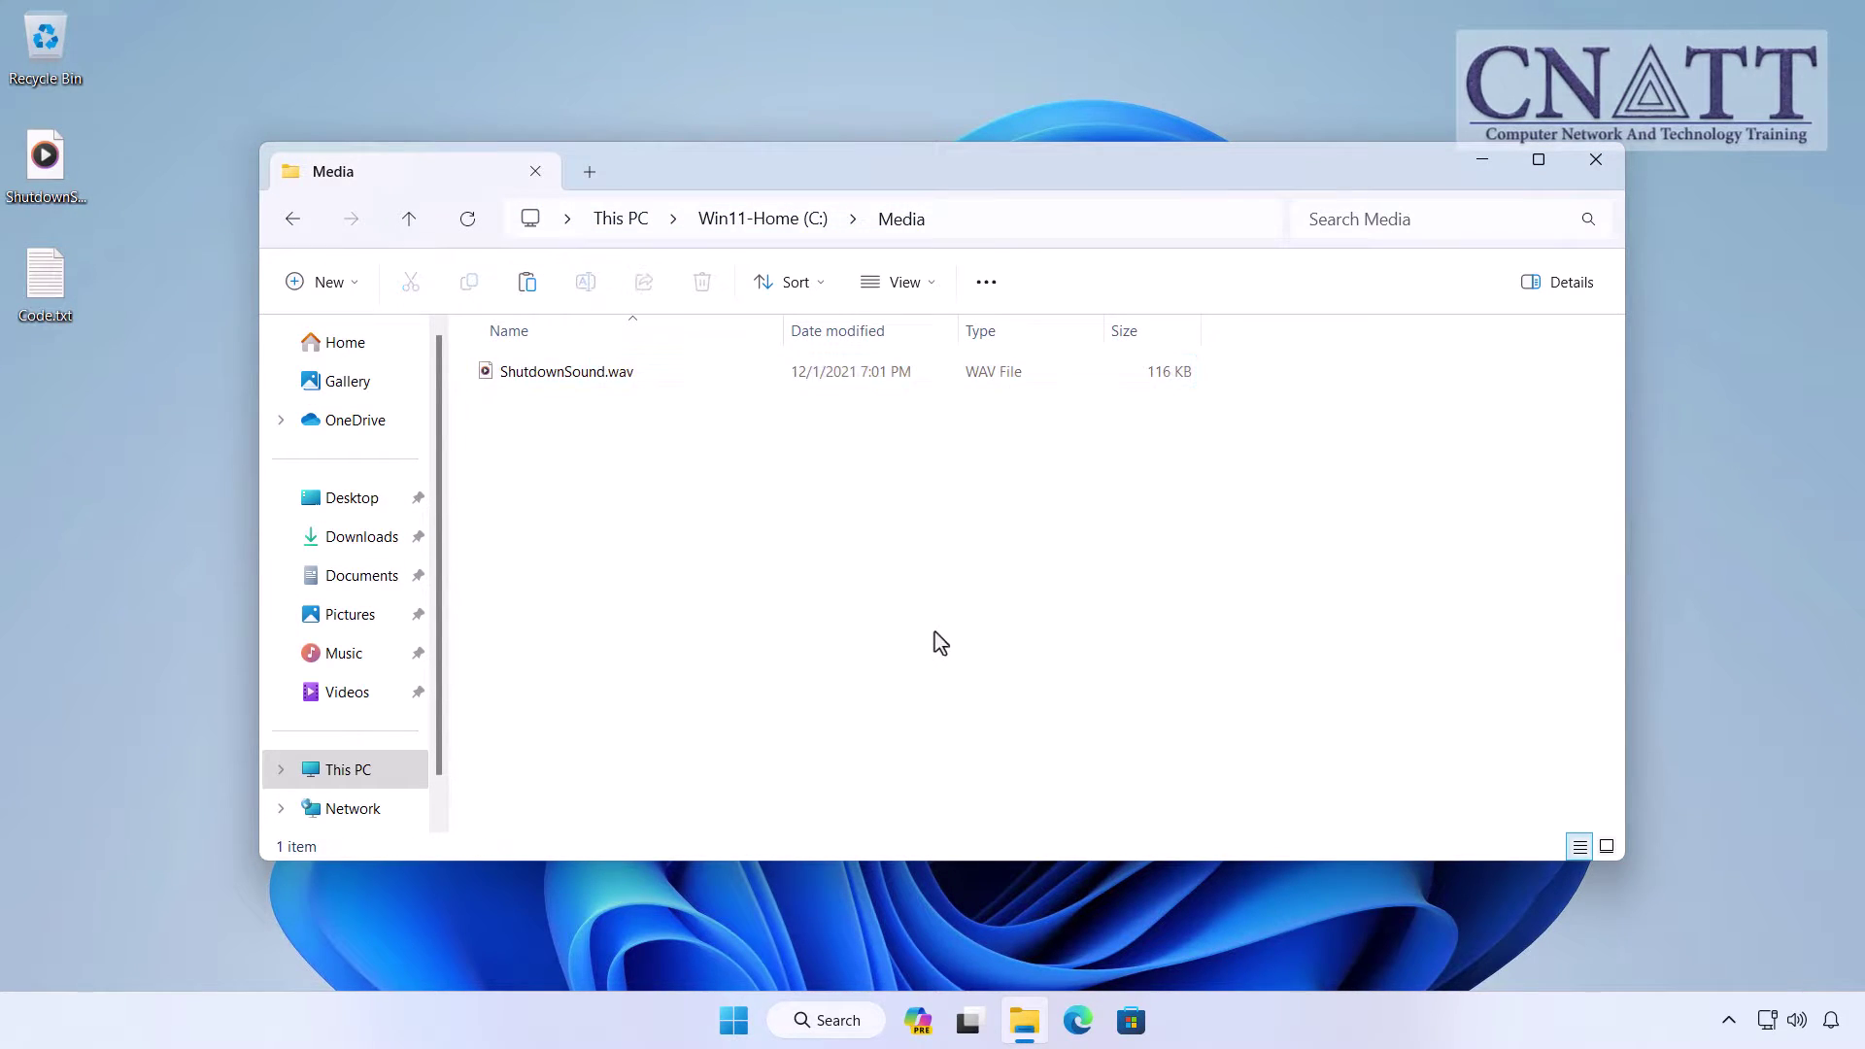
# Minimize Explorer, run PowerShell ISE as administrator, and start a new blank script
pyautogui.click(1482, 159)
pyautogui.click(755, 1020)
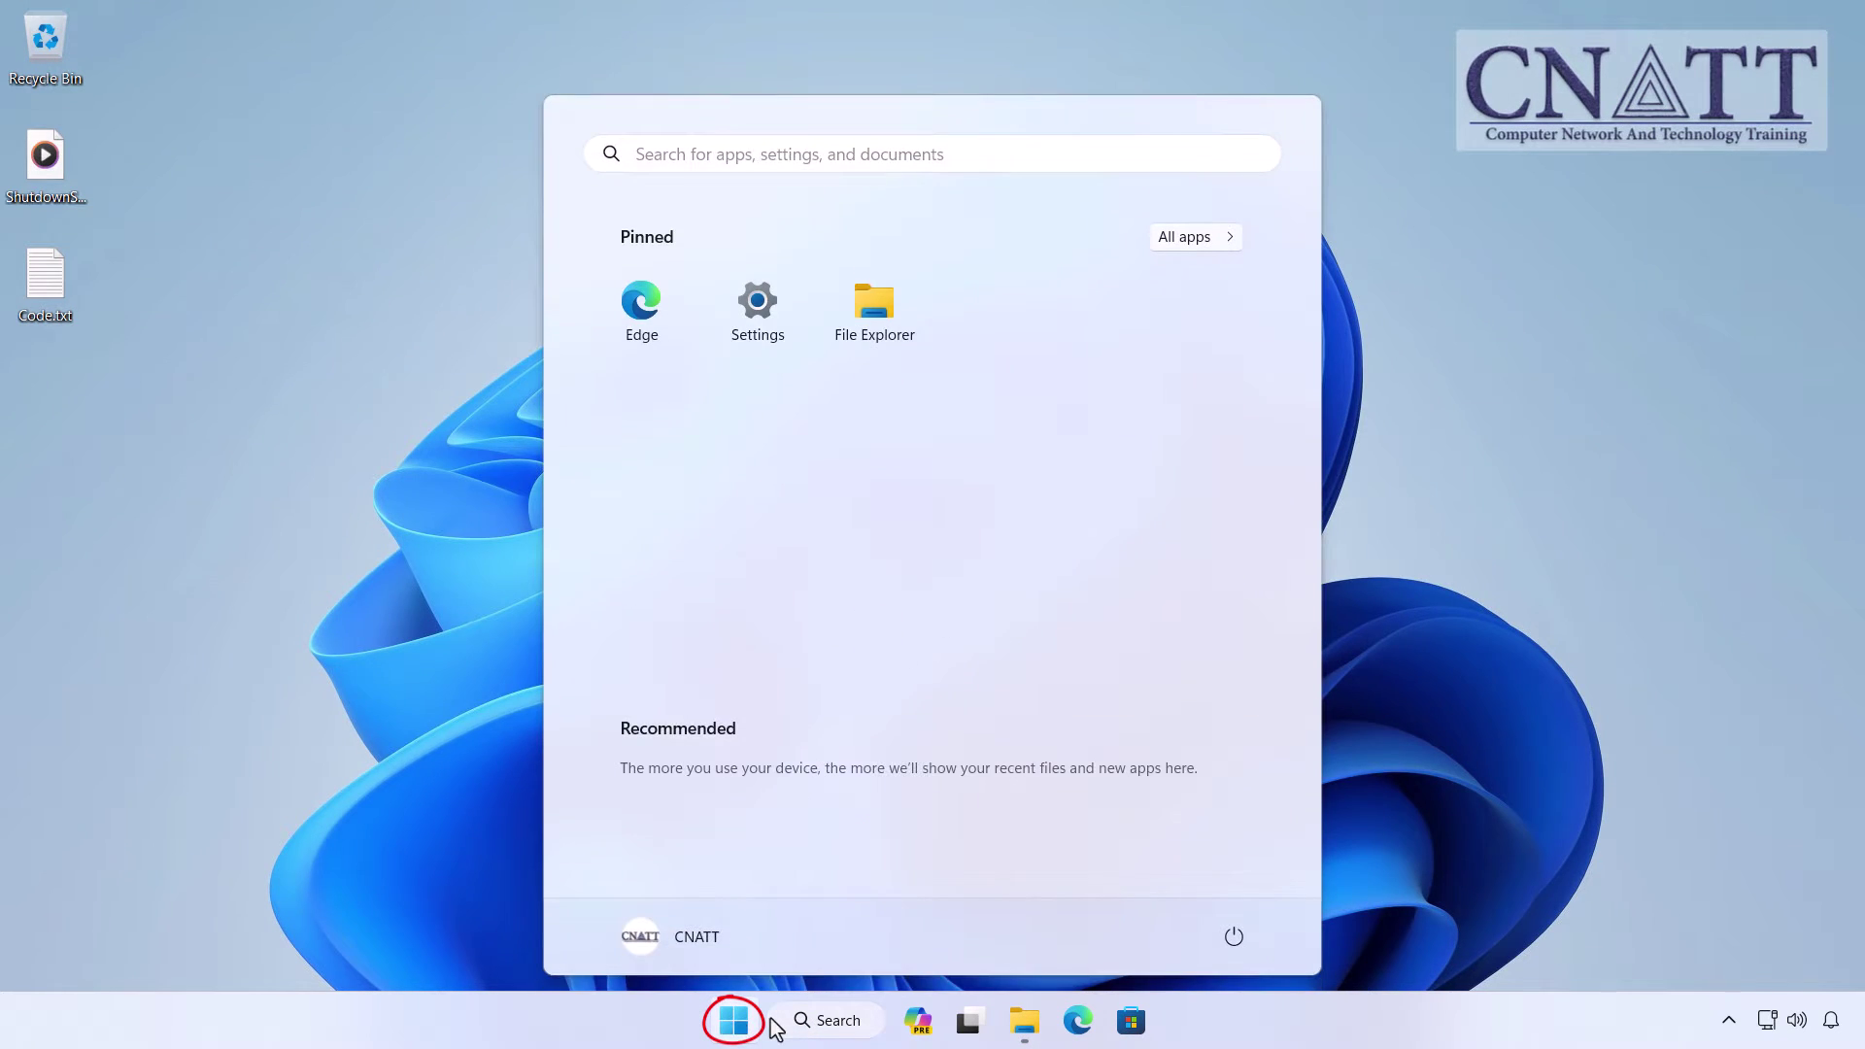
pyautogui.write('powershe')
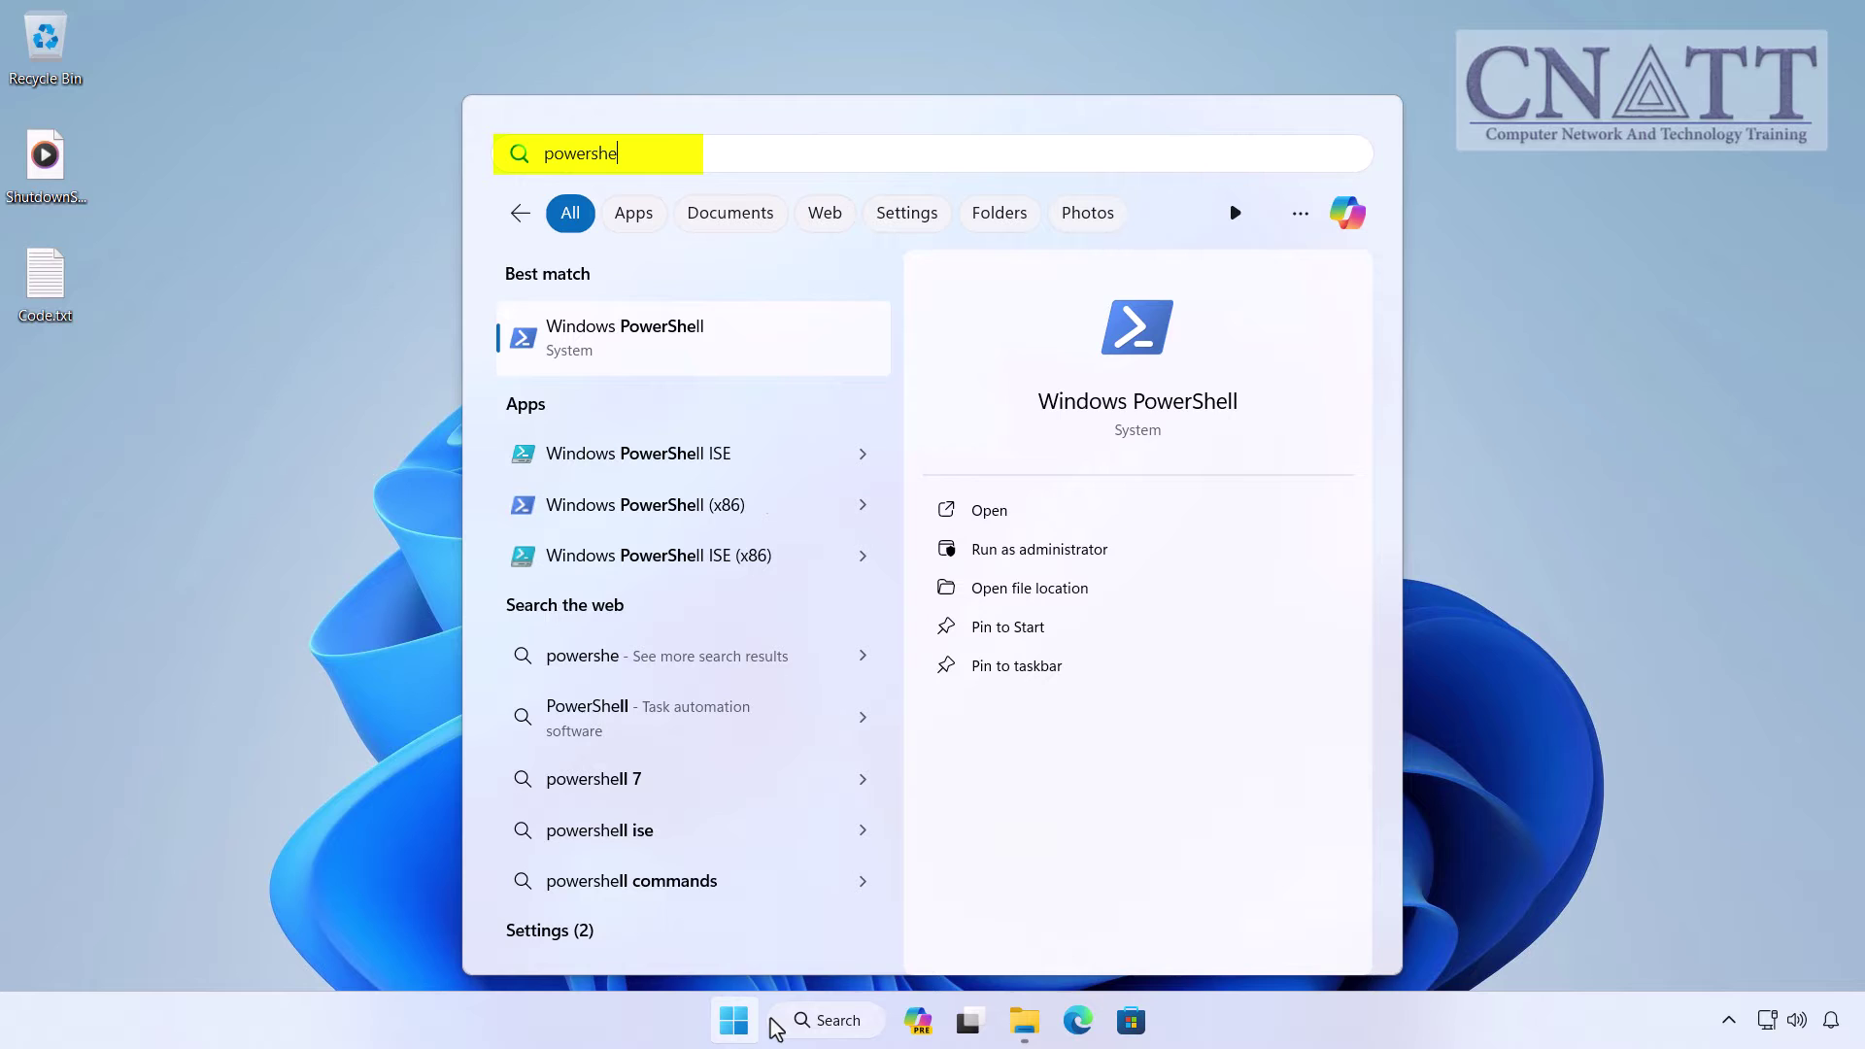
pyautogui.write('ll ise')
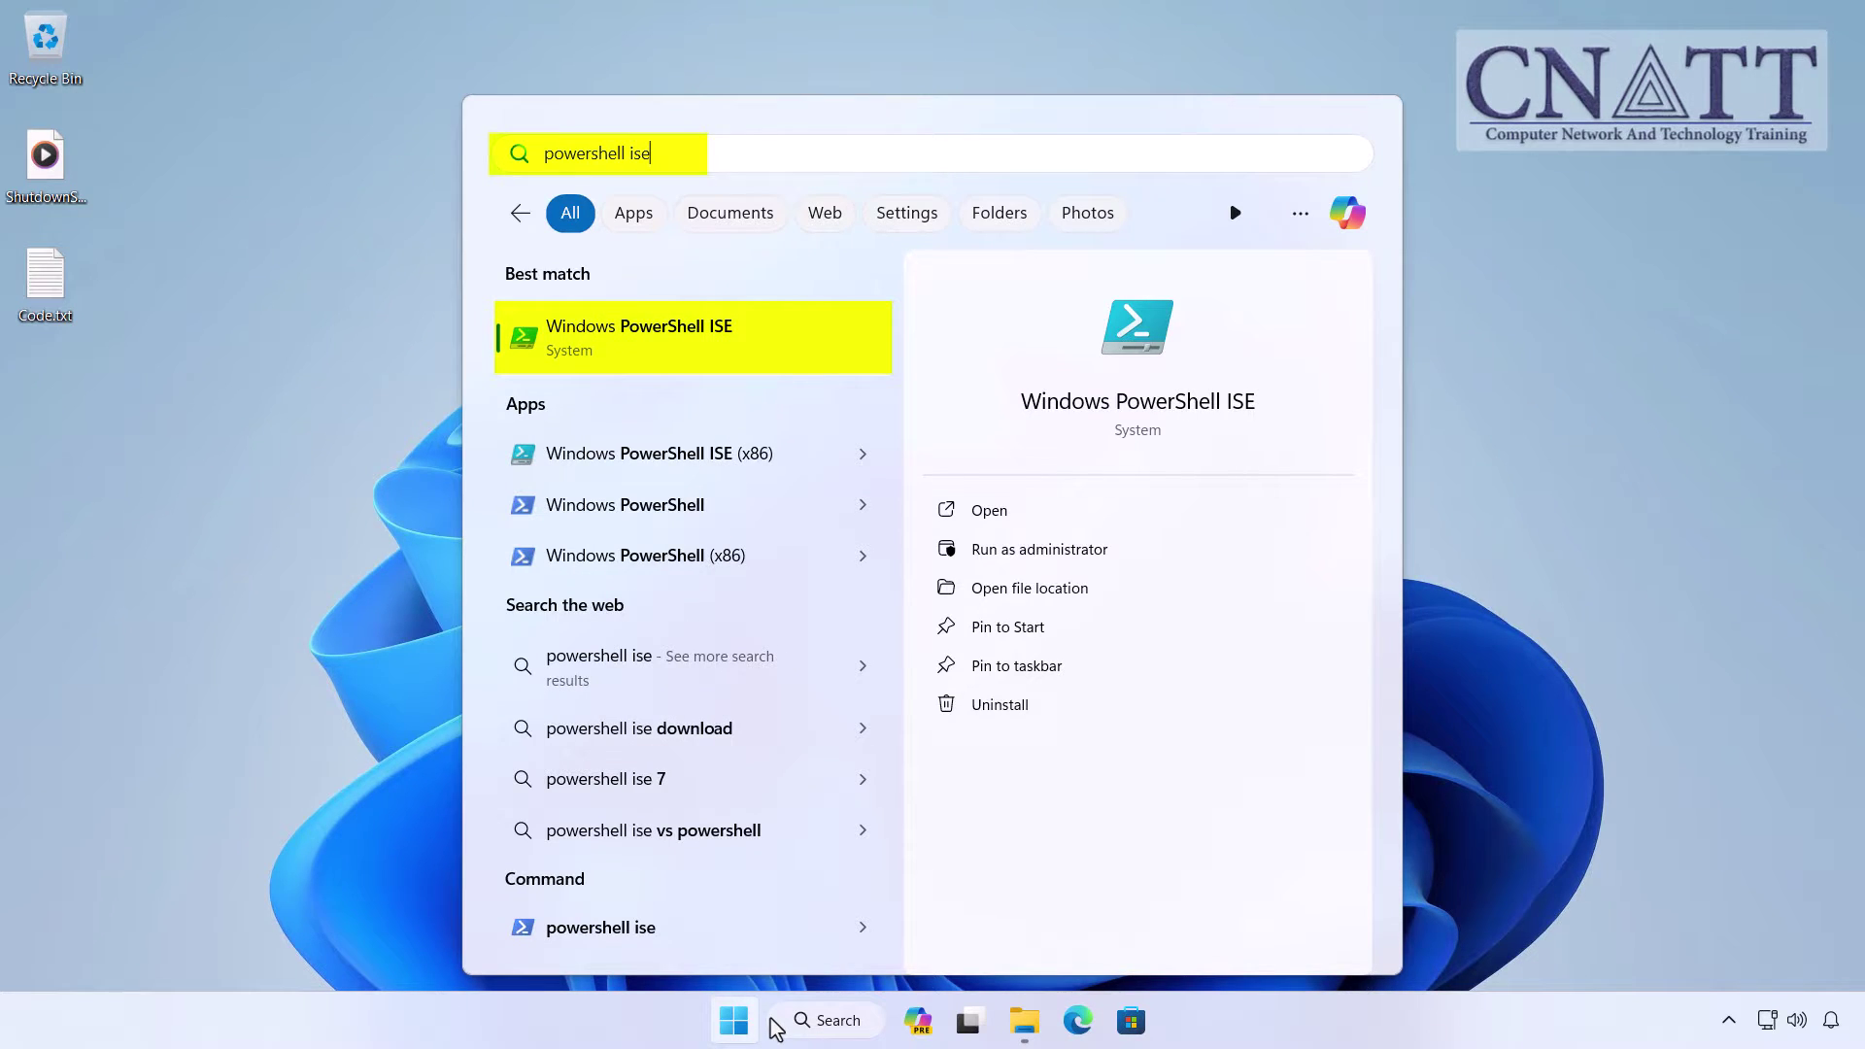
pyautogui.rightClick(772, 338)
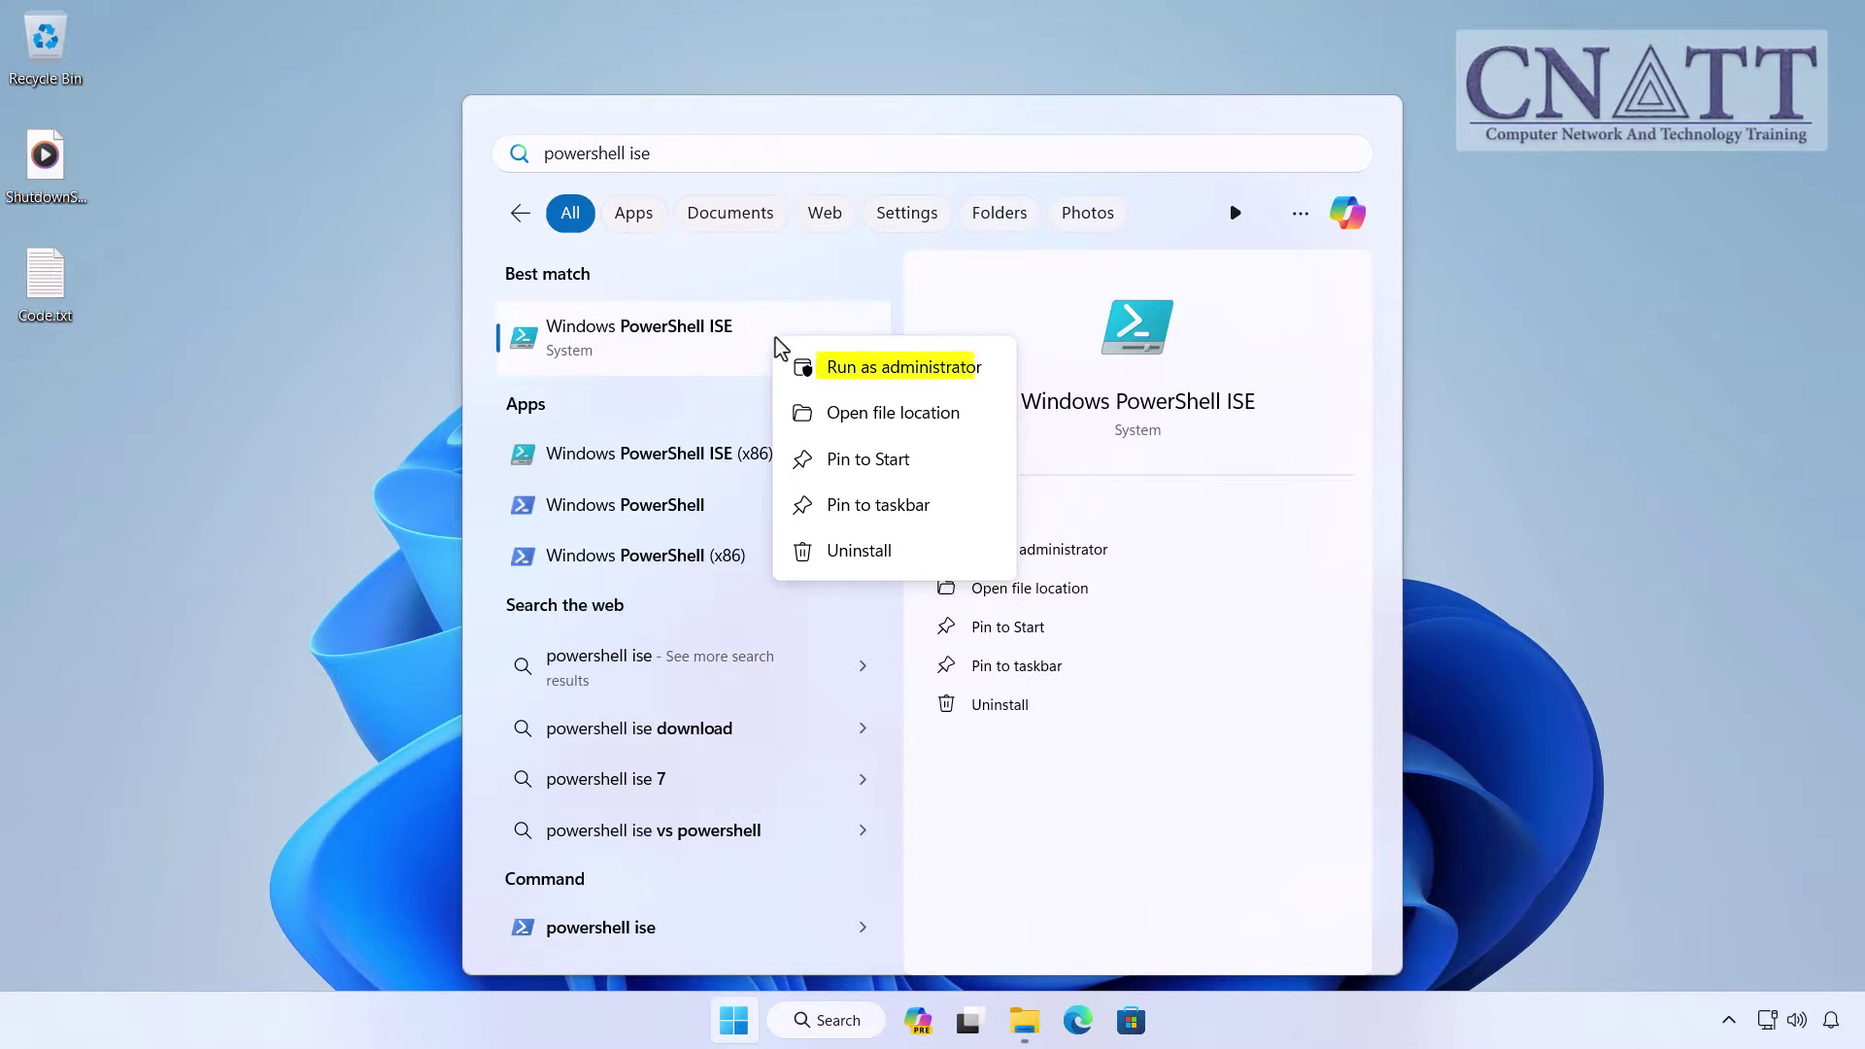
pyautogui.click(879, 379)
pyautogui.click(808, 702)
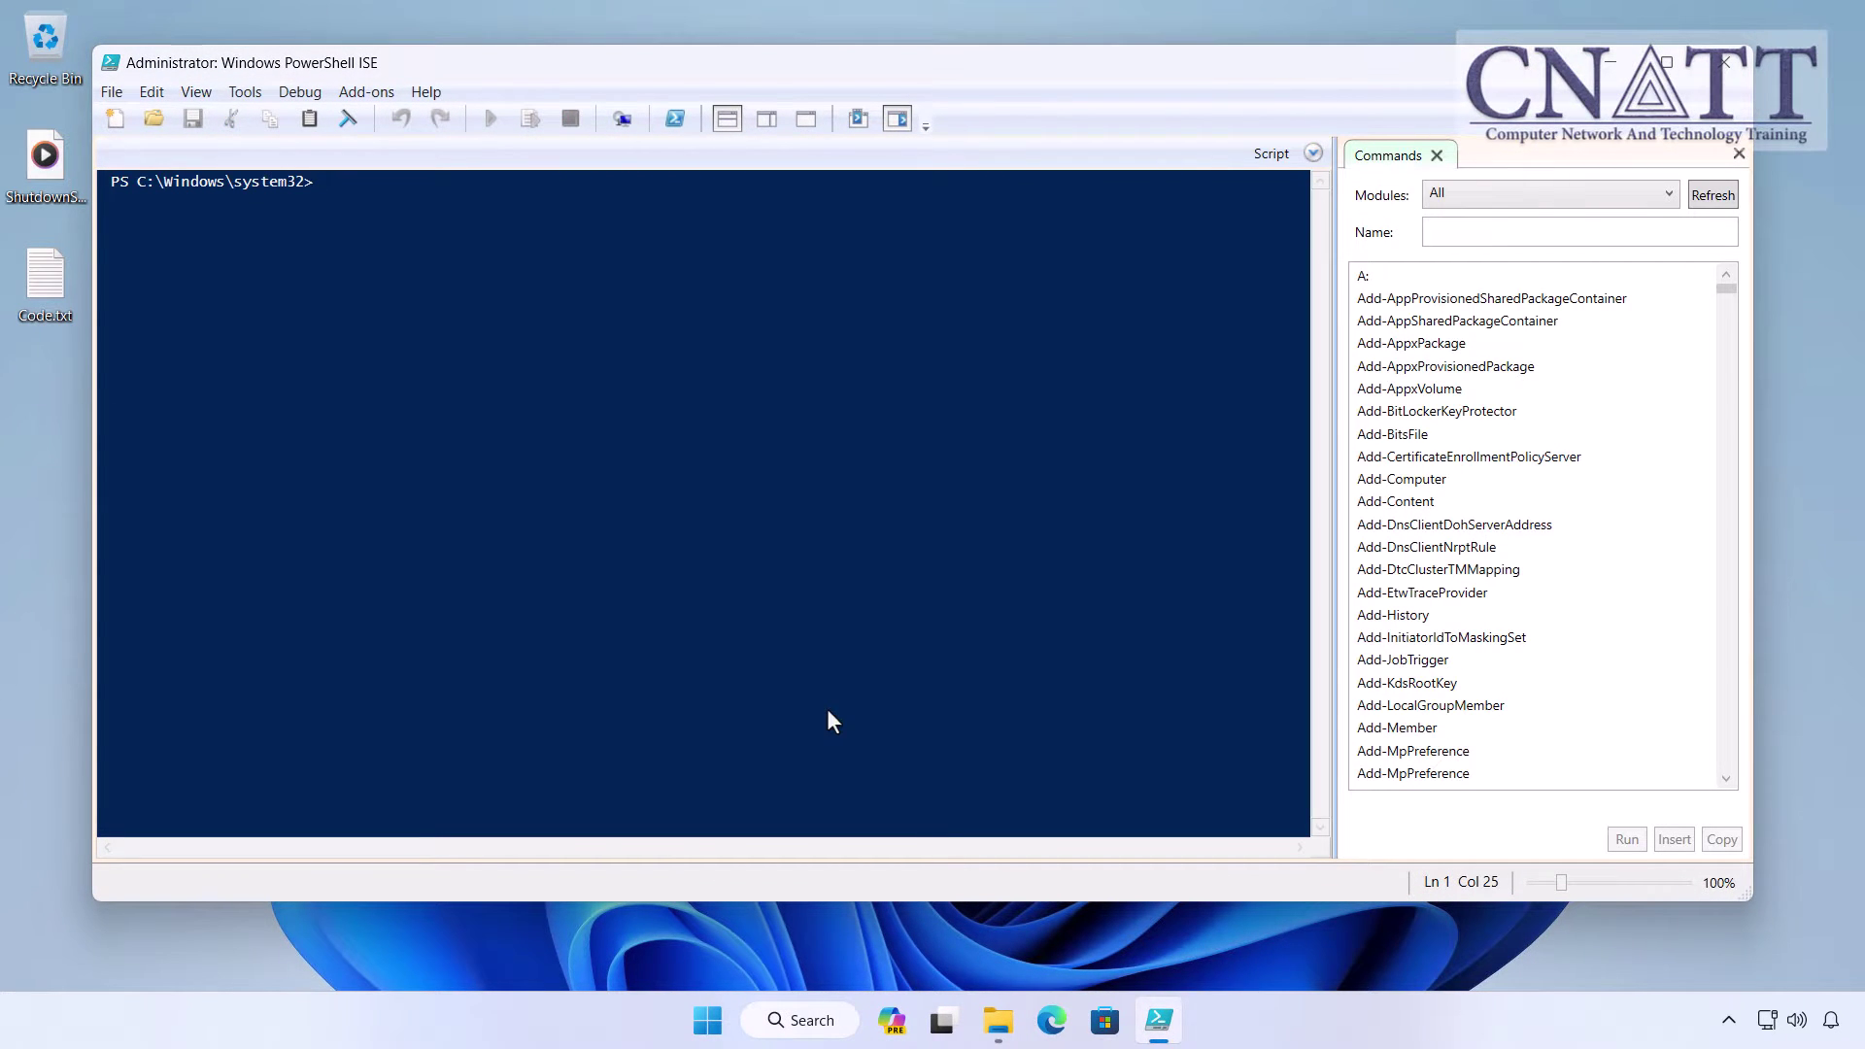
pyautogui.click(111, 91)
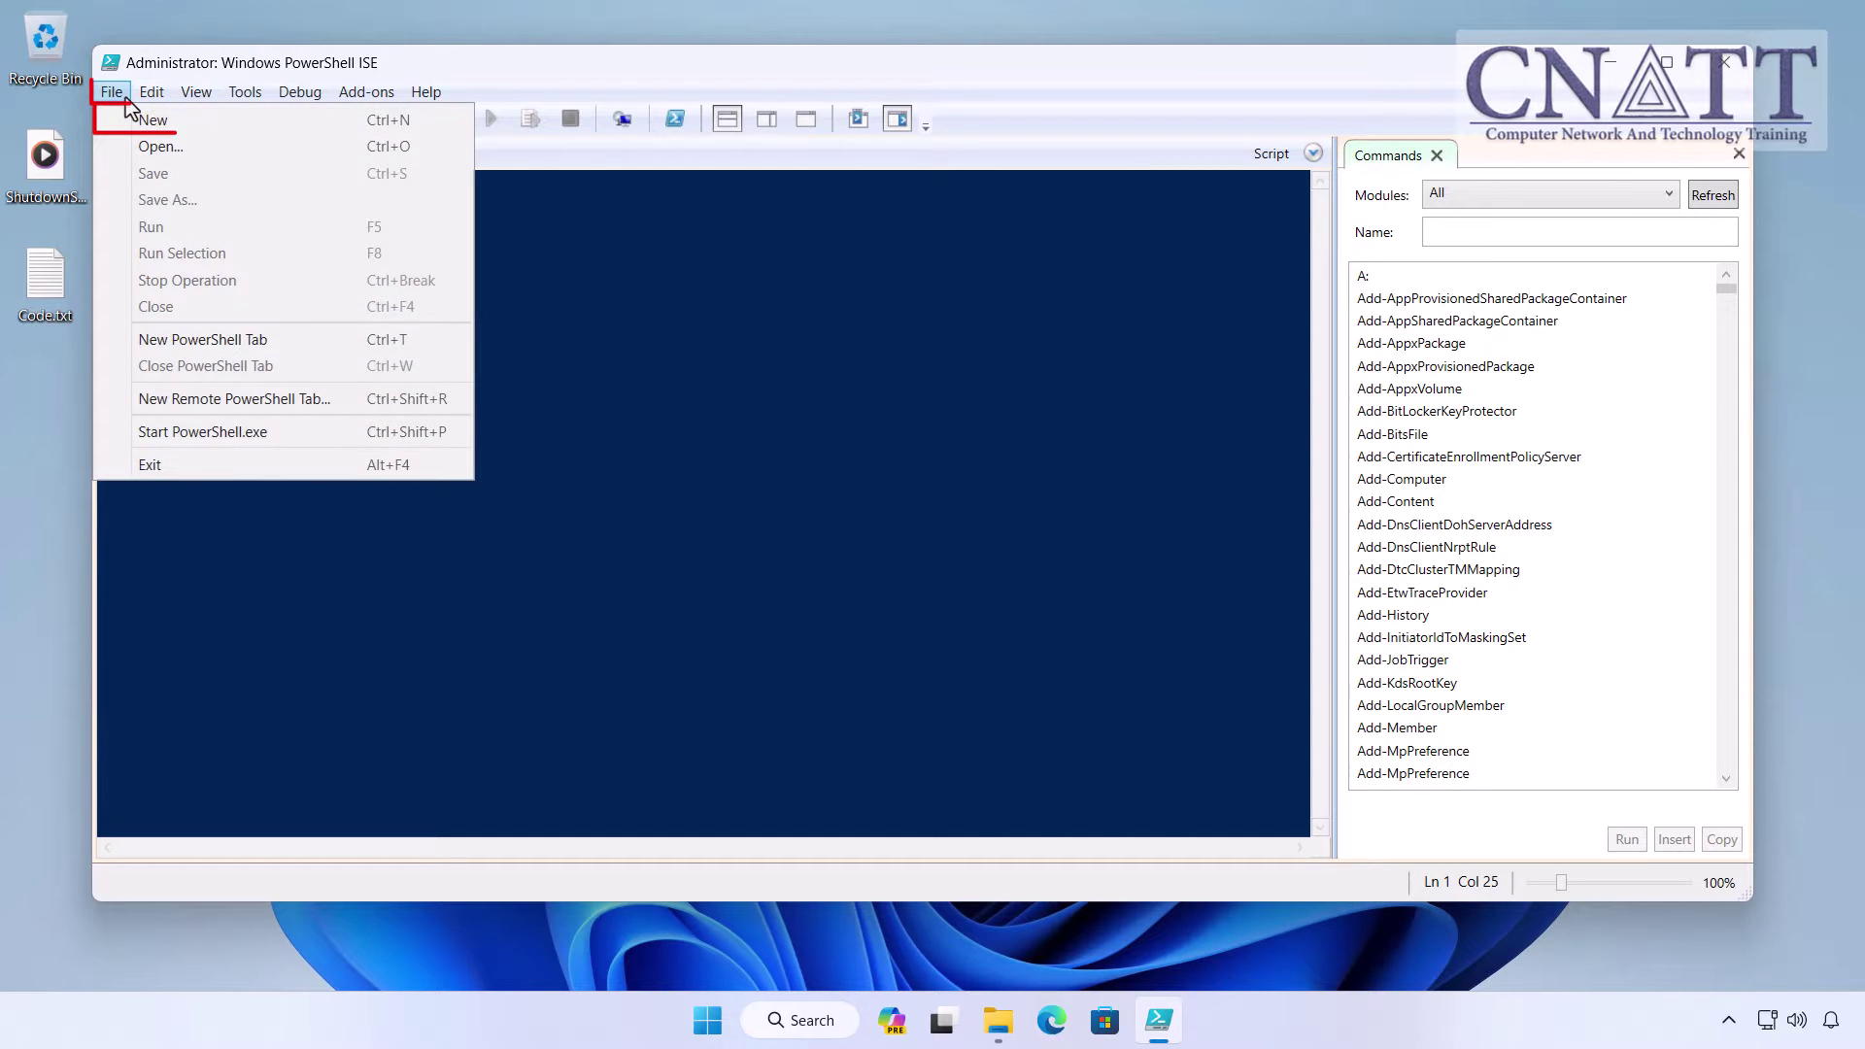
pyautogui.click(180, 127)
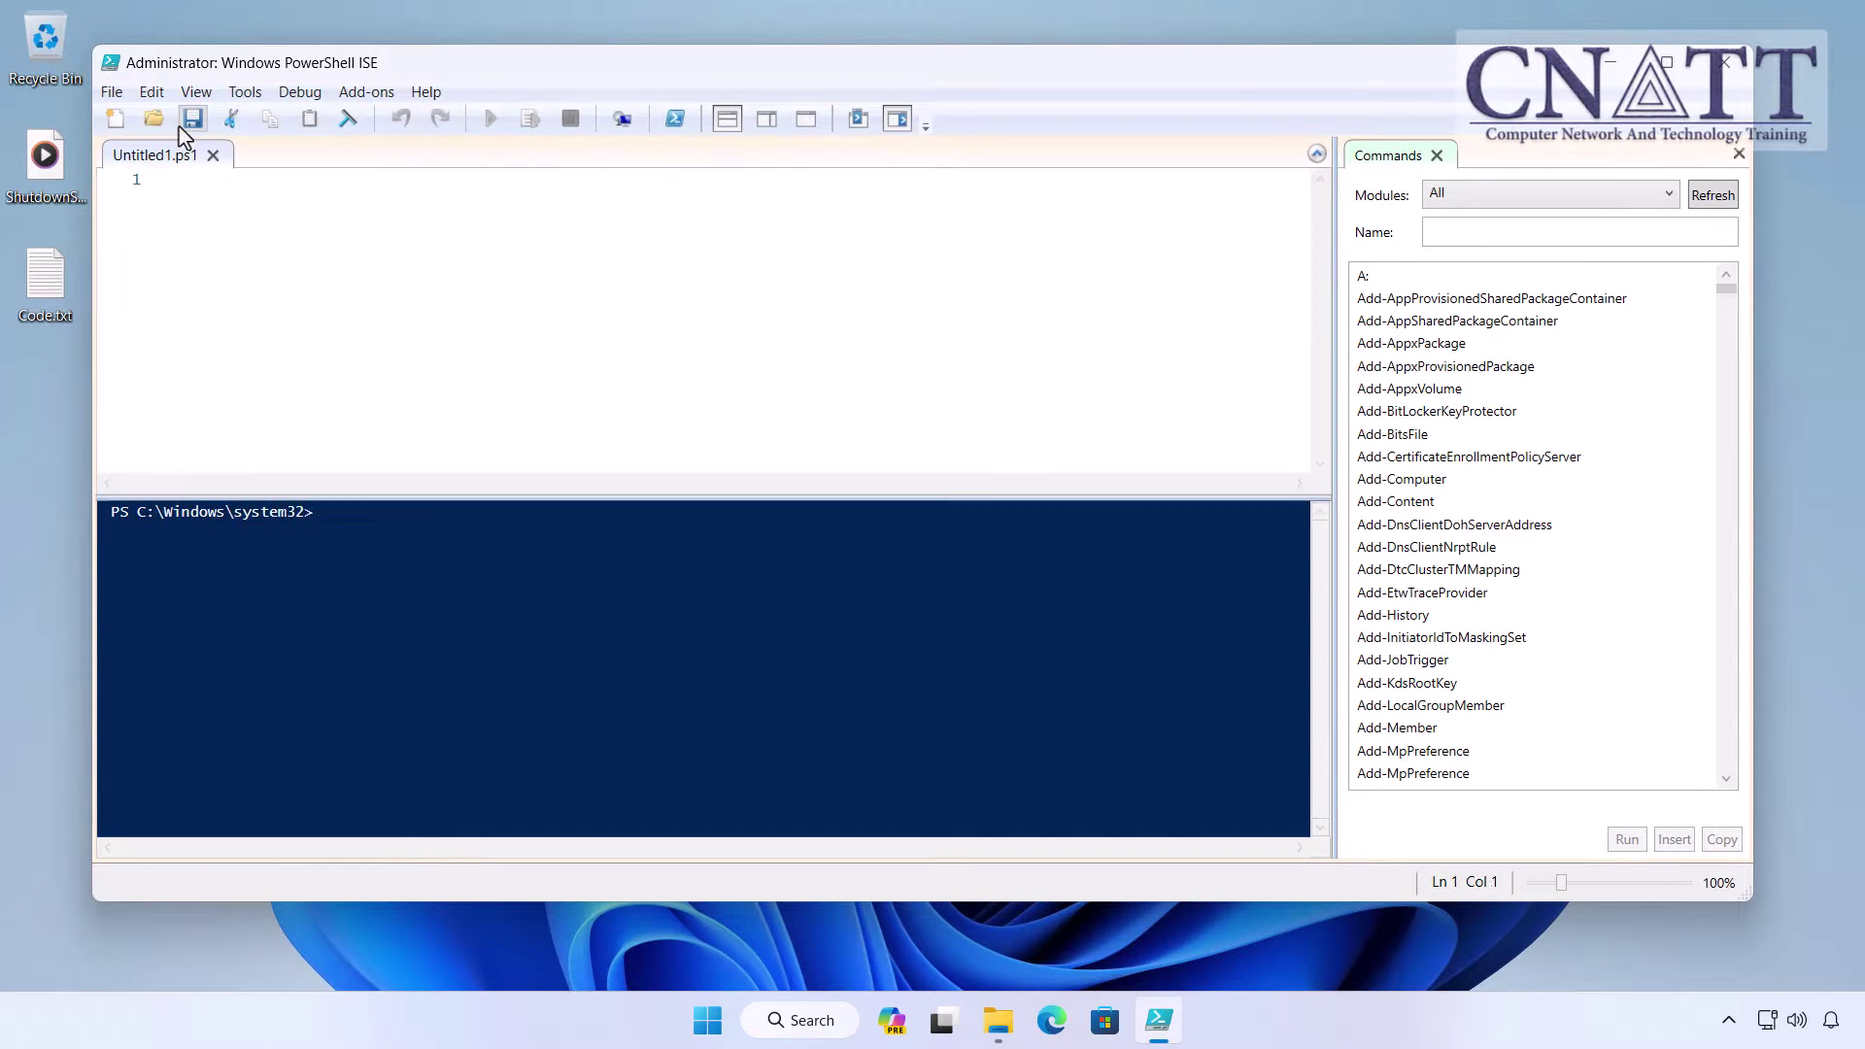
# Copy the powershell.exe command line from Code.txt in Notepad, then close Notepad
pyautogui.doubleClick(49, 308)
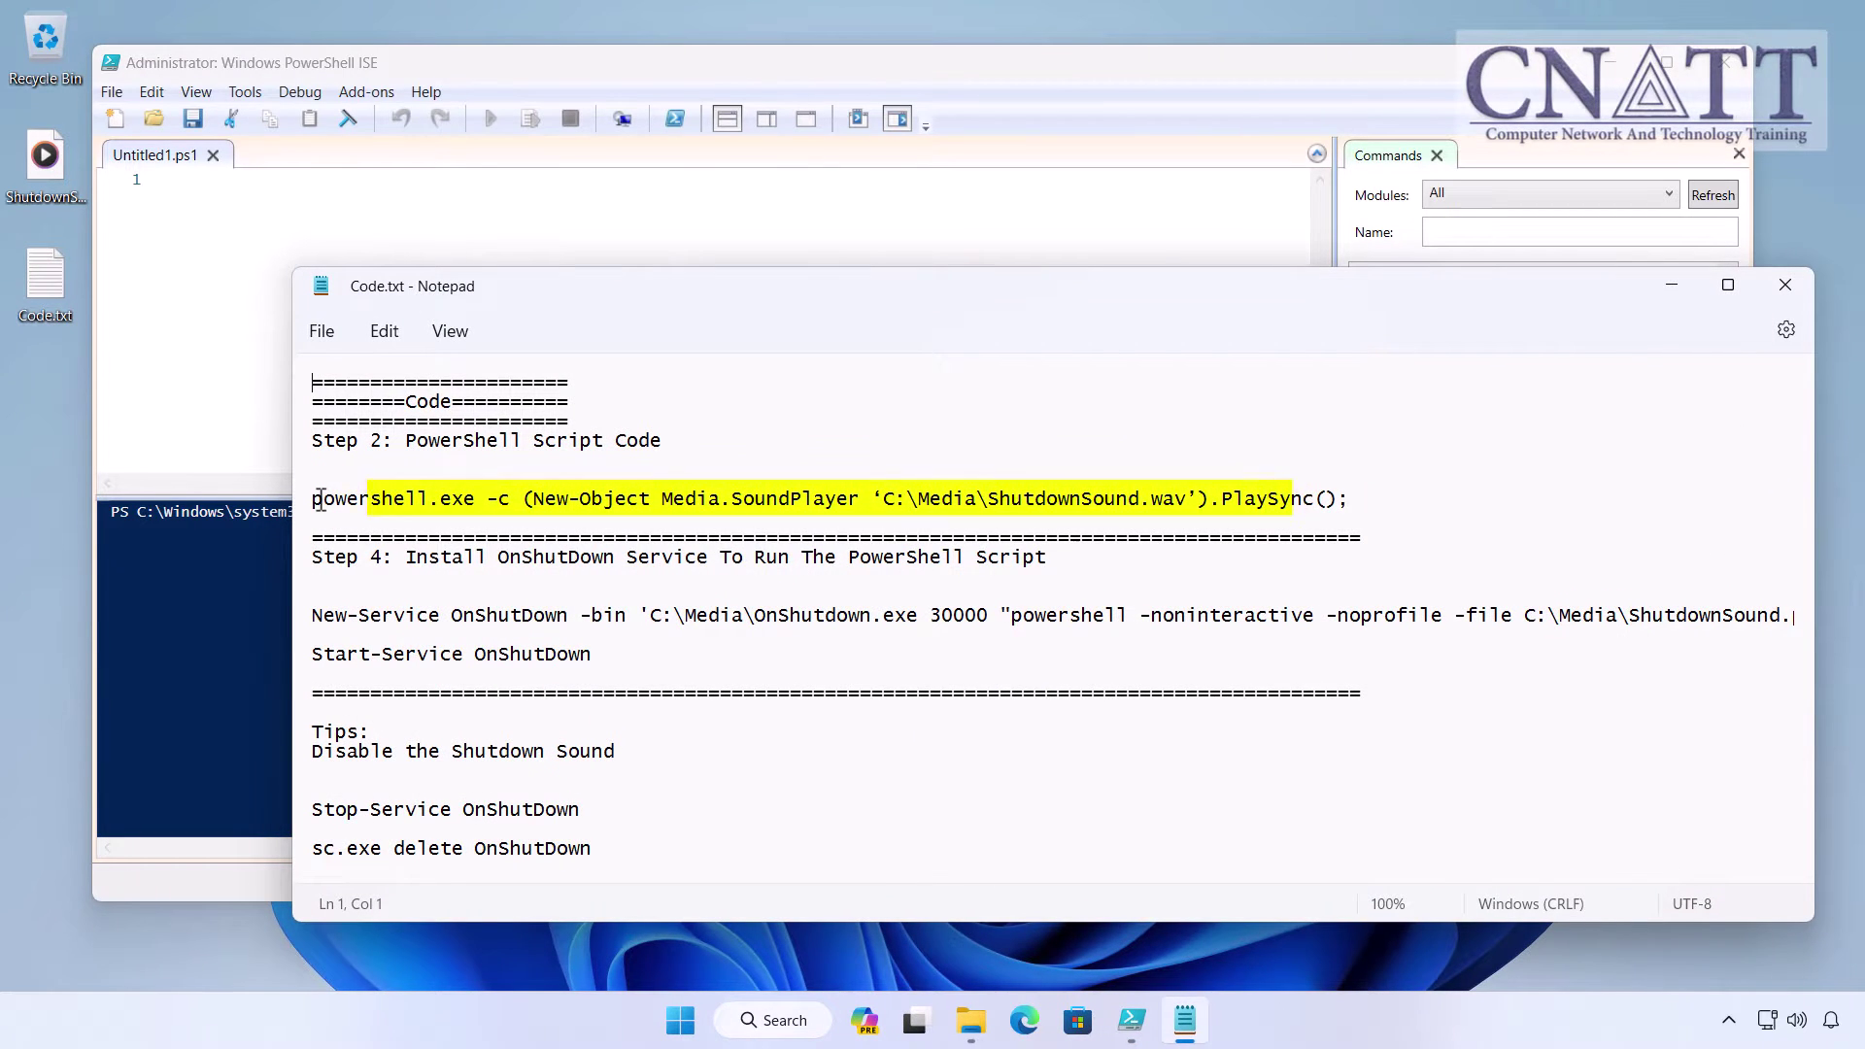
pyautogui.moveTo(305, 500); pyautogui.dragTo(1367, 500)
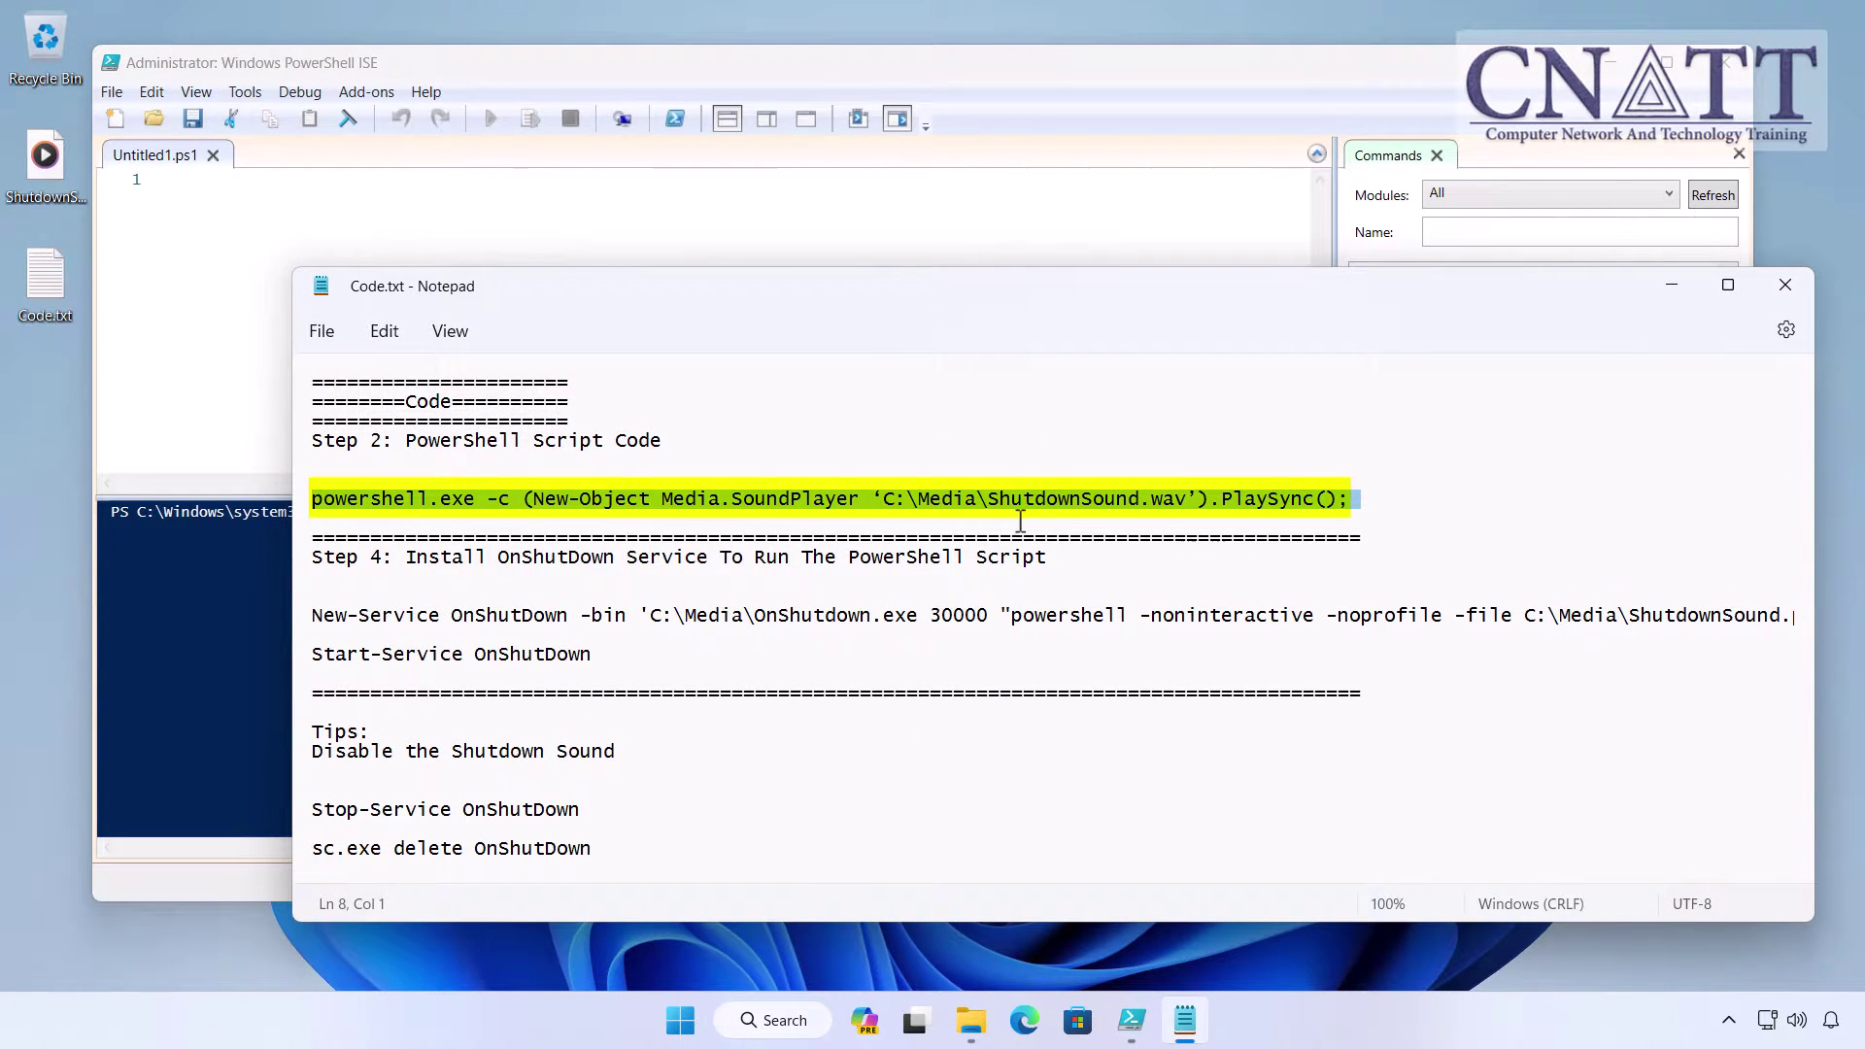
pyautogui.click(384, 332)
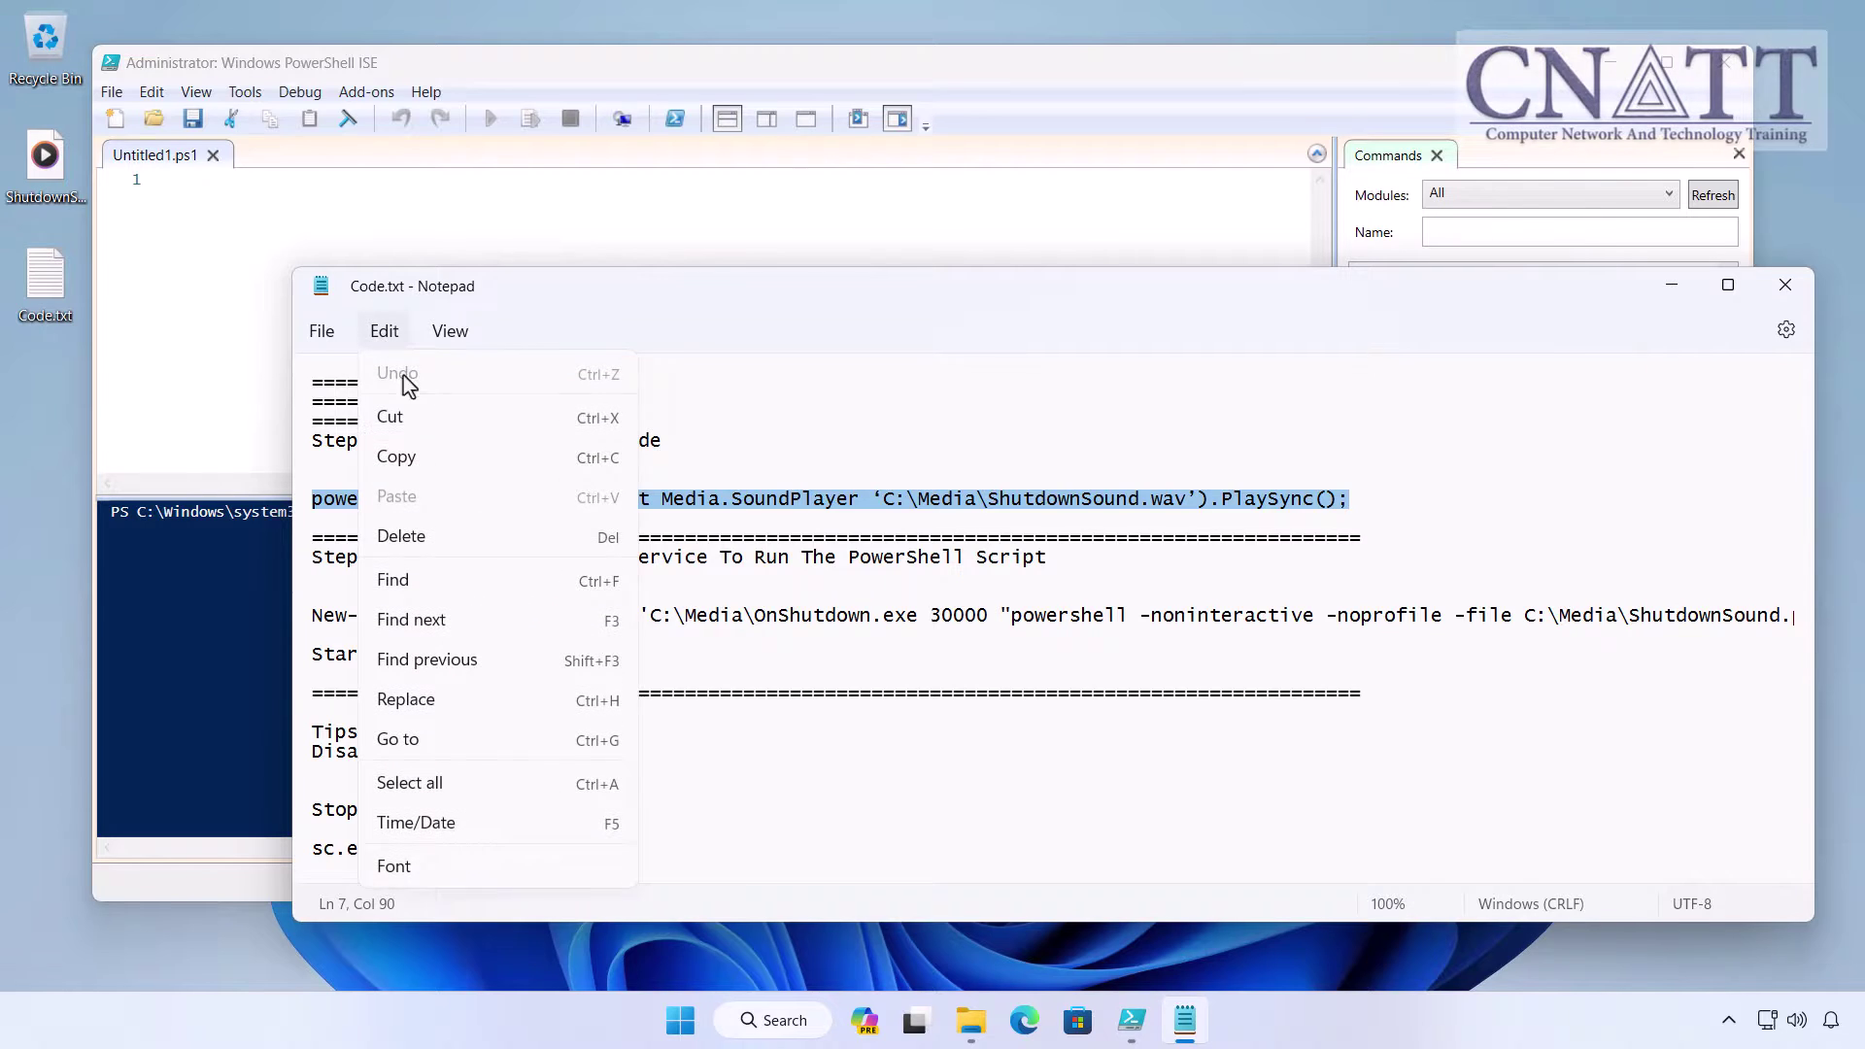
pyautogui.click(437, 456)
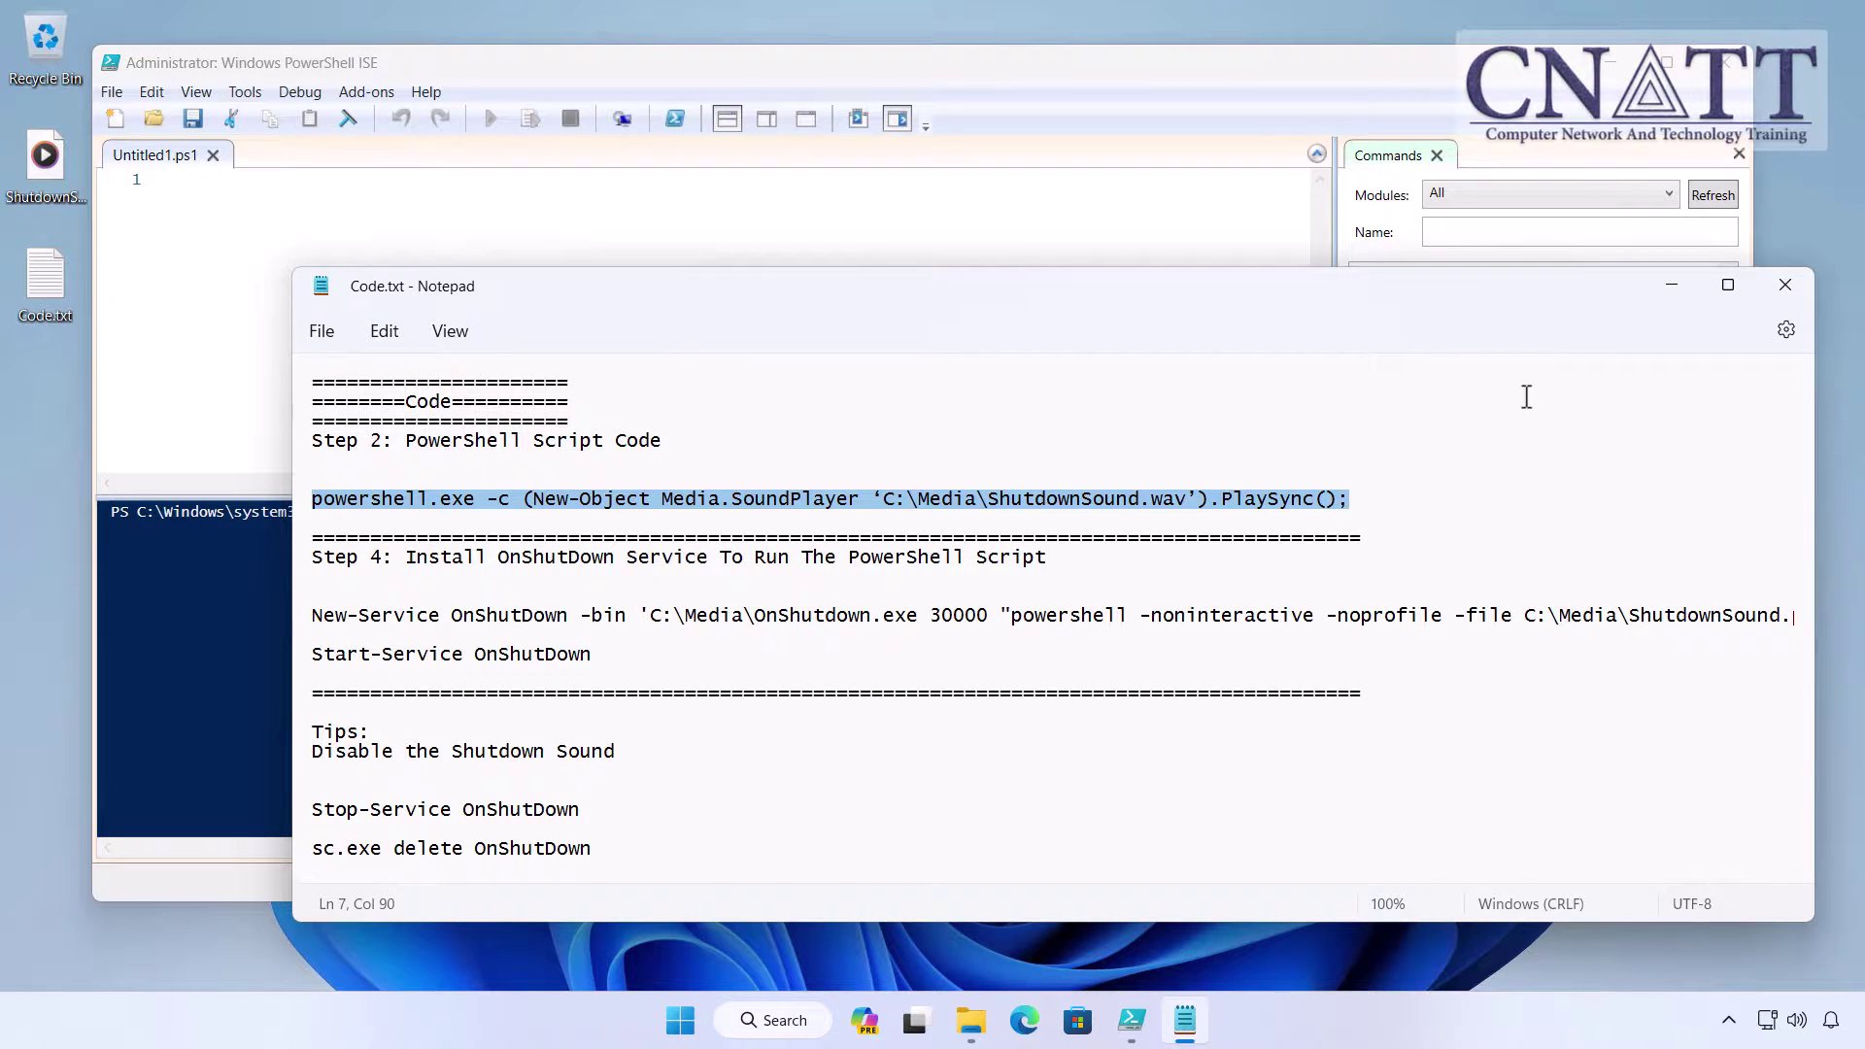
pyautogui.click(1784, 285)
# Paste the command into the Untitled1.ps1 script and run it to test the sound
pyautogui.click(152, 92)
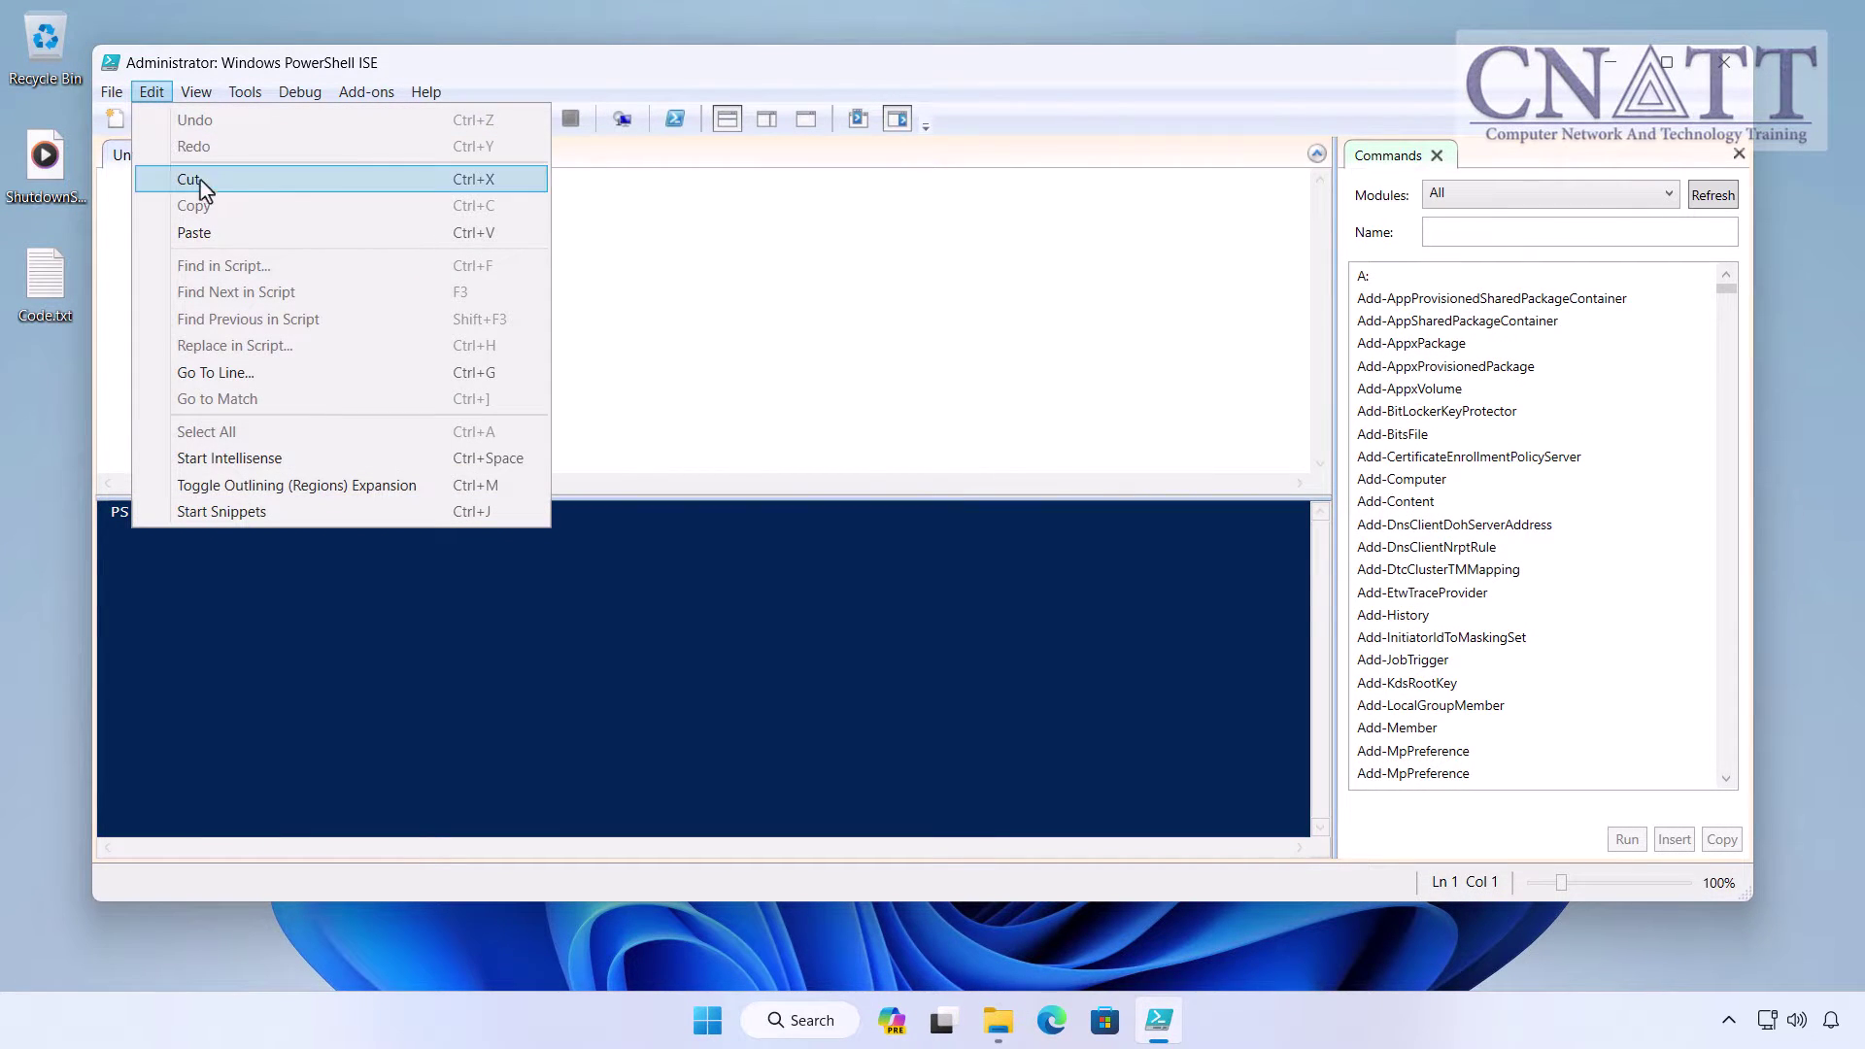
pyautogui.click(248, 242)
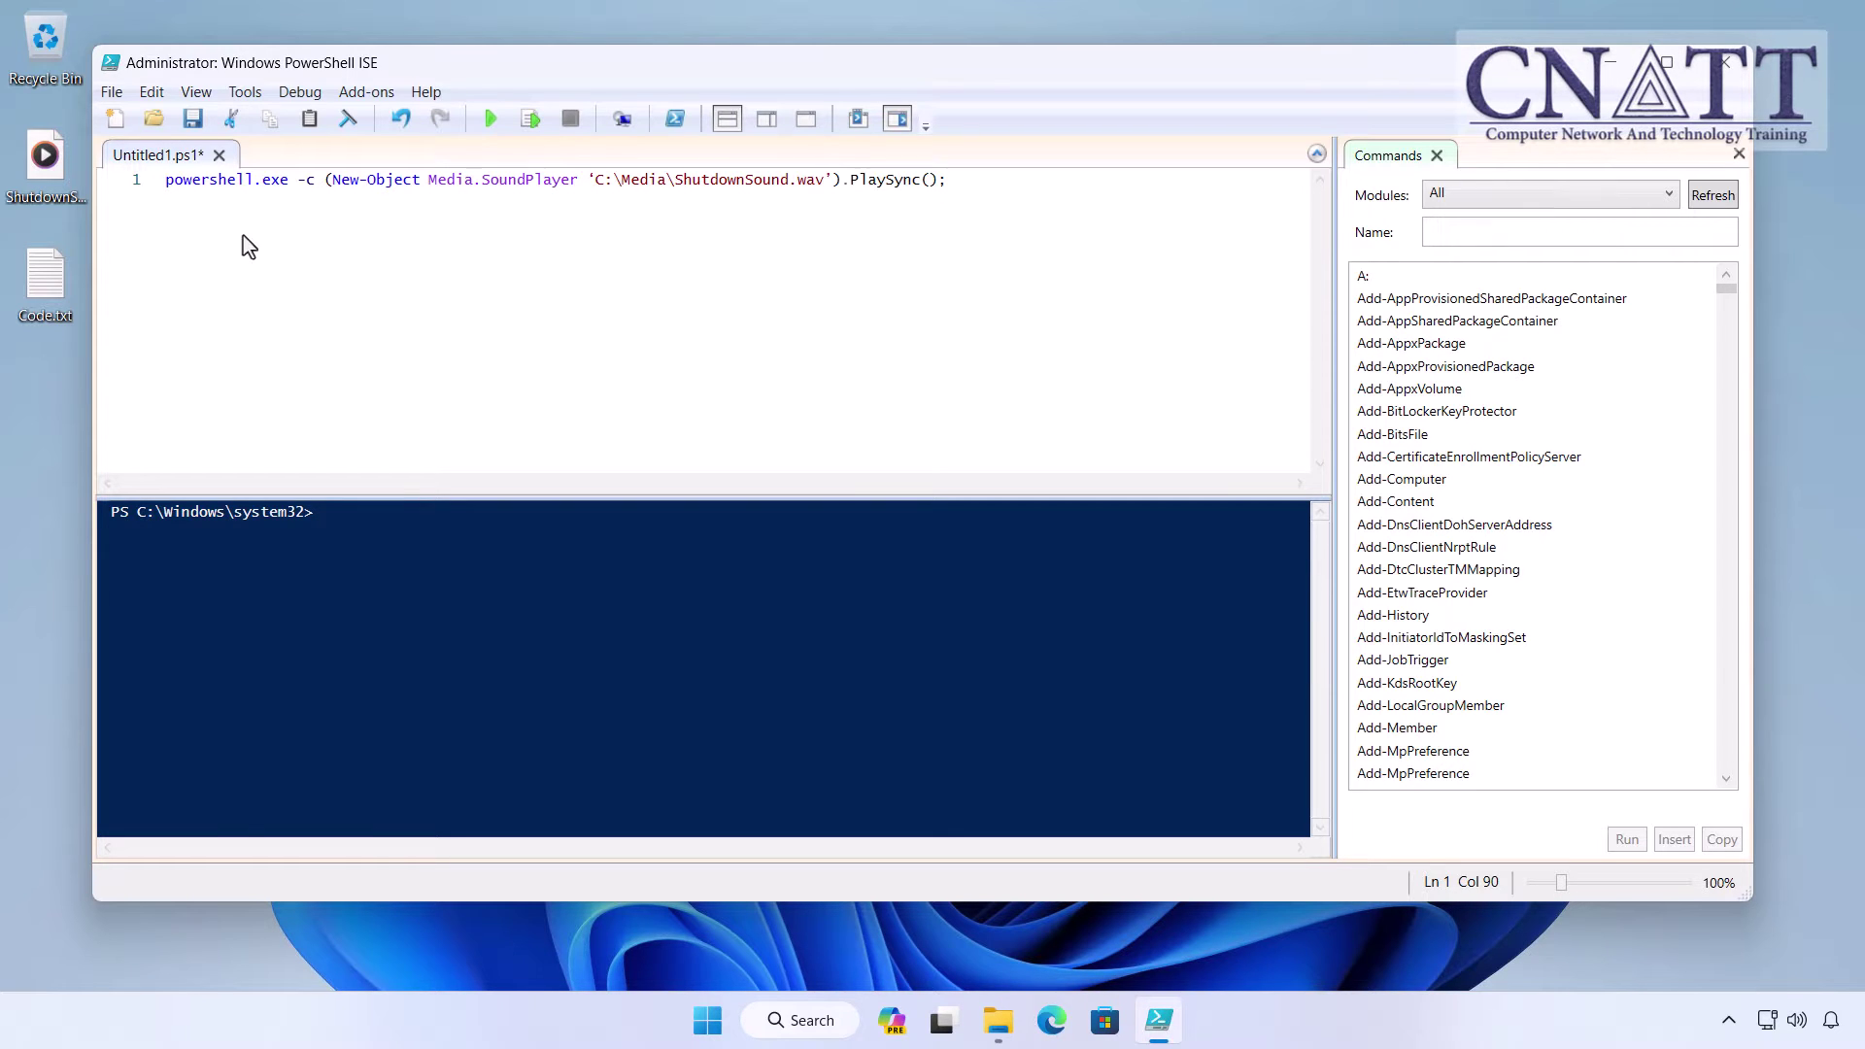
pyautogui.click(111, 92)
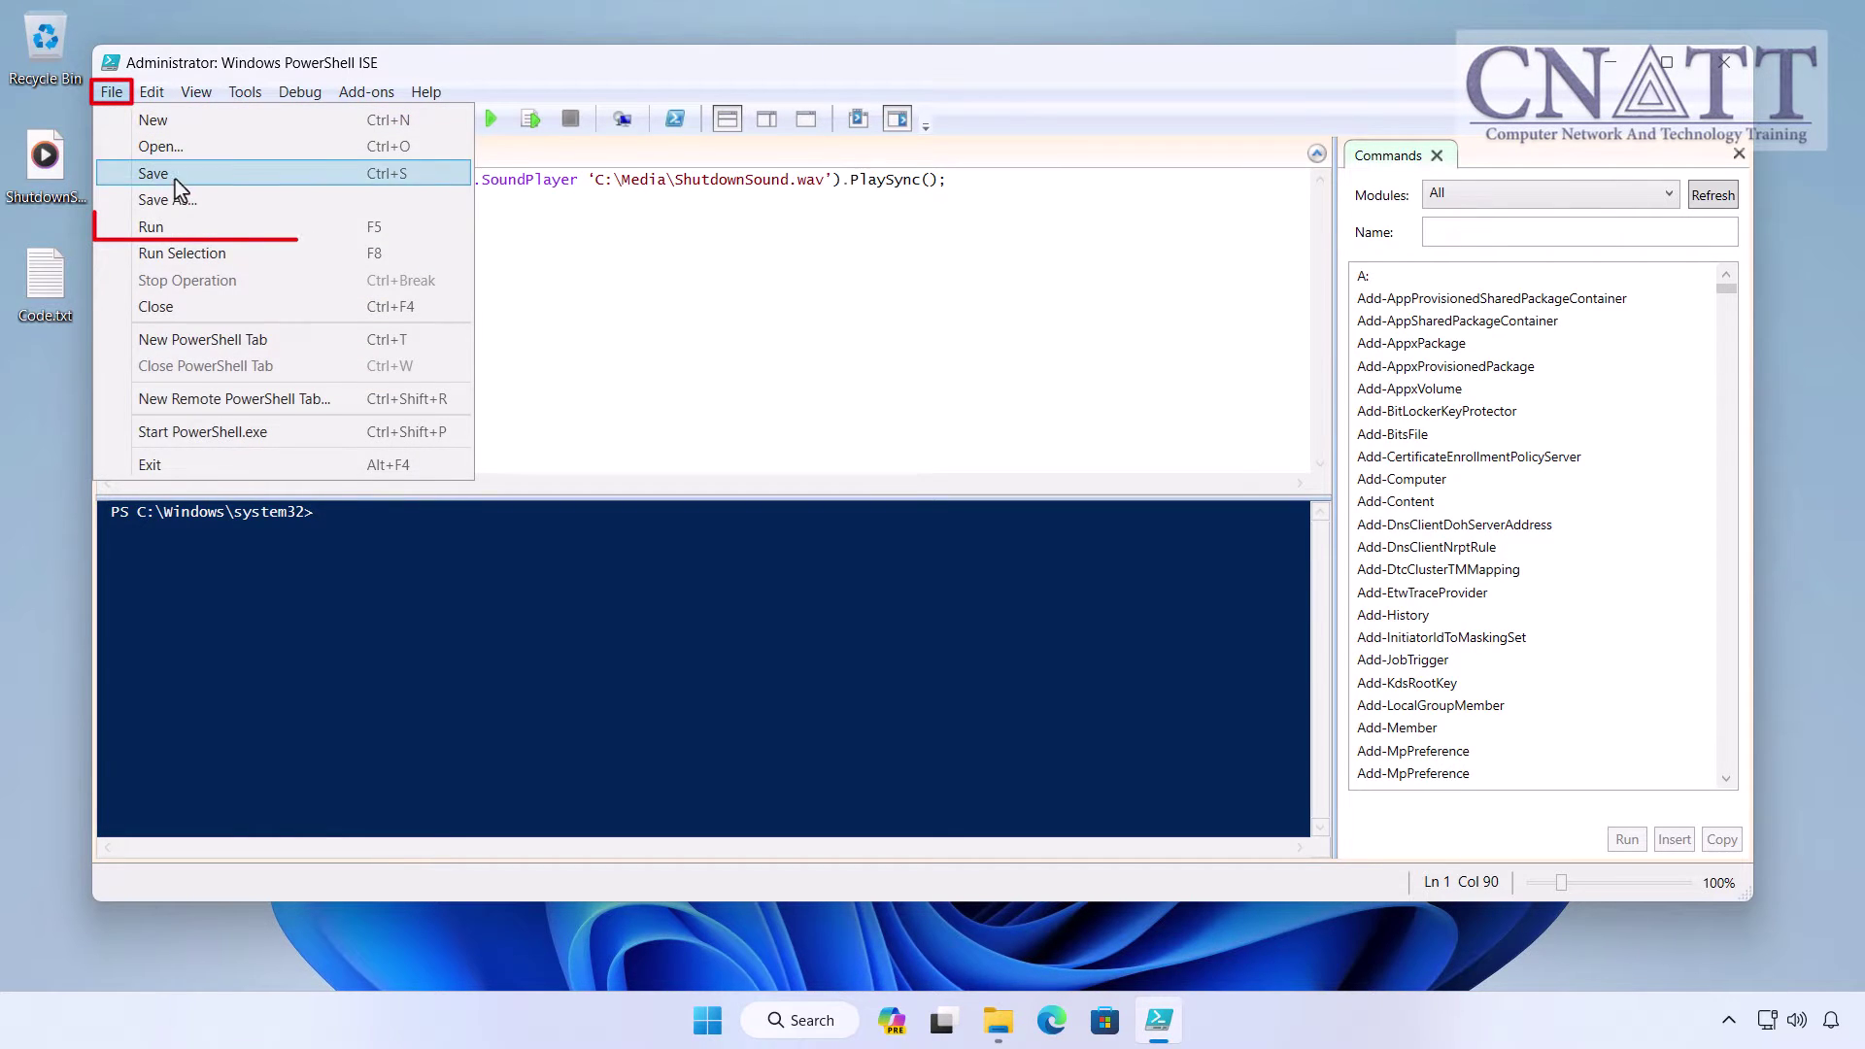
pyautogui.click(237, 235)
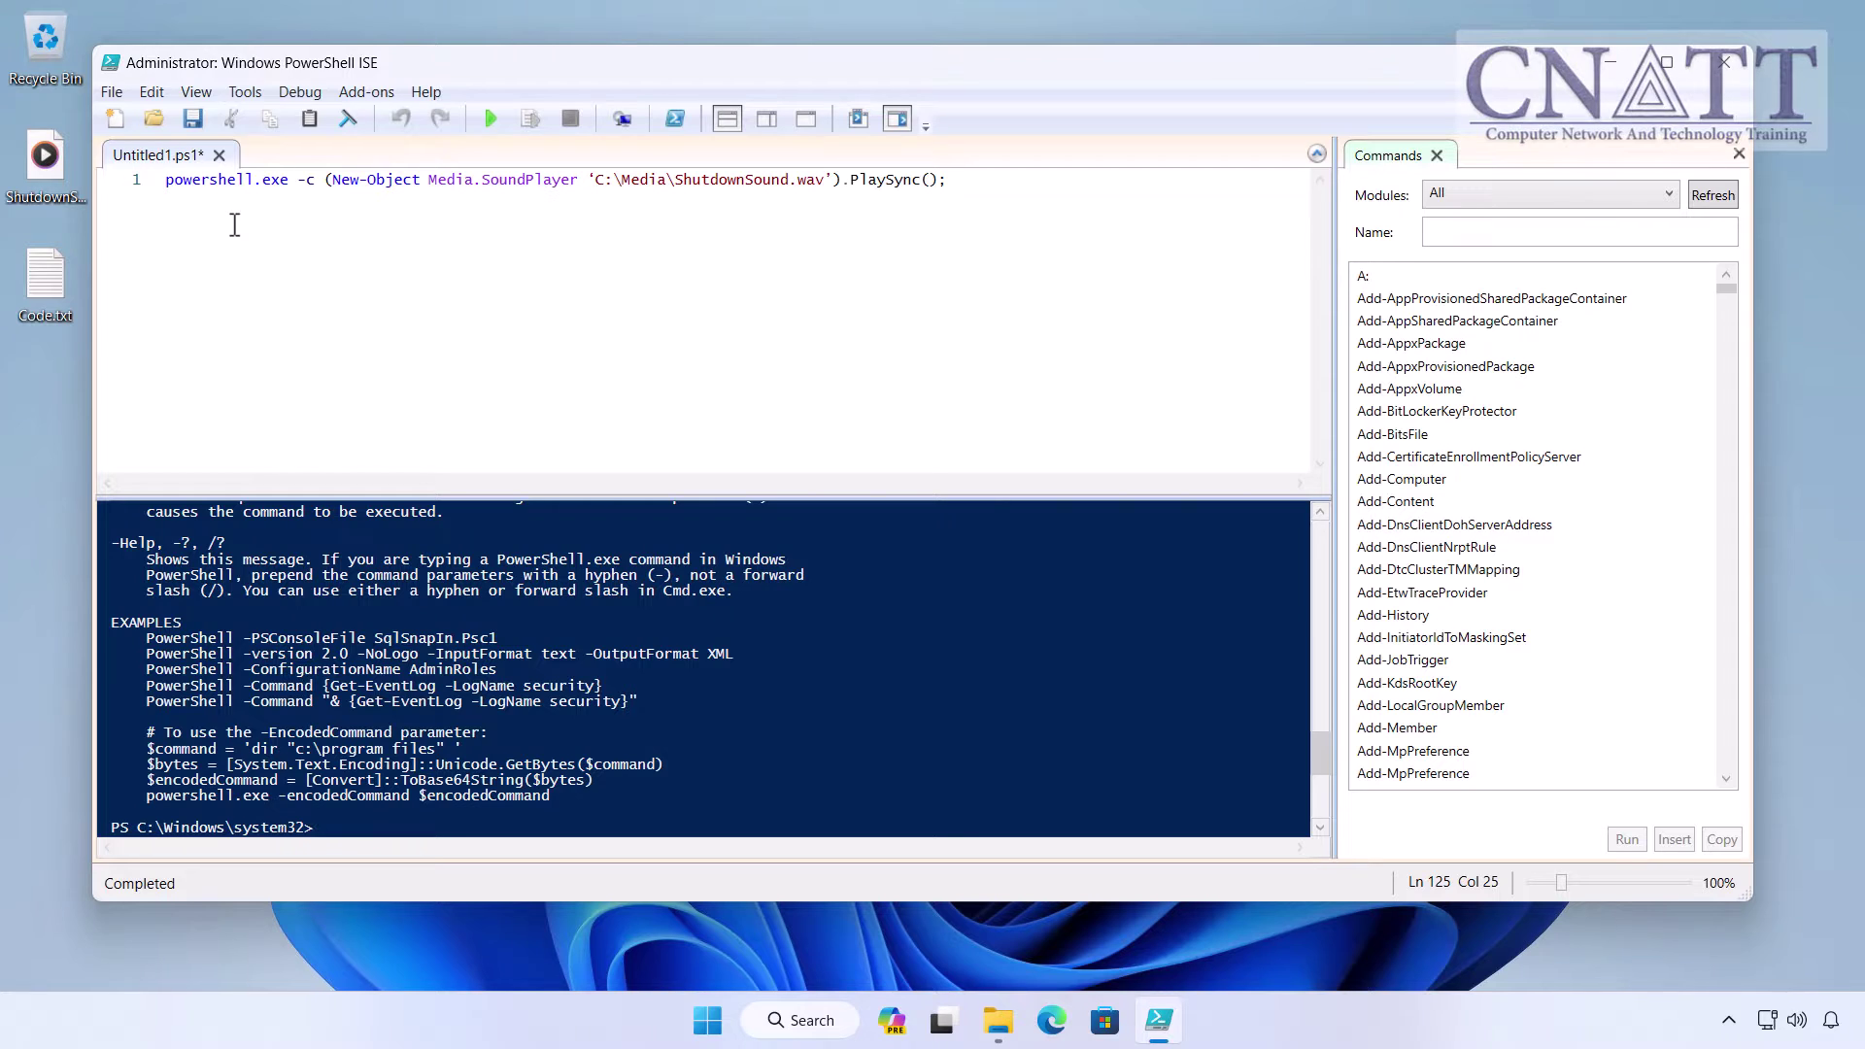
# Save the script as ShutdownSound.ps1 in the C:\Media folder
pyautogui.click(112, 91)
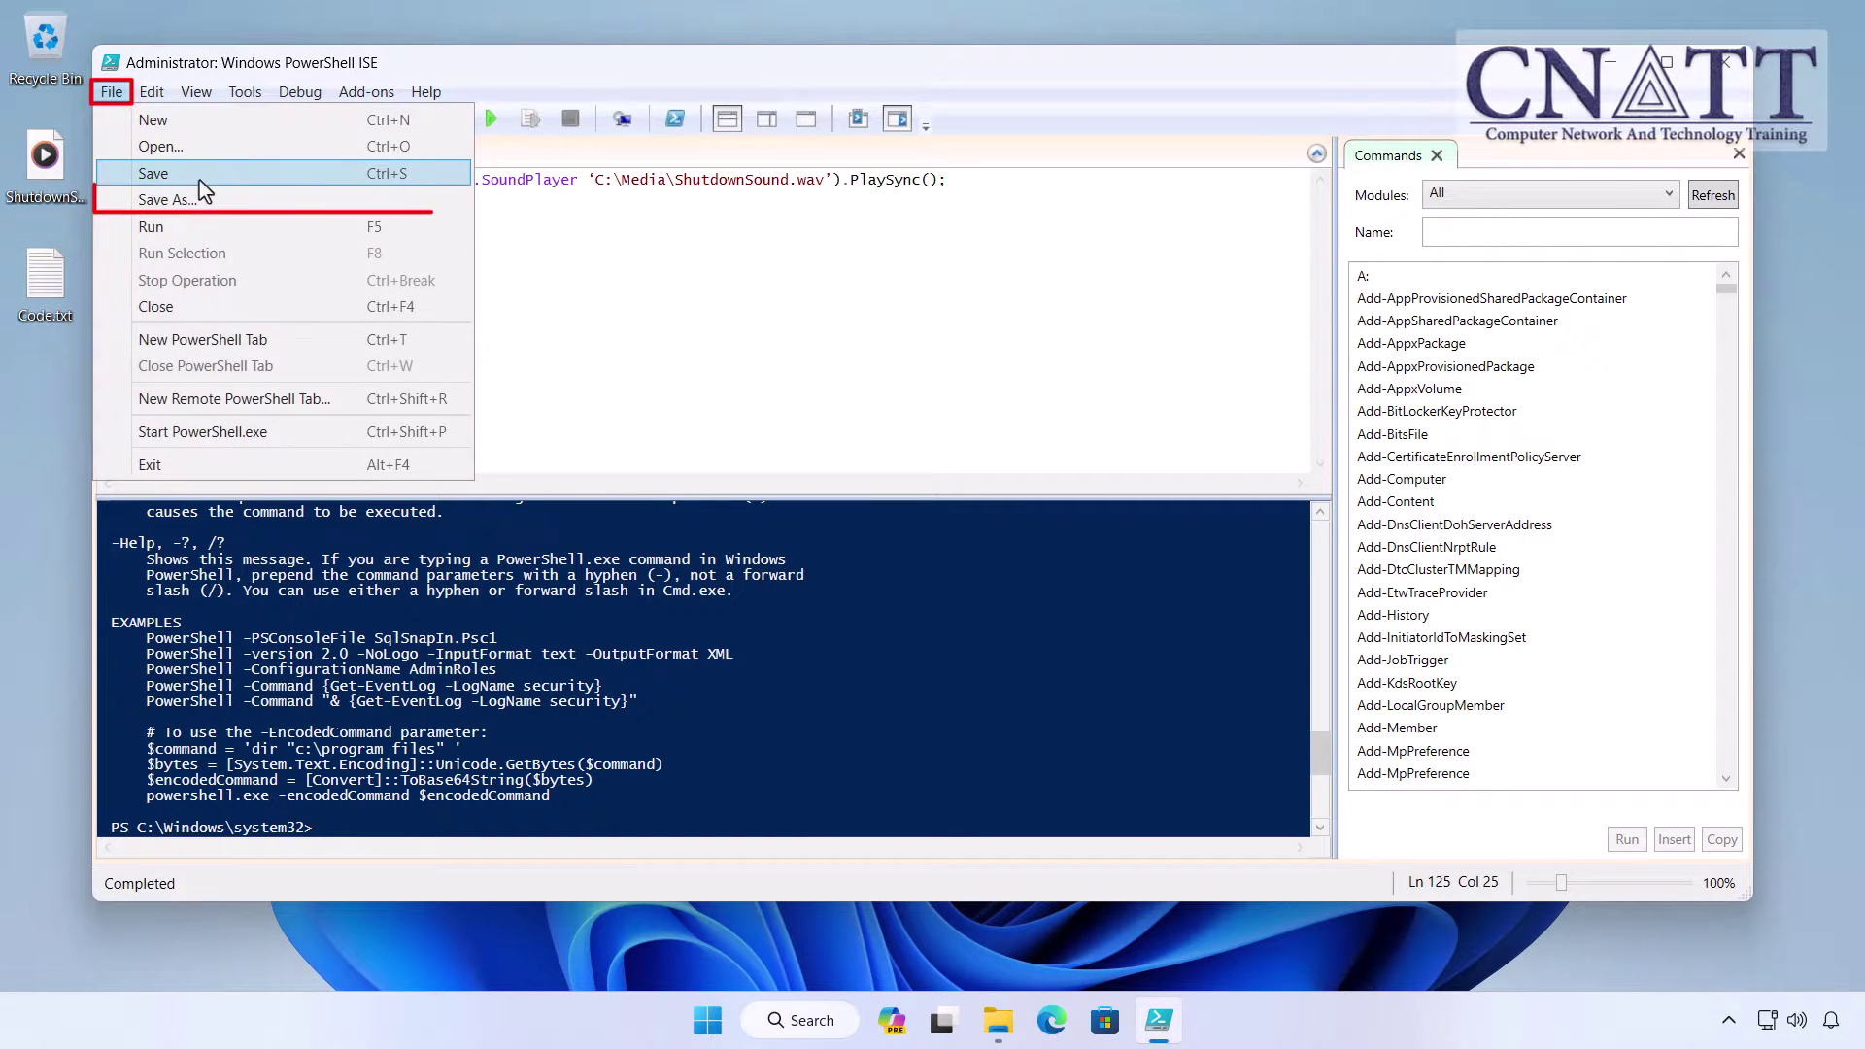
pyautogui.click(251, 206)
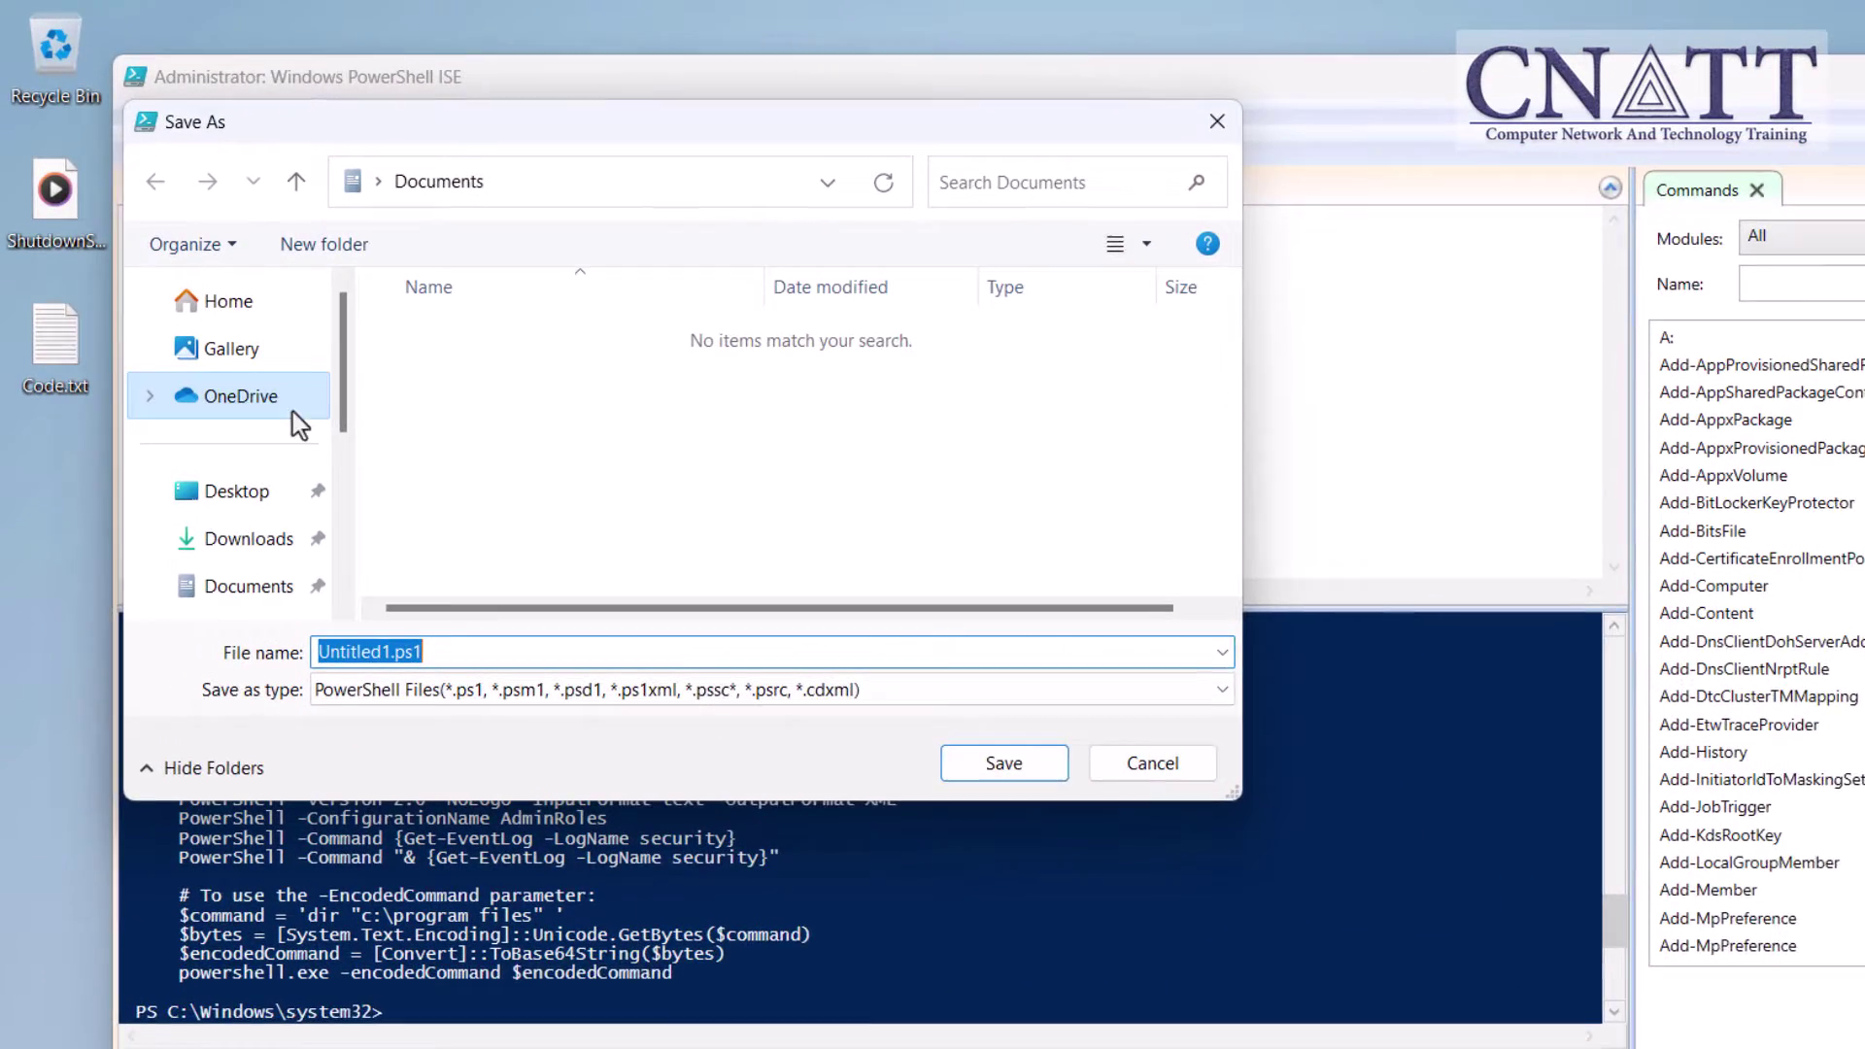
pyautogui.moveTo(289, 322); pyautogui.dragTo(288, 395)
pyautogui.scroll(-2, 357, 496)
pyautogui.click(307, 492)
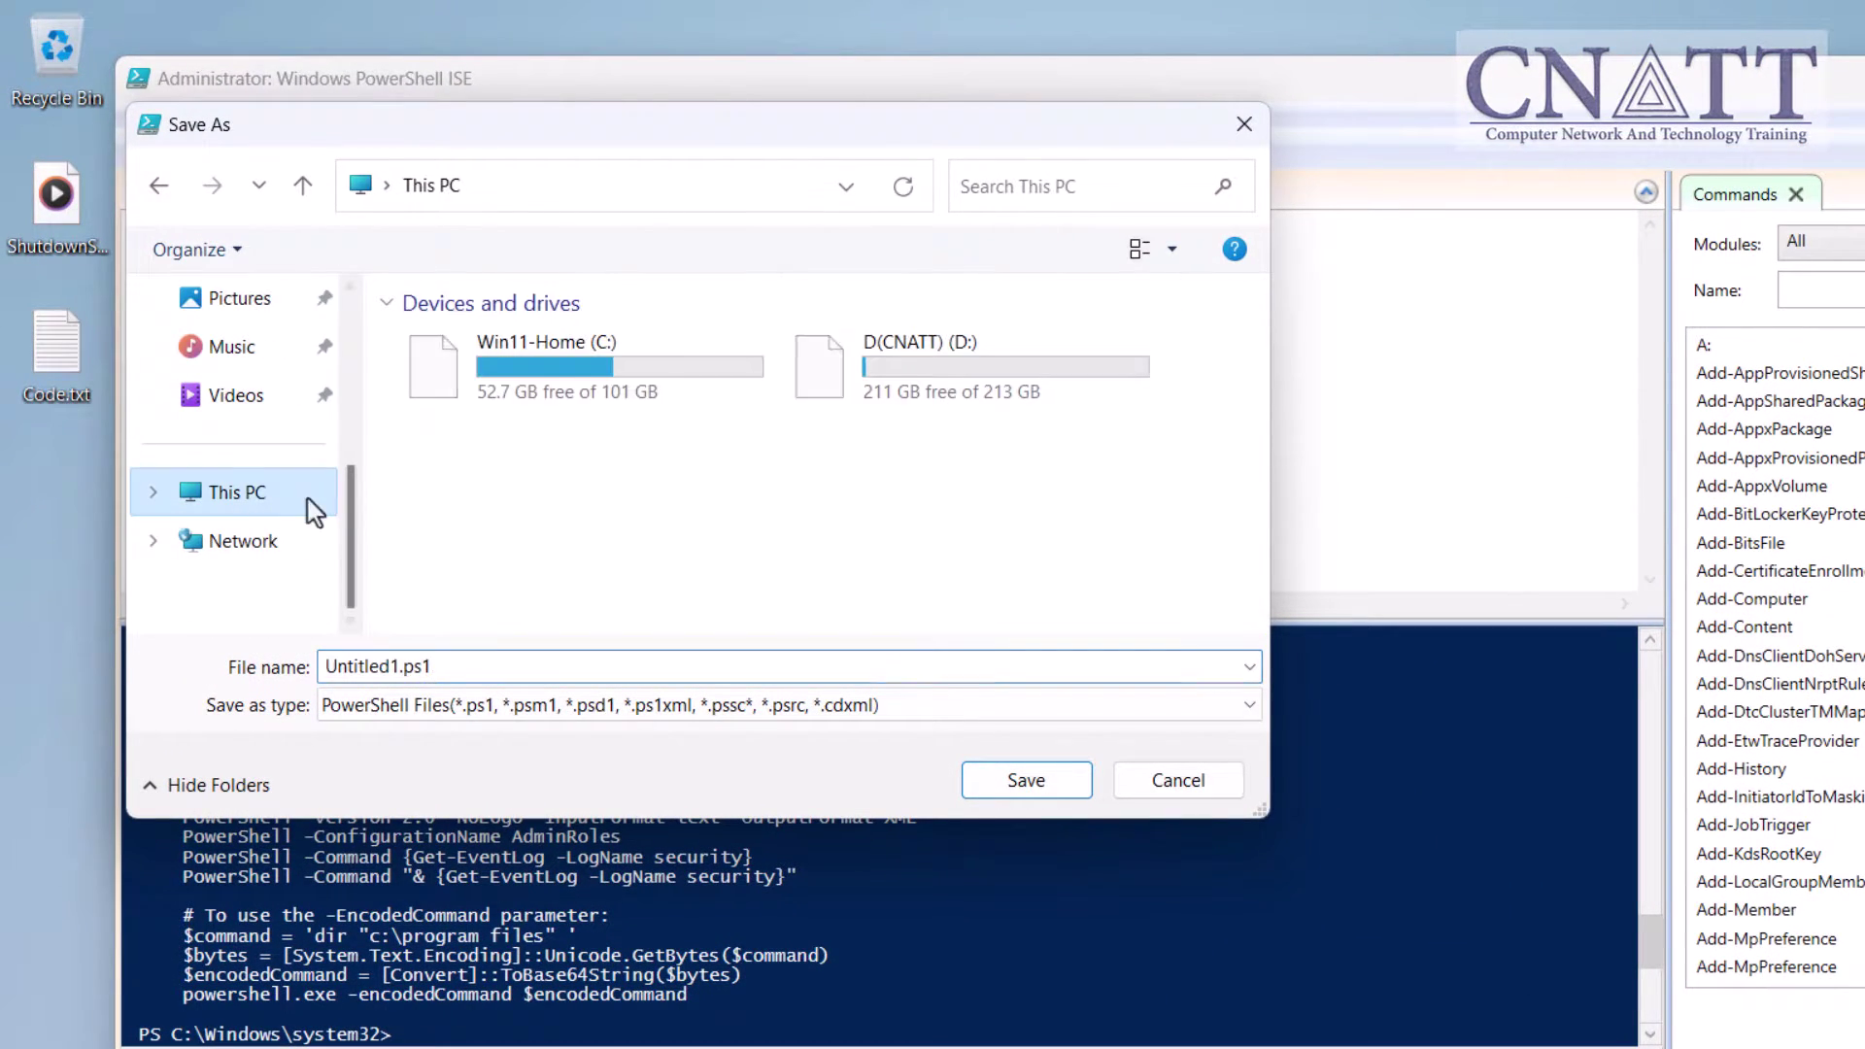
pyautogui.doubleClick(464, 388)
pyautogui.doubleClick(475, 357)
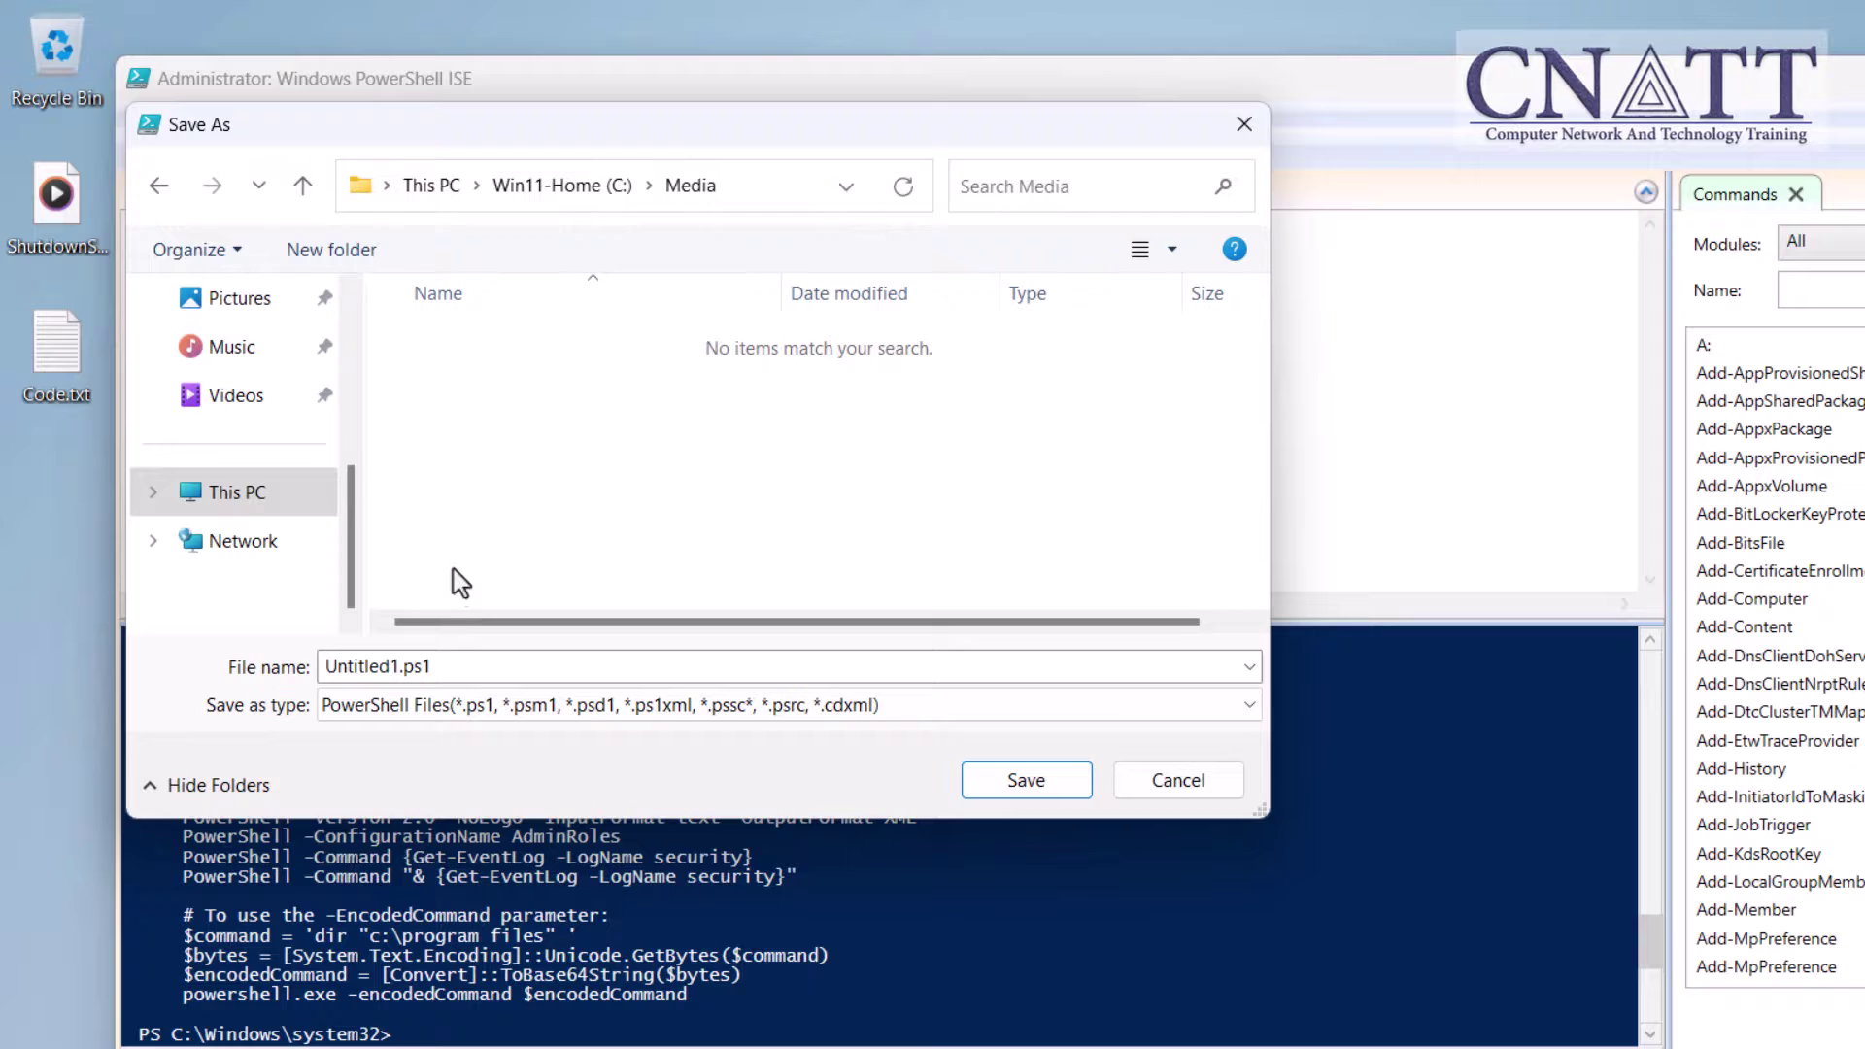
pyautogui.click(472, 670)
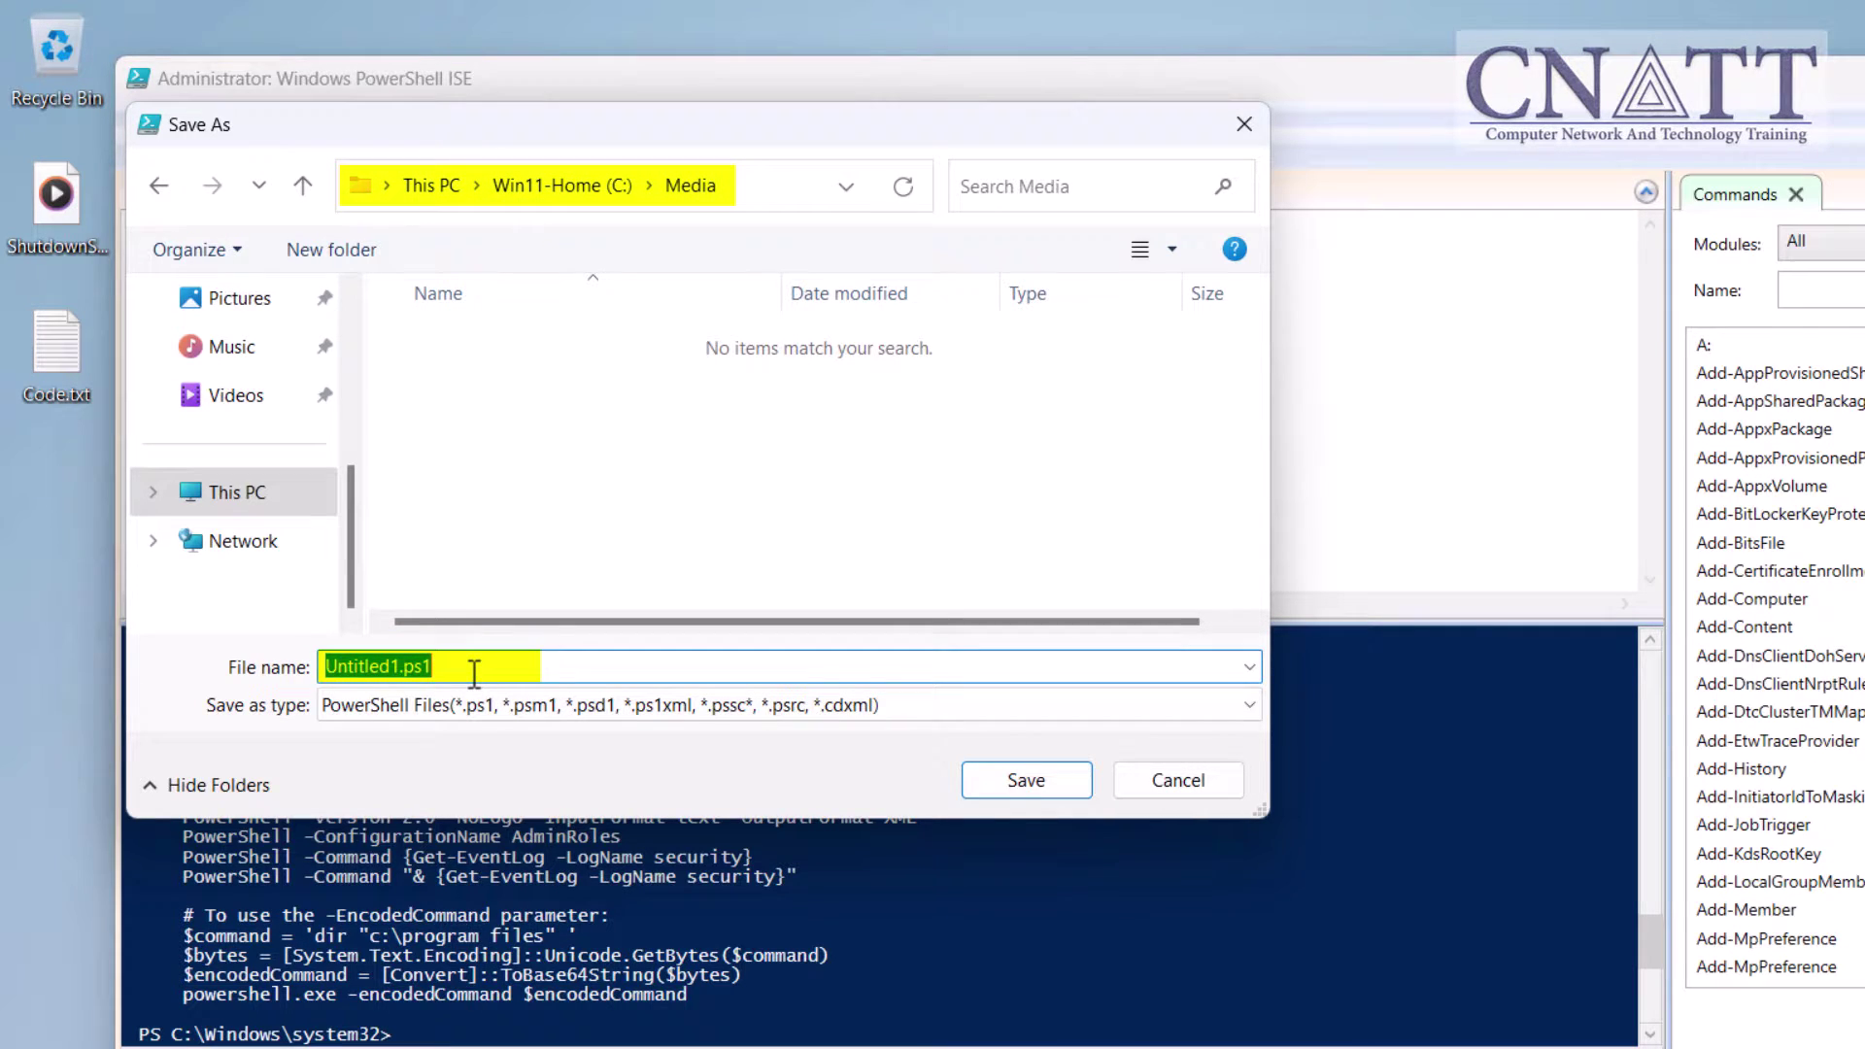
pyautogui.write('ShutdownSou')
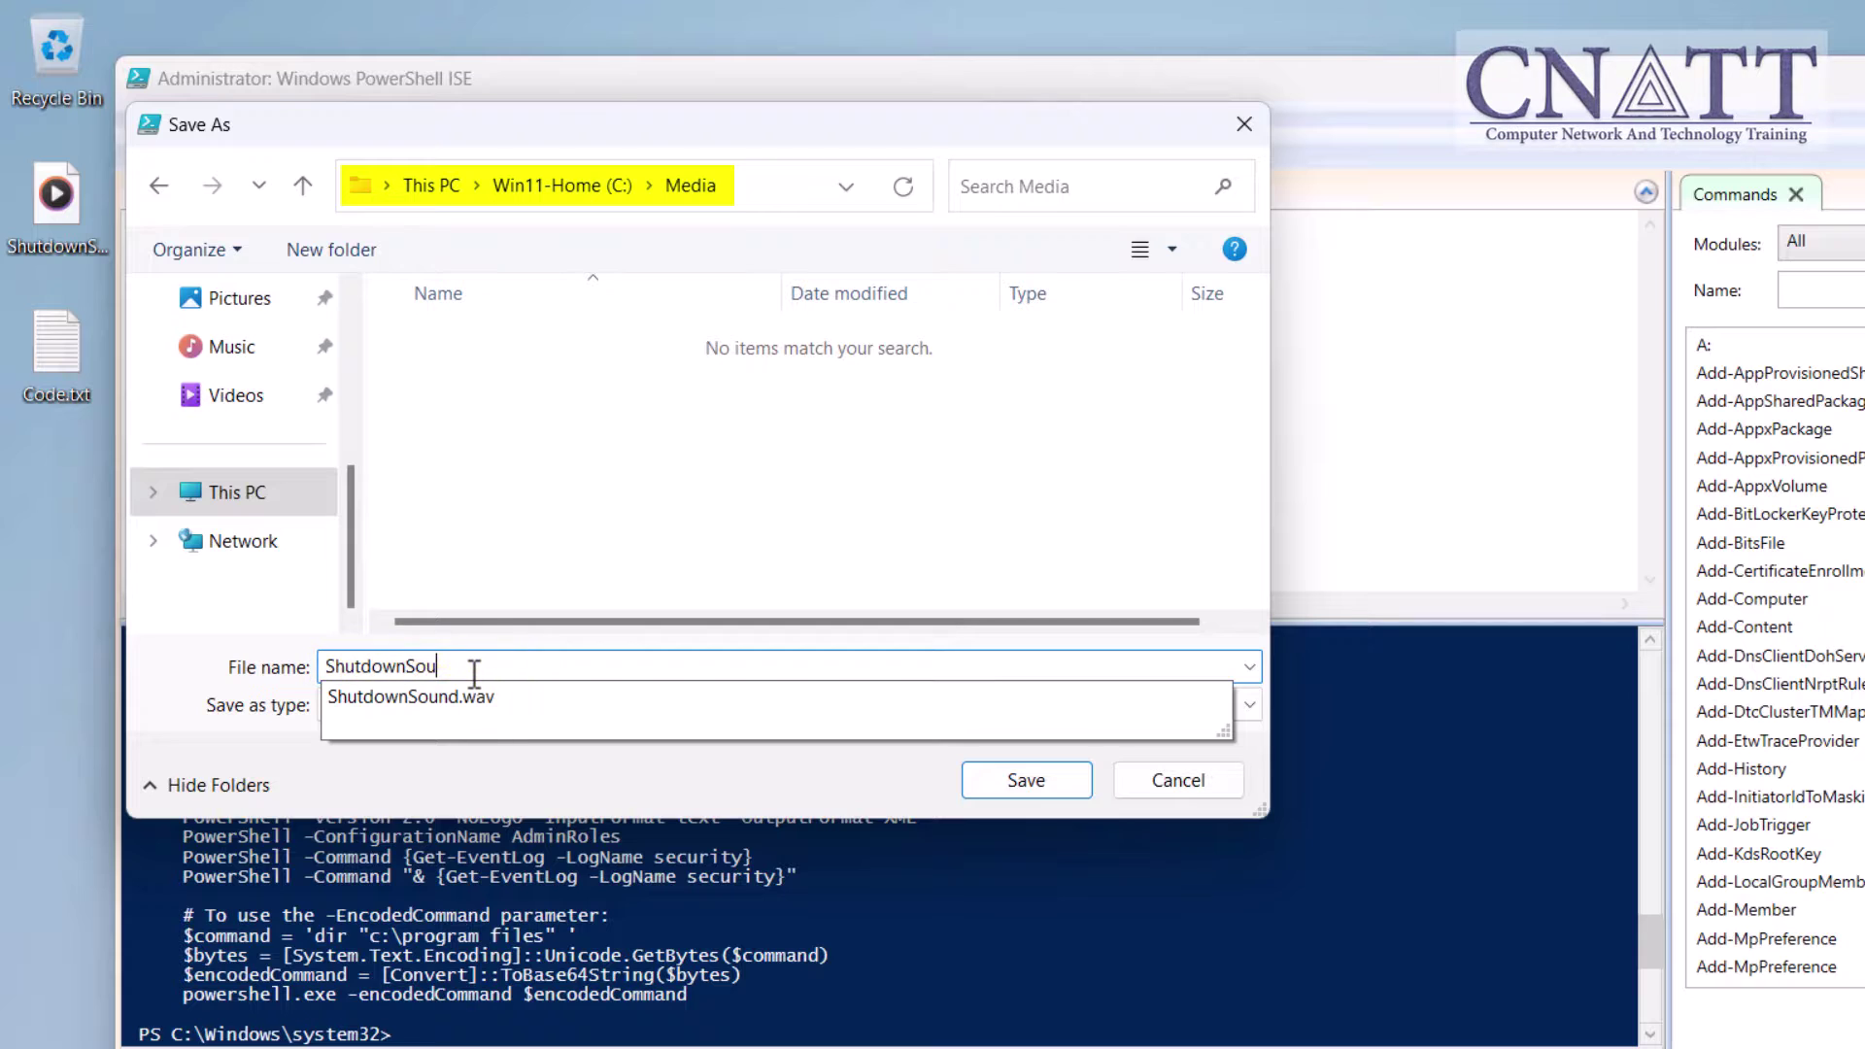
pyautogui.write('nd.ps1')
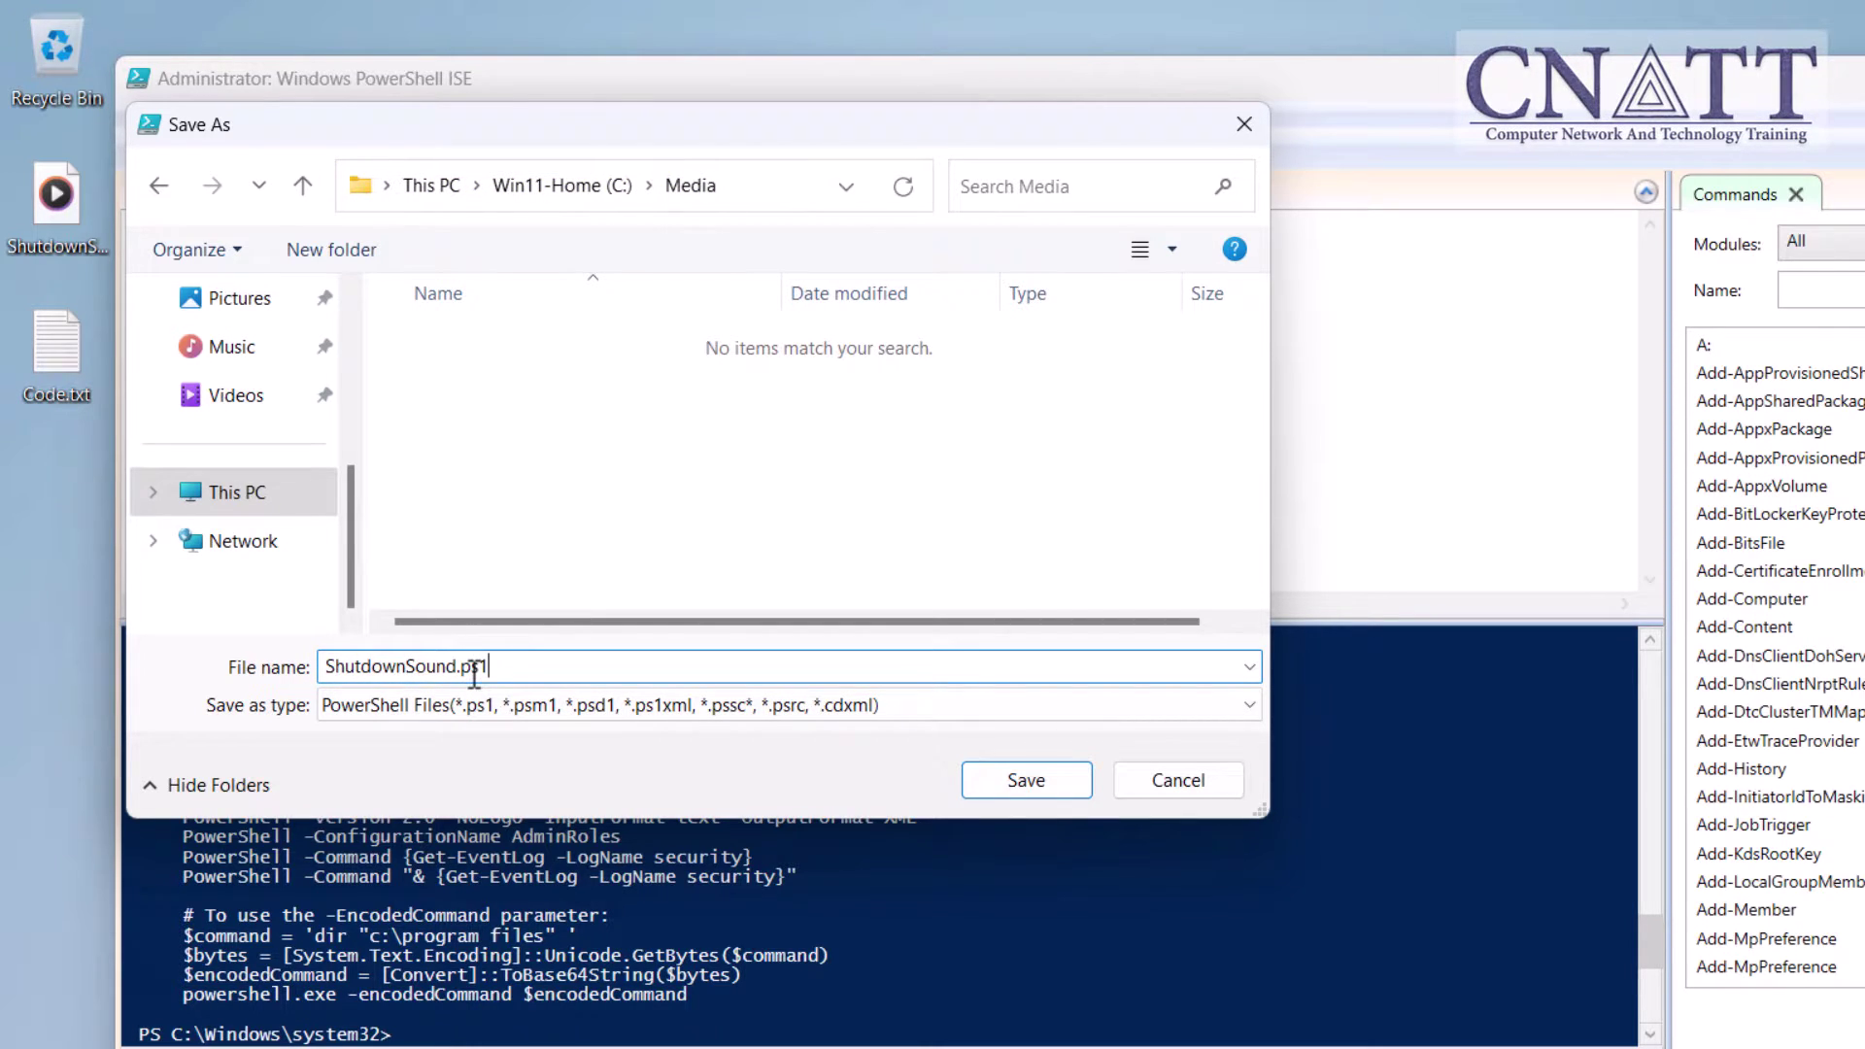
pyautogui.click(1037, 786)
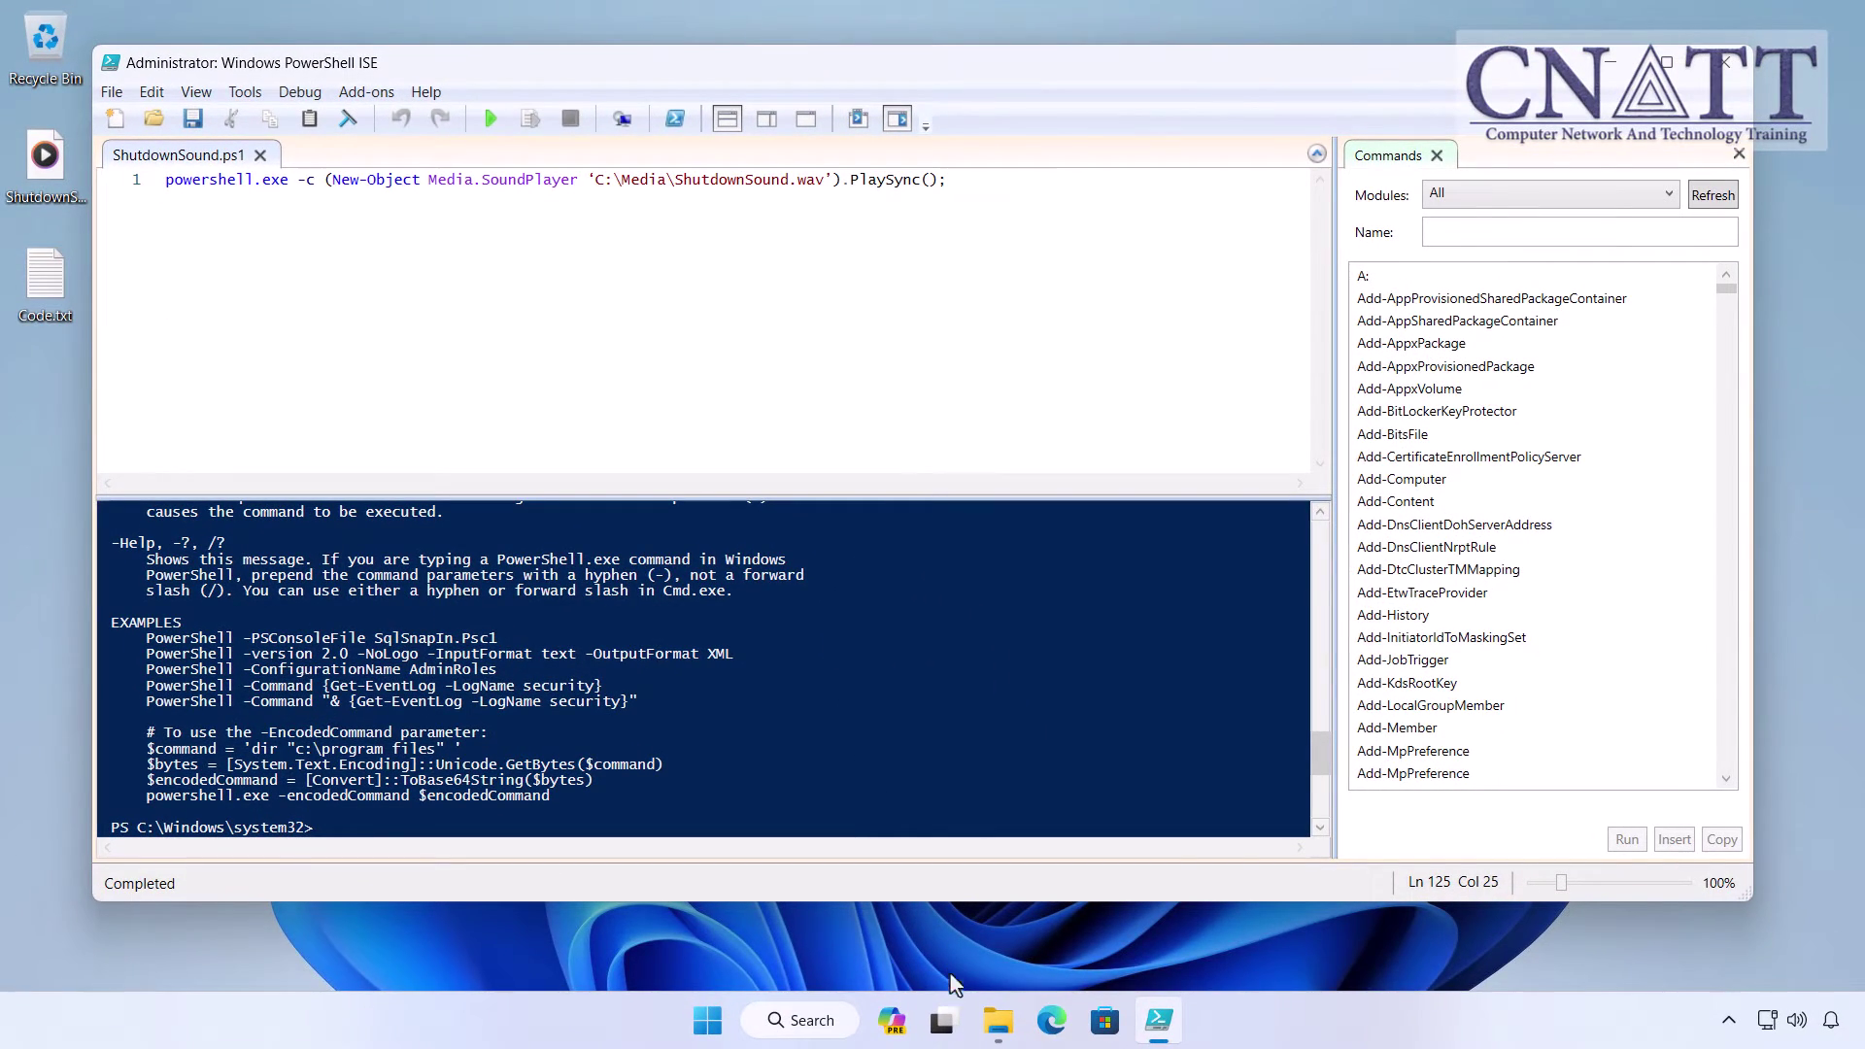
# Confirm ShutdownSound.wav and ShutdownSound.ps1 are in C:\Media, close PowerShell ISE, and minimize Explorer
pyautogui.click(997, 1019)
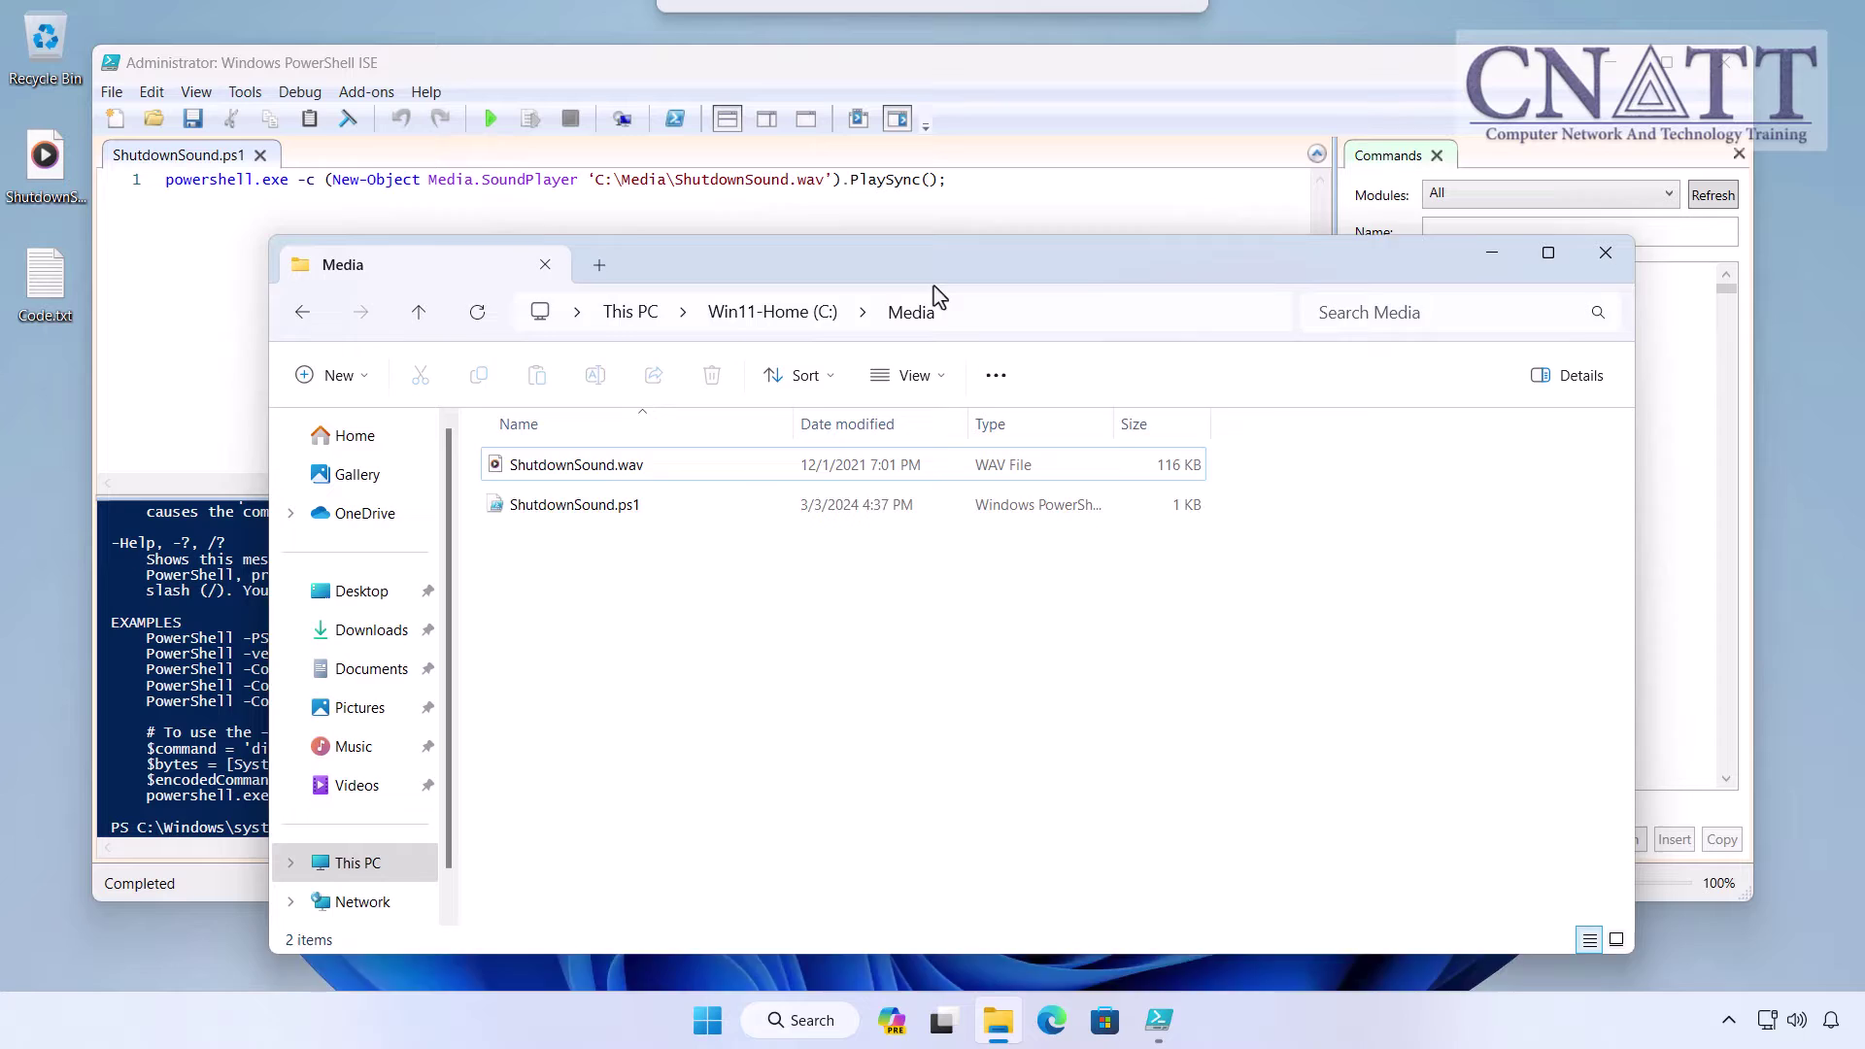
pyautogui.moveTo(924, 191); pyautogui.dragTo(947, 336)
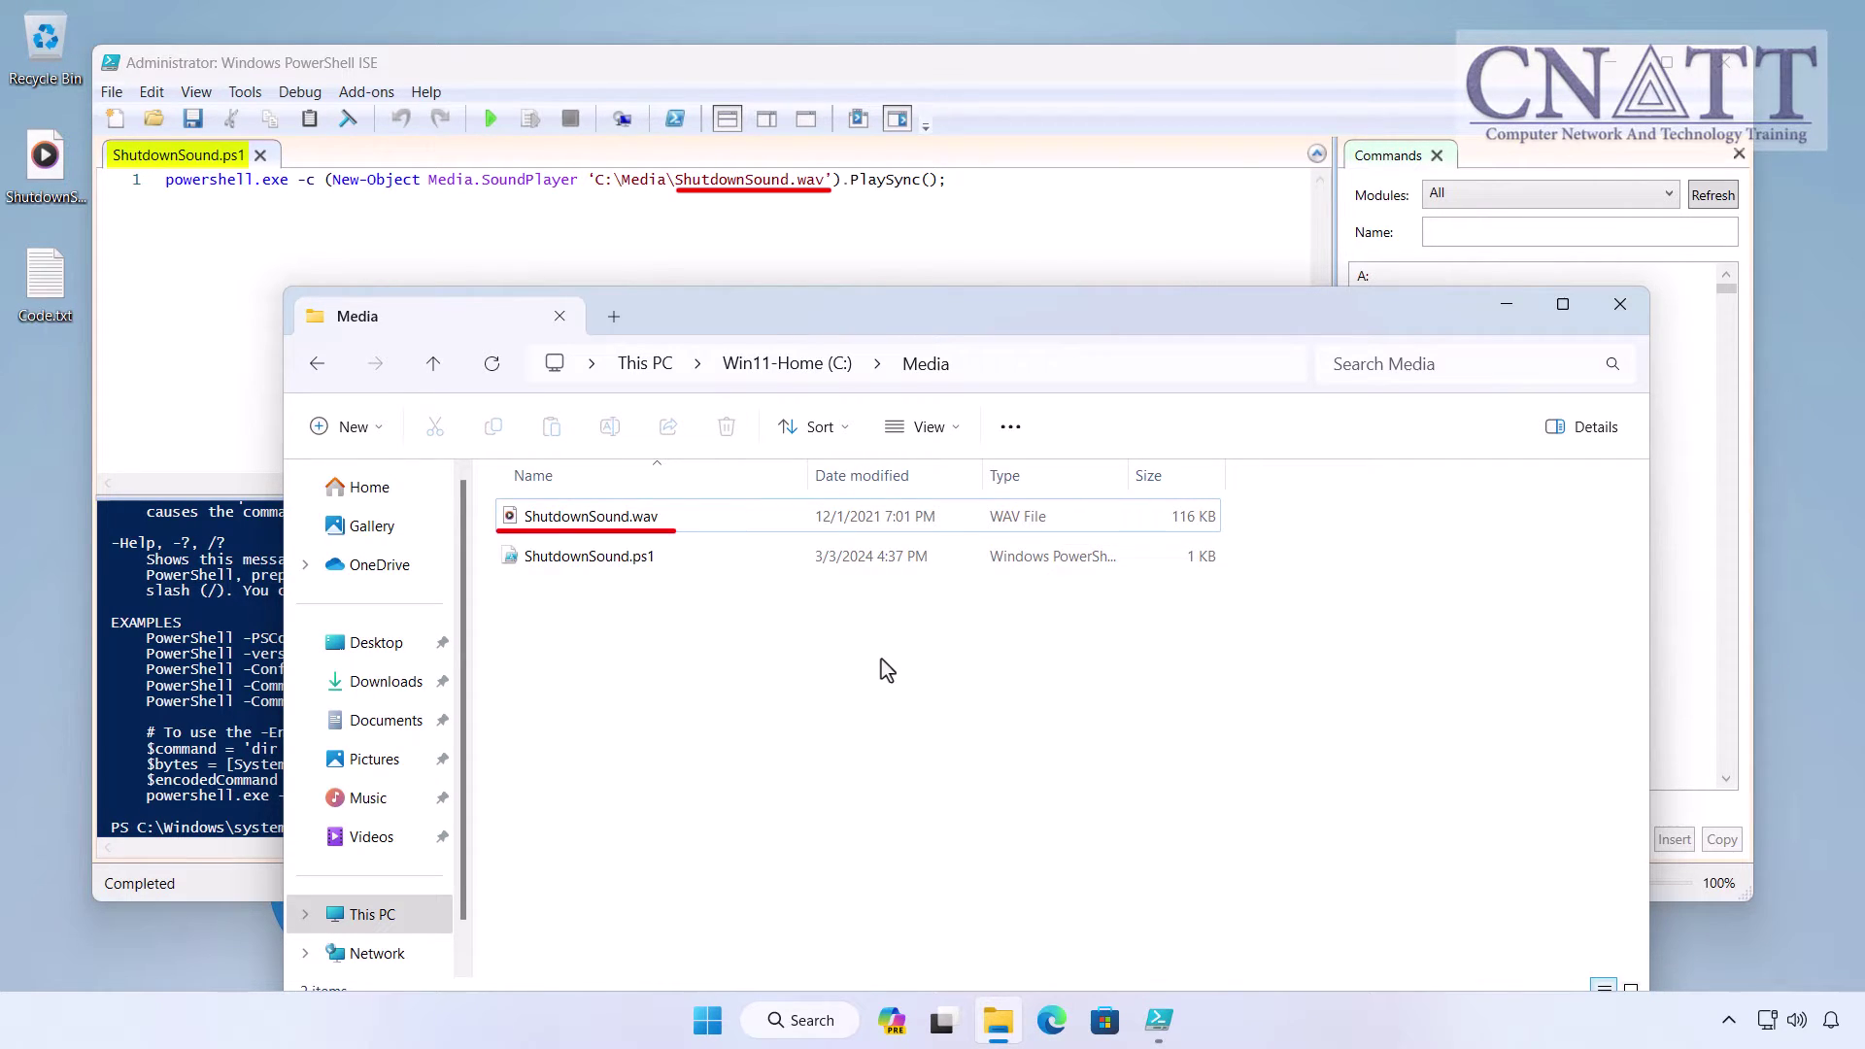
pyautogui.click(1726, 62)
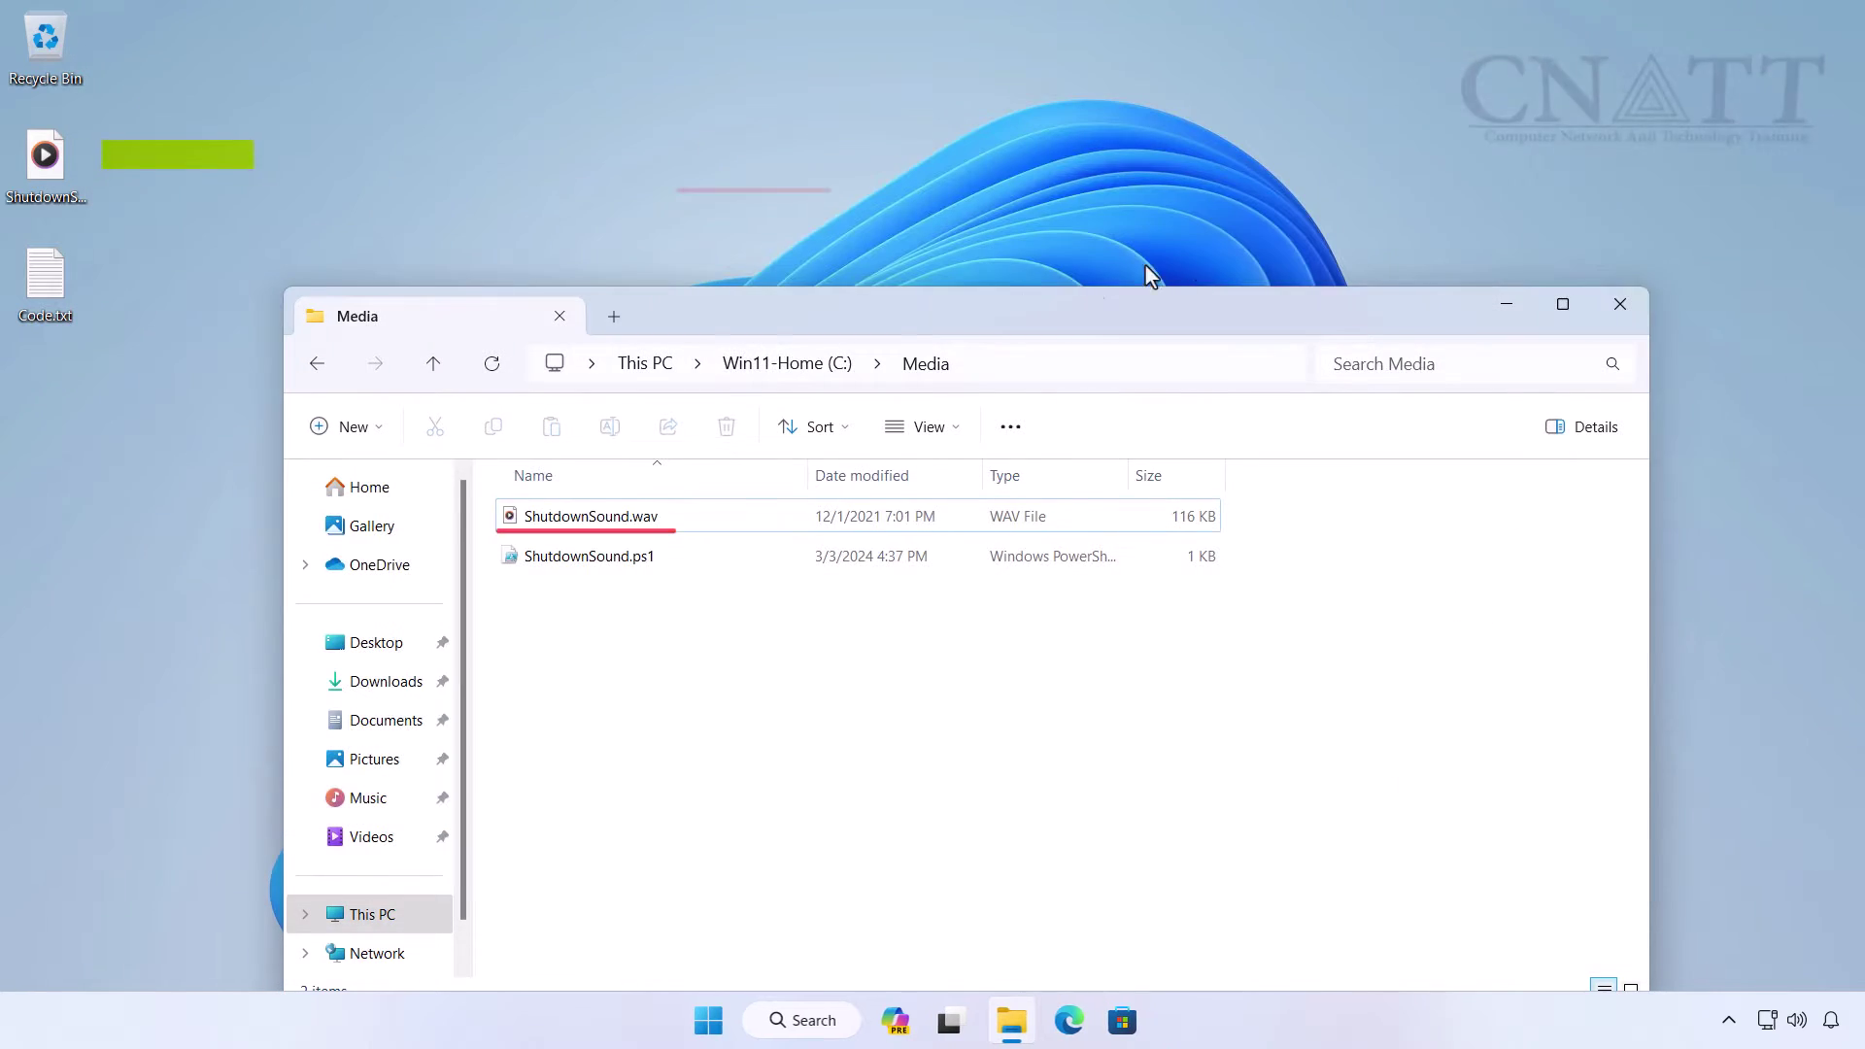
pyautogui.moveTo(972, 312); pyautogui.dragTo(949, 183)
pyautogui.click(1471, 186)
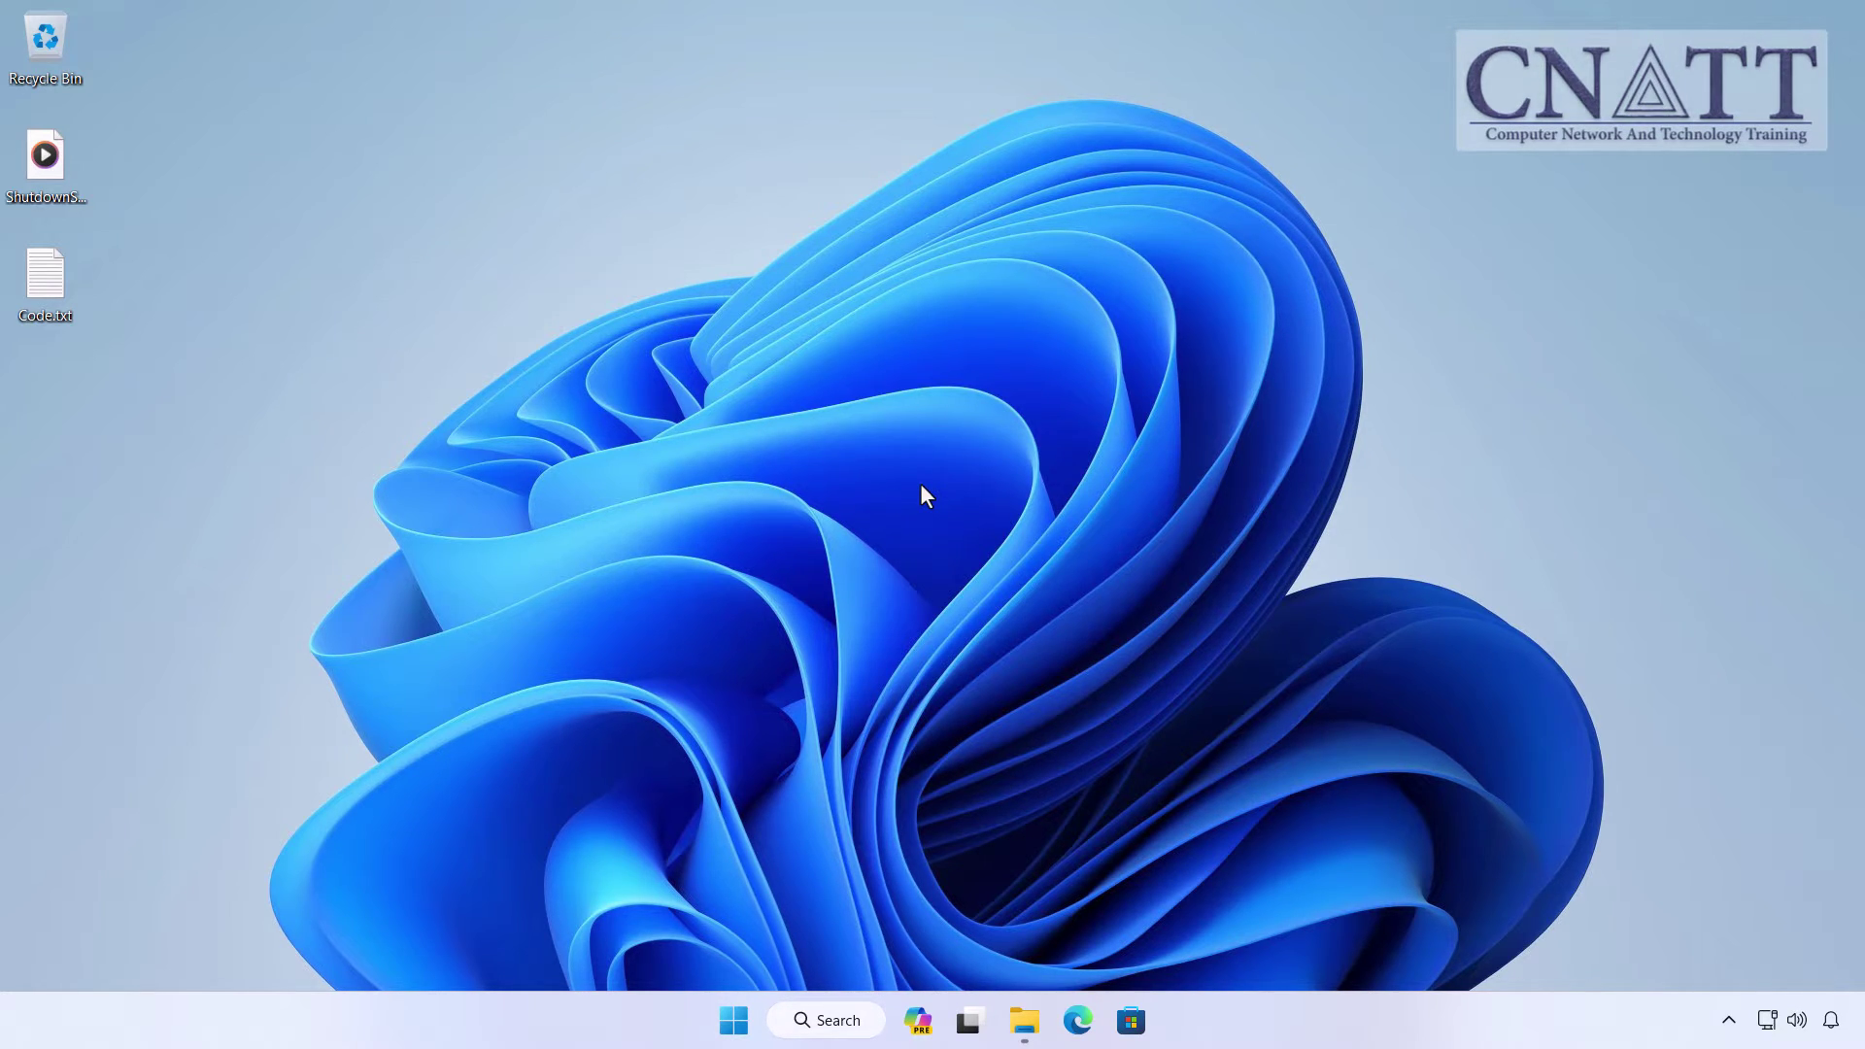
# Search the web for 'onshutdown ghub' and open the OnShutdown GitHub repository
pyautogui.click(1077, 1020)
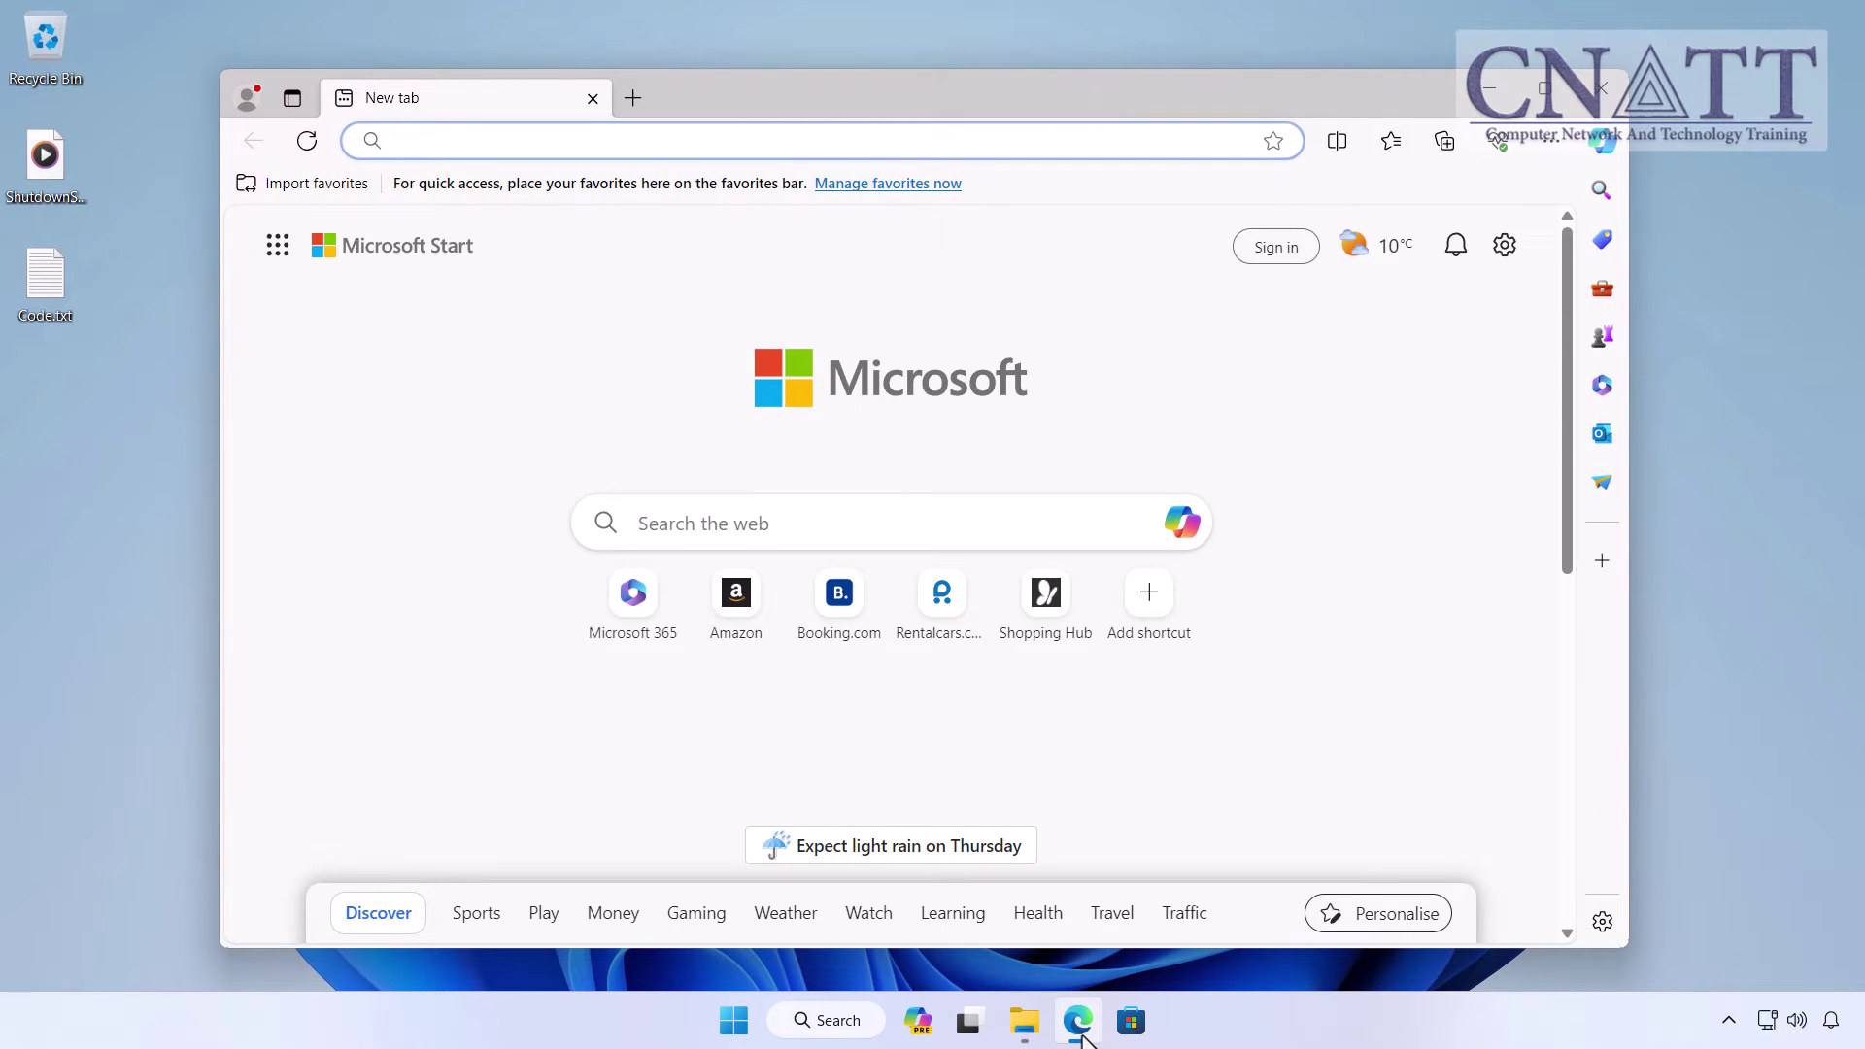
pyautogui.click(890, 527)
pyautogui.write('o')
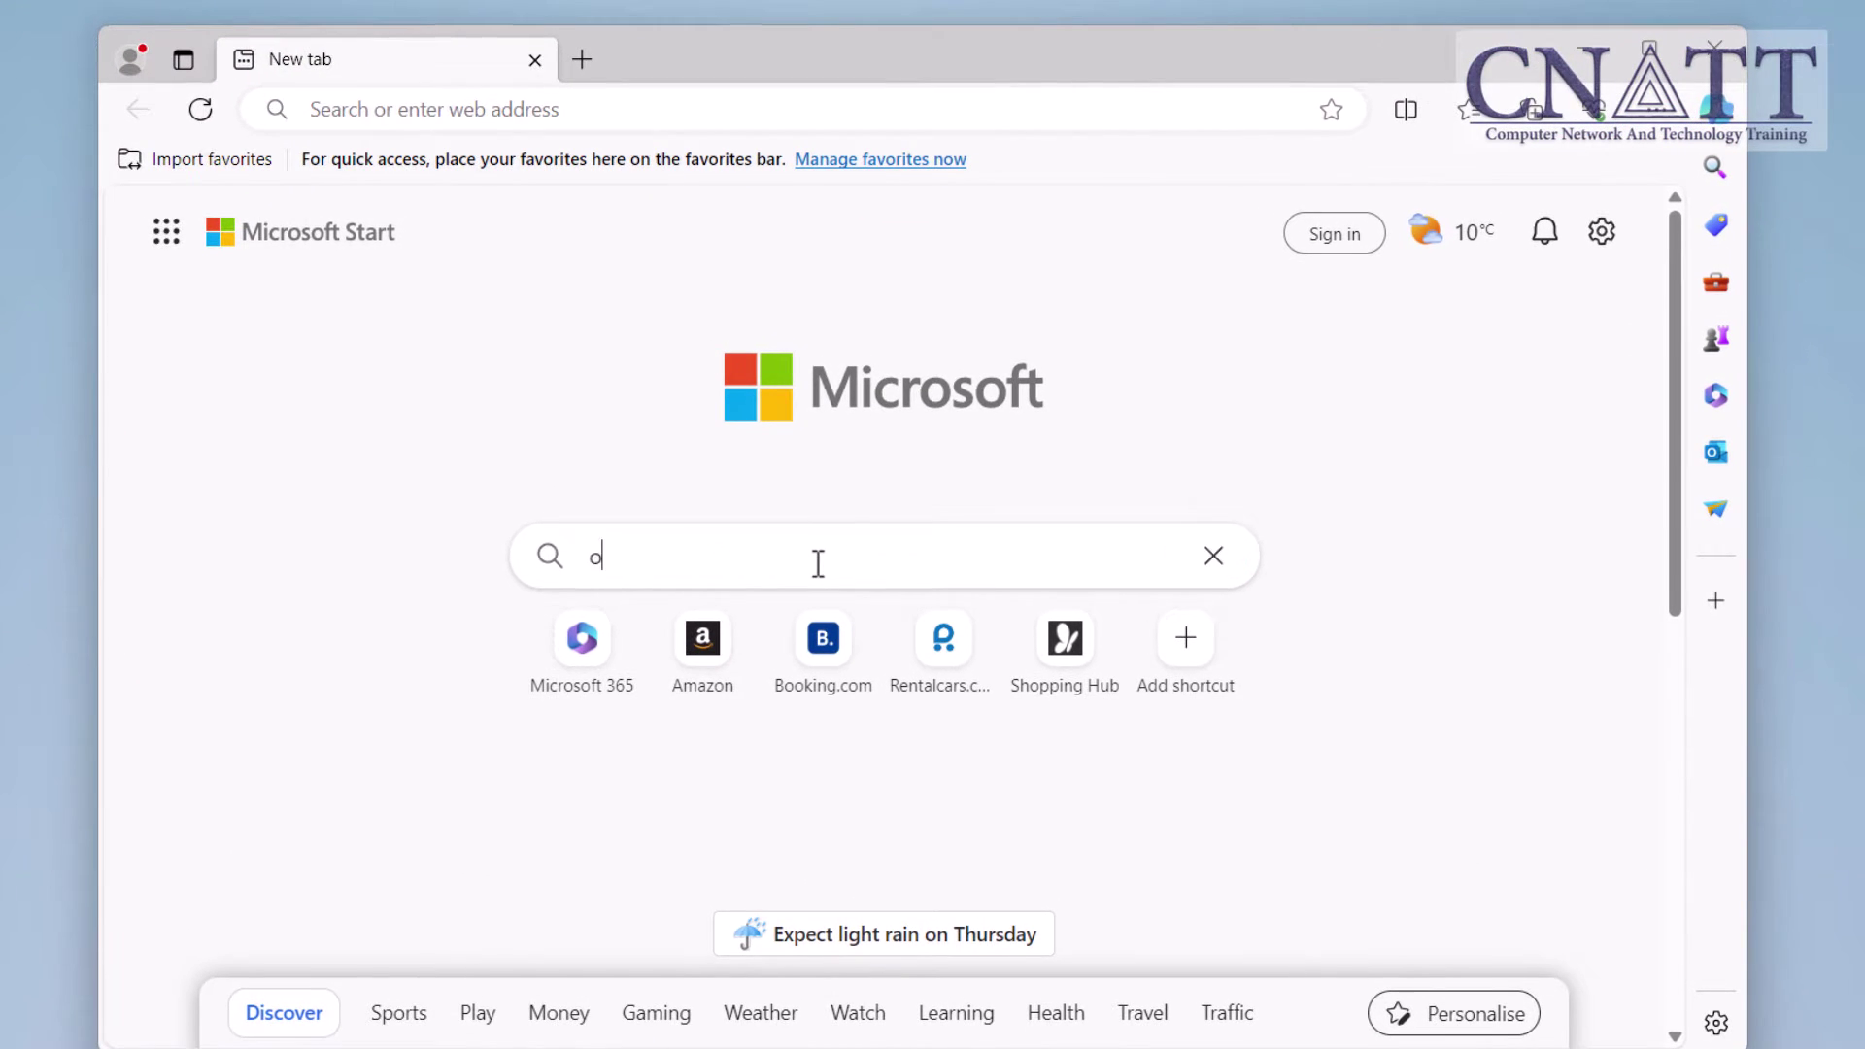
pyautogui.write('nshutdow')
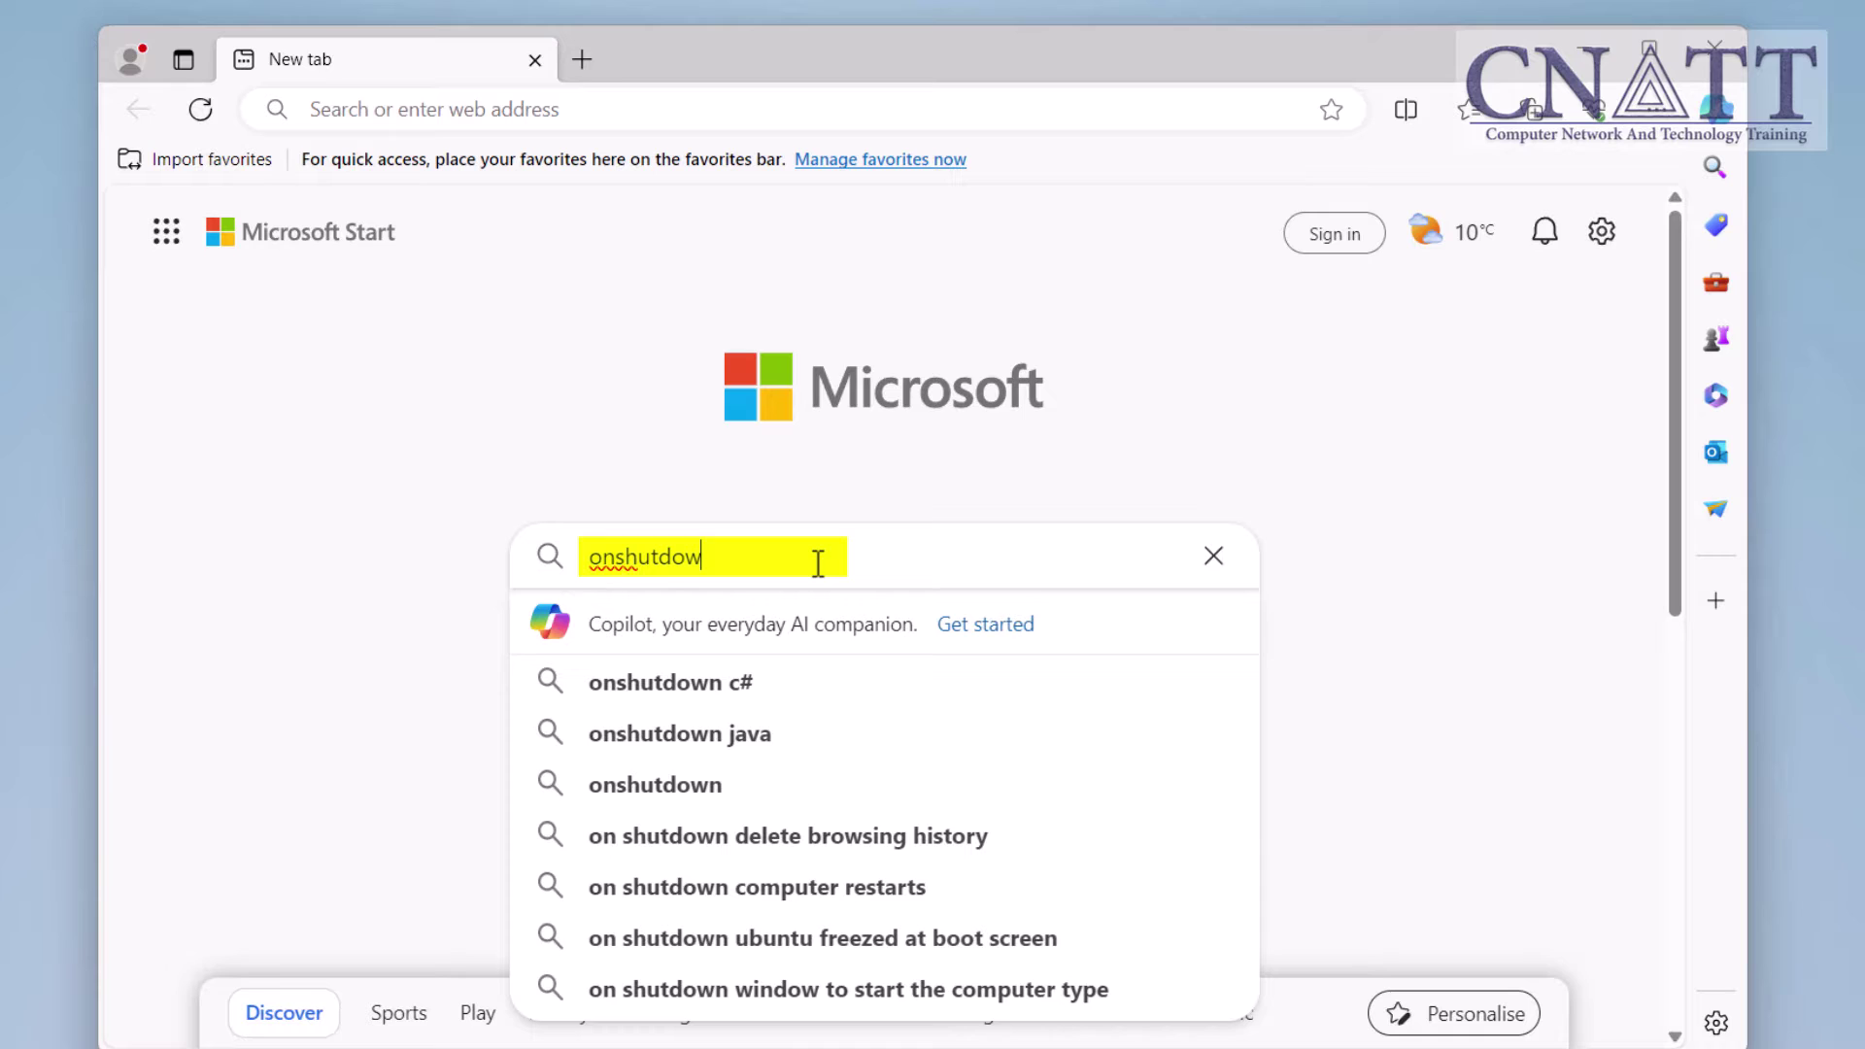
pyautogui.write('n github')
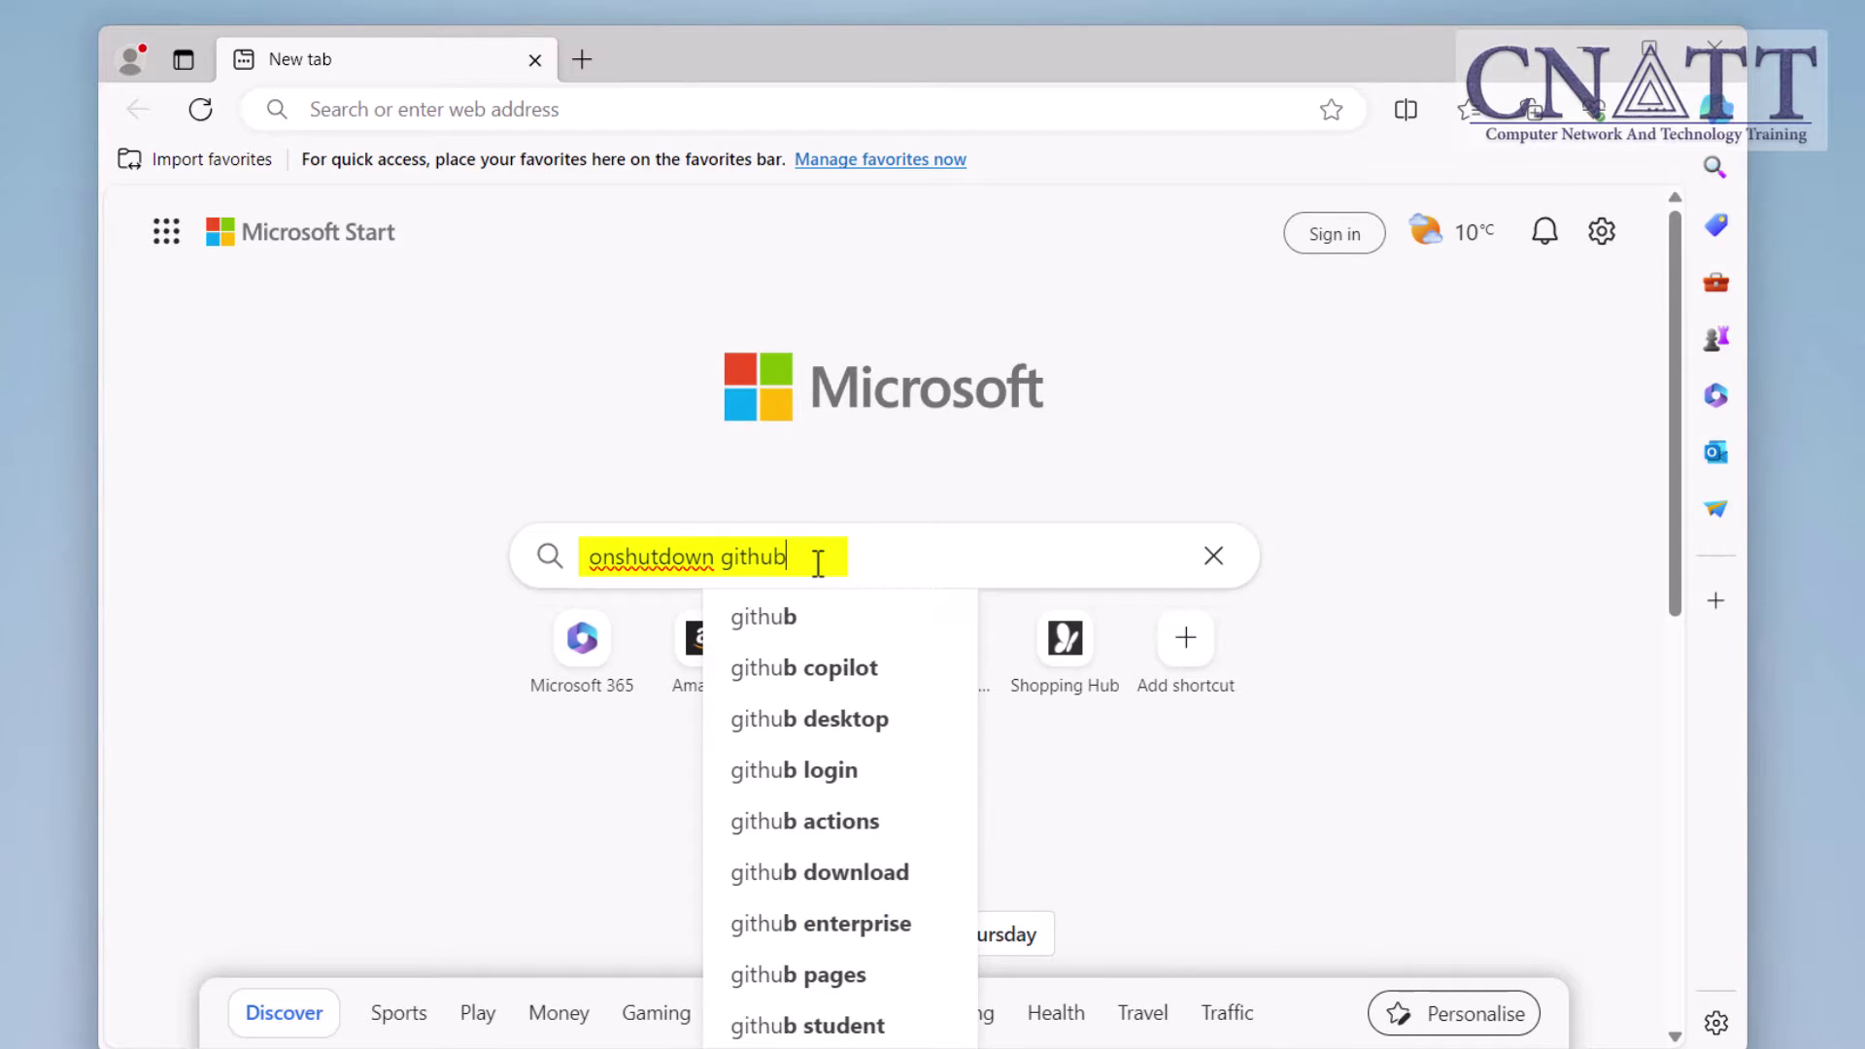
pyautogui.press('Return')
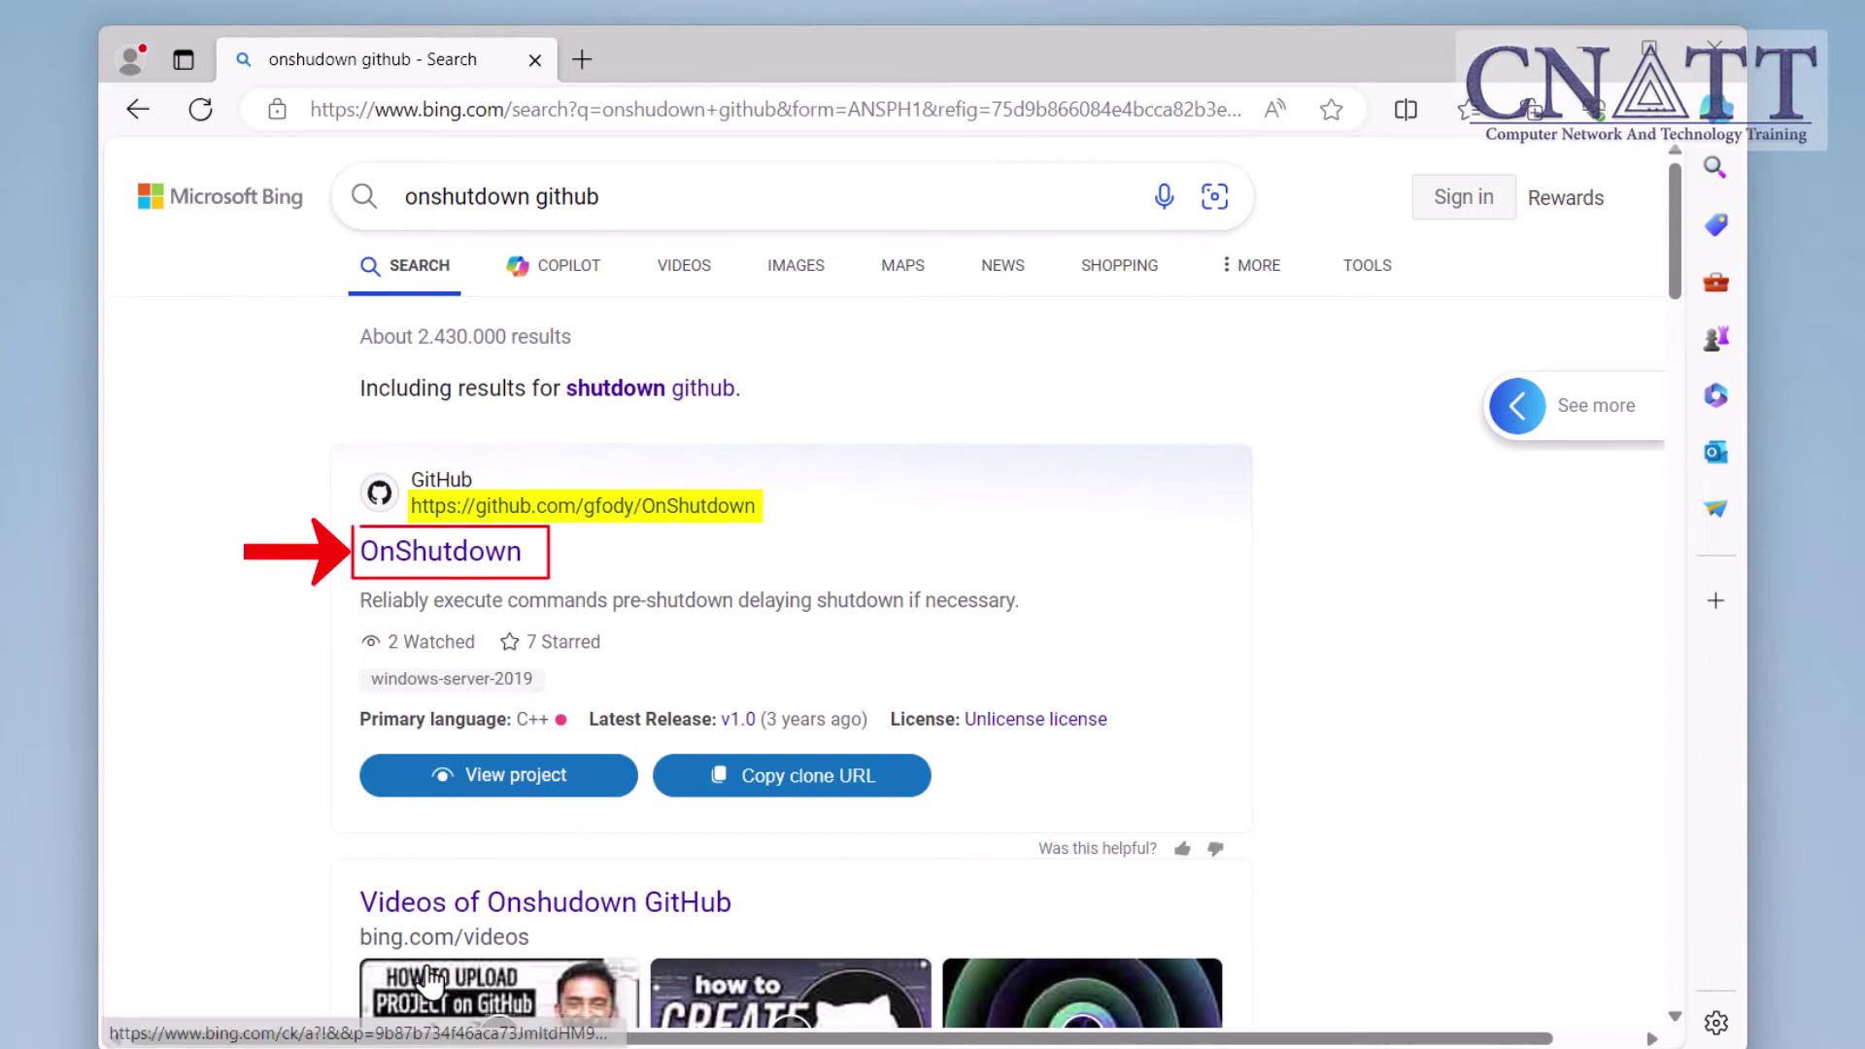
pyautogui.click(451, 580)
# Download OnShutdown.exe from the repository's v1.0 release
pyautogui.scroll(-1, 1657, 777)
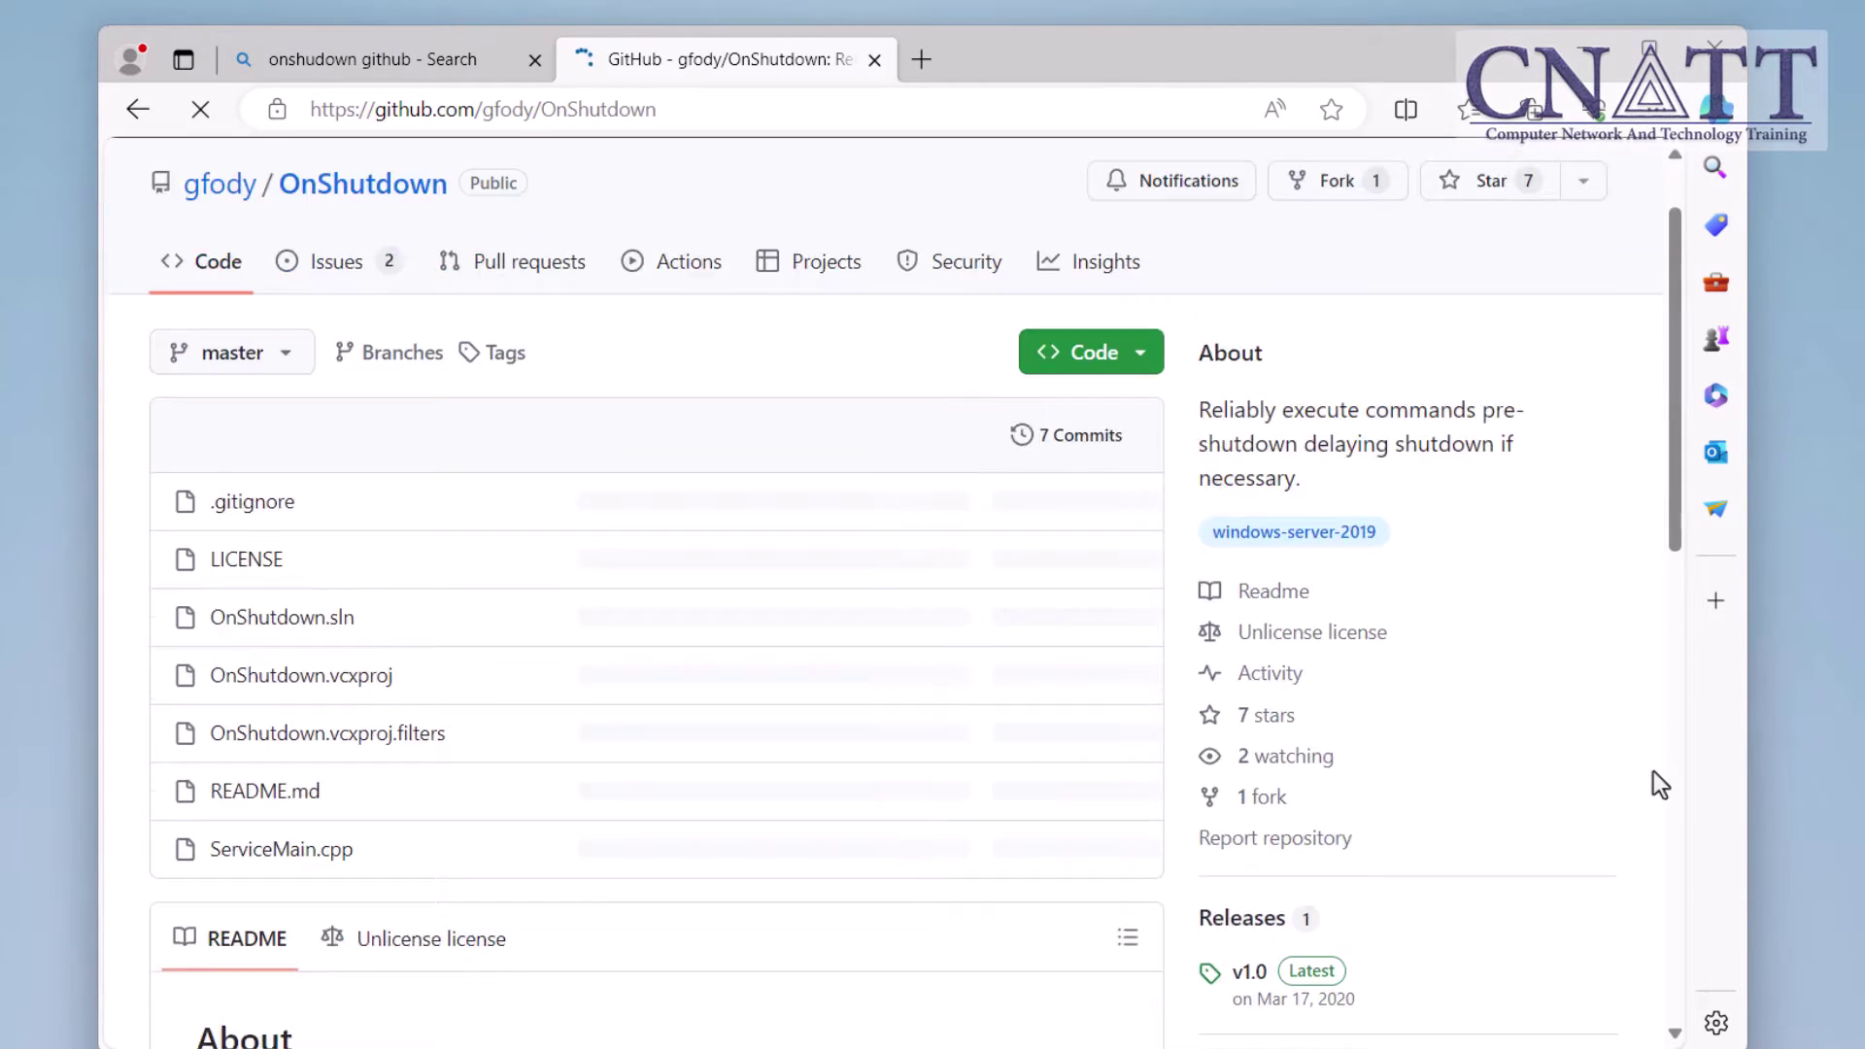
pyautogui.scroll(-3, 1657, 777)
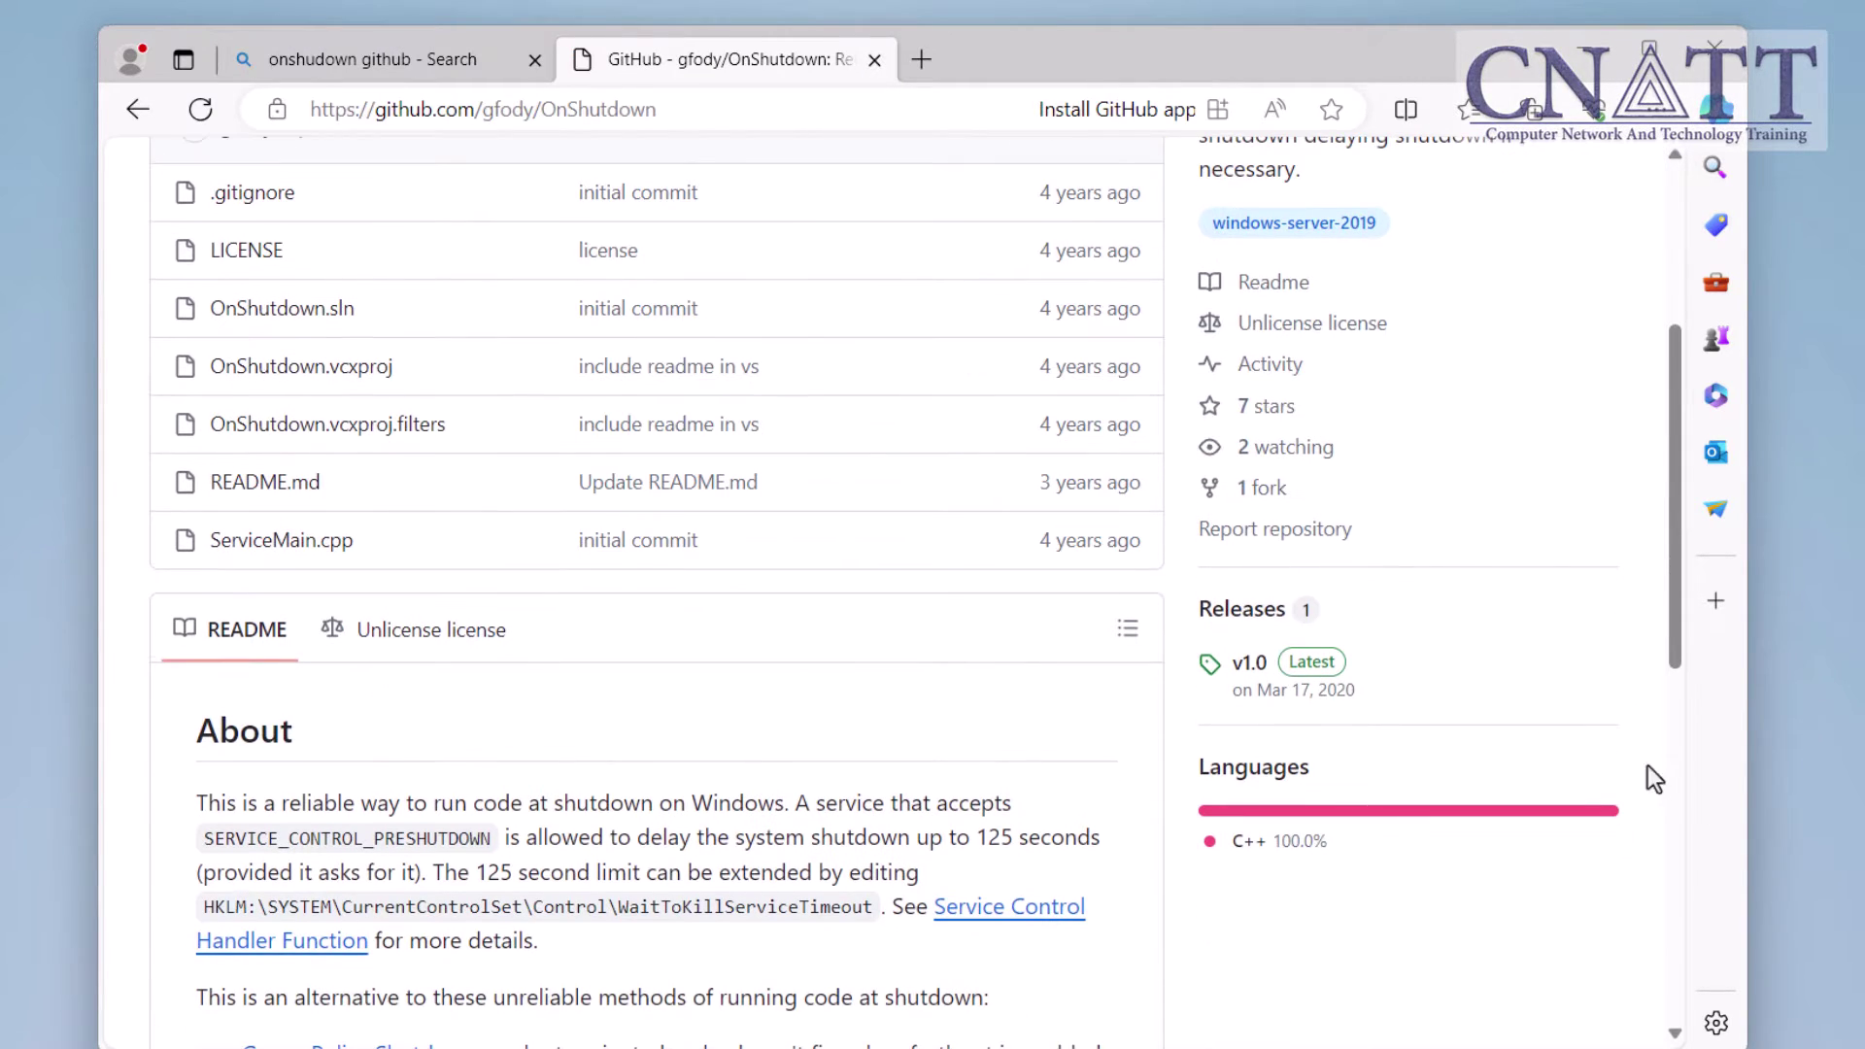
pyautogui.click(1267, 670)
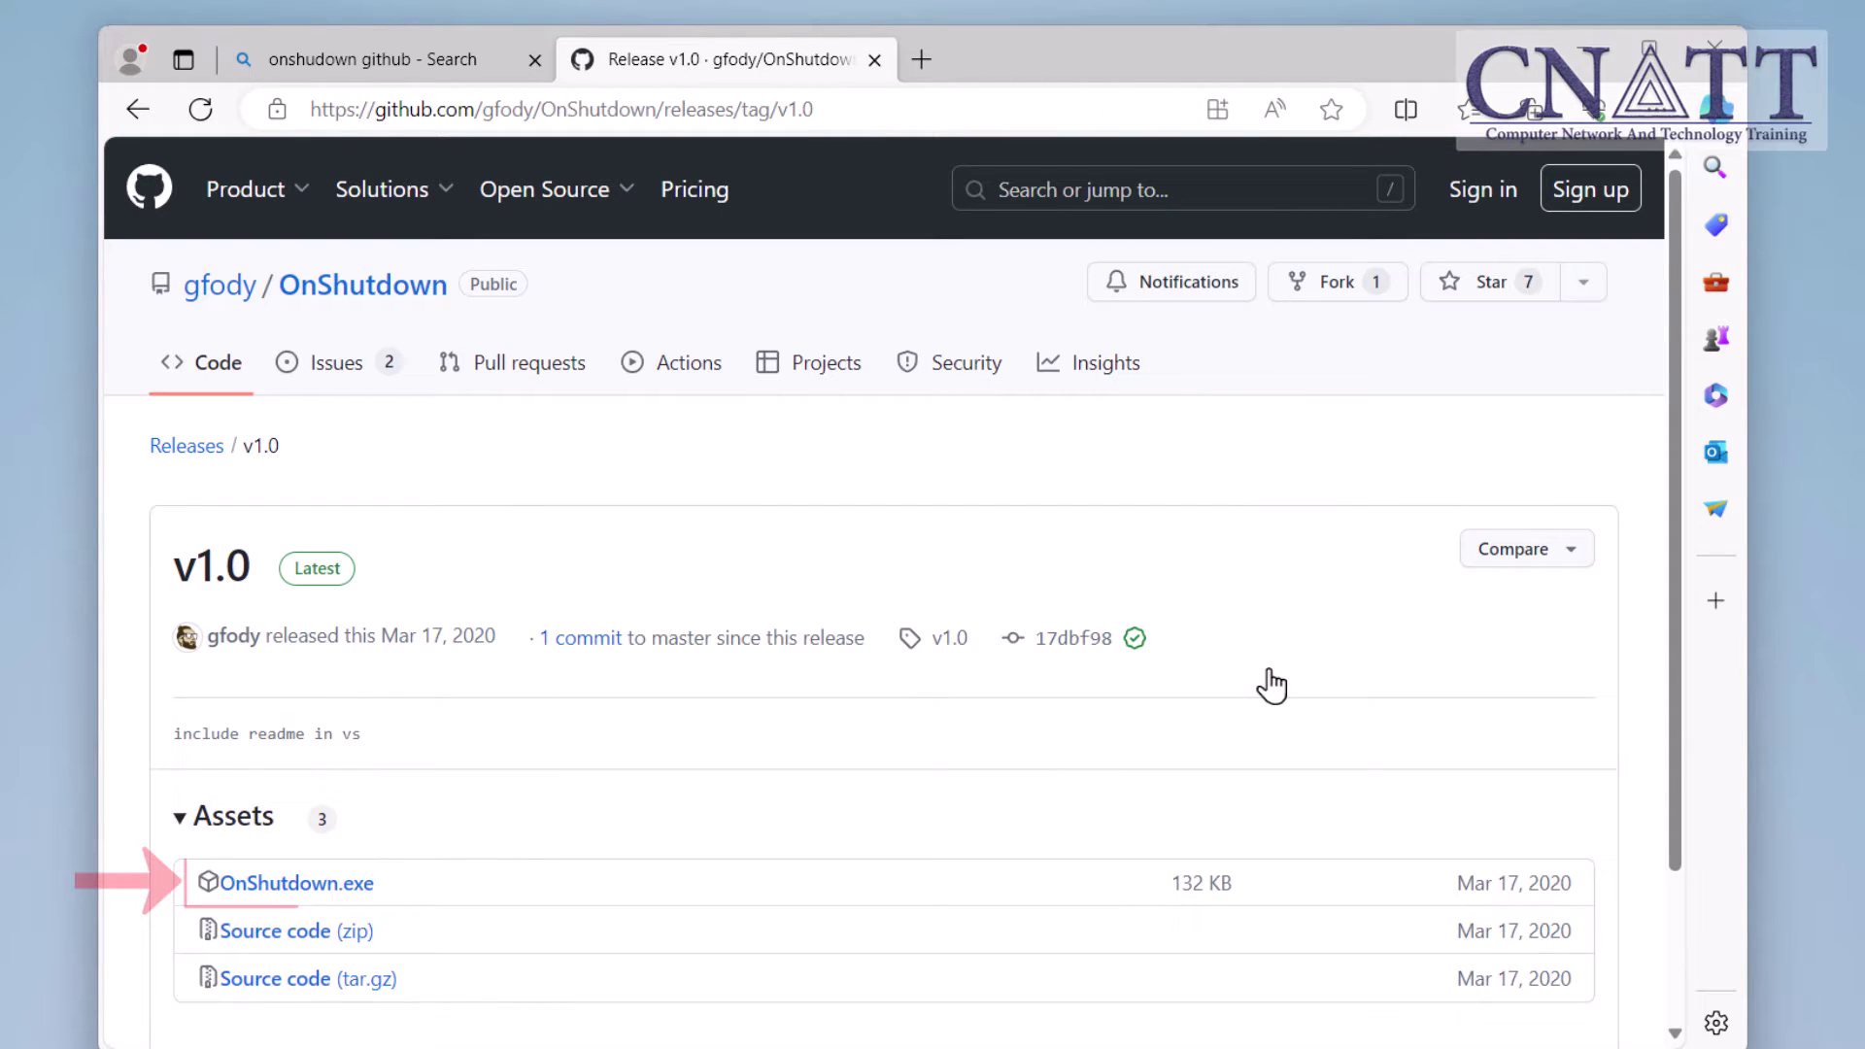
pyautogui.click(351, 895)
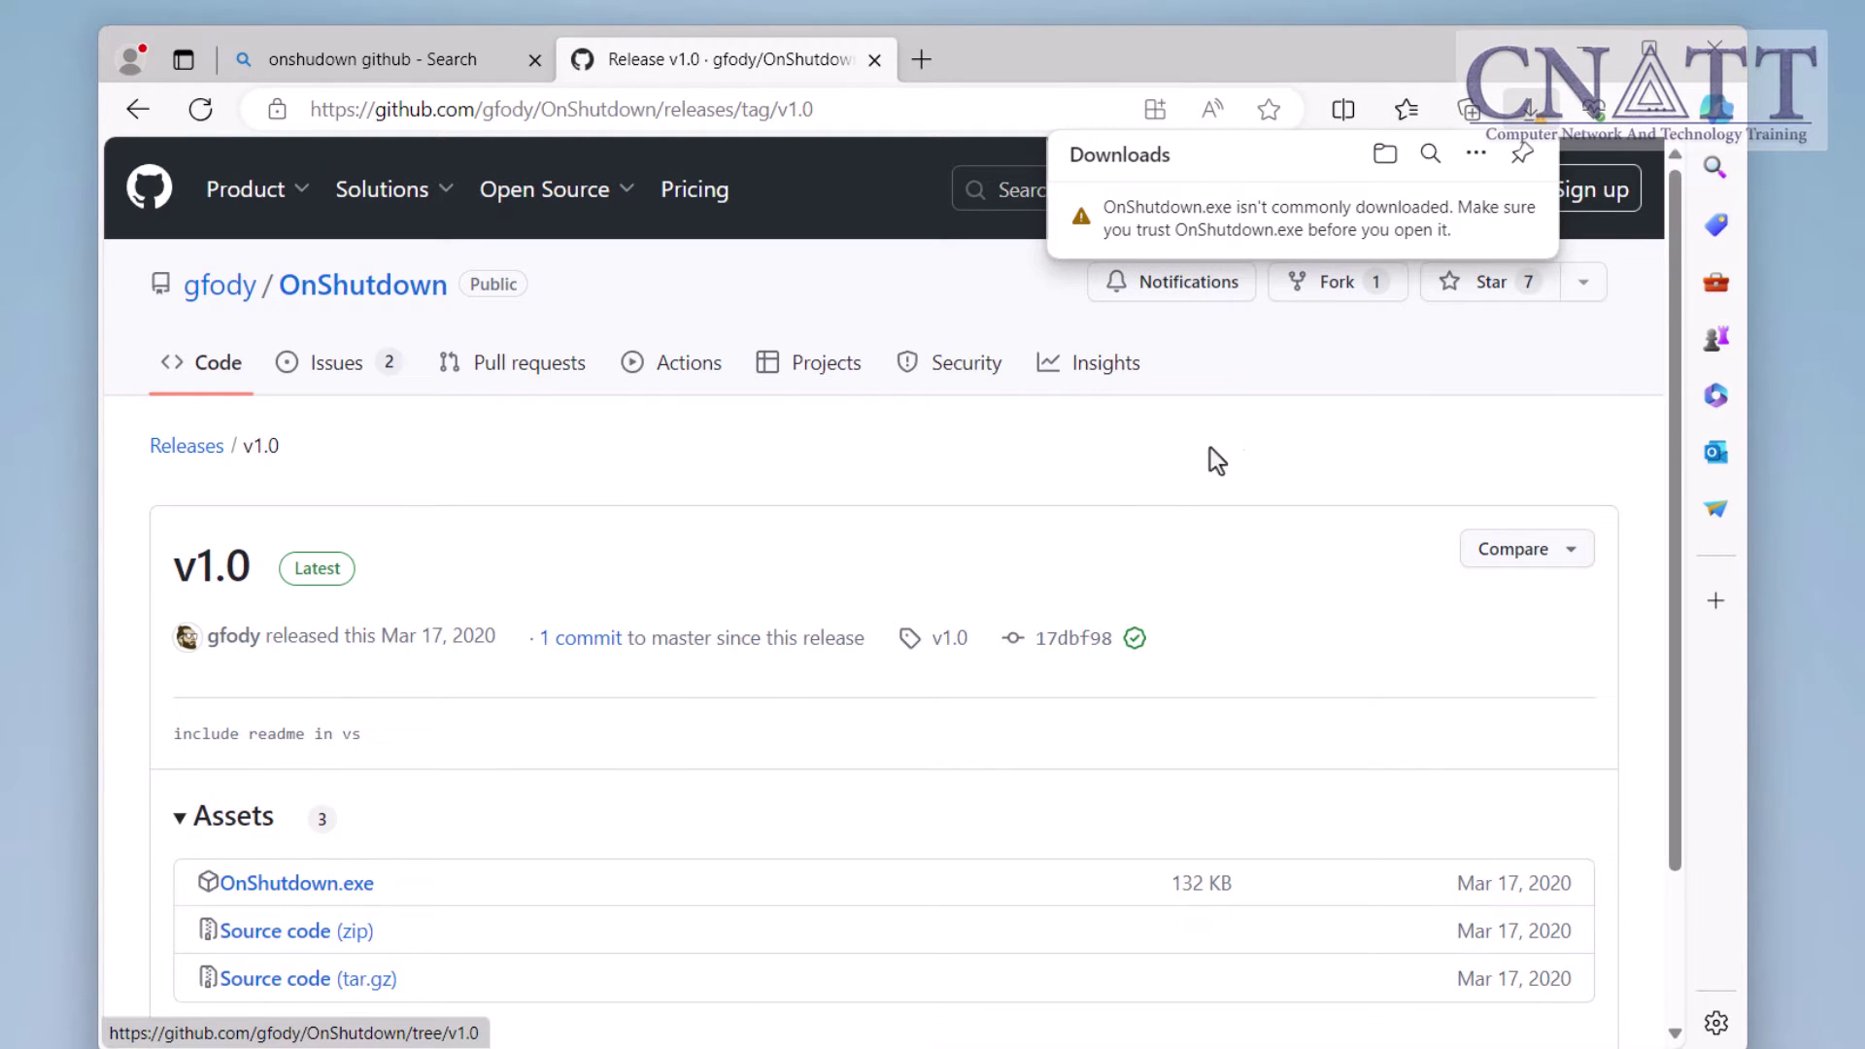
# Keep the flagged OnShutdown.exe download despite the SmartScreen warning
pyautogui.click(1525, 225)
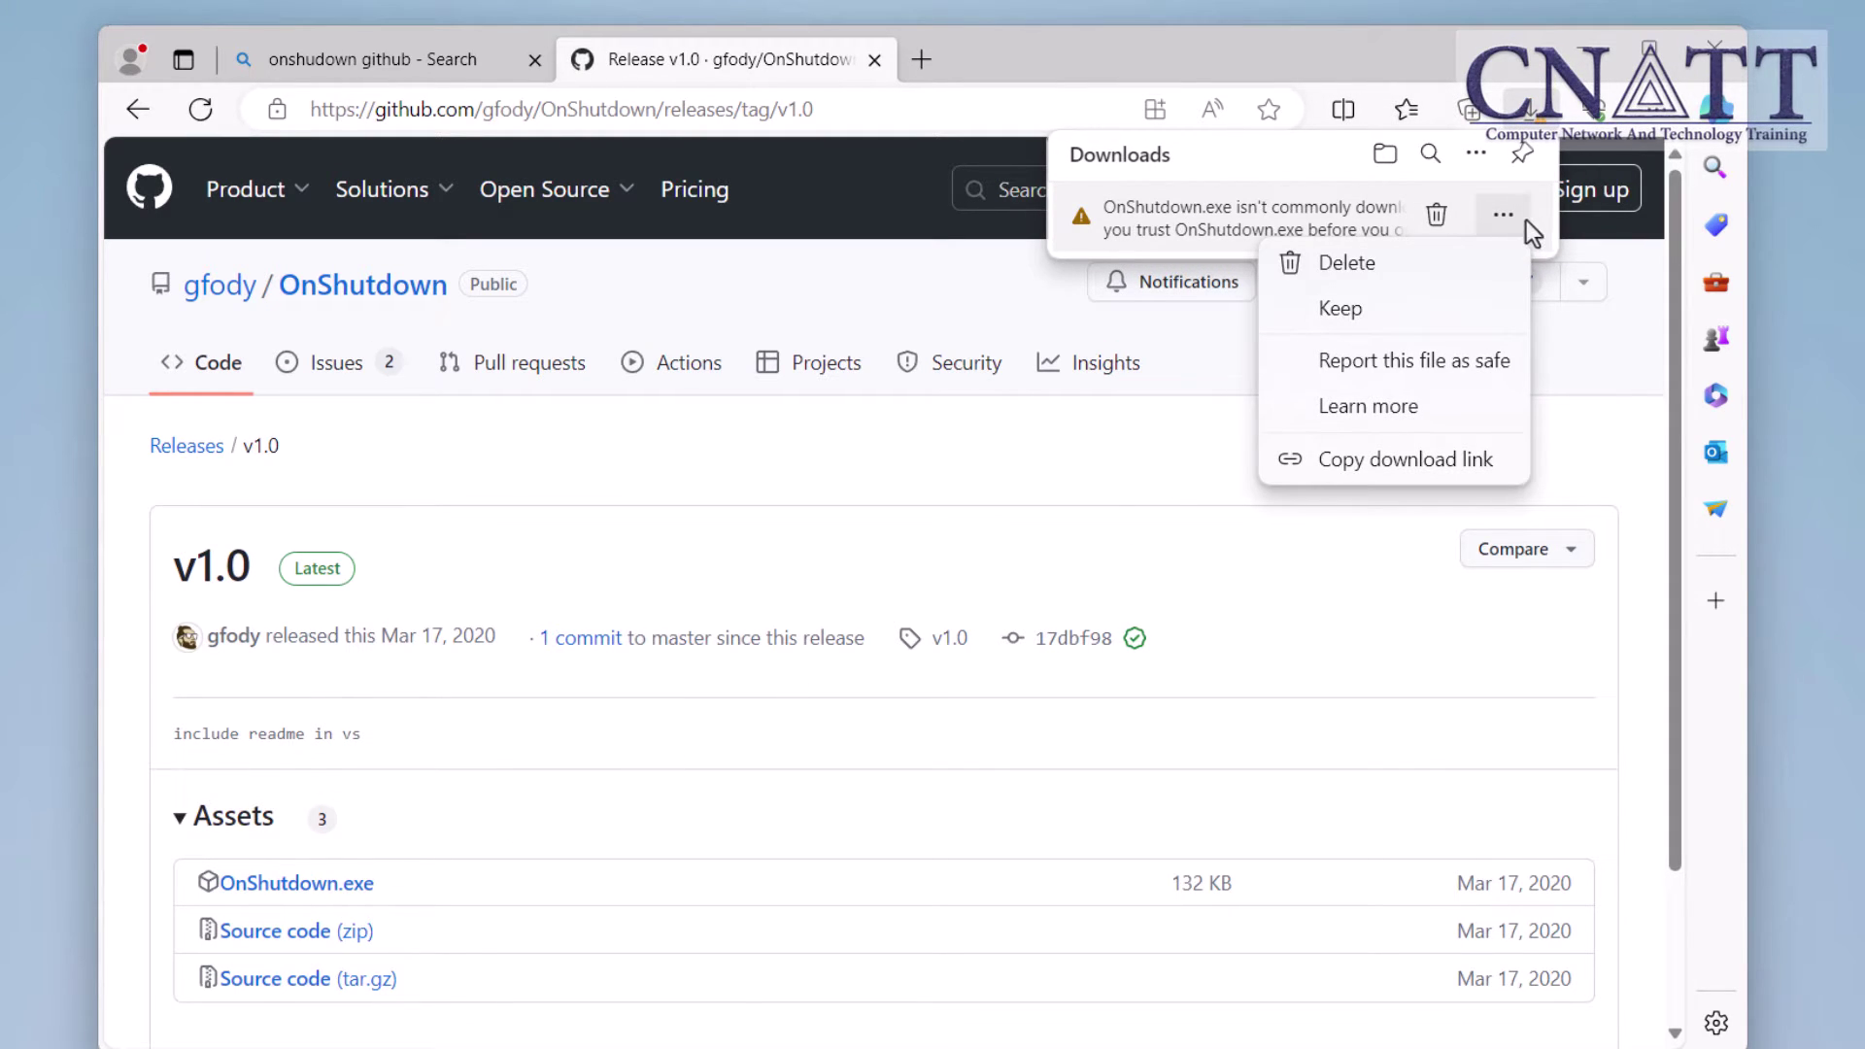
pyautogui.click(1449, 309)
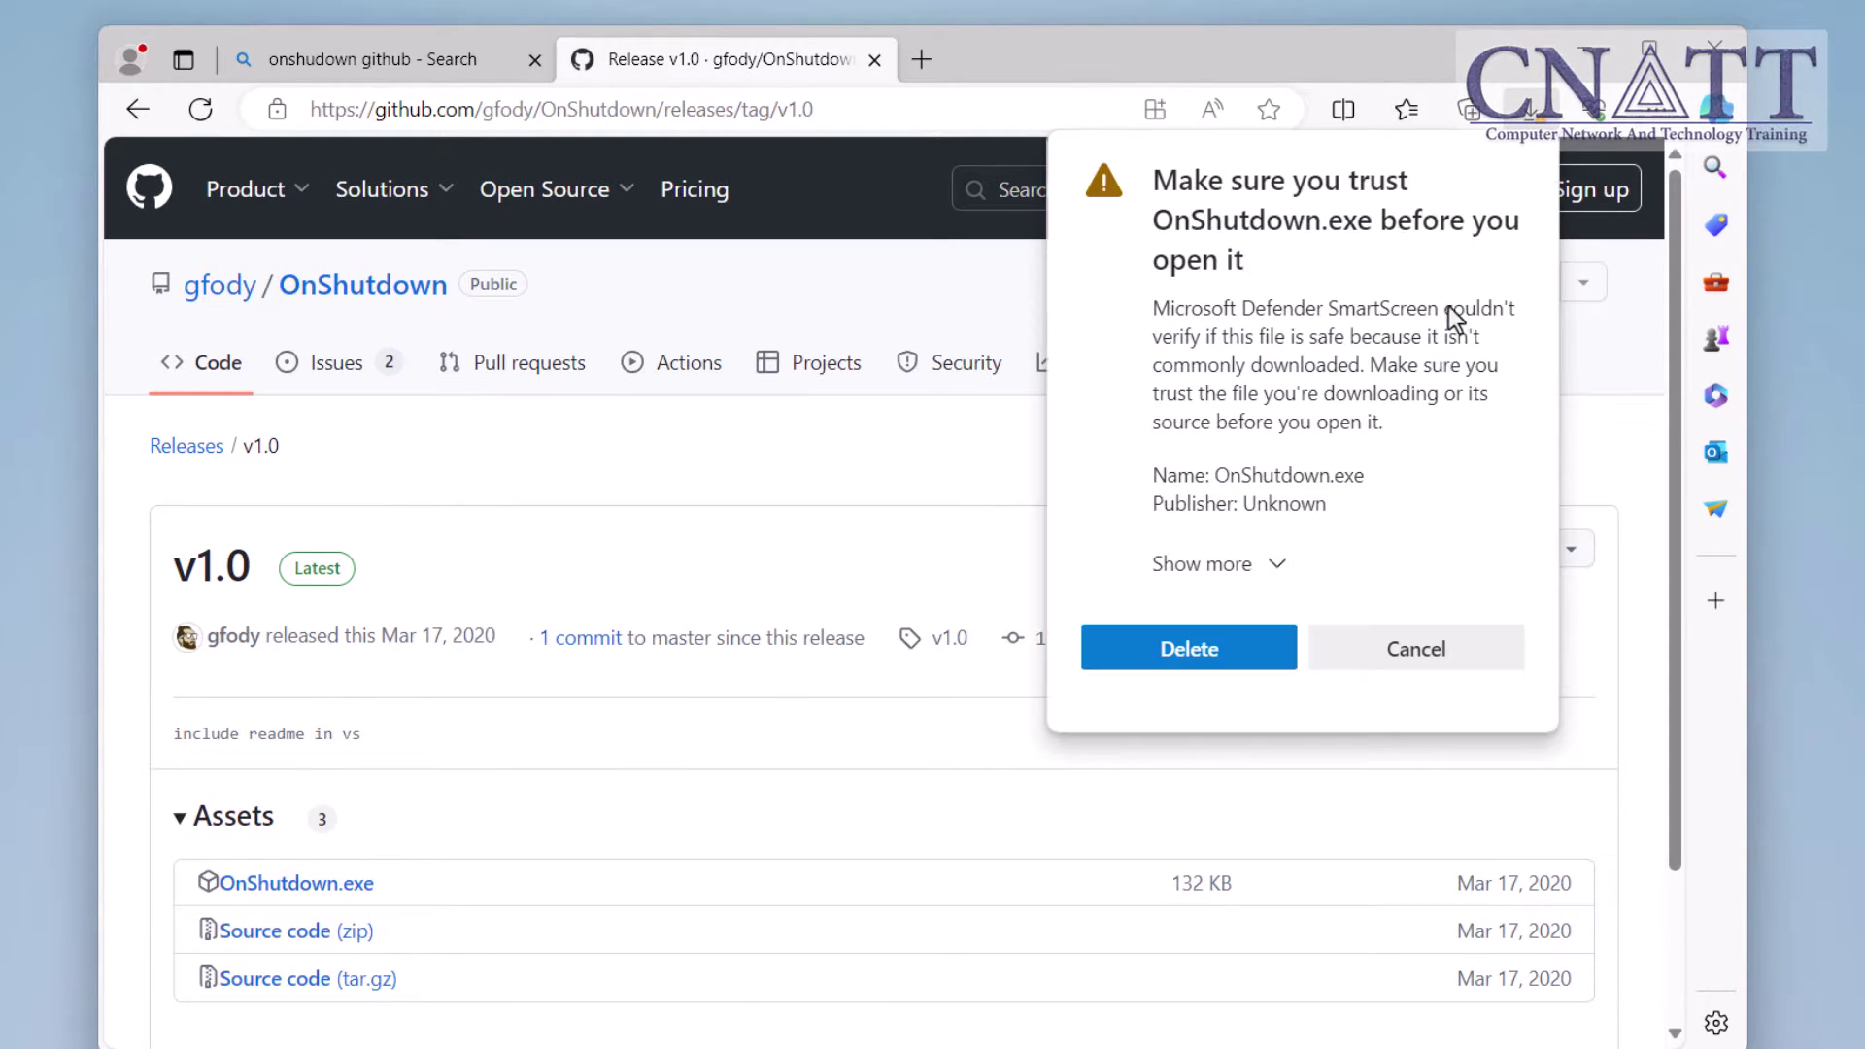
pyautogui.click(1288, 581)
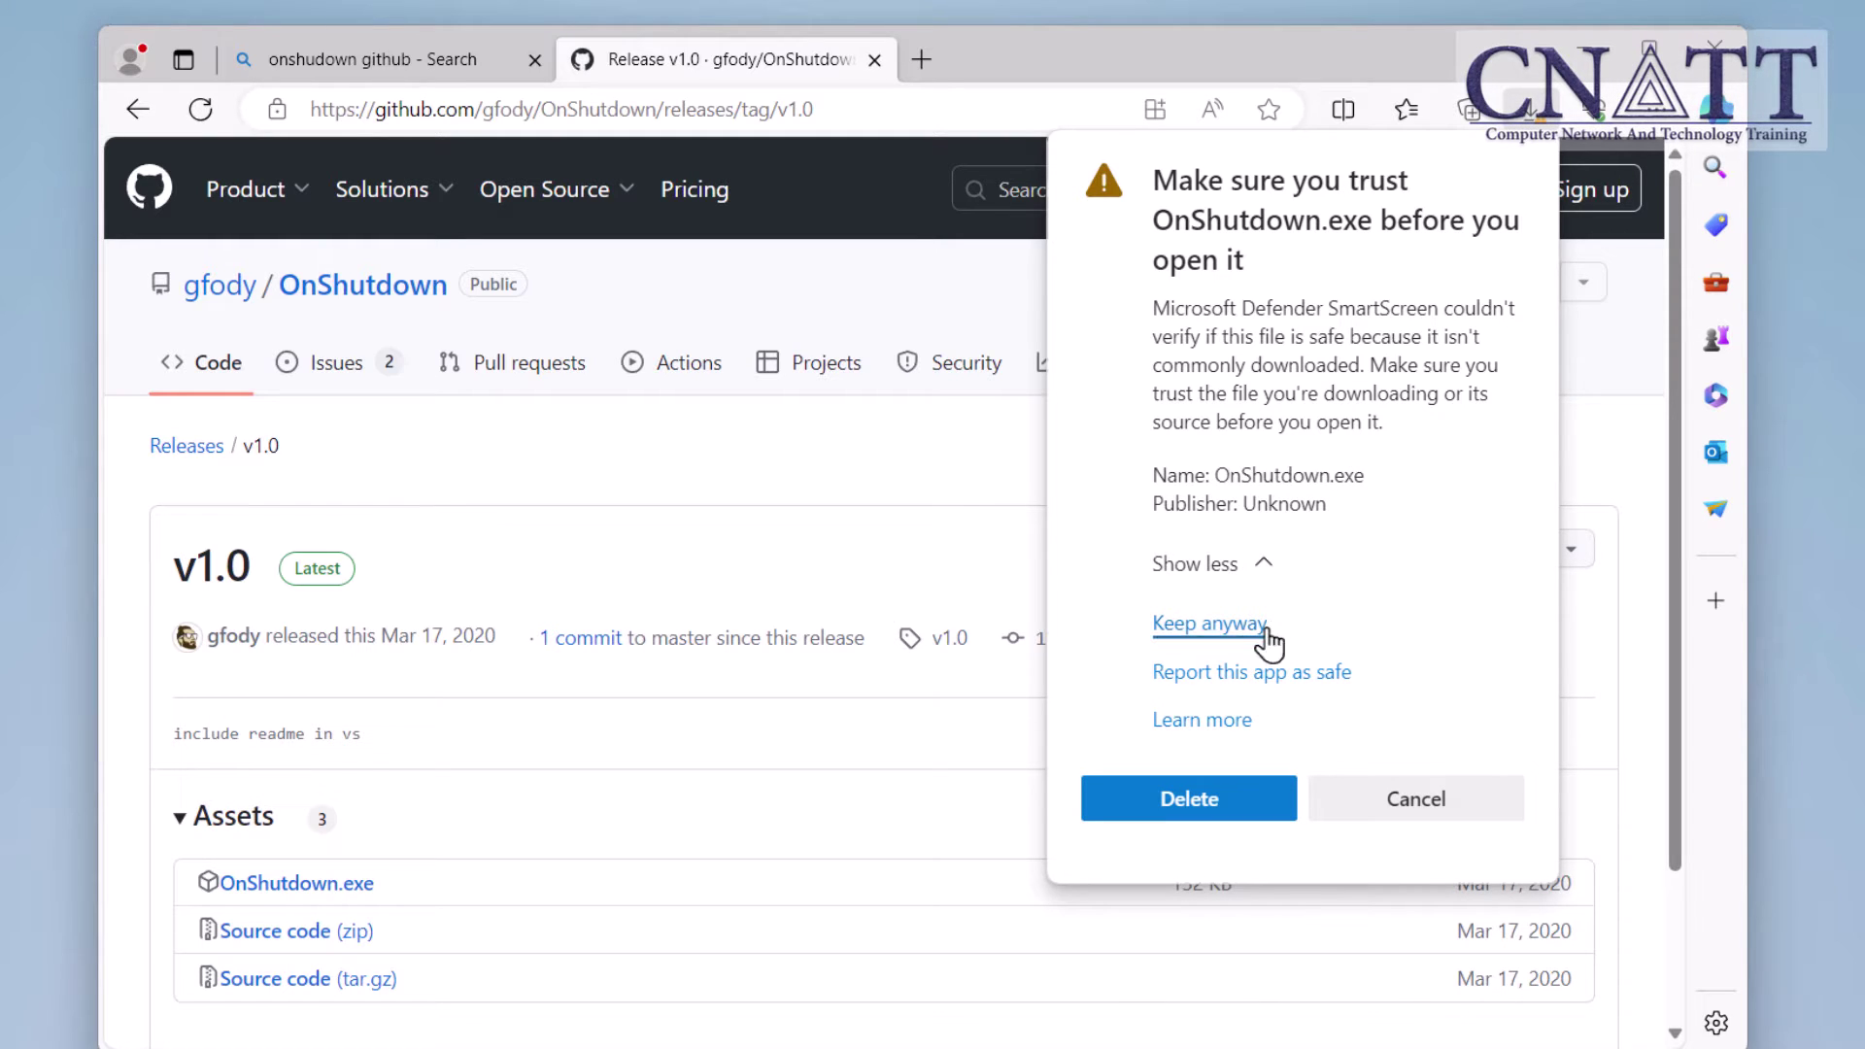
pyautogui.click(1265, 629)
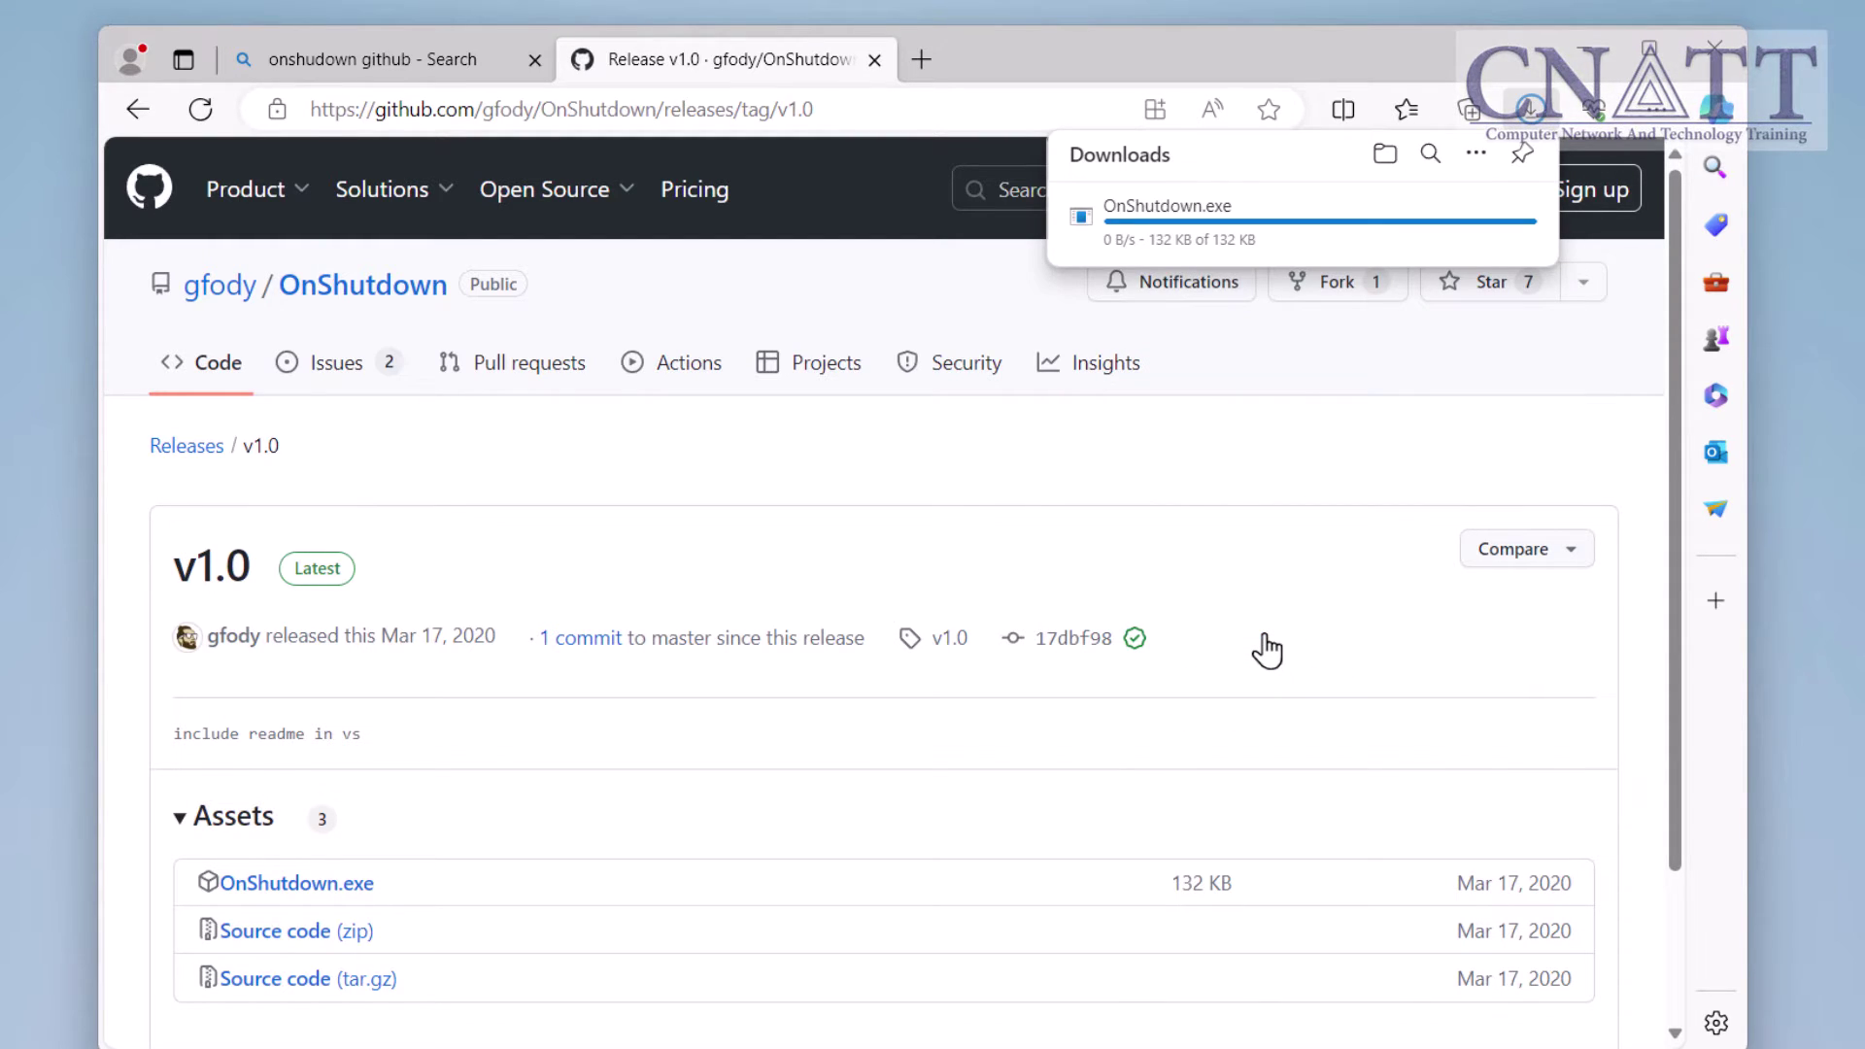
# Show OnShutdown.exe in the Downloads folder, close Edge, and copy the file
pyautogui.click(1385, 154)
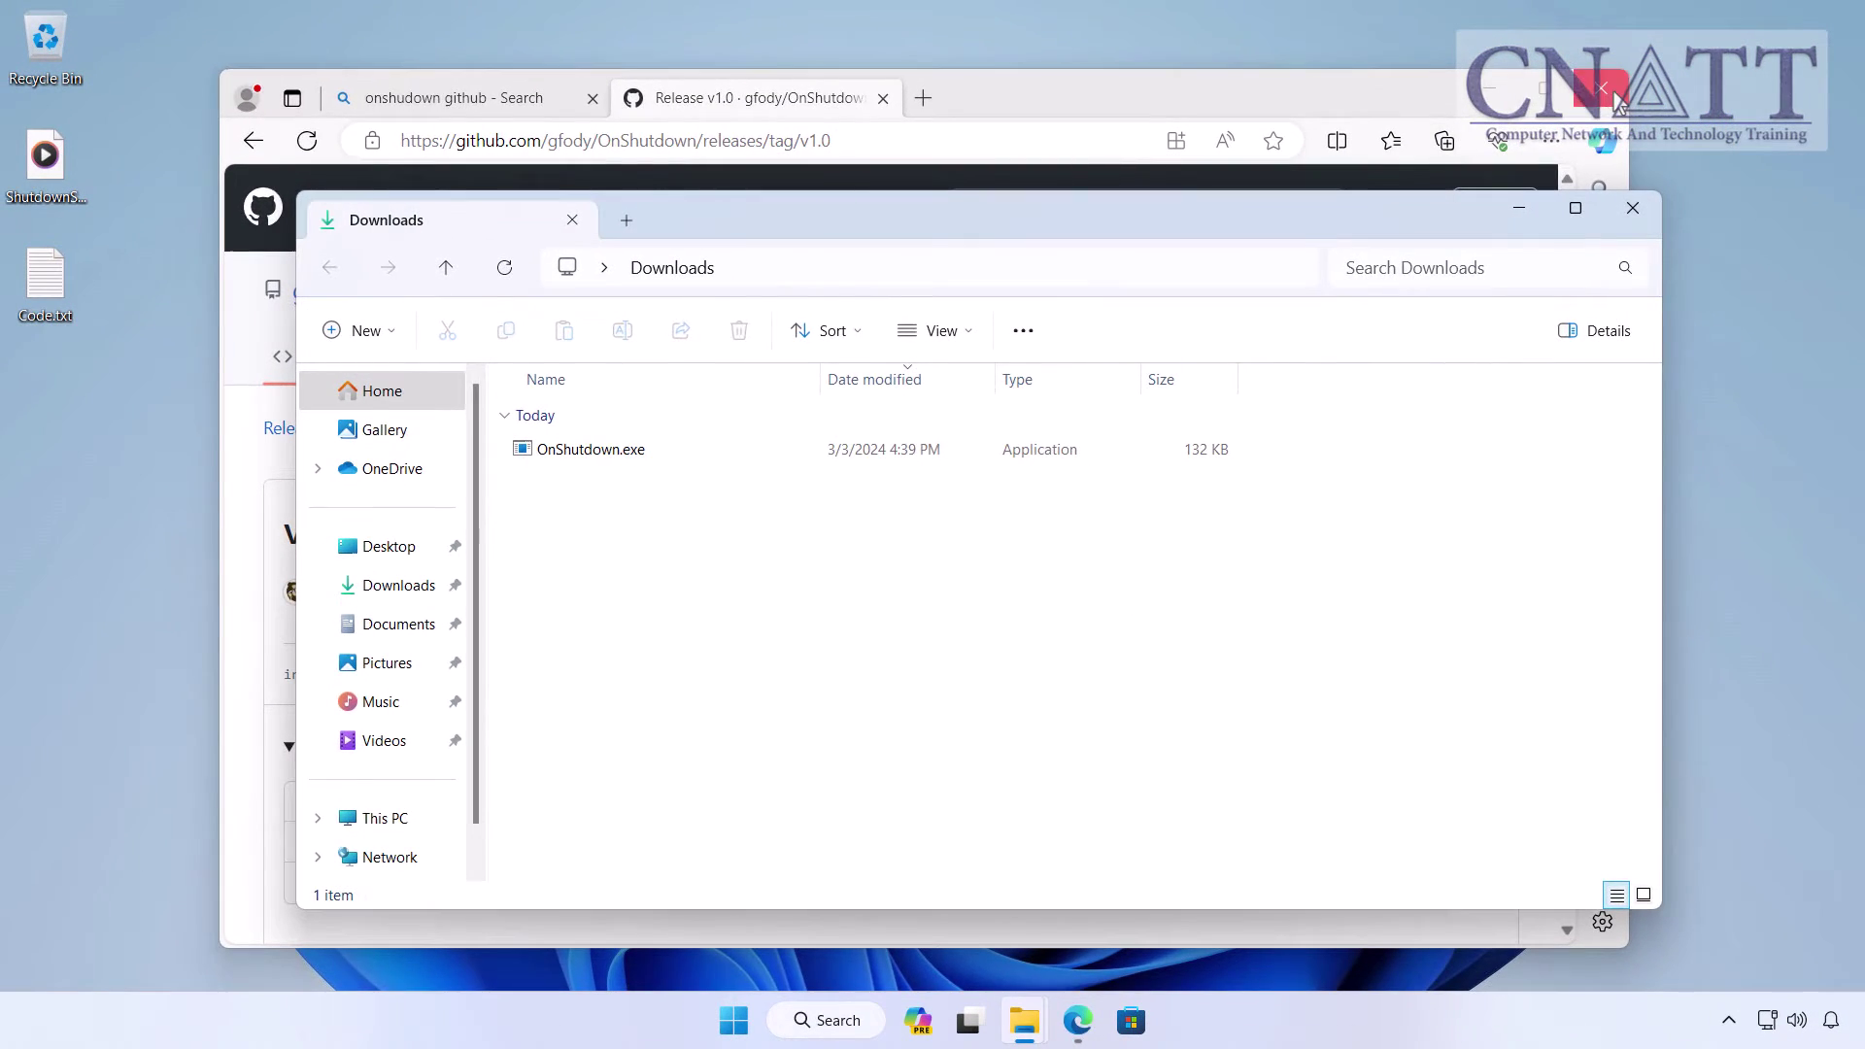
pyautogui.click(1614, 95)
pyautogui.click(594, 456)
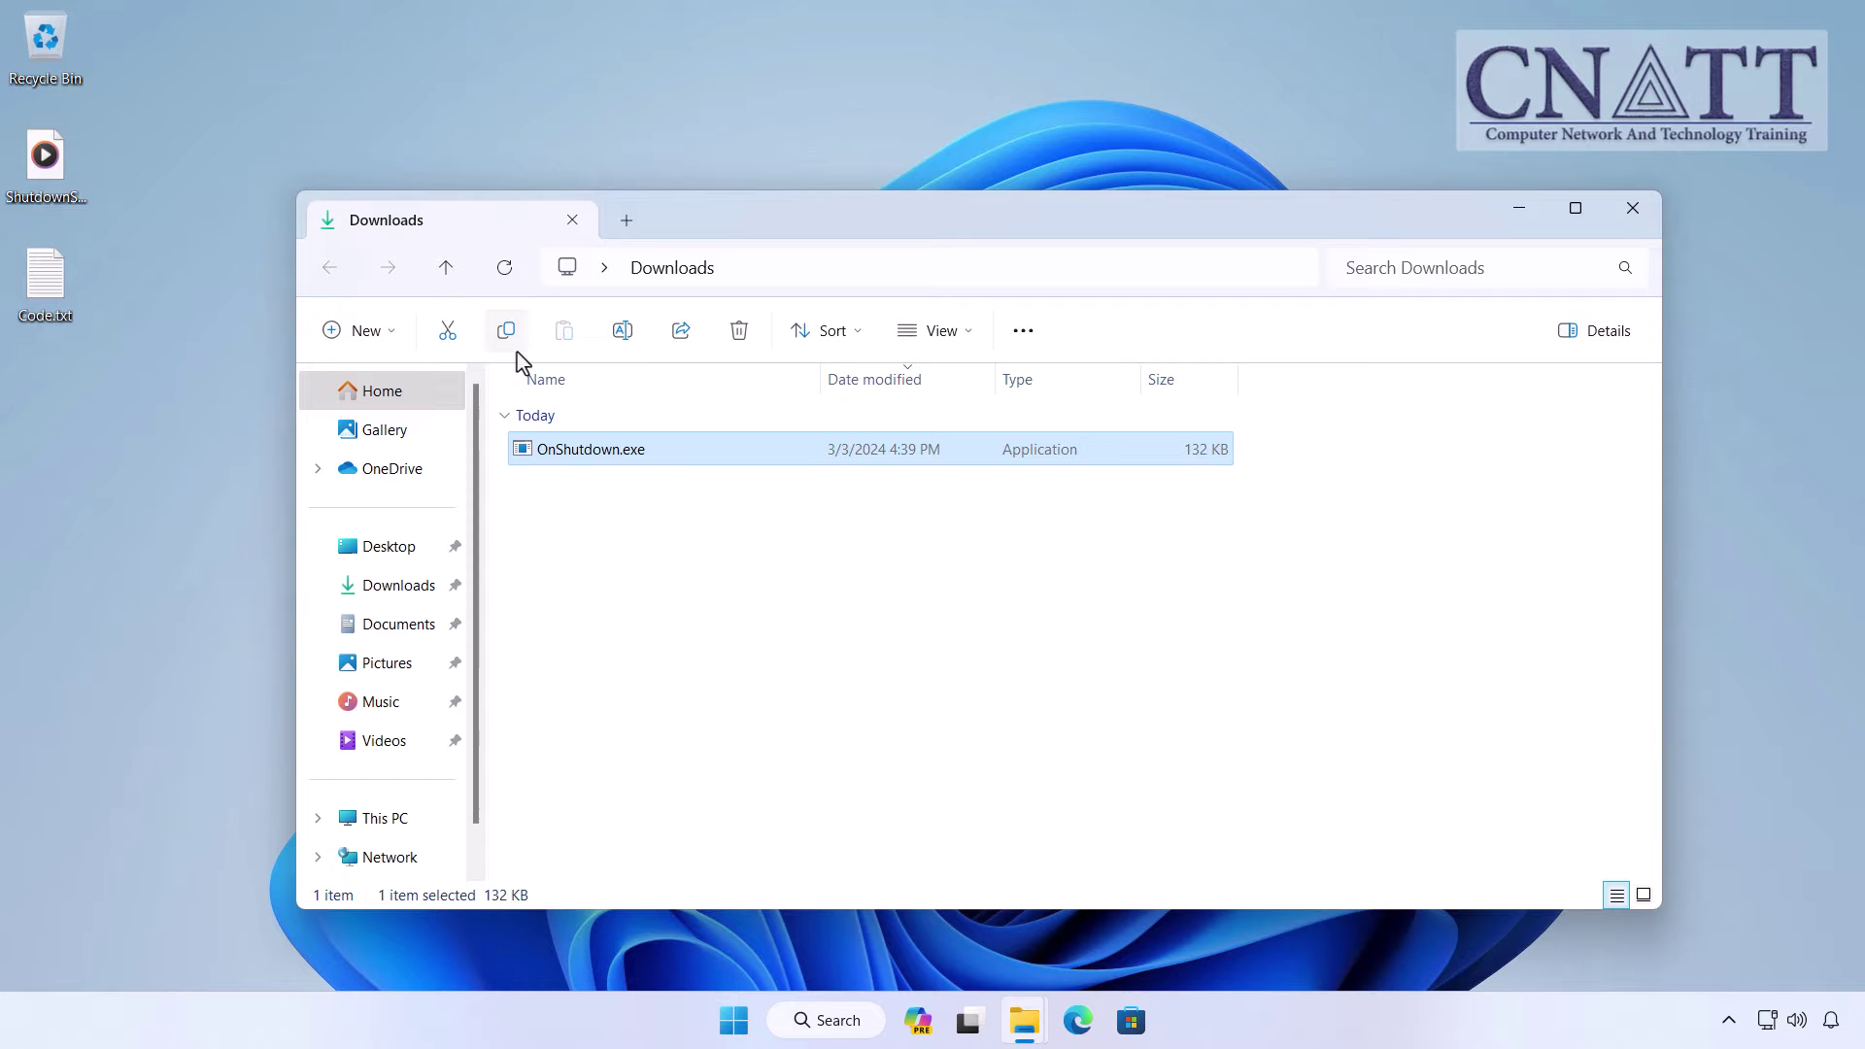
pyautogui.click(517, 351)
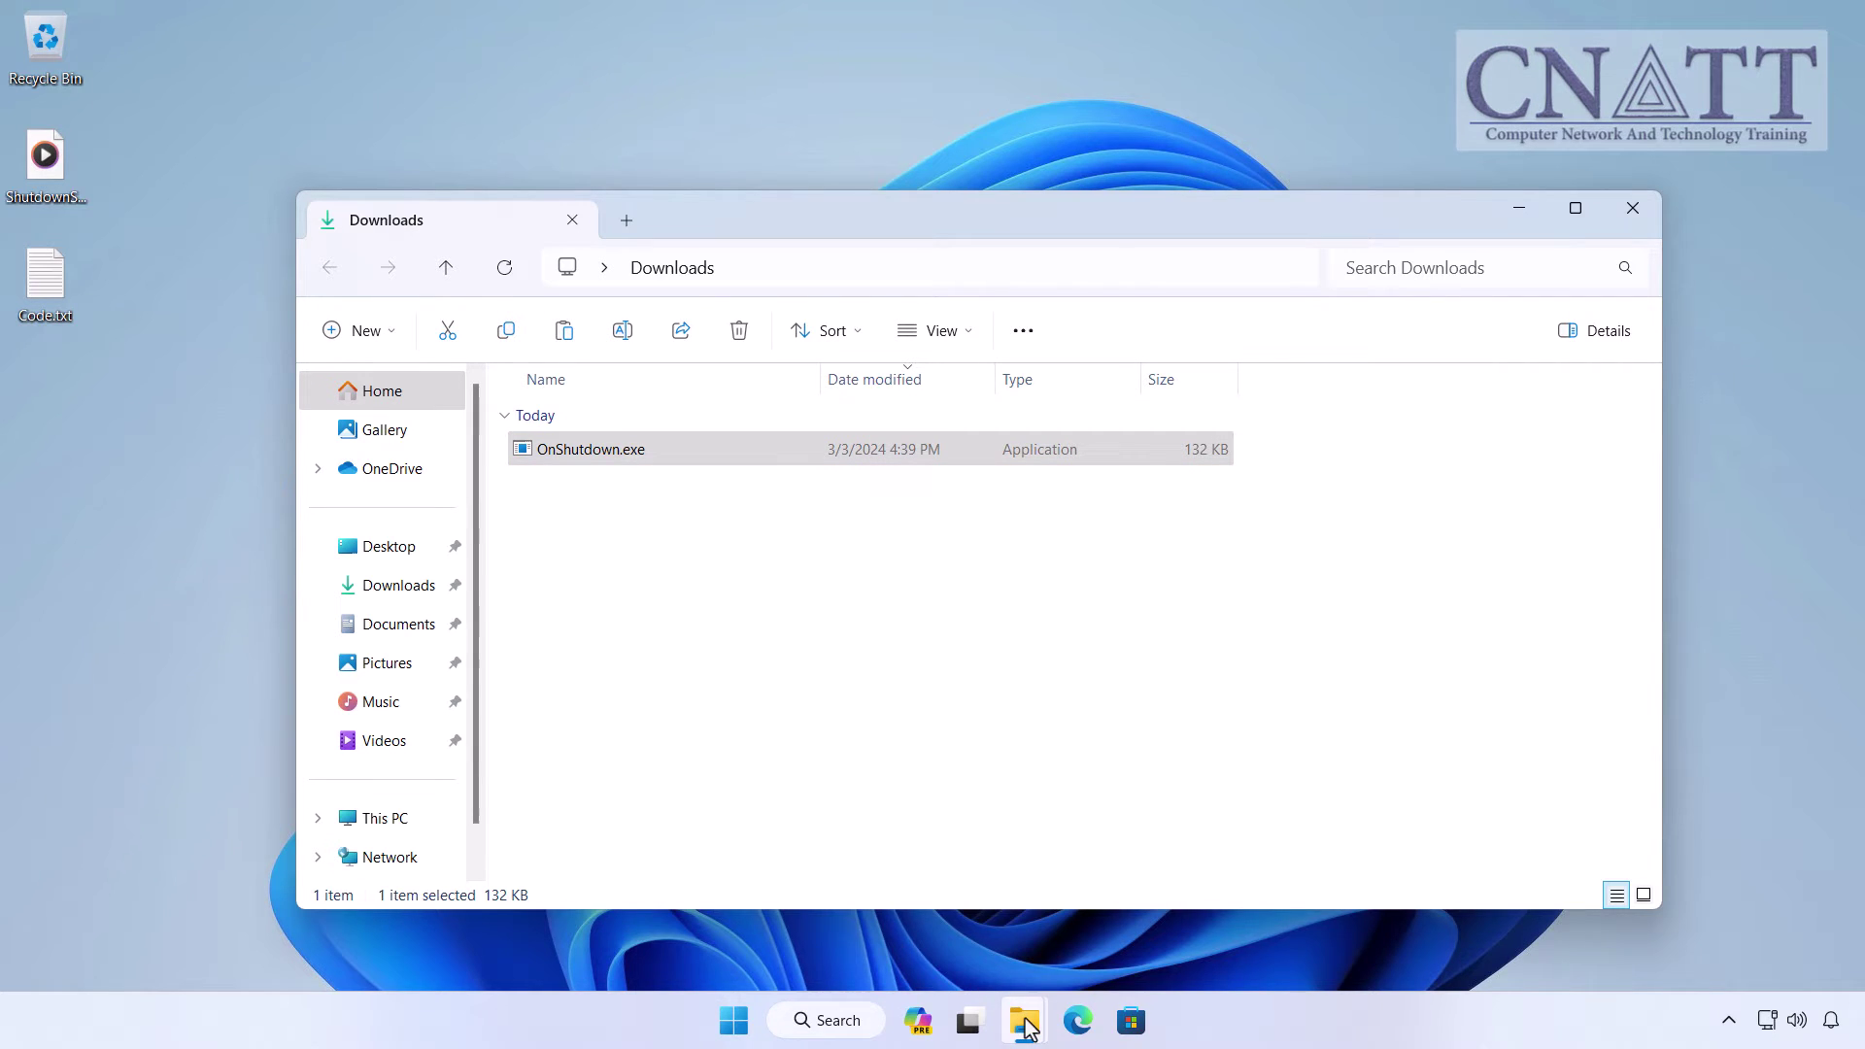
# Paste OnShutdown.exe into C:\Media, then close Downloads and minimize the Media window
pyautogui.moveTo(1023, 1022)
pyautogui.click(928, 913)
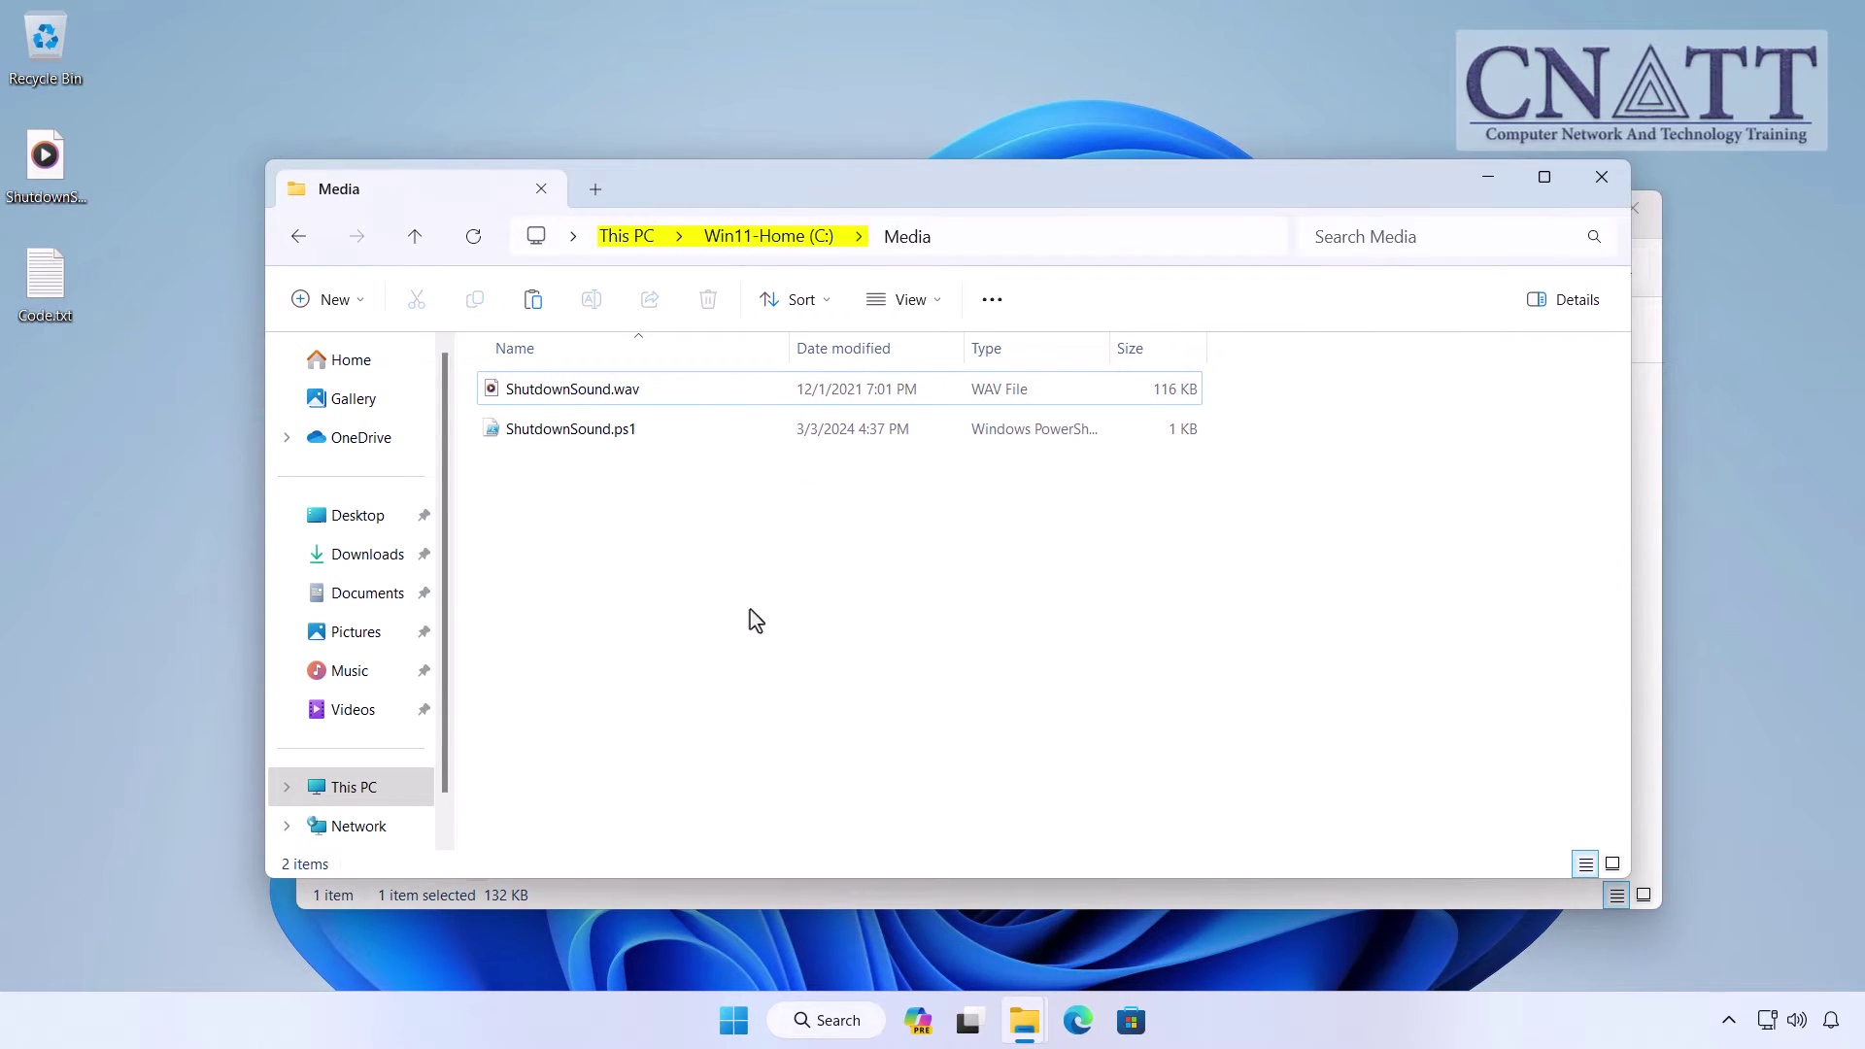
pyautogui.click(534, 303)
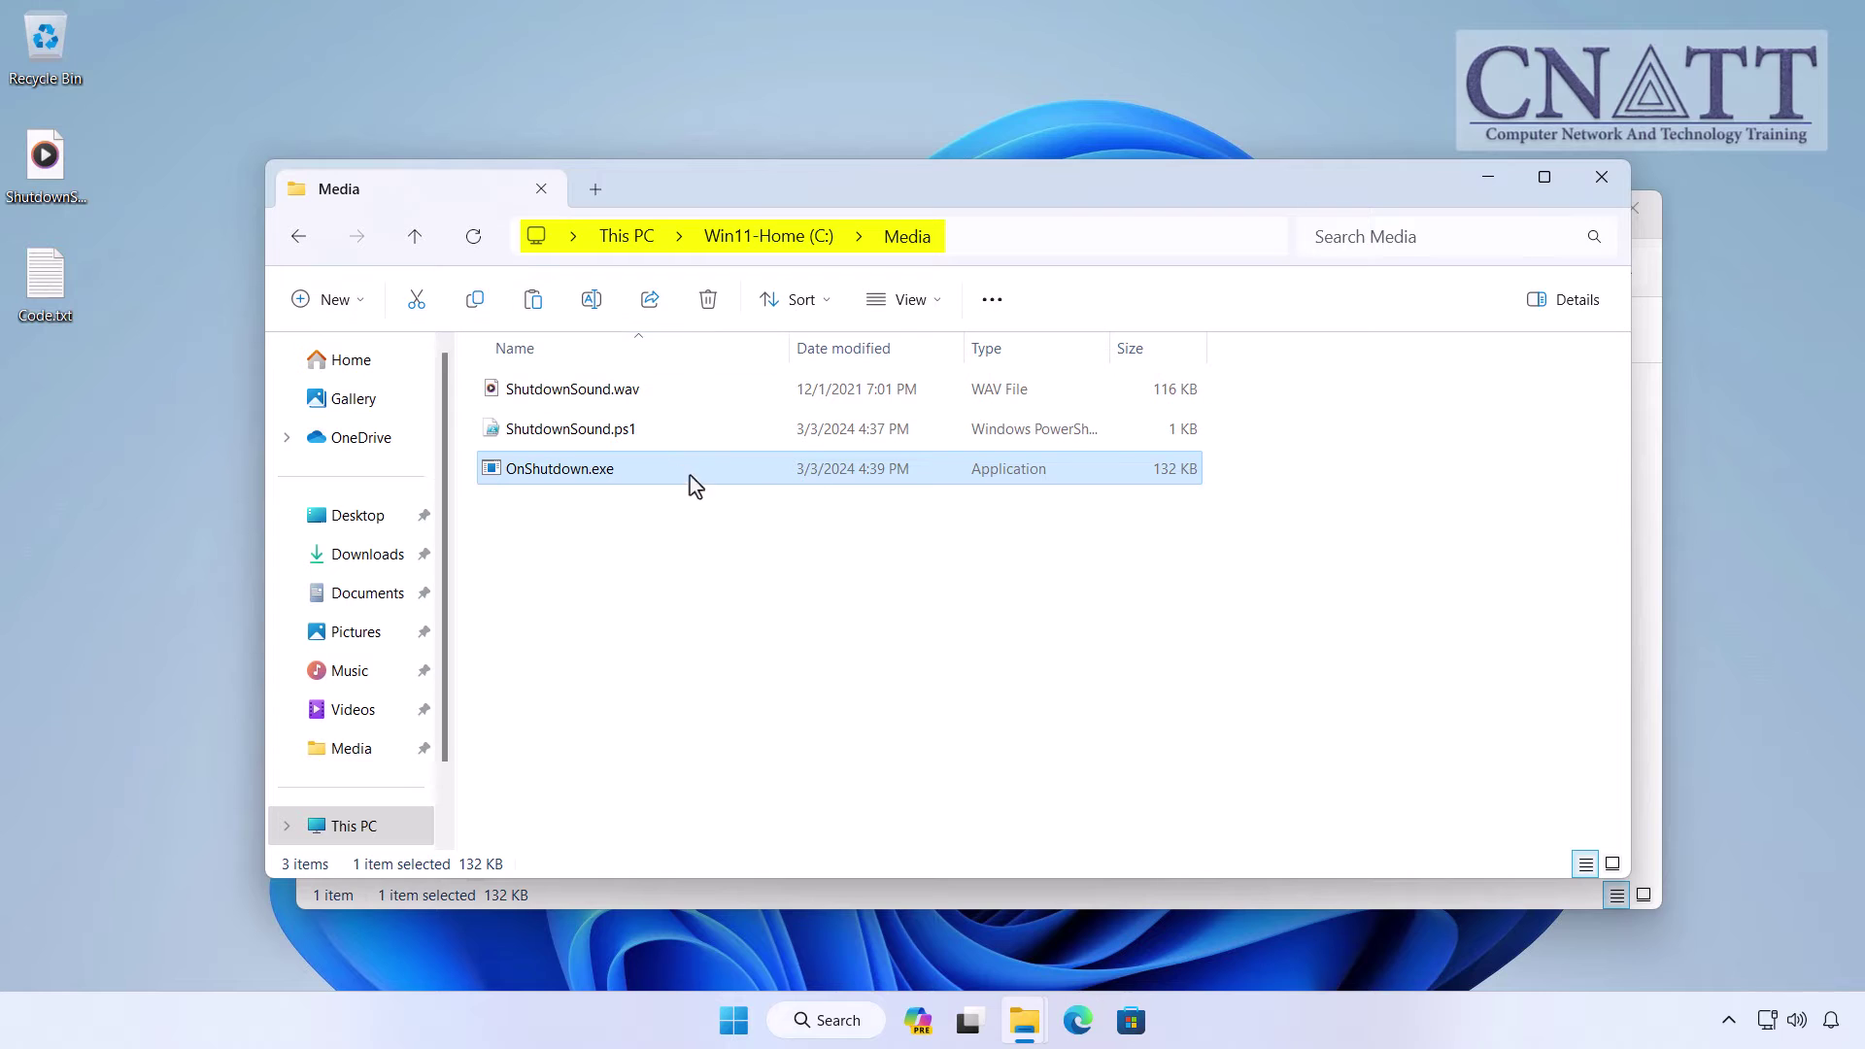
pyautogui.click(842, 619)
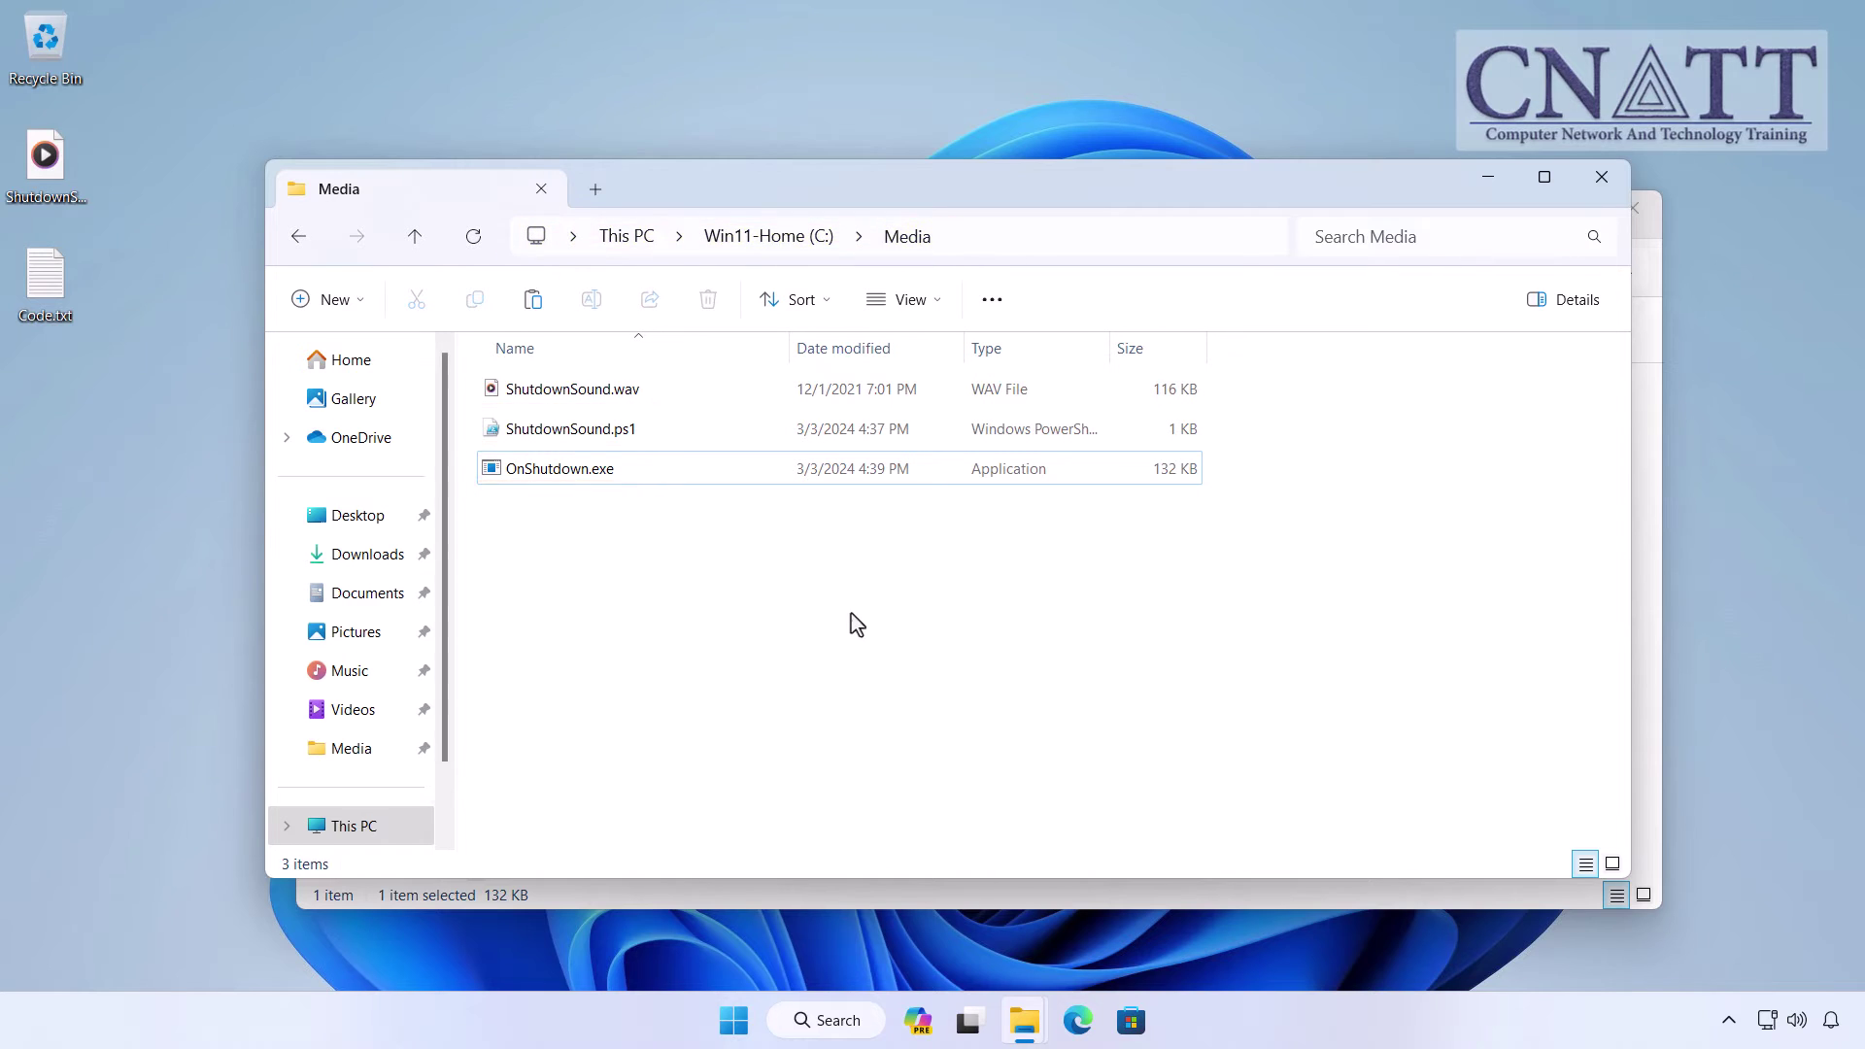
pyautogui.click(1634, 202)
pyautogui.click(1487, 177)
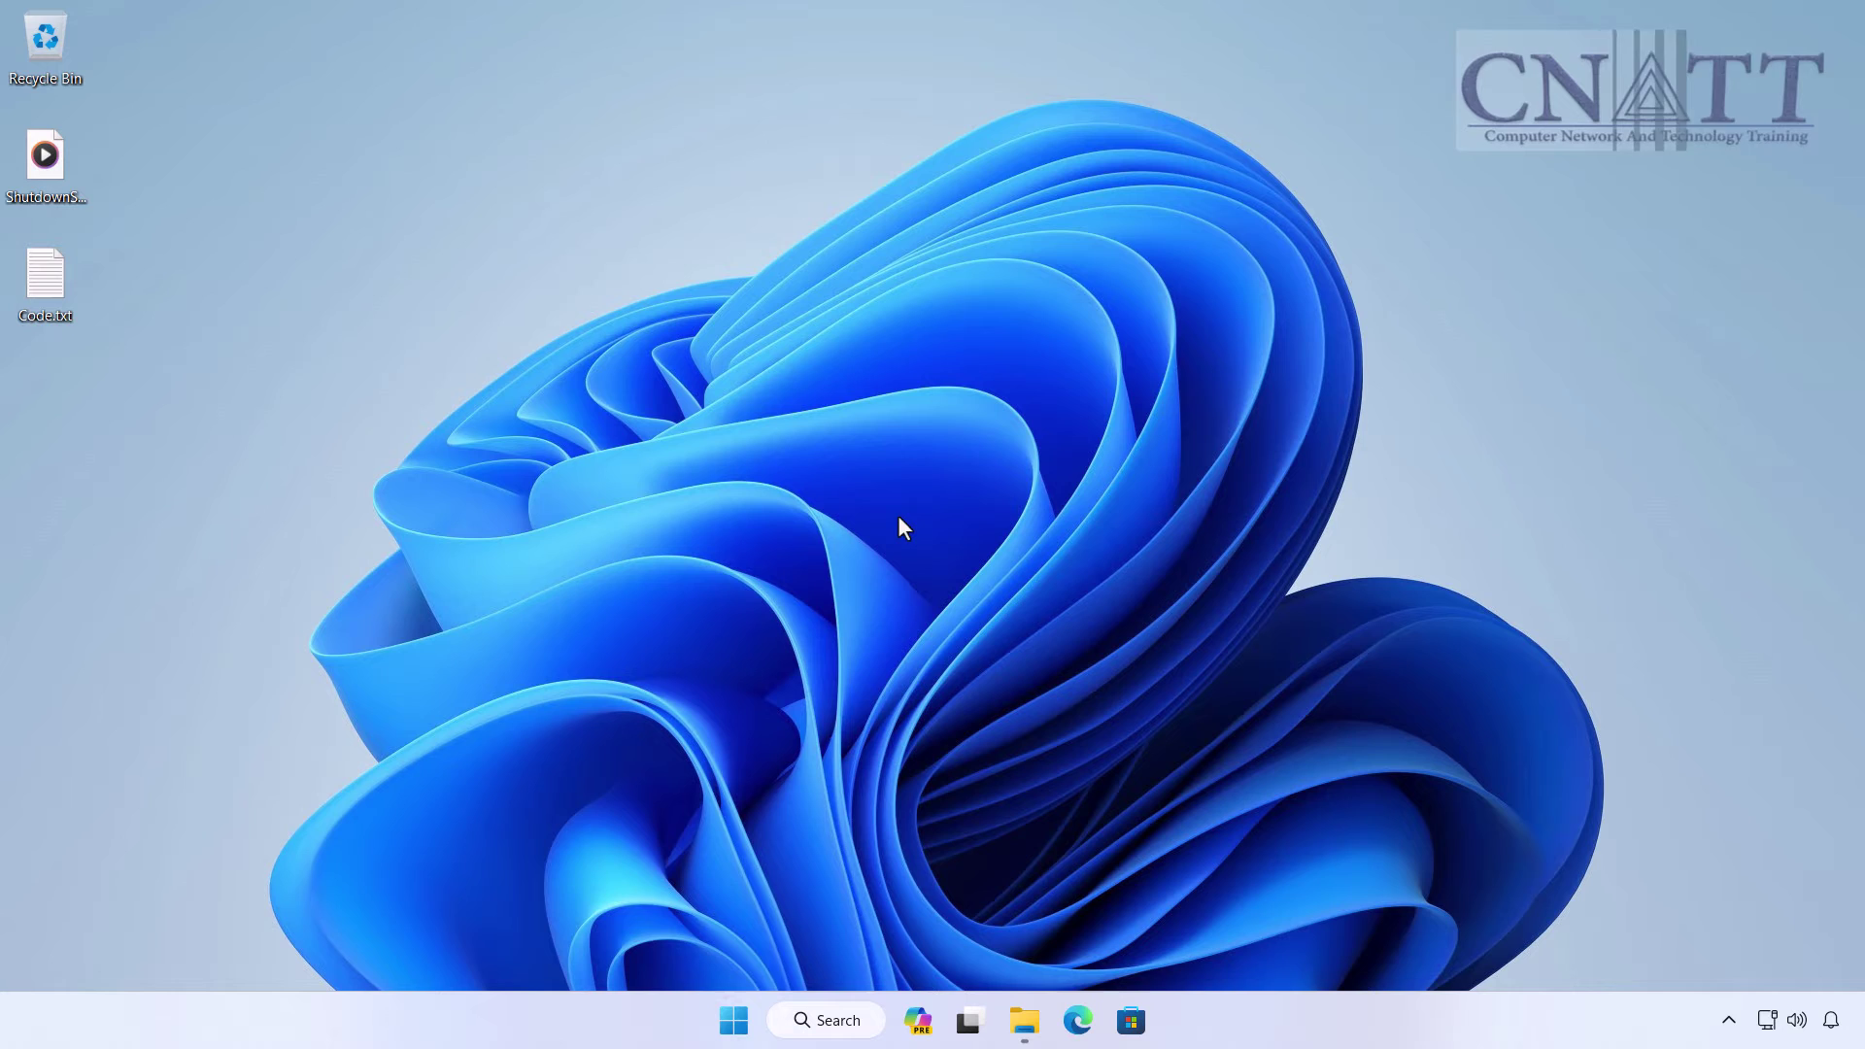
# Launch Windows PowerShell as administrator from Start search
pyautogui.click(726, 1035)
pyautogui.write('p')
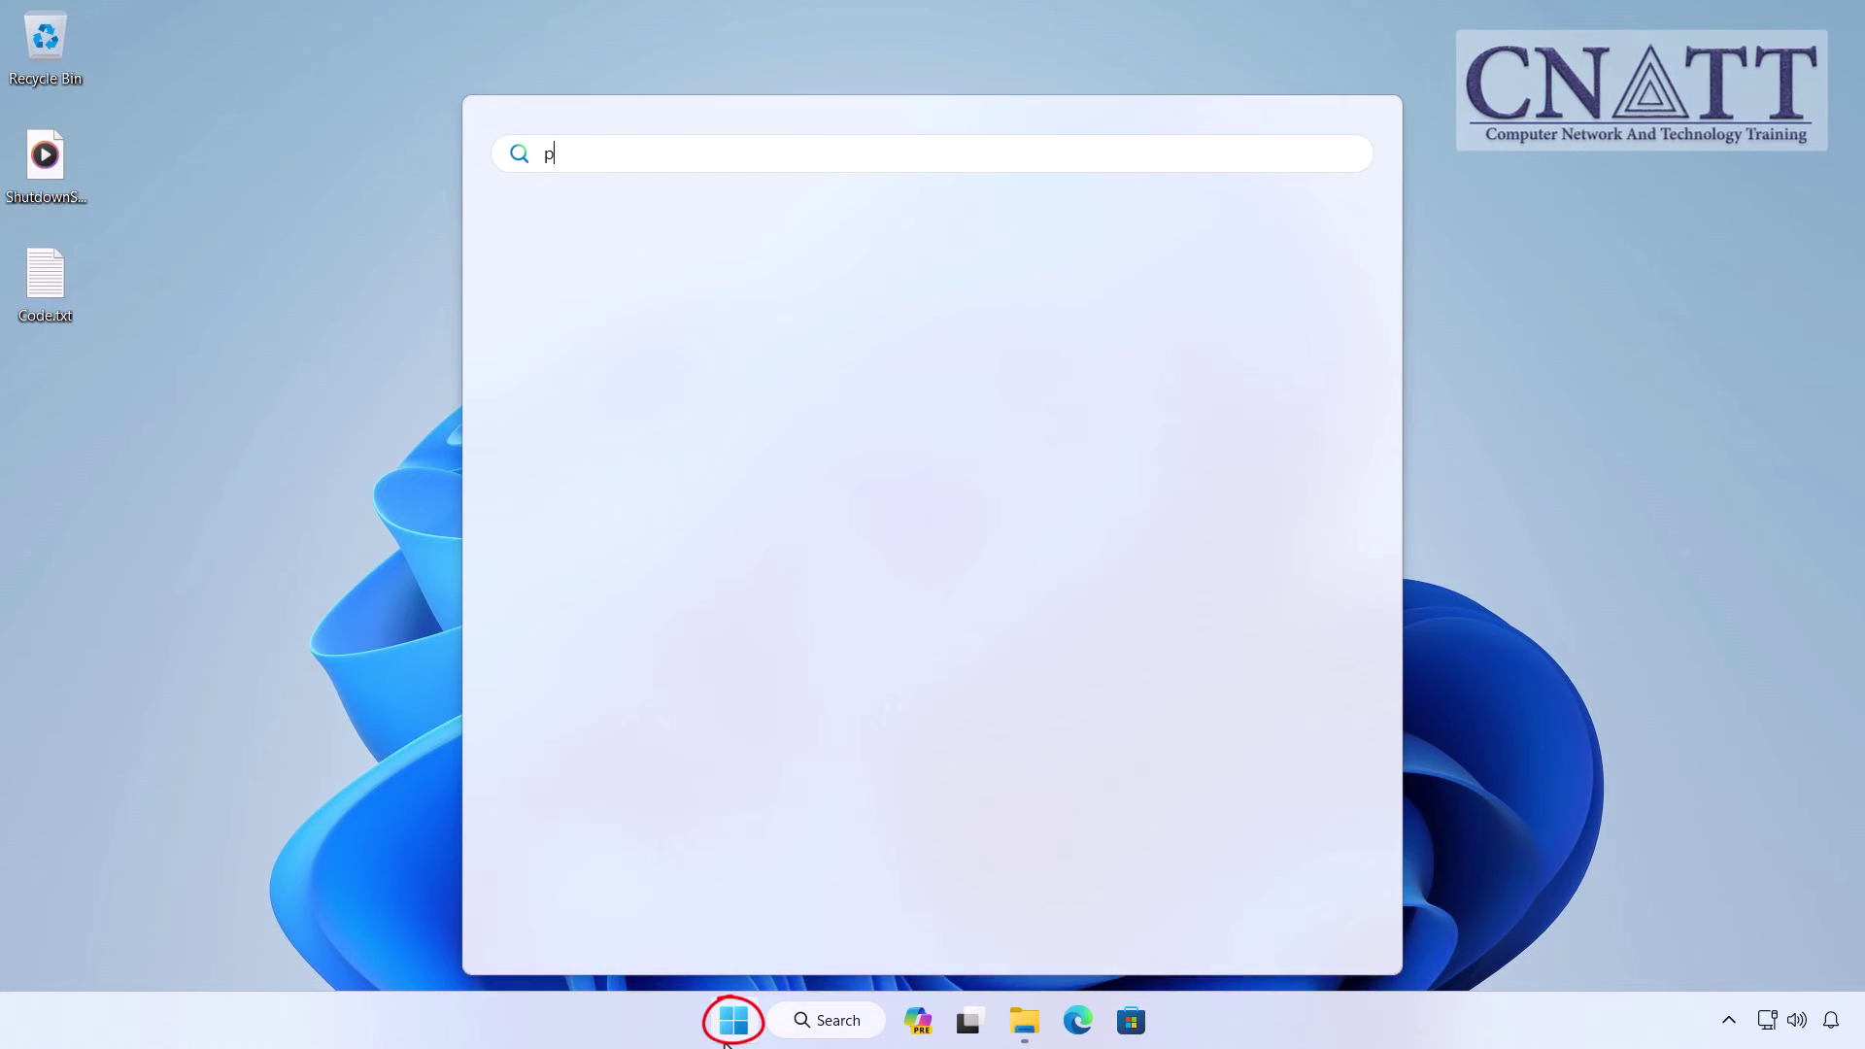
pyautogui.write('owershell')
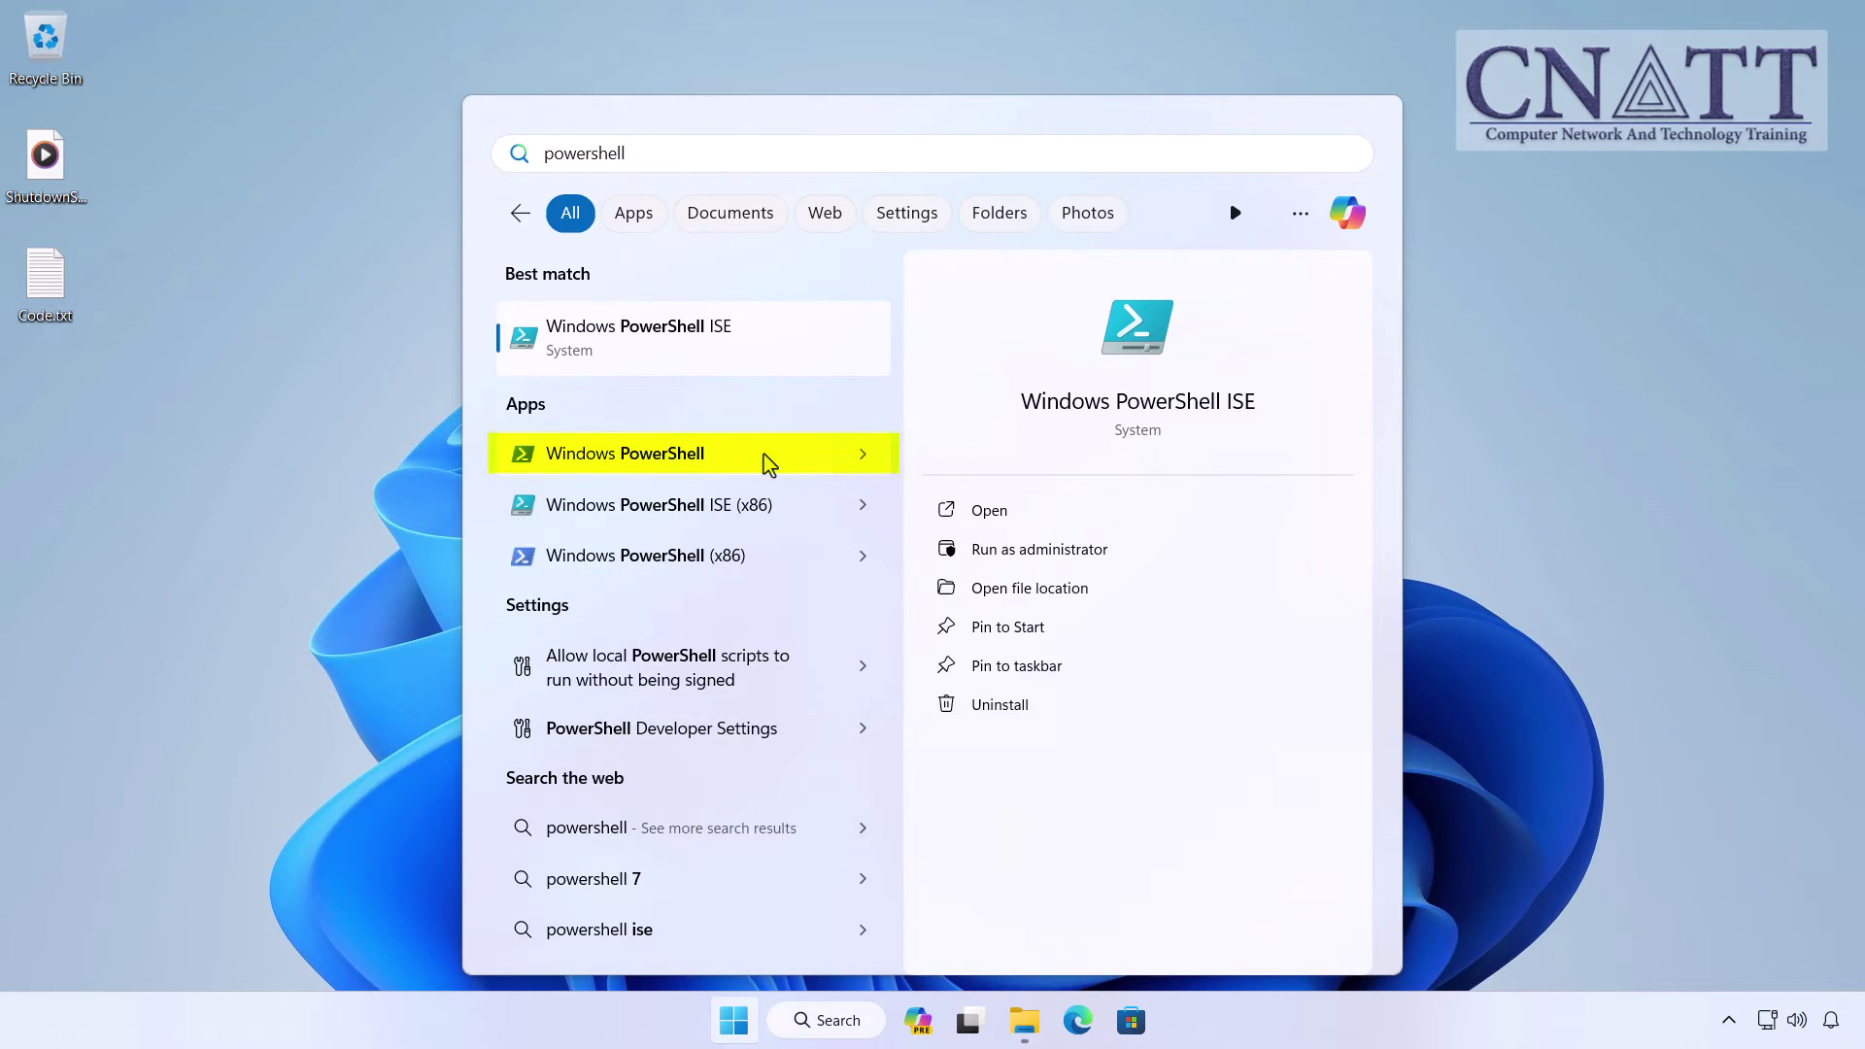
pyautogui.rightClick(763, 460)
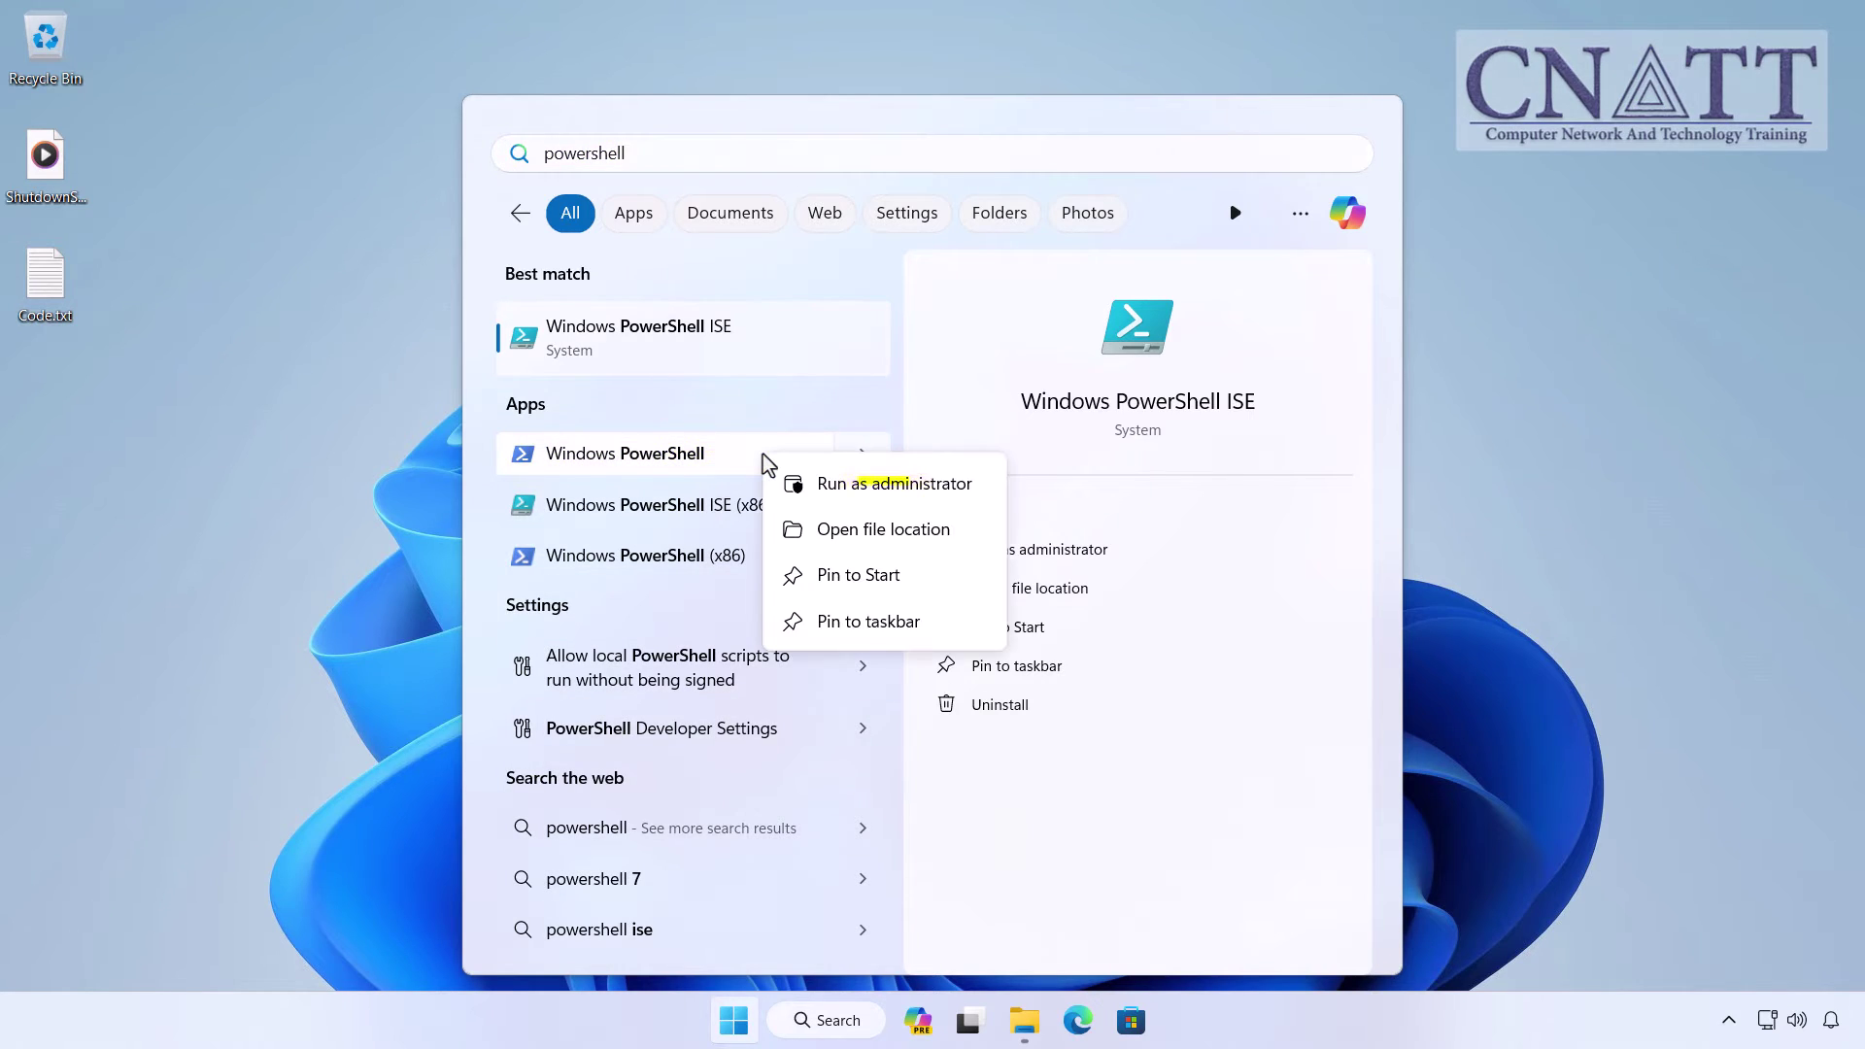
pyautogui.click(932, 499)
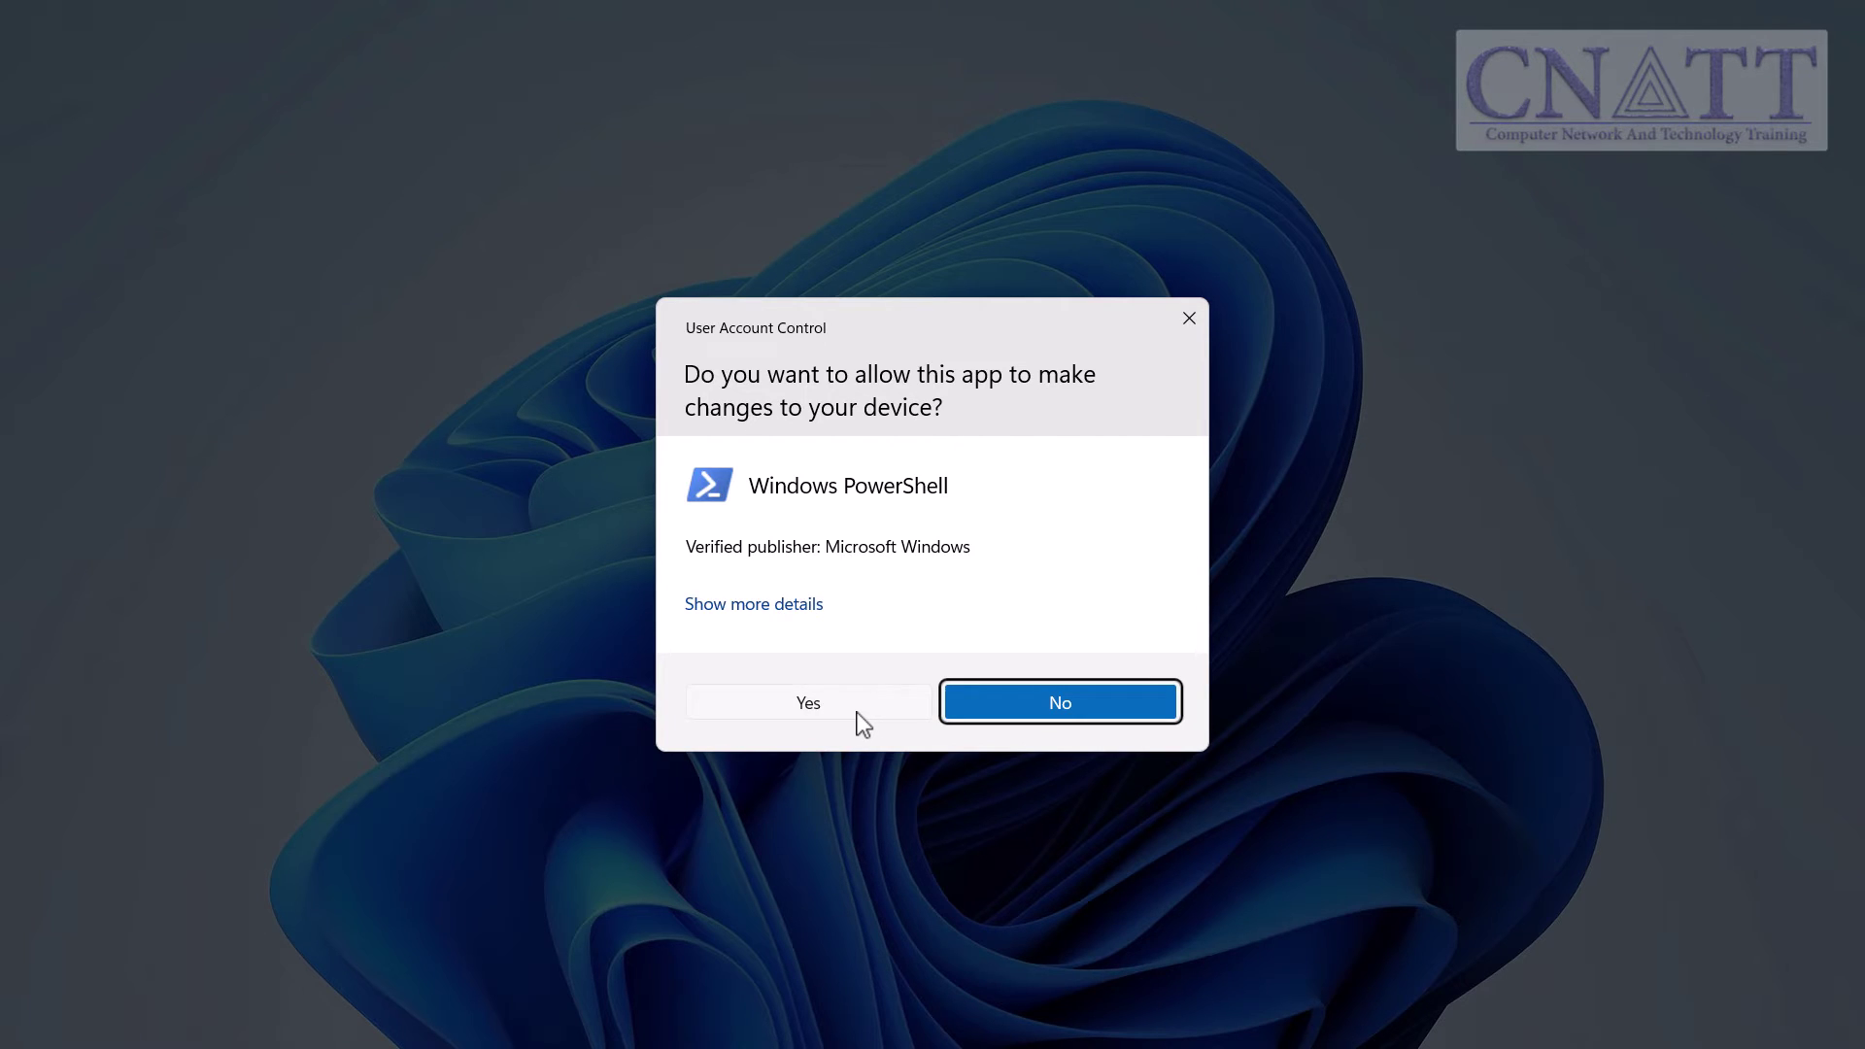
pyautogui.click(856, 712)
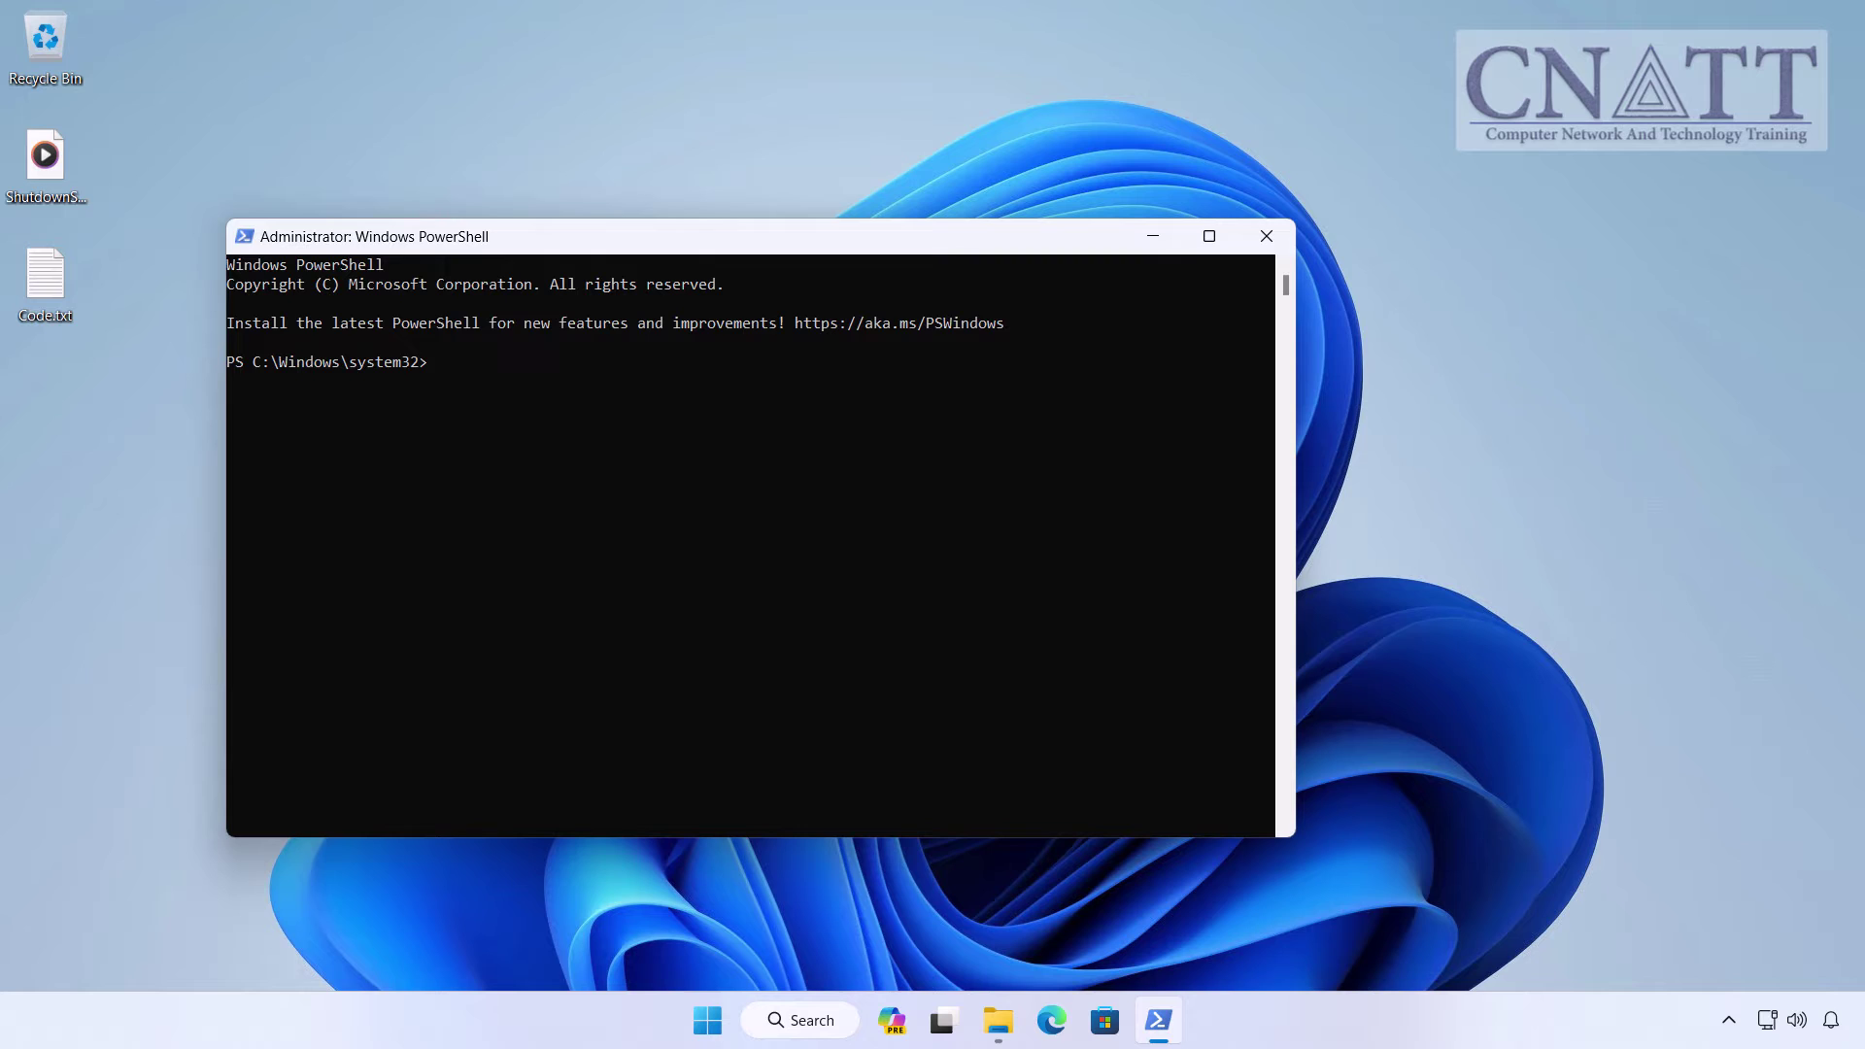
# Copy the New-Service command from Code.txt and run it in PowerShell
pyautogui.doubleClick(47, 296)
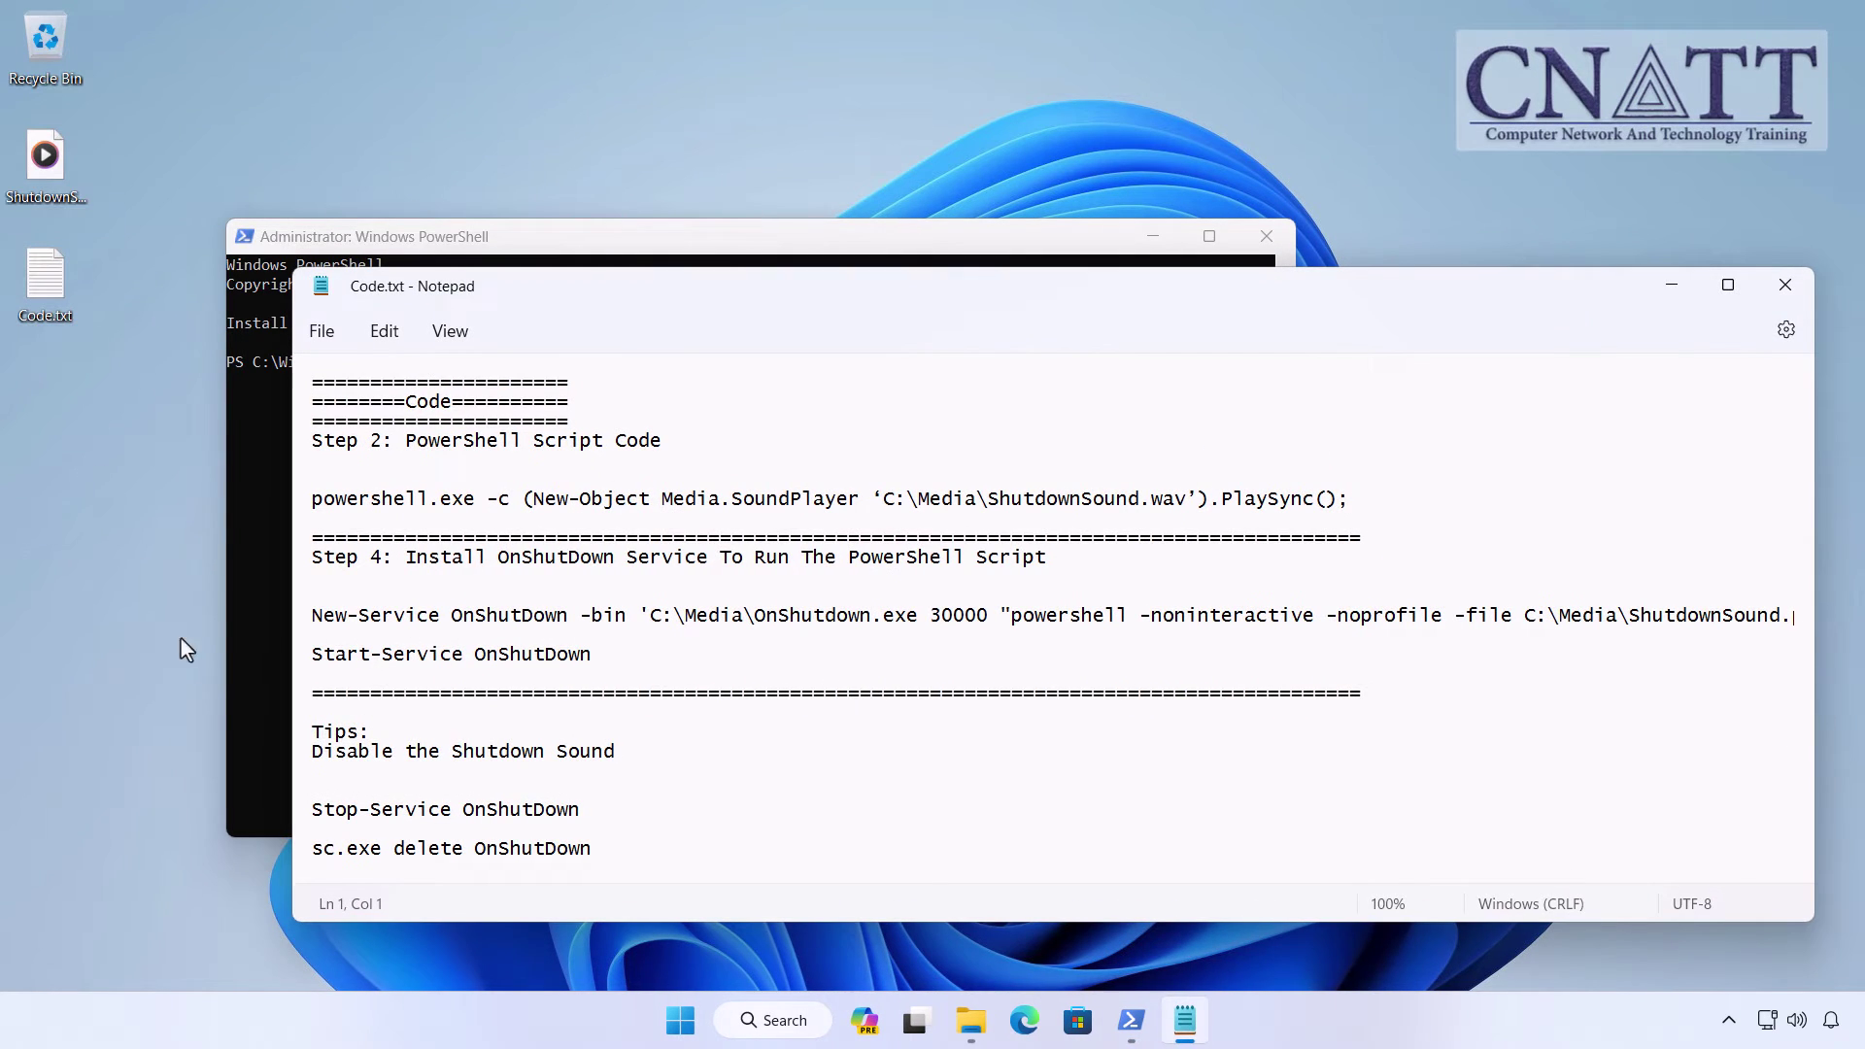
pyautogui.keyDown('ctrl'); pyautogui.scroll(-3, 490, 635); pyautogui.keyUp('ctrl')
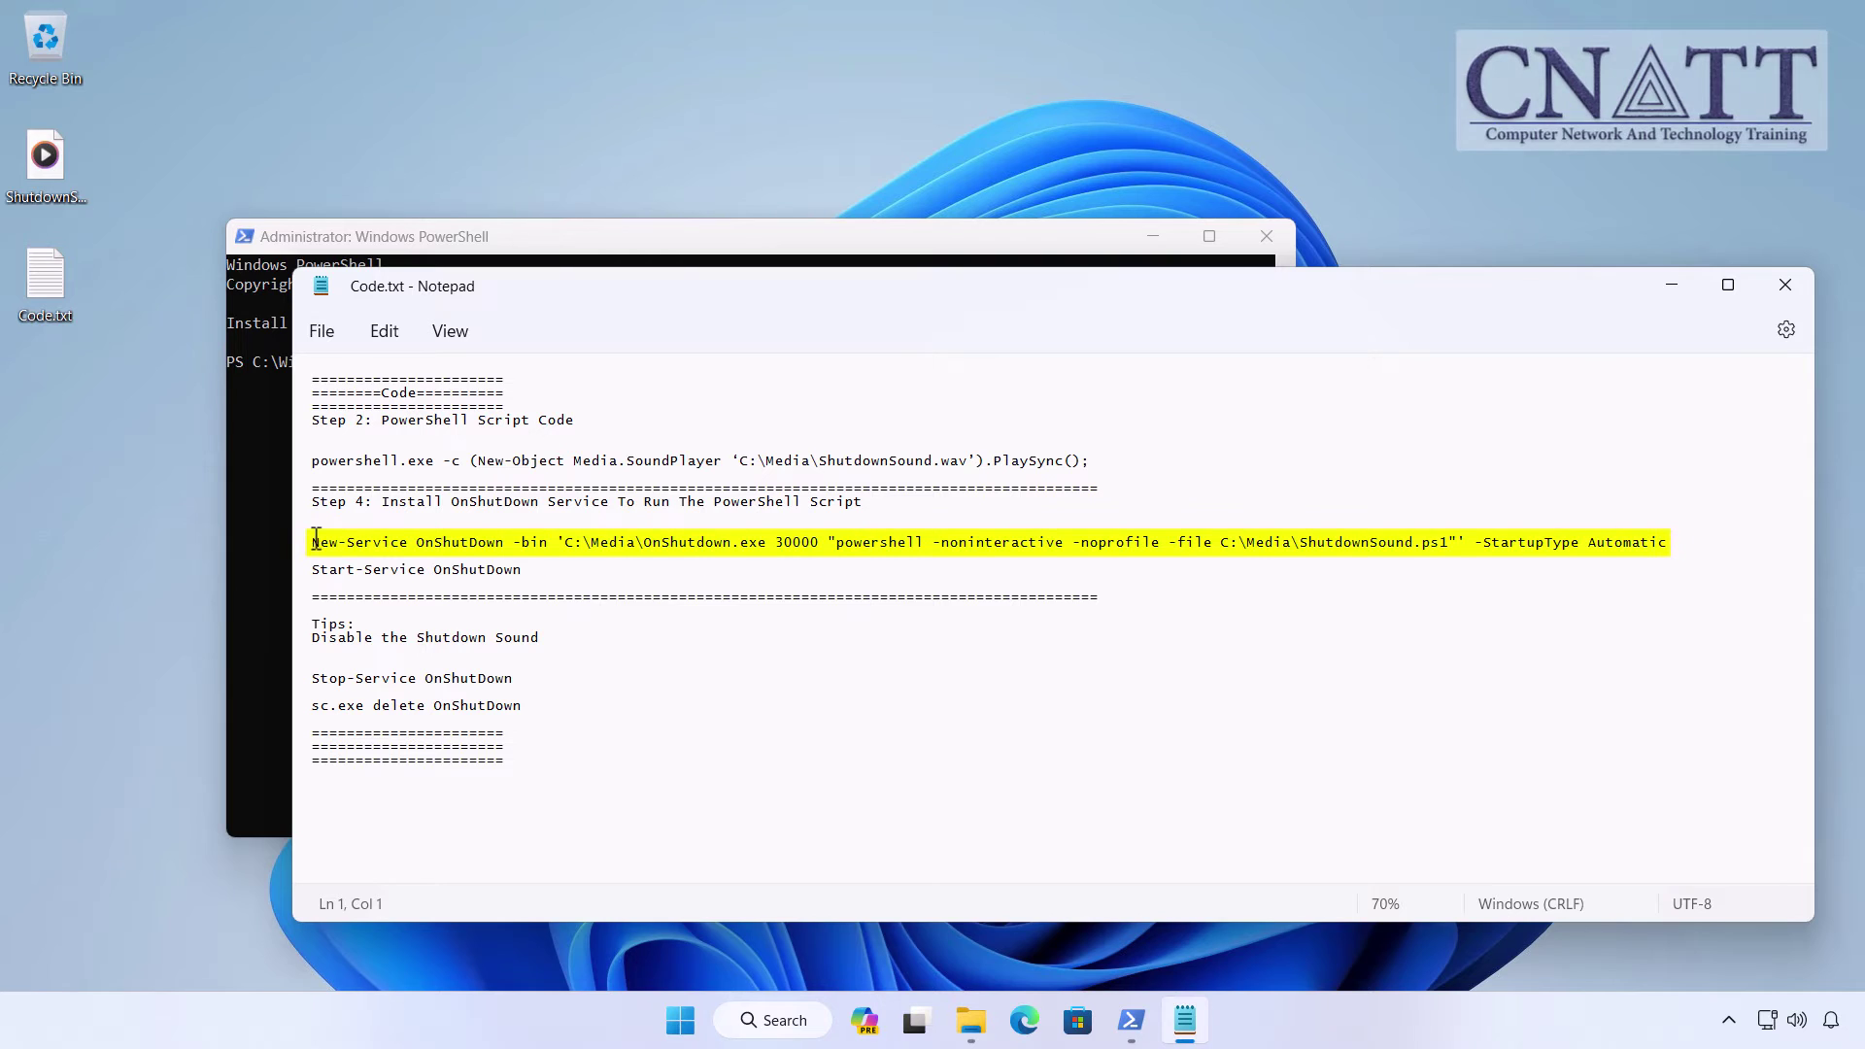
pyautogui.moveTo(316, 536); pyautogui.dragTo(1675, 547)
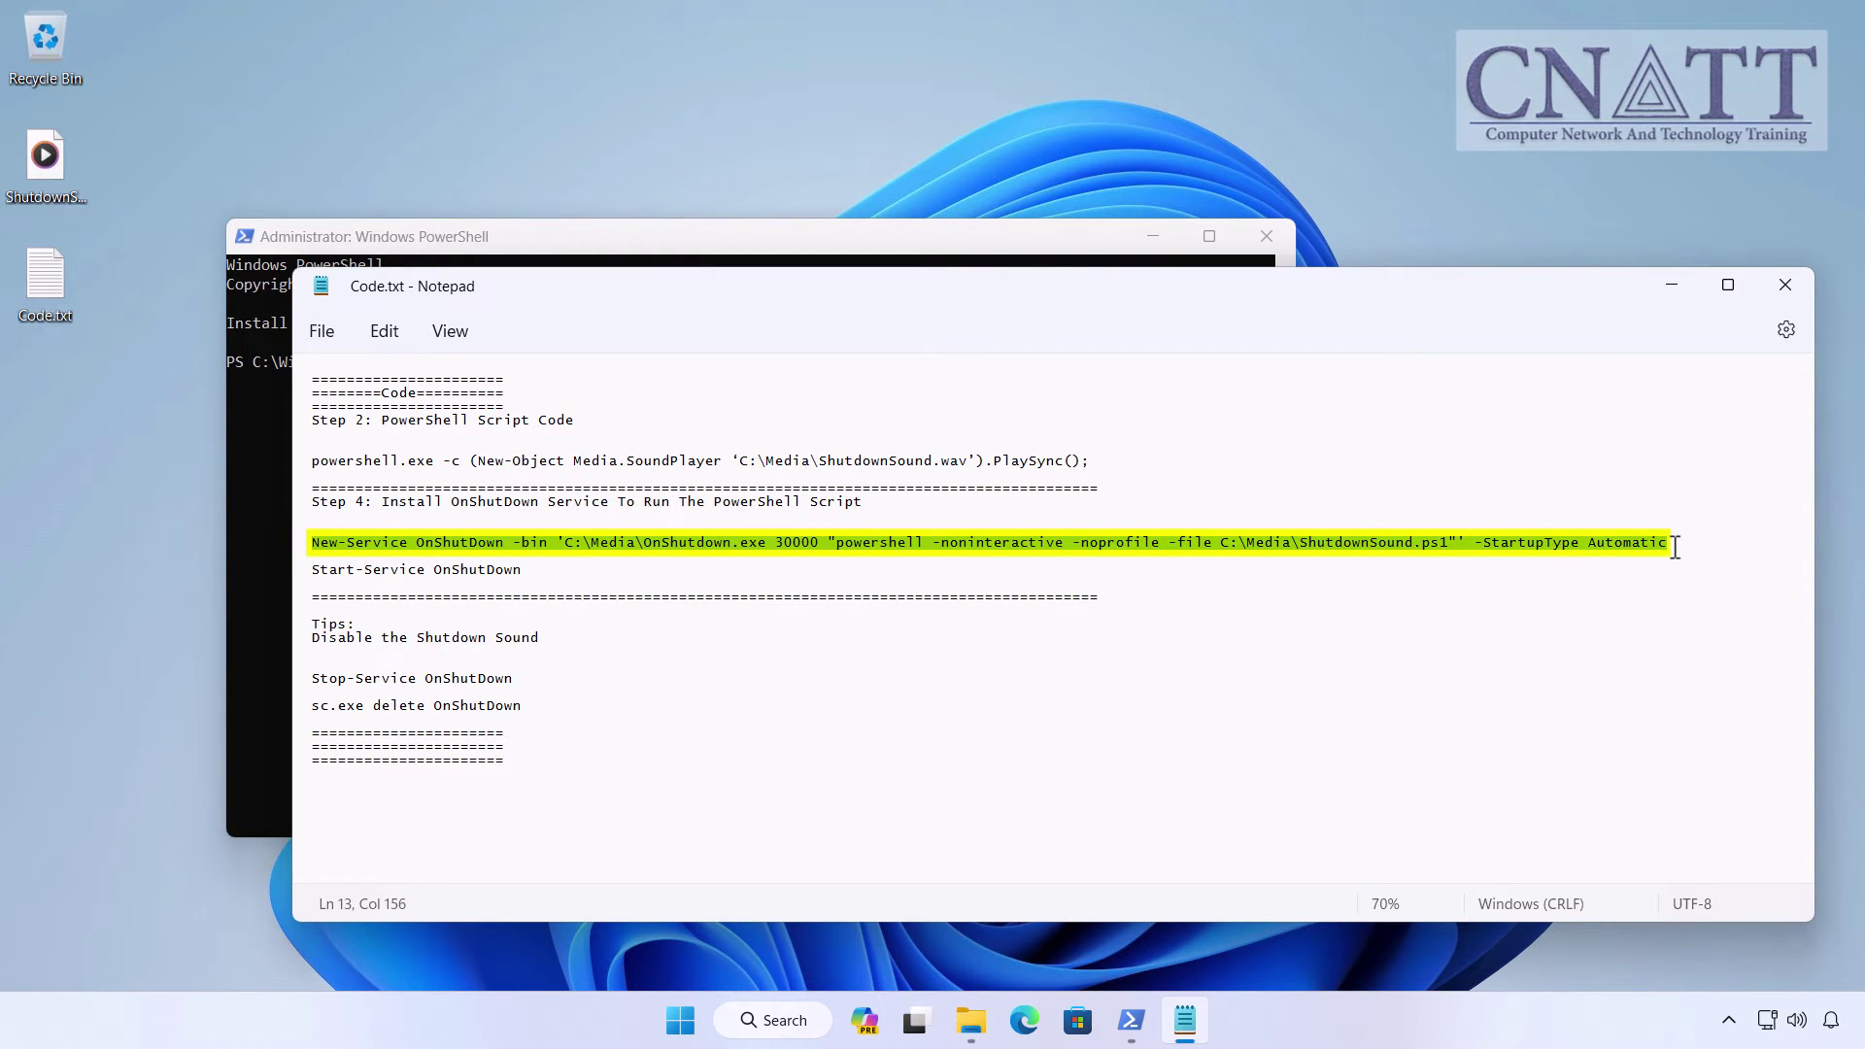
pyautogui.click(384, 331)
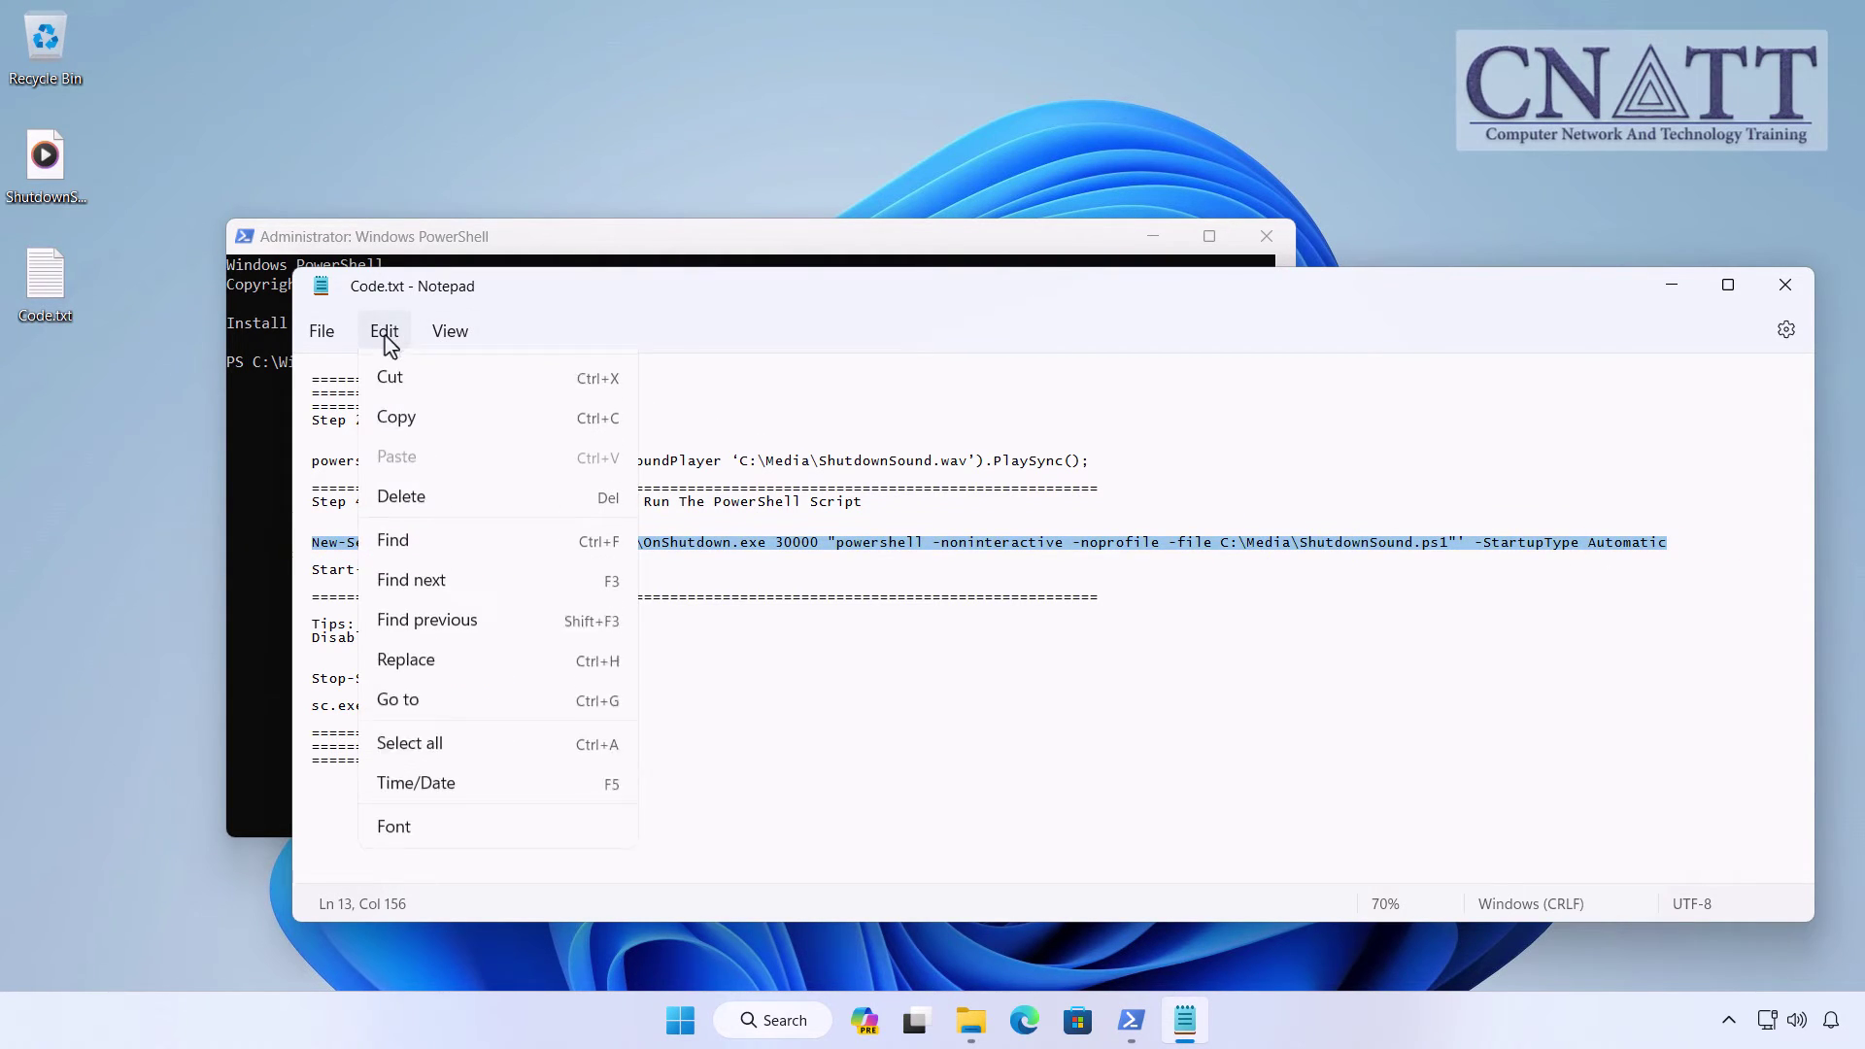
pyautogui.click(414, 458)
pyautogui.click(264, 480)
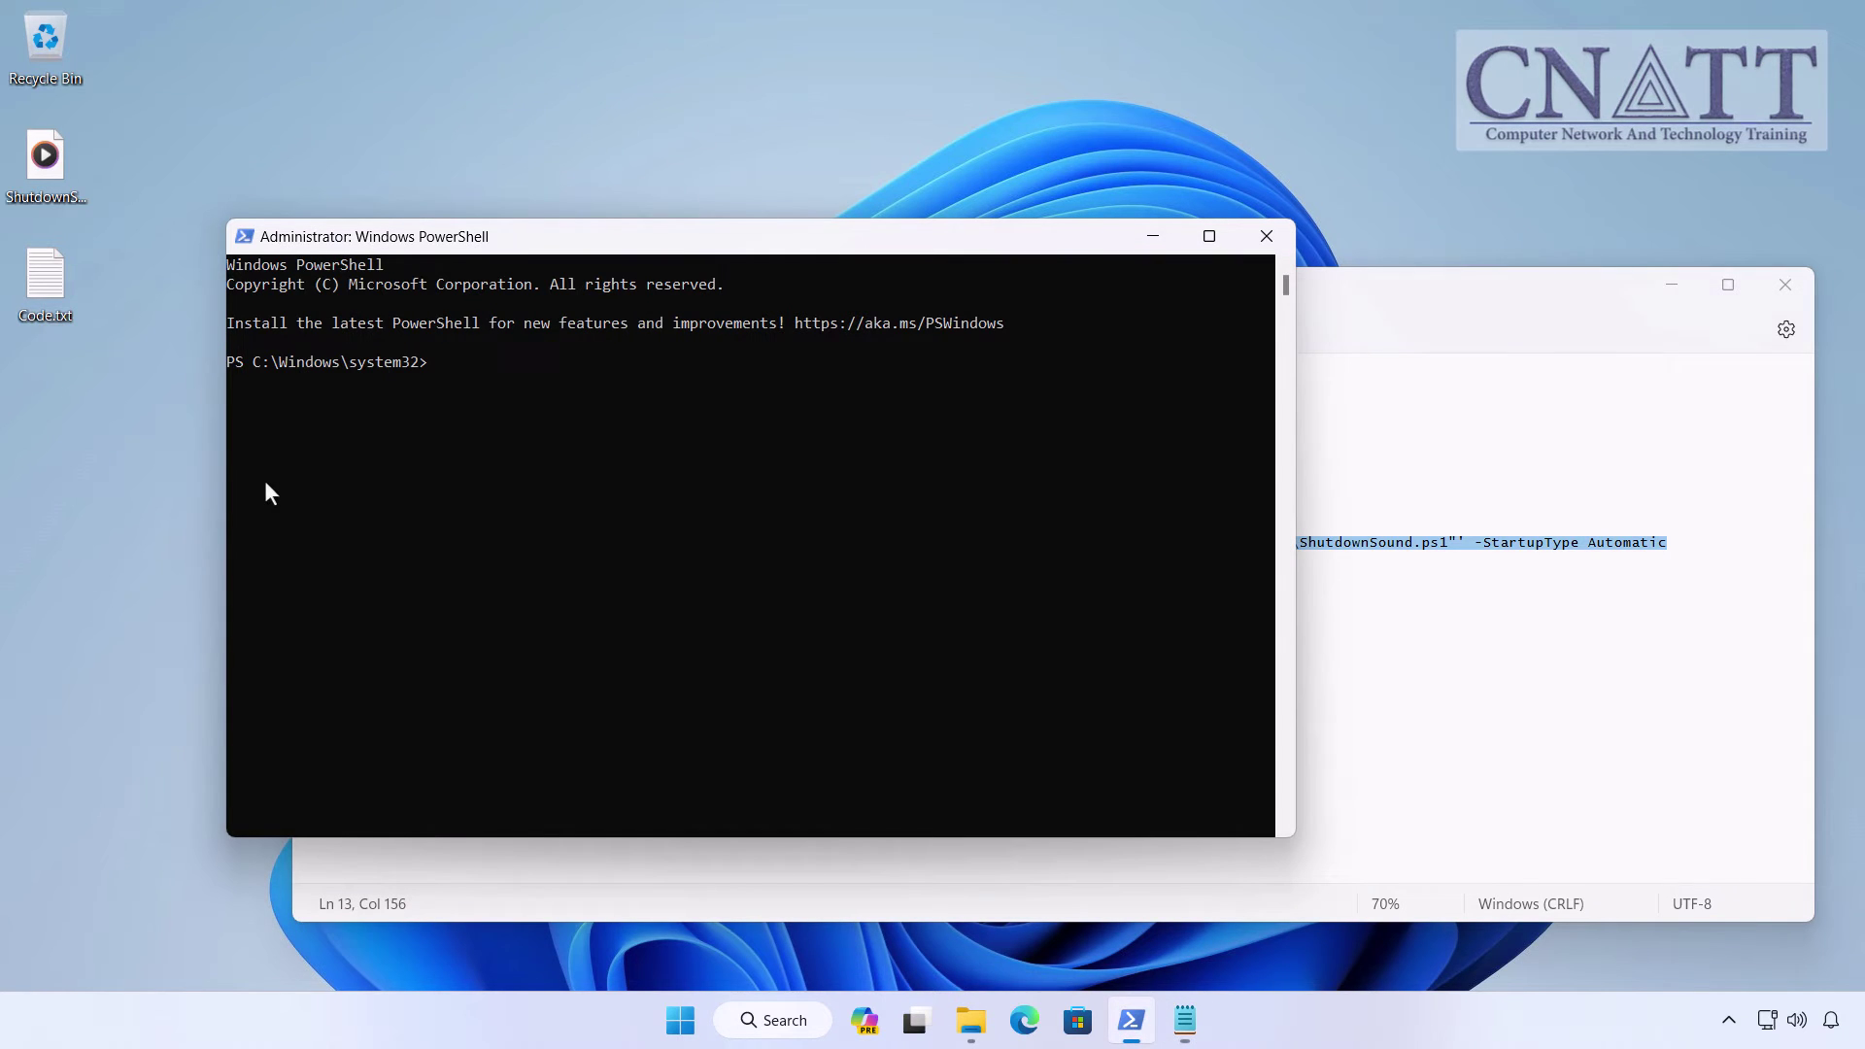
pyautogui.rightClick(512, 393)
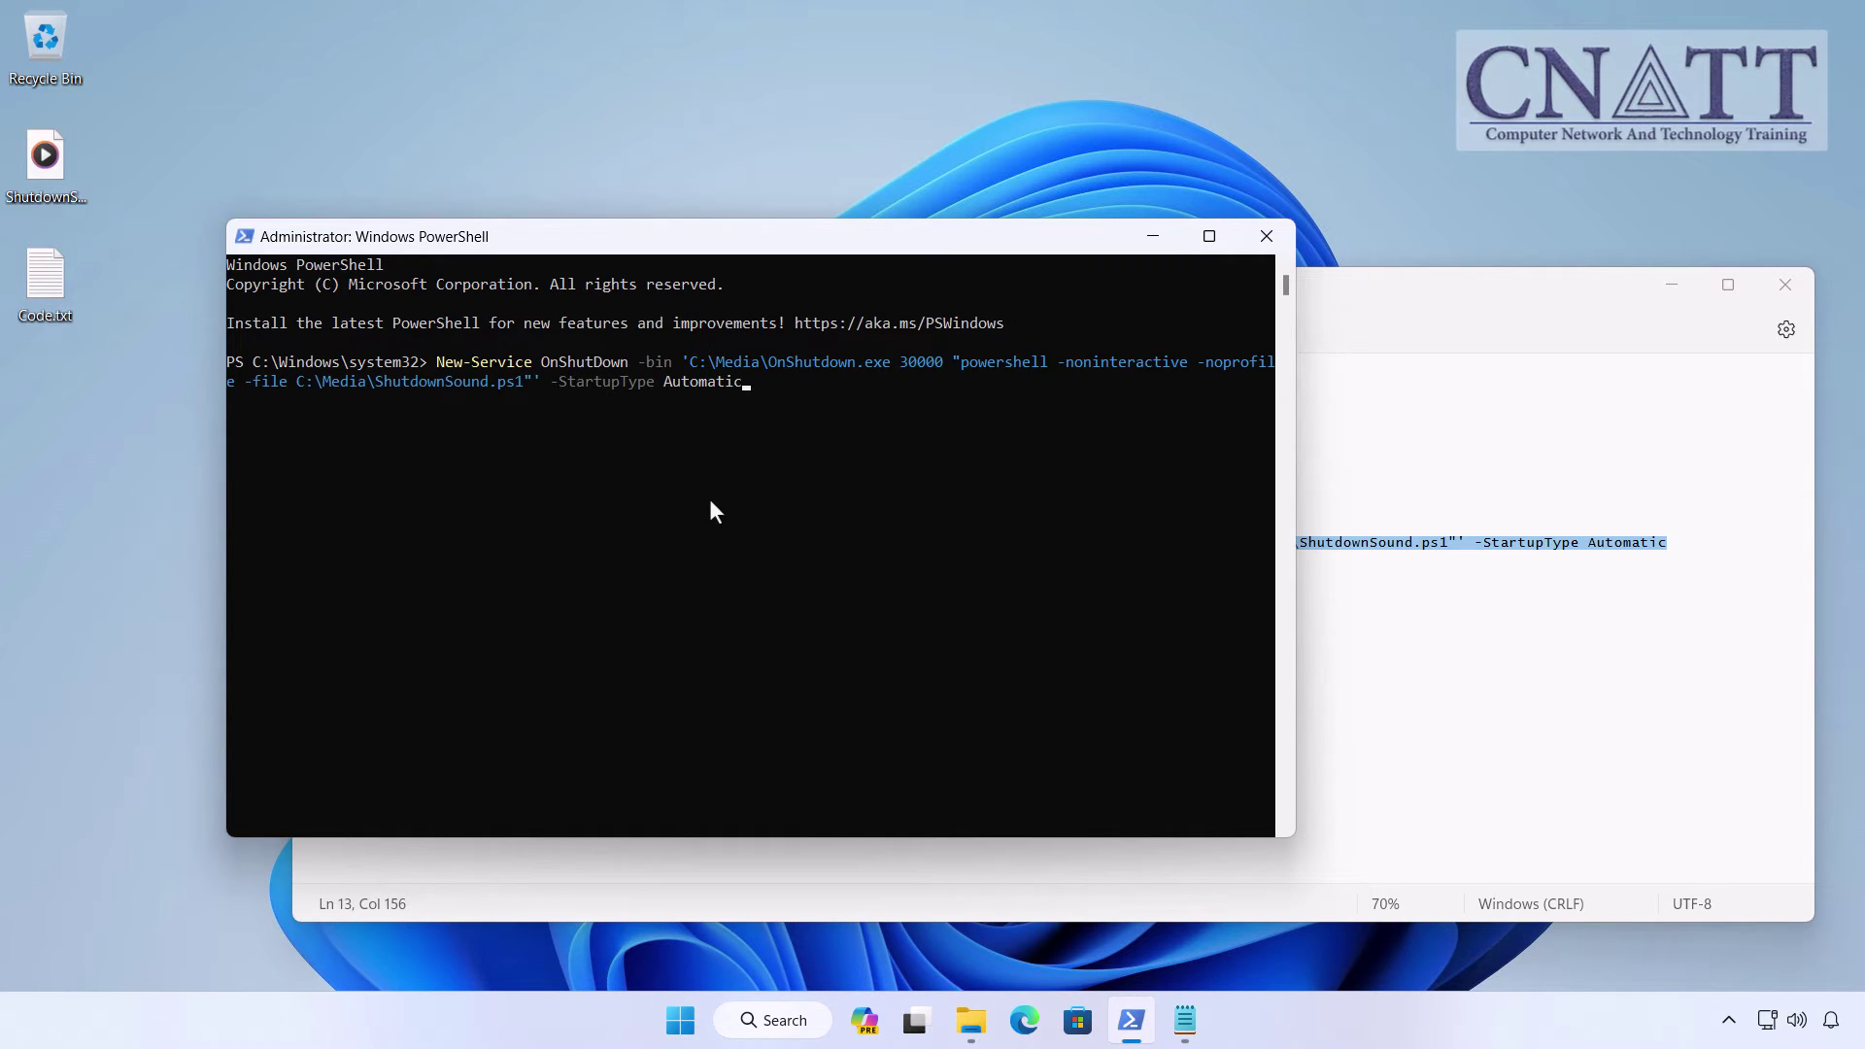
pyautogui.press('Return')
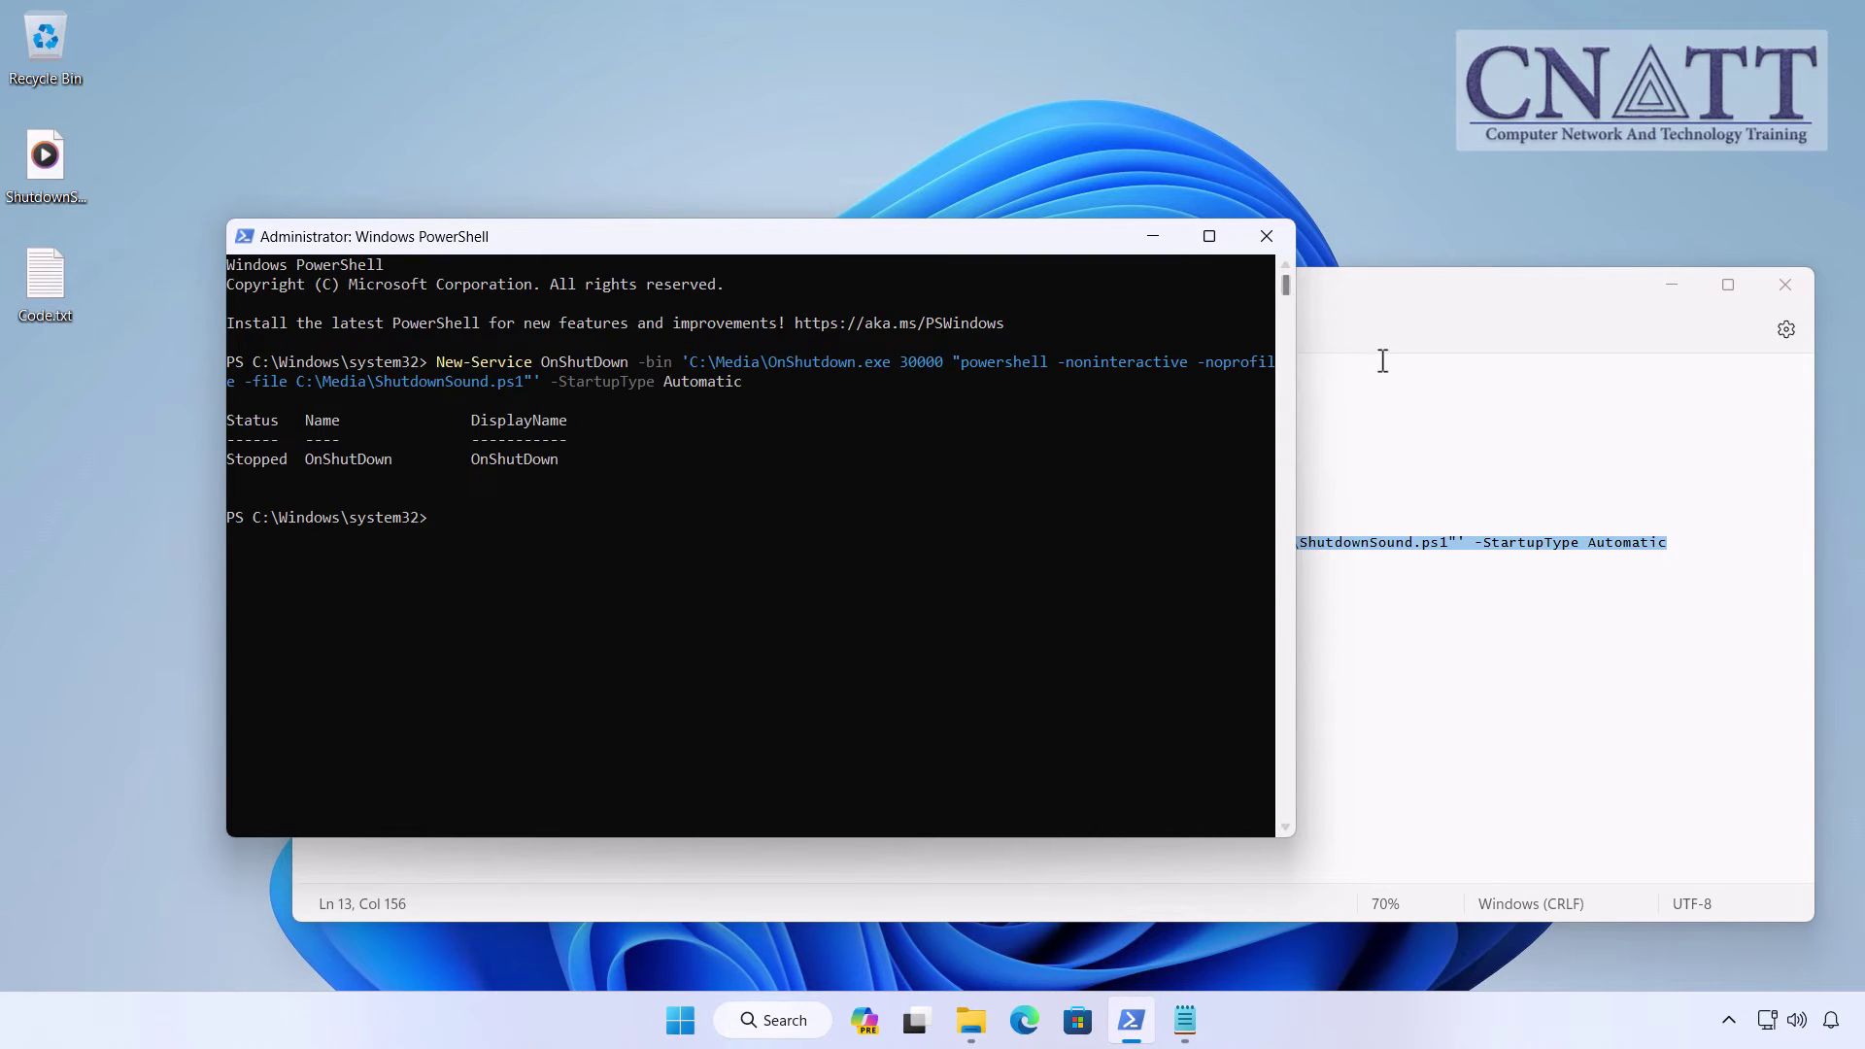
# Copy 'Start-Service OnShutDown' from Code.txt and run it in PowerShell
pyautogui.click(1354, 320)
pyautogui.moveTo(522, 571); pyautogui.dragTo(312, 571)
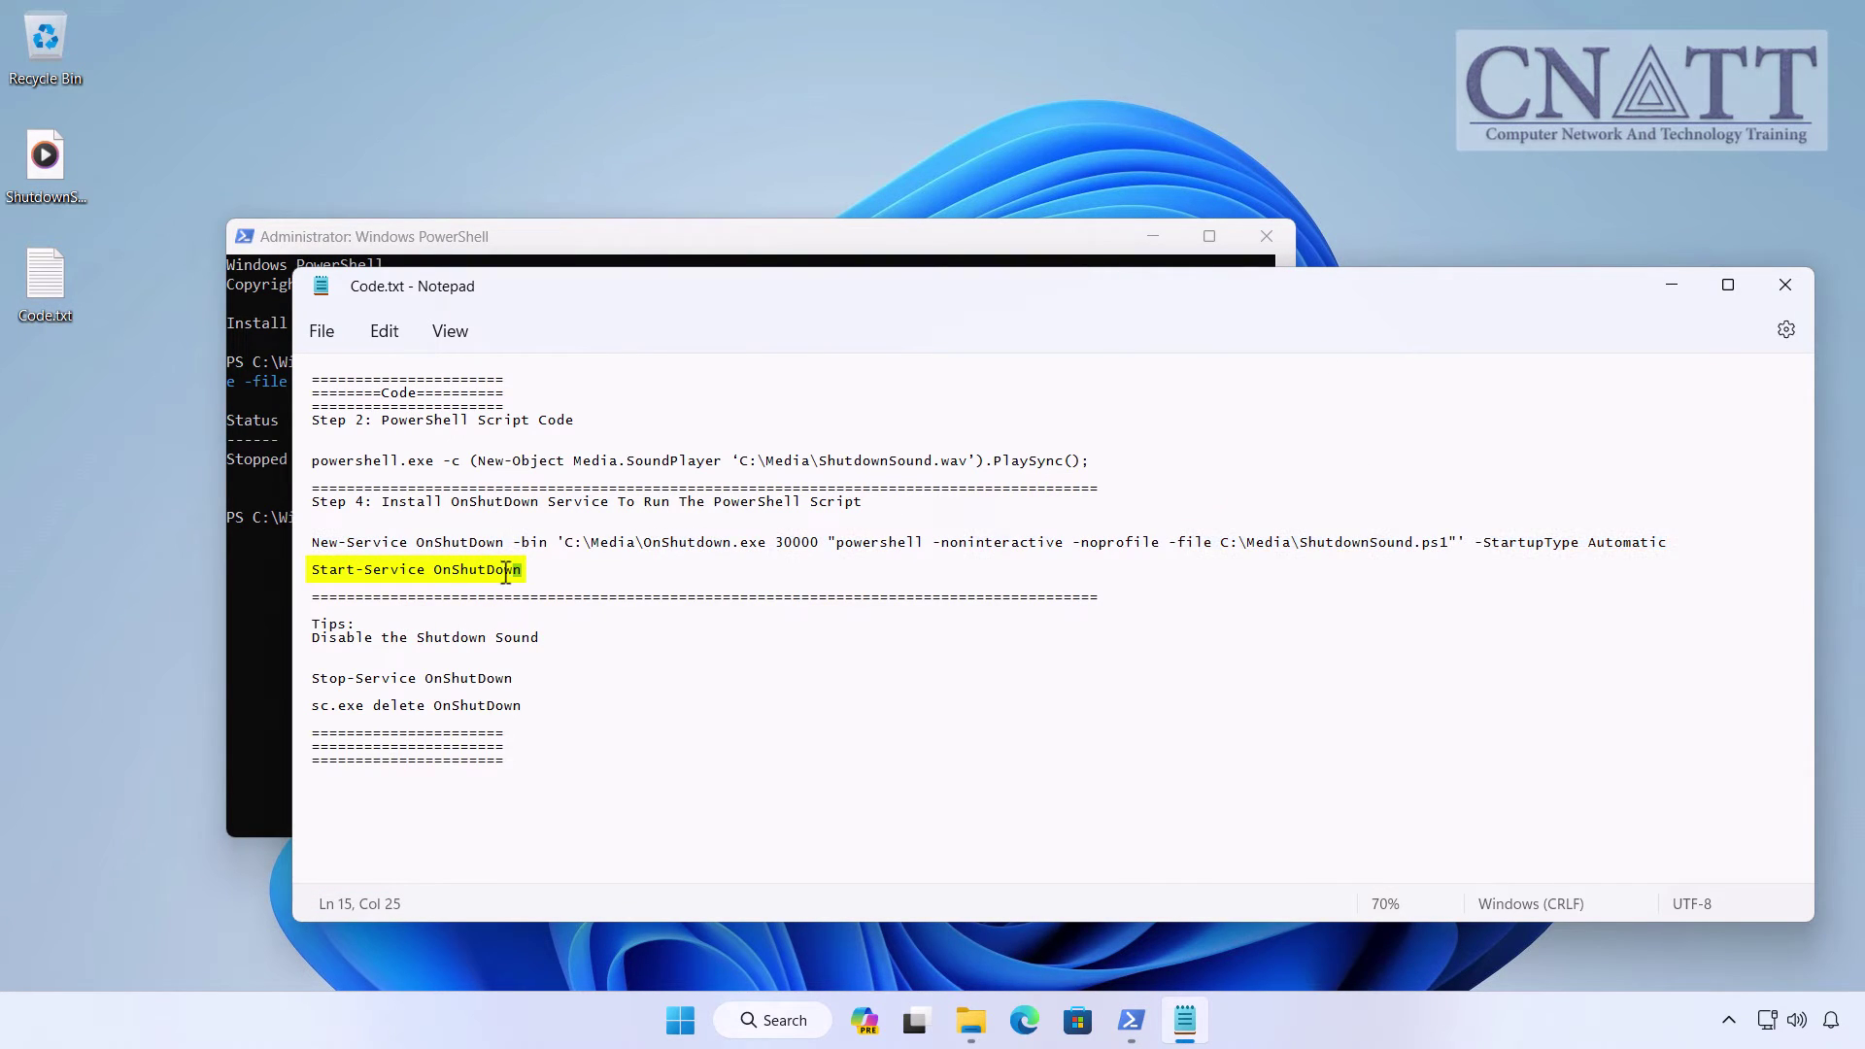
pyautogui.click(383, 331)
pyautogui.click(431, 451)
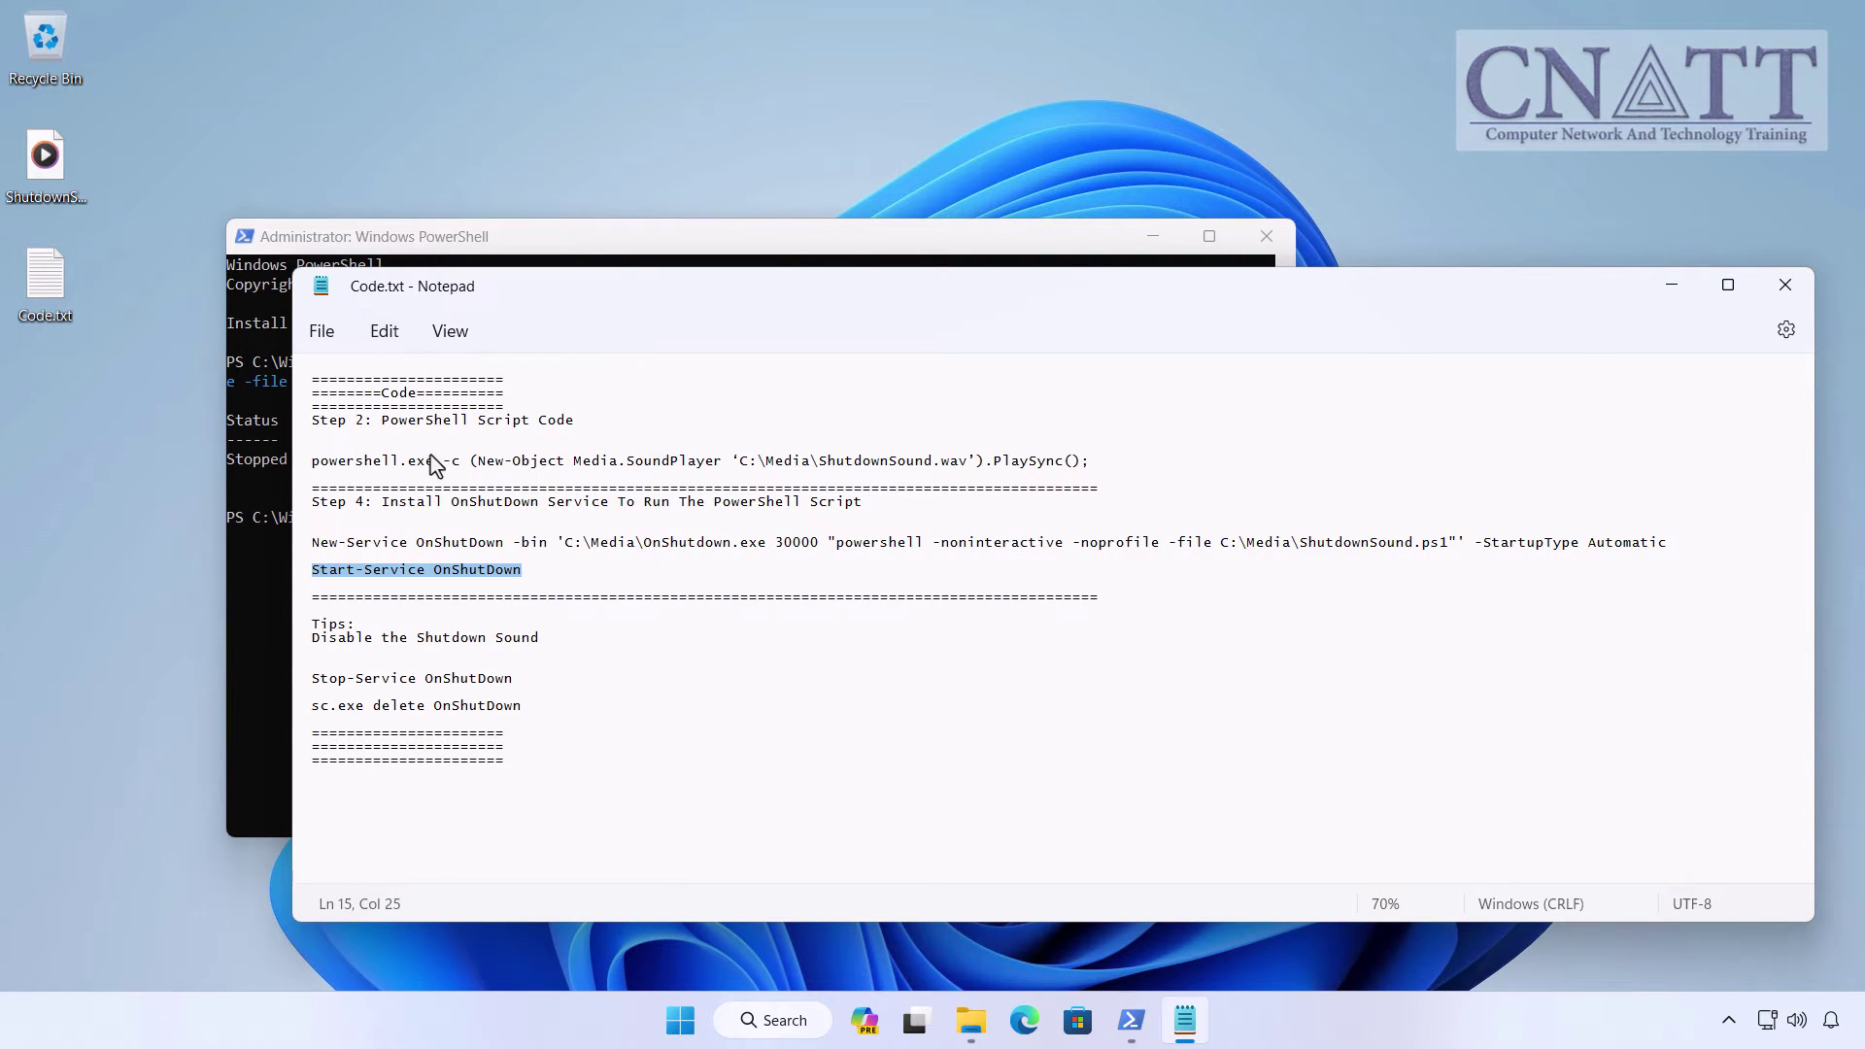
pyautogui.click(276, 557)
pyautogui.rightClick(275, 556)
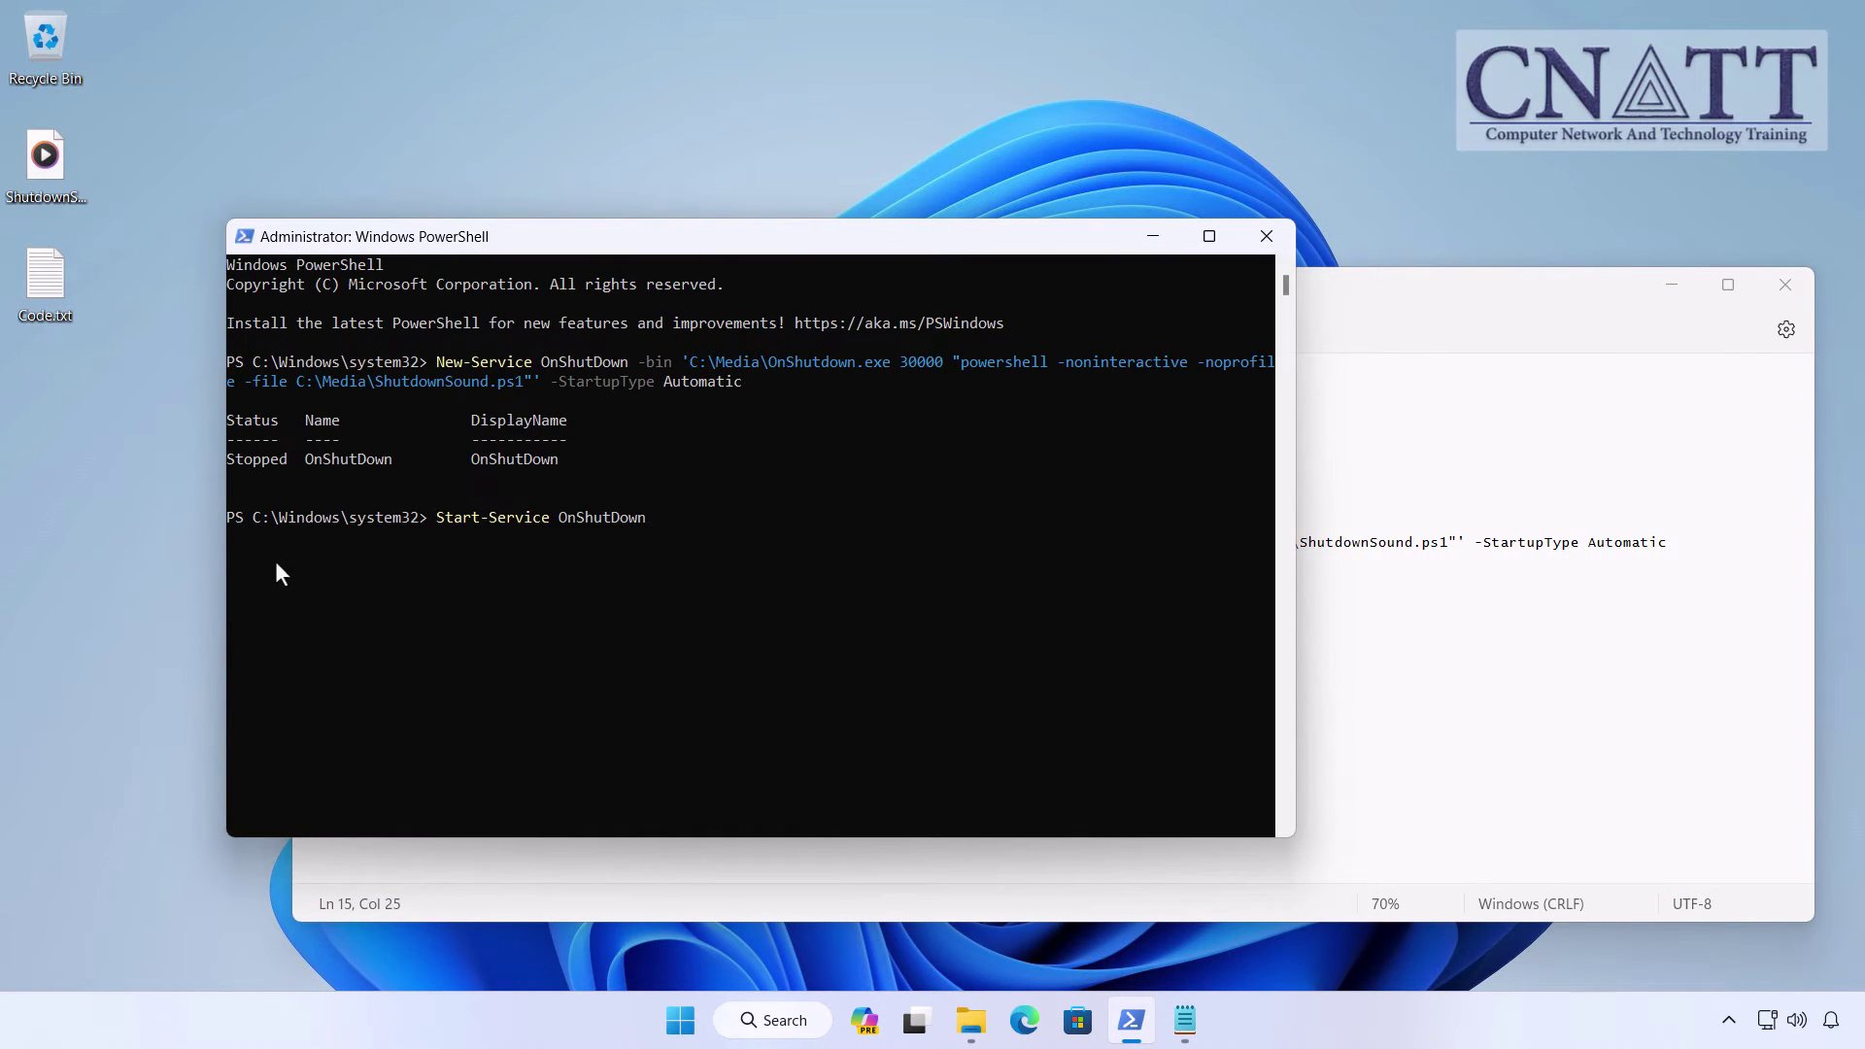
pyautogui.press('Return')
# Close Code.txt, PowerShell and the Media folder window, then bring up the power options
pyautogui.click(1785, 285)
pyautogui.click(1265, 237)
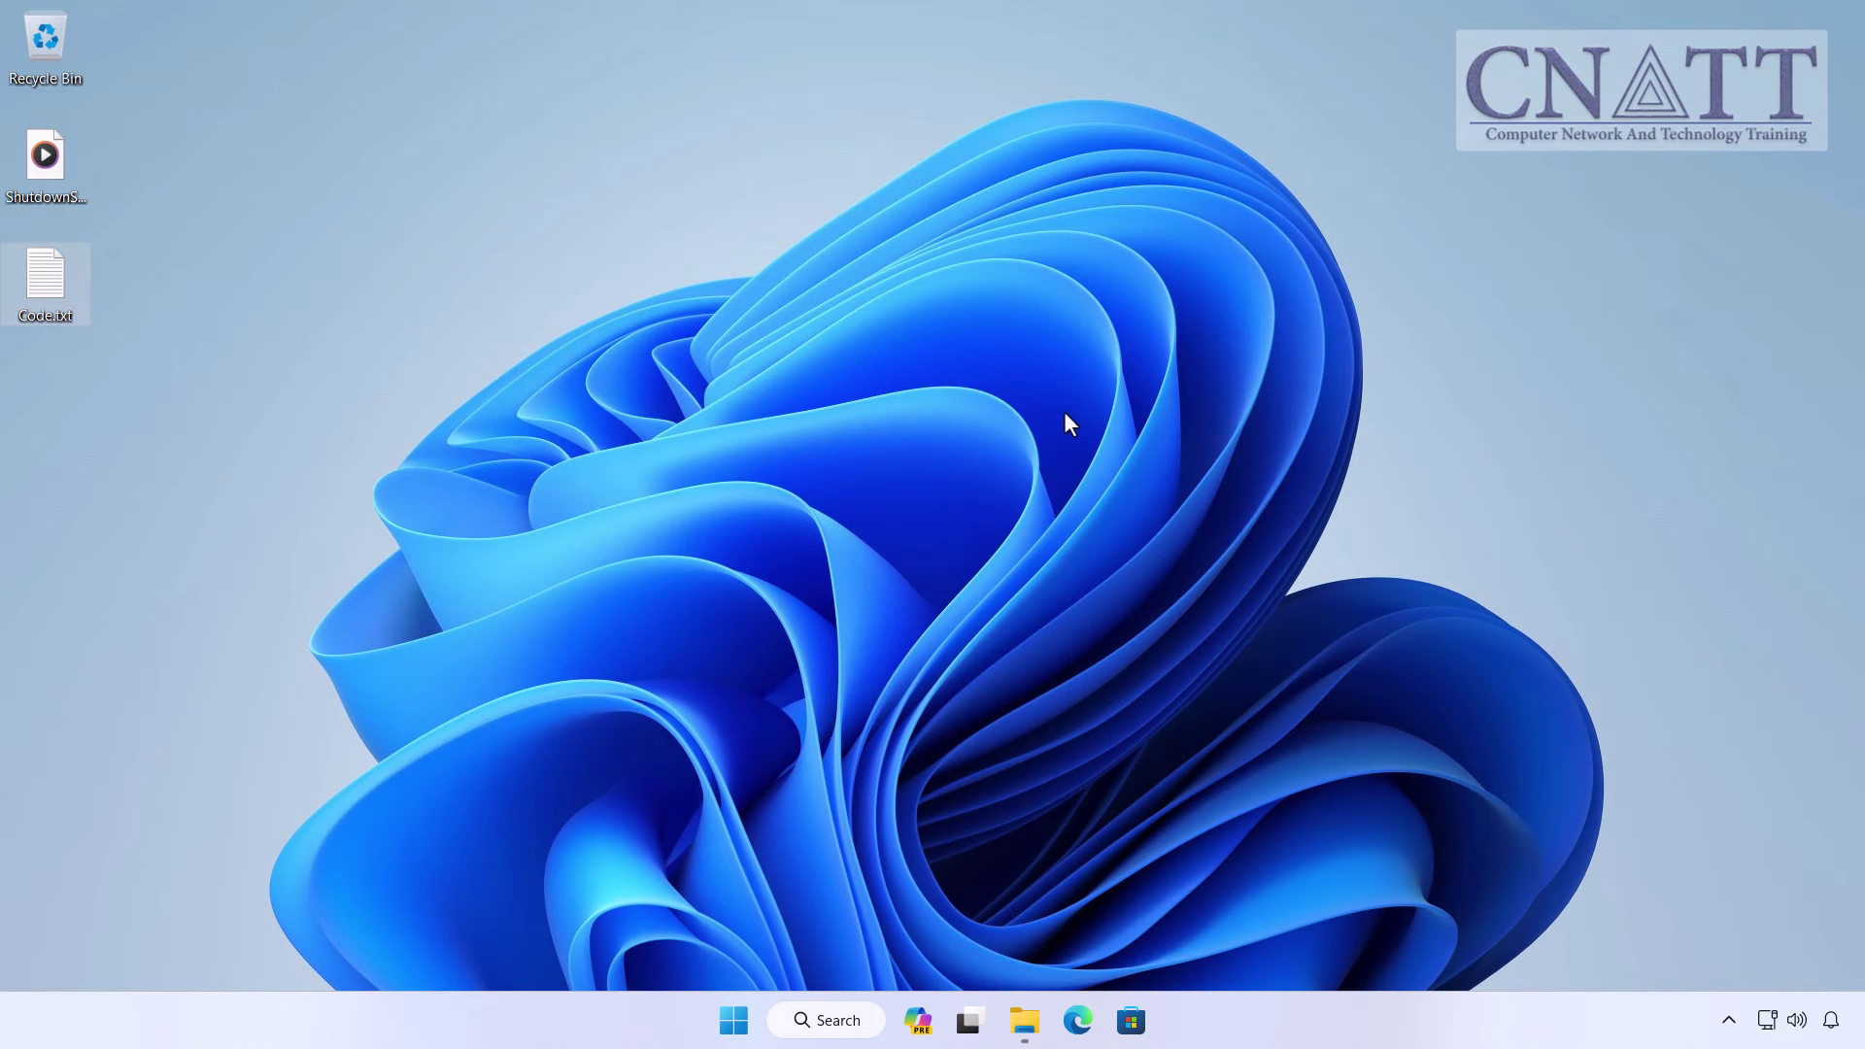
pyautogui.click(1024, 1014)
pyautogui.click(1599, 178)
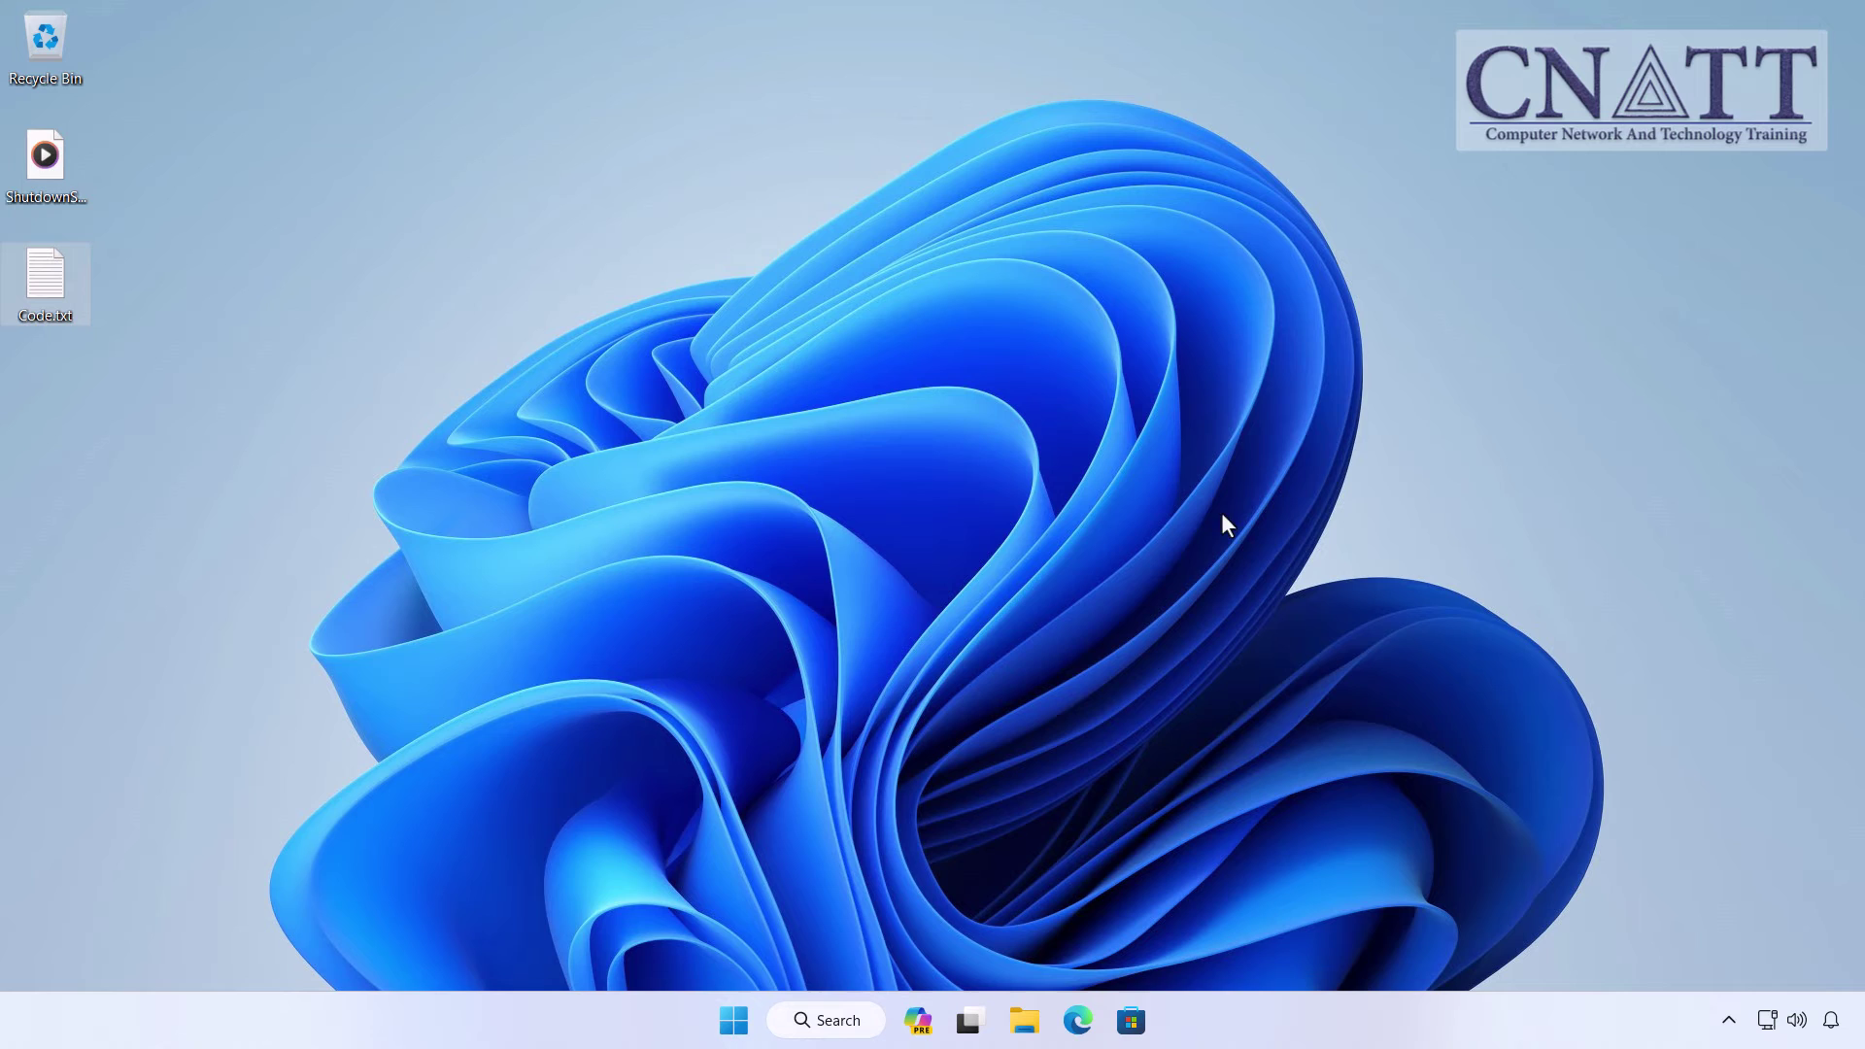
pyautogui.click(733, 1020)
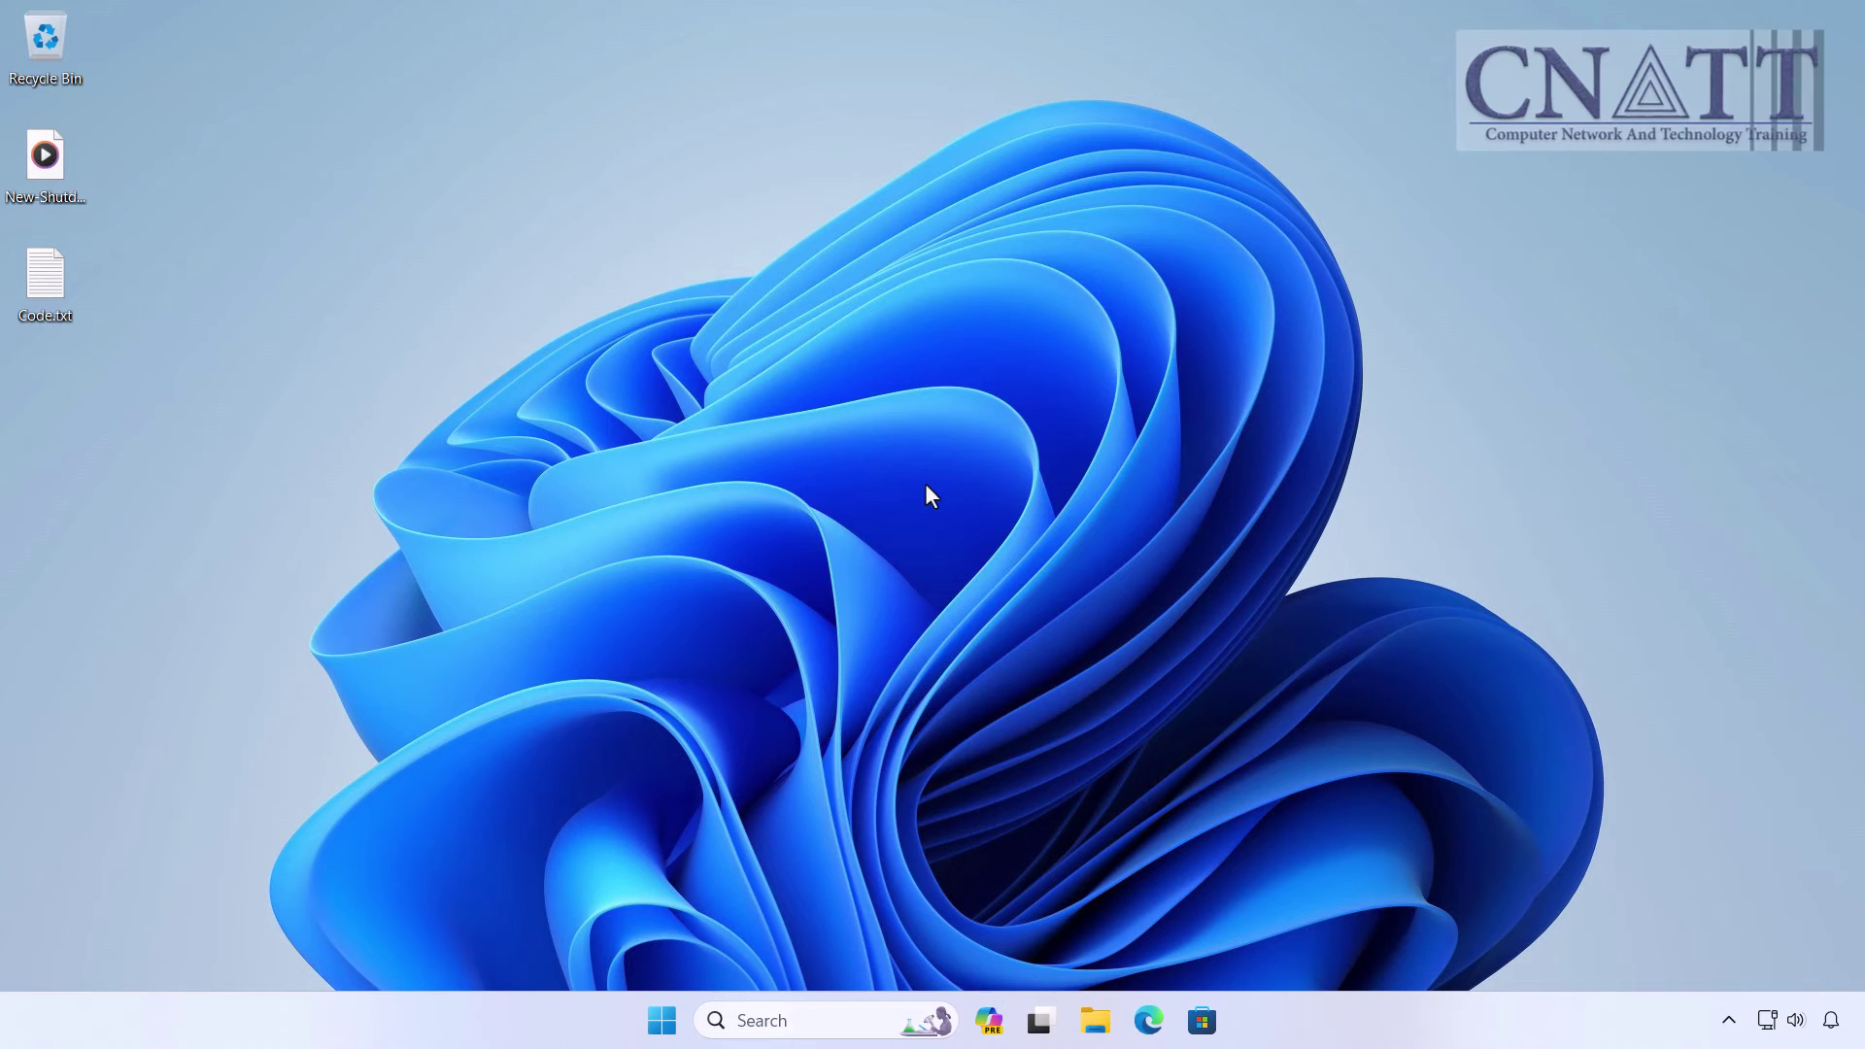
# Rename the new desktop sound file to ShutdownSound.wav and copy it
pyautogui.rightClick(53, 172)
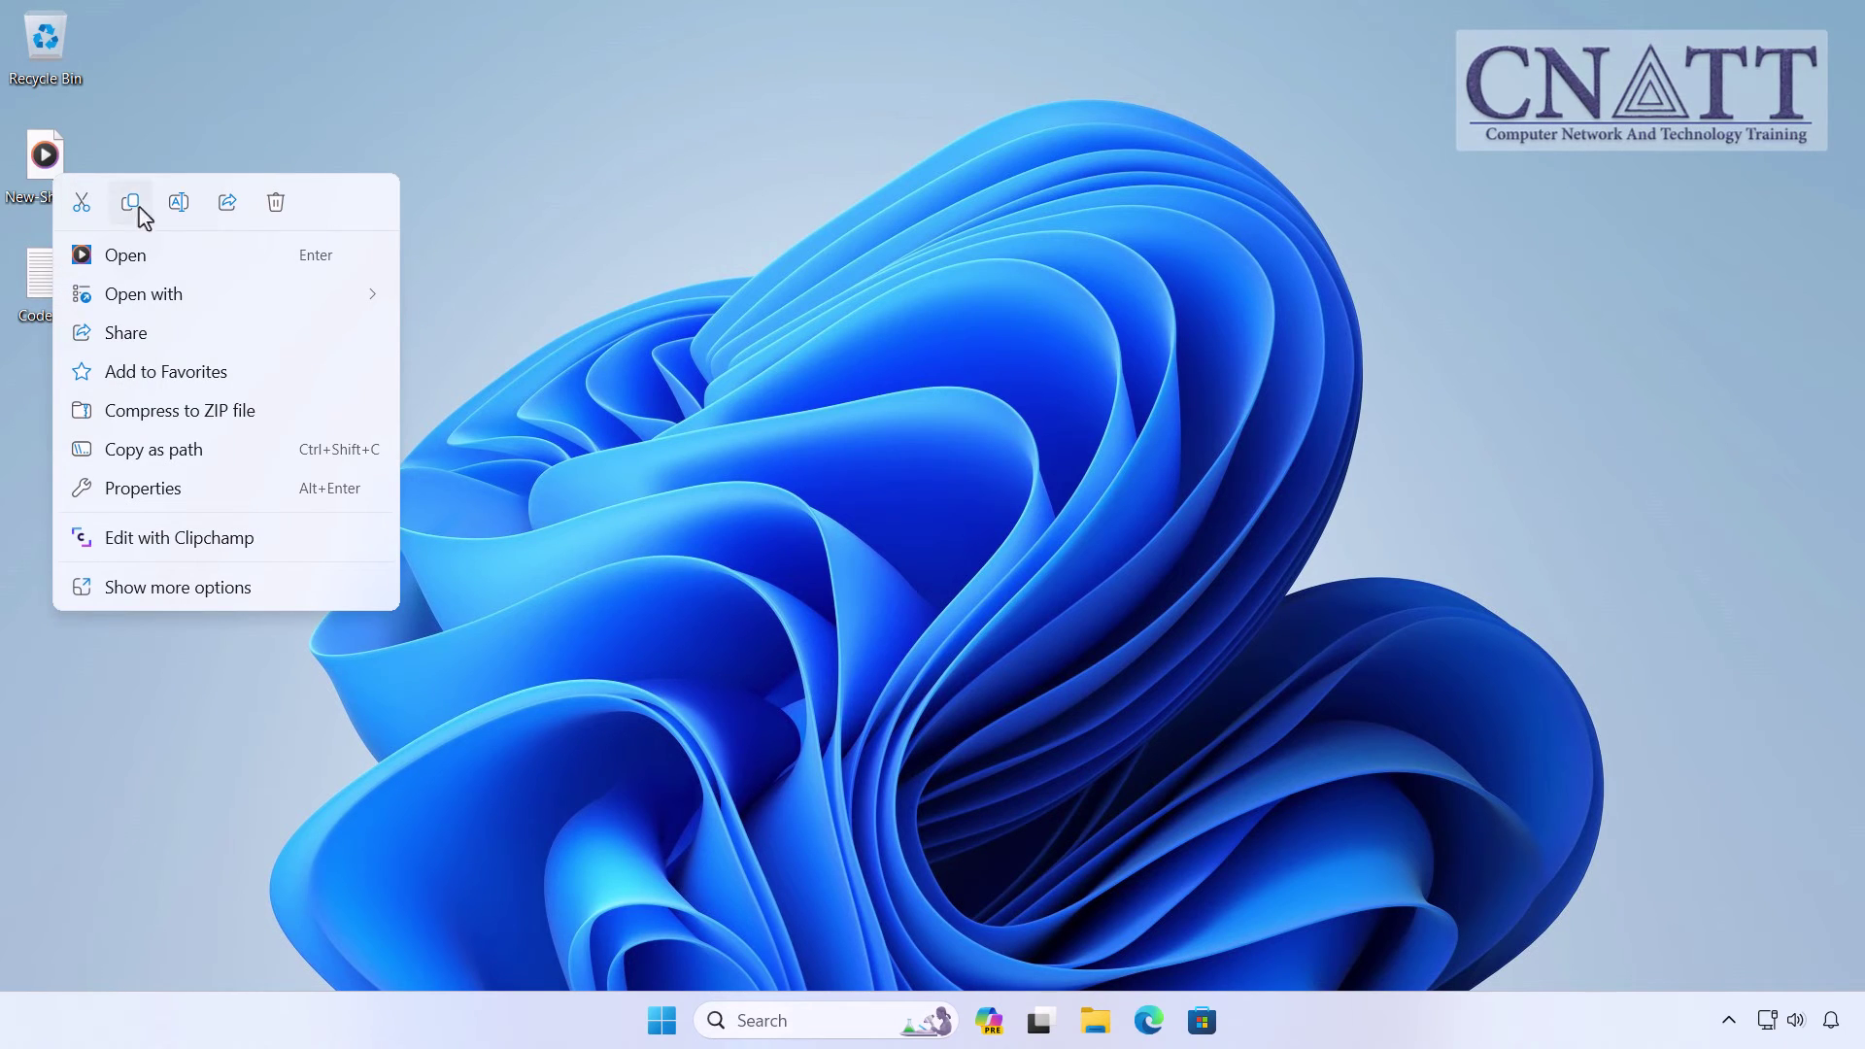
pyautogui.click(174, 204)
pyautogui.write('Shutdown')
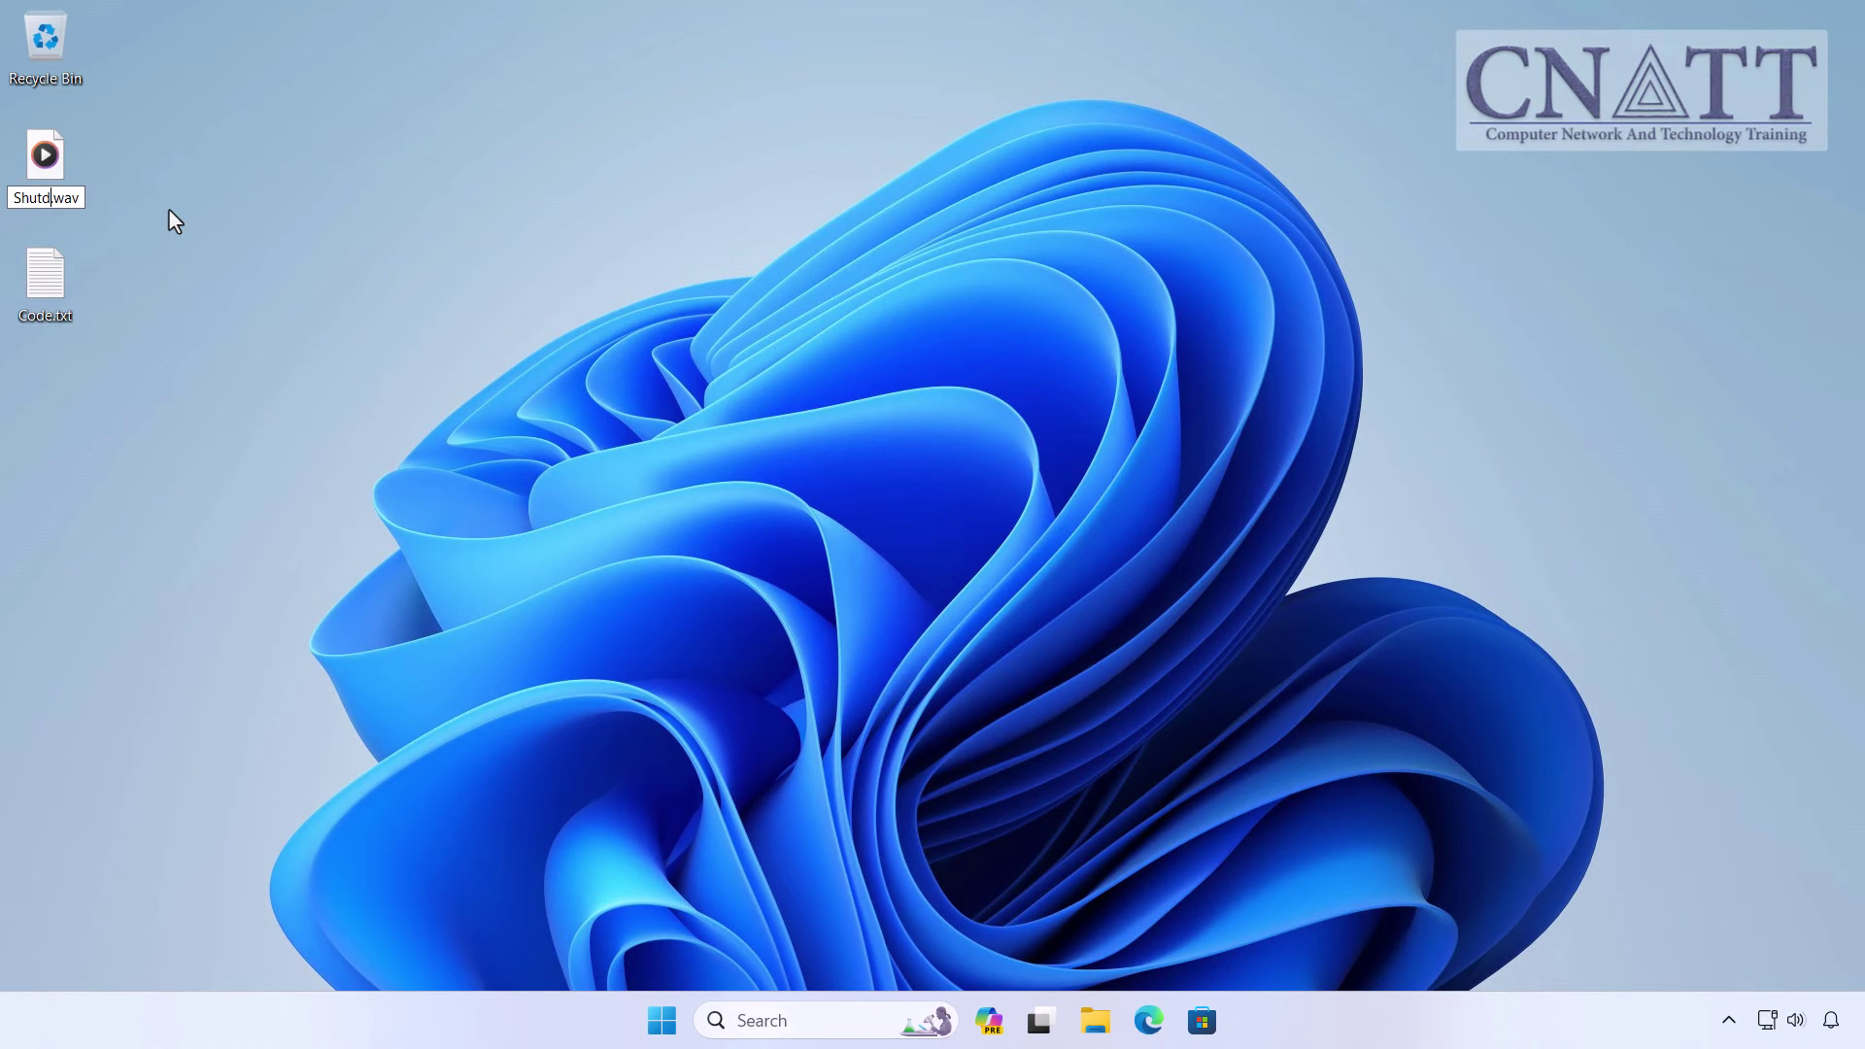
pyautogui.write('Sound')
pyautogui.press('Return')
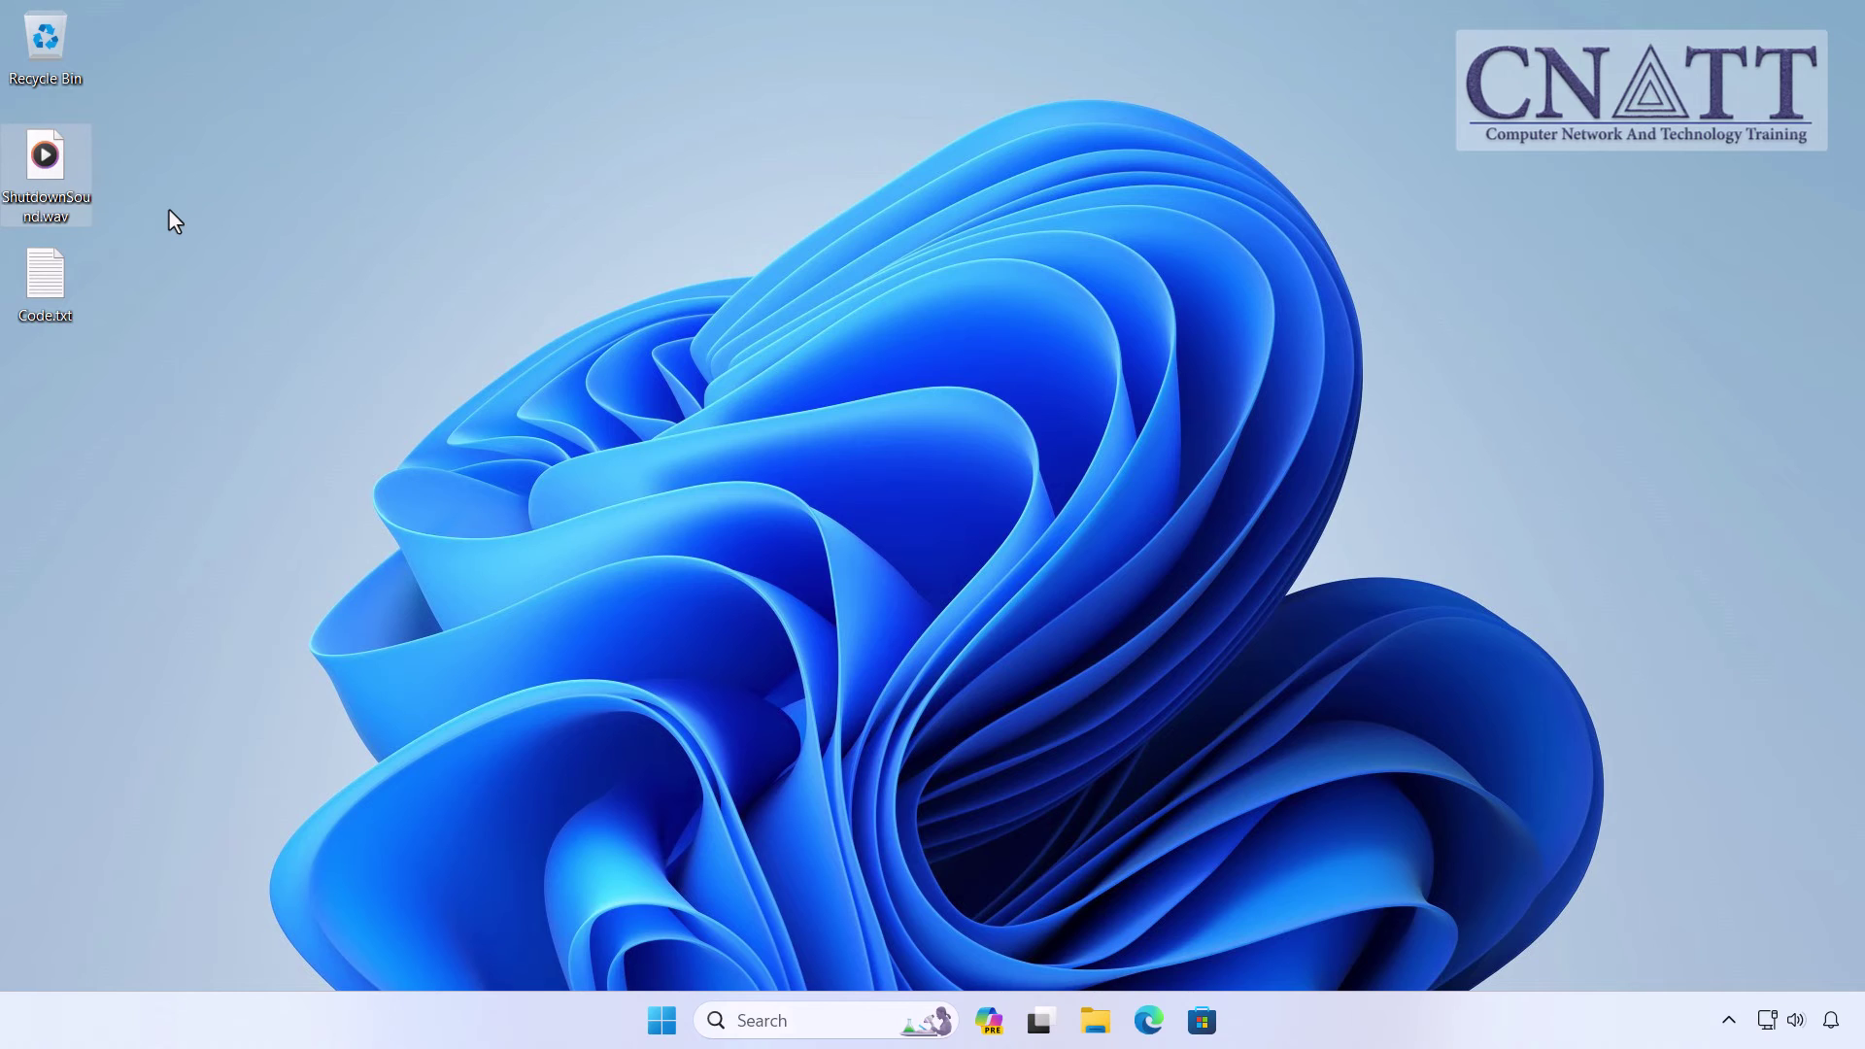
pyautogui.rightClick(62, 173)
pyautogui.click(139, 194)
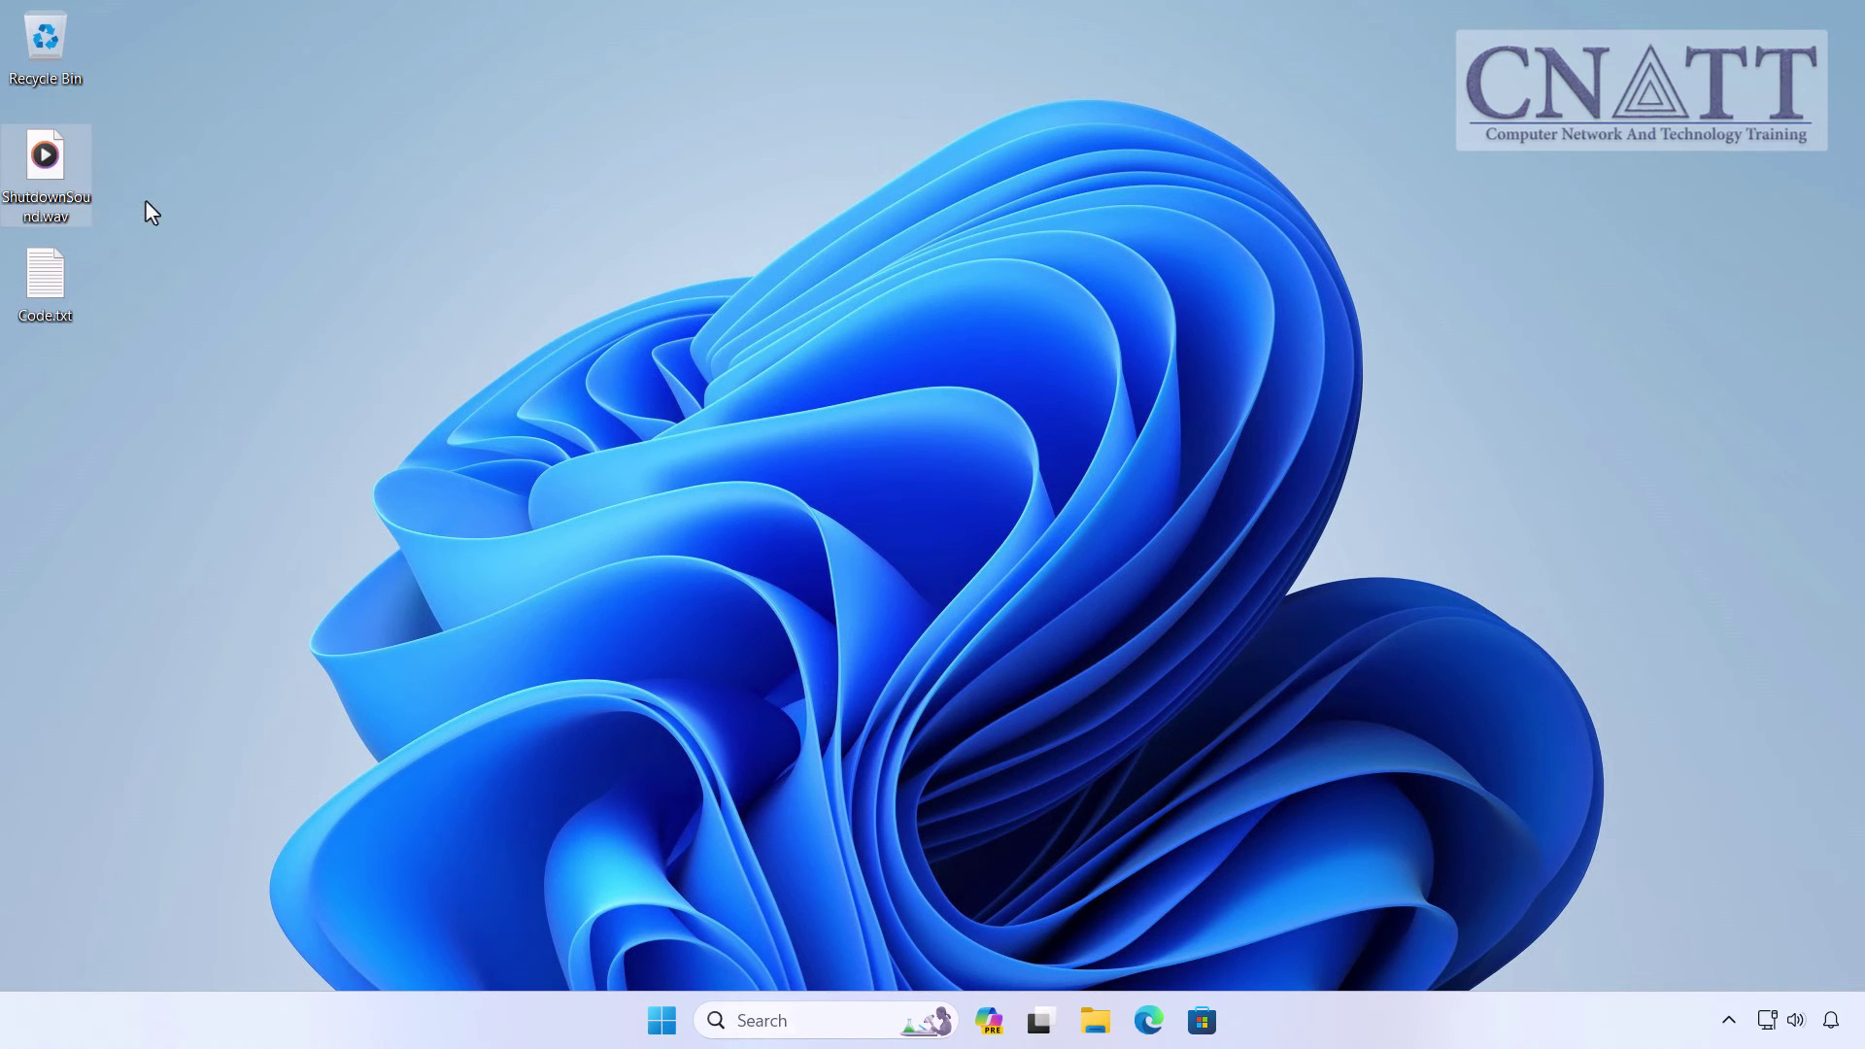
# Paste ShutdownSound.wav into C:\Media, replacing the existing file
pyautogui.click(1094, 1020)
pyautogui.click(348, 761)
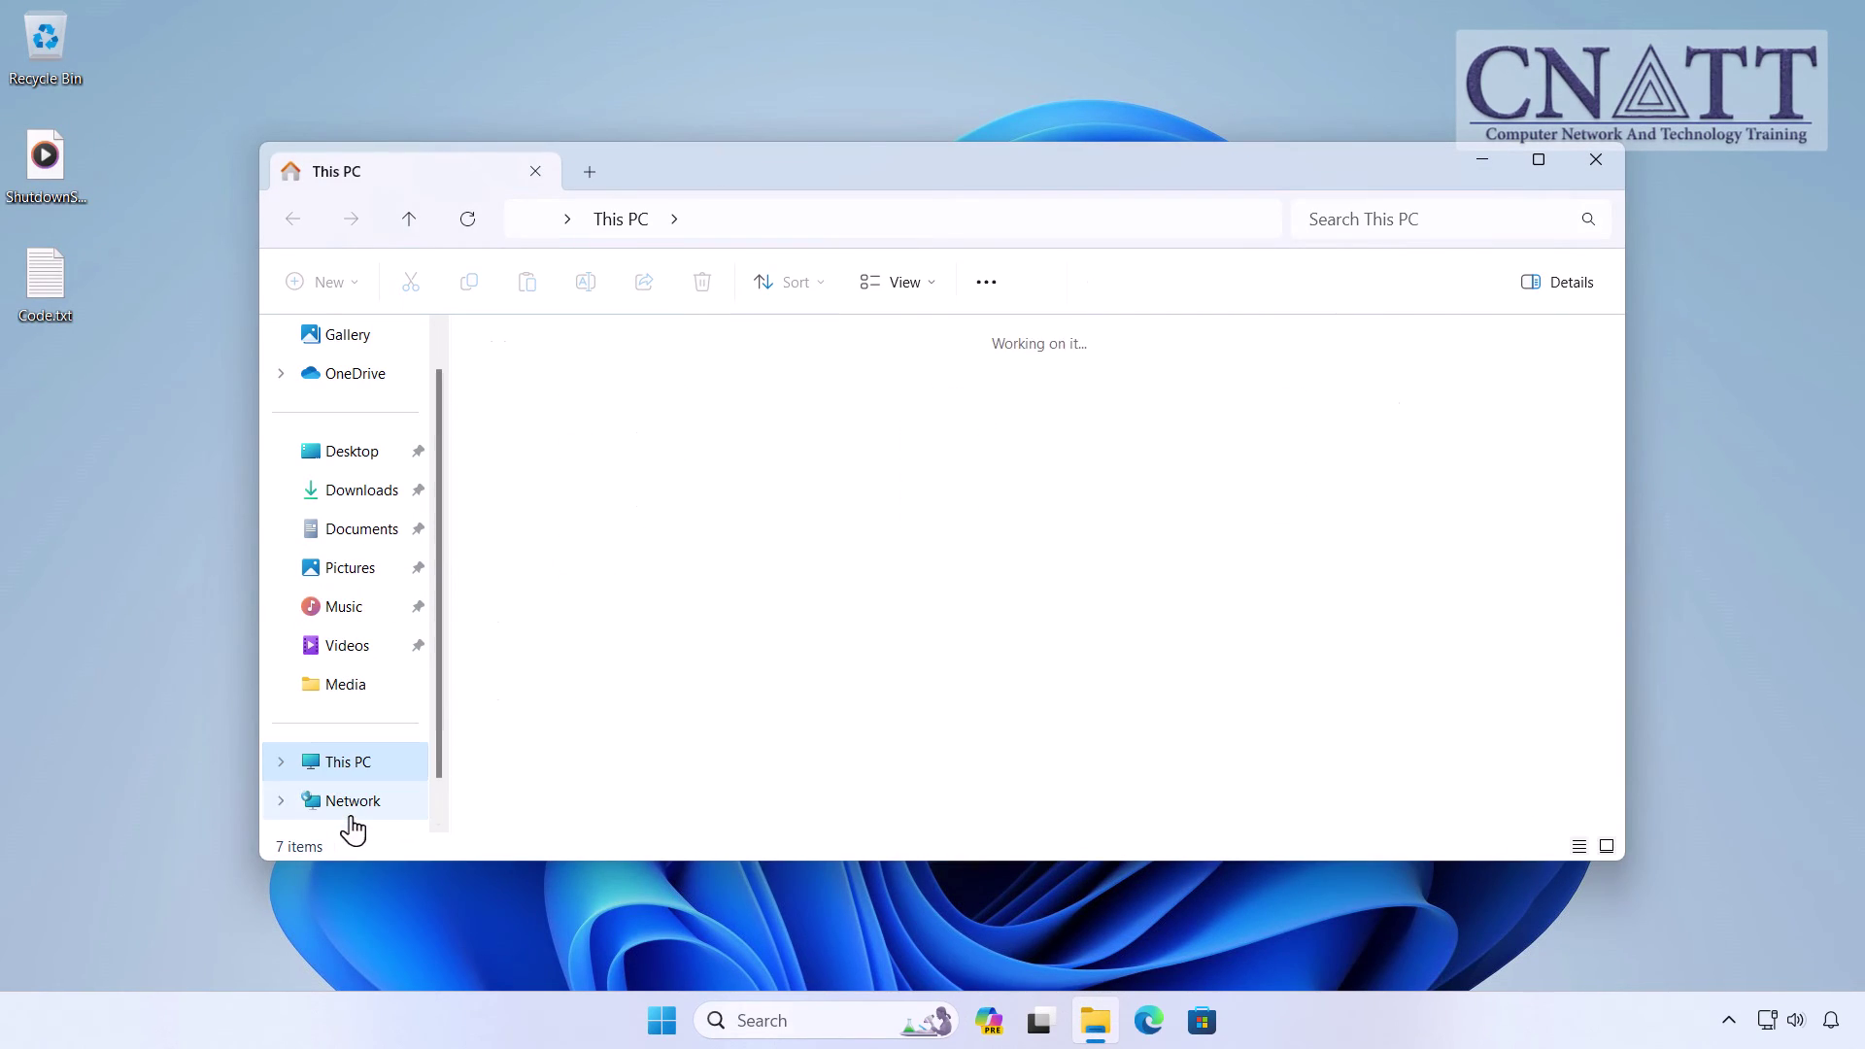
pyautogui.click(570, 367)
pyautogui.doubleClick(570, 367)
pyautogui.doubleClick(533, 379)
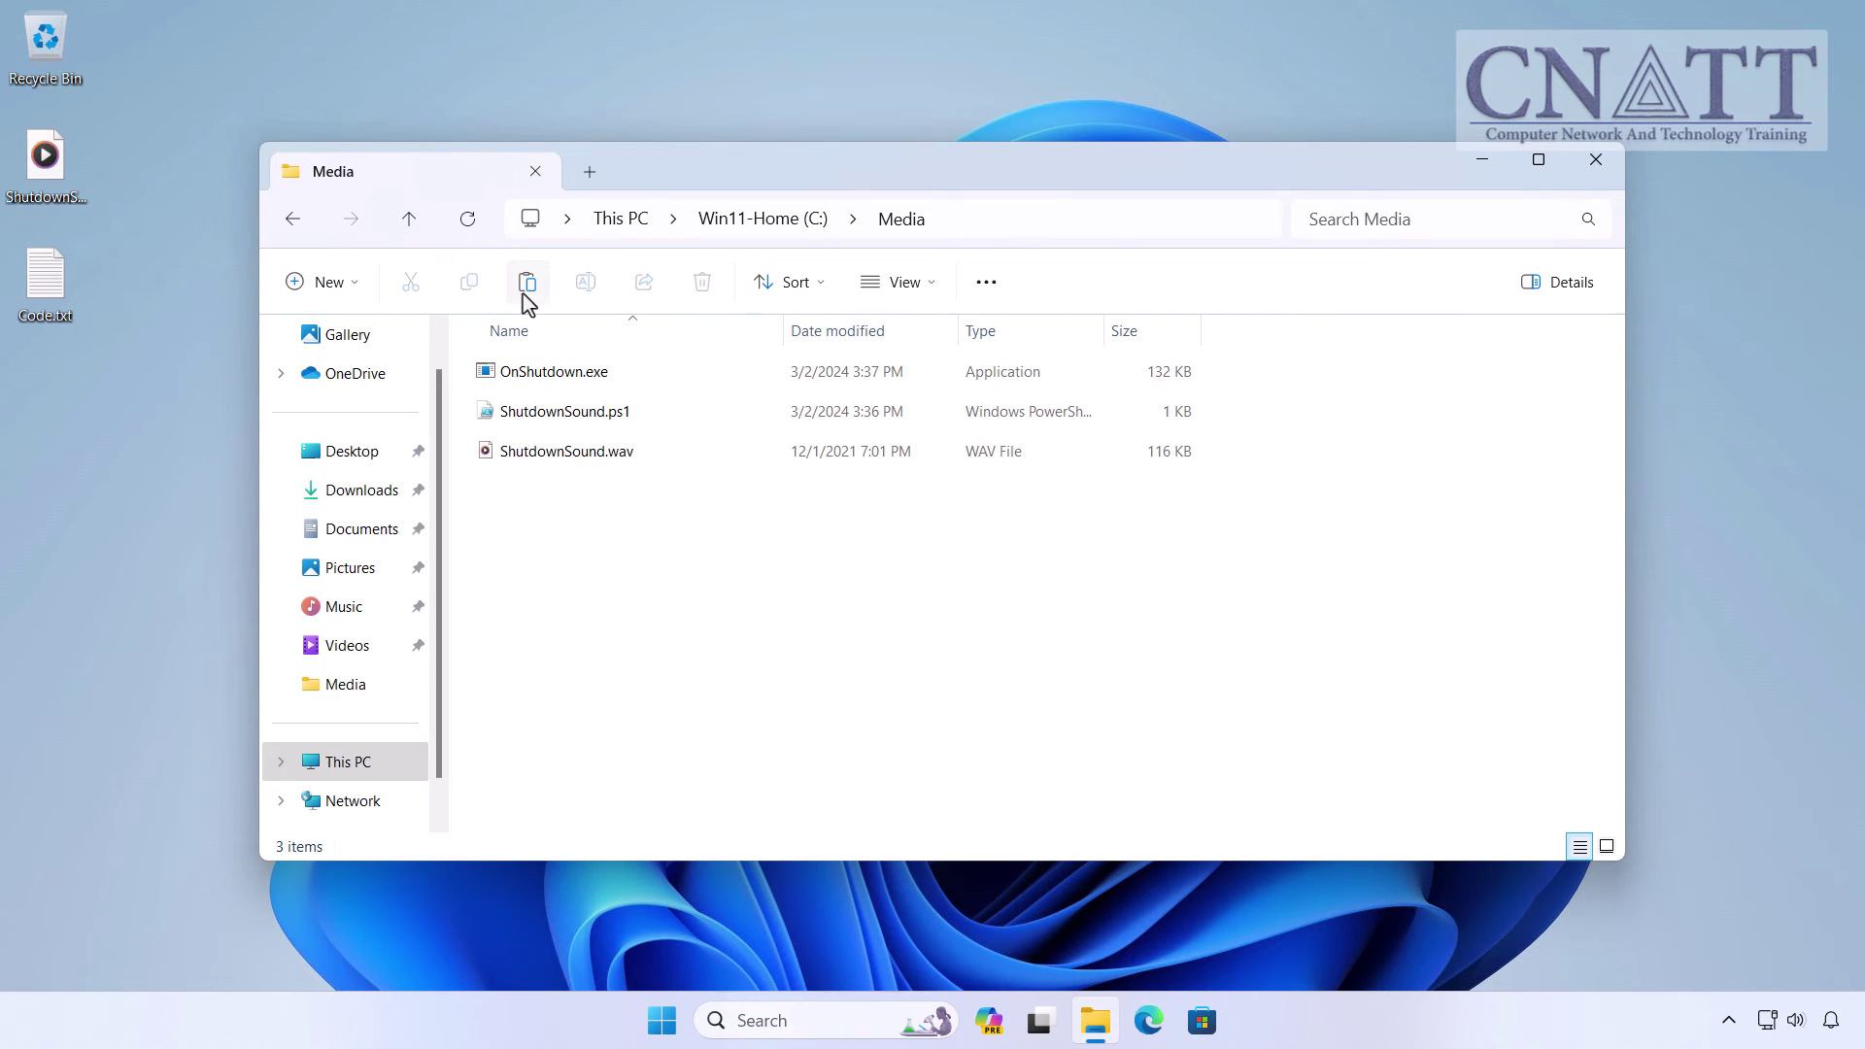
pyautogui.click(528, 287)
pyautogui.click(990, 431)
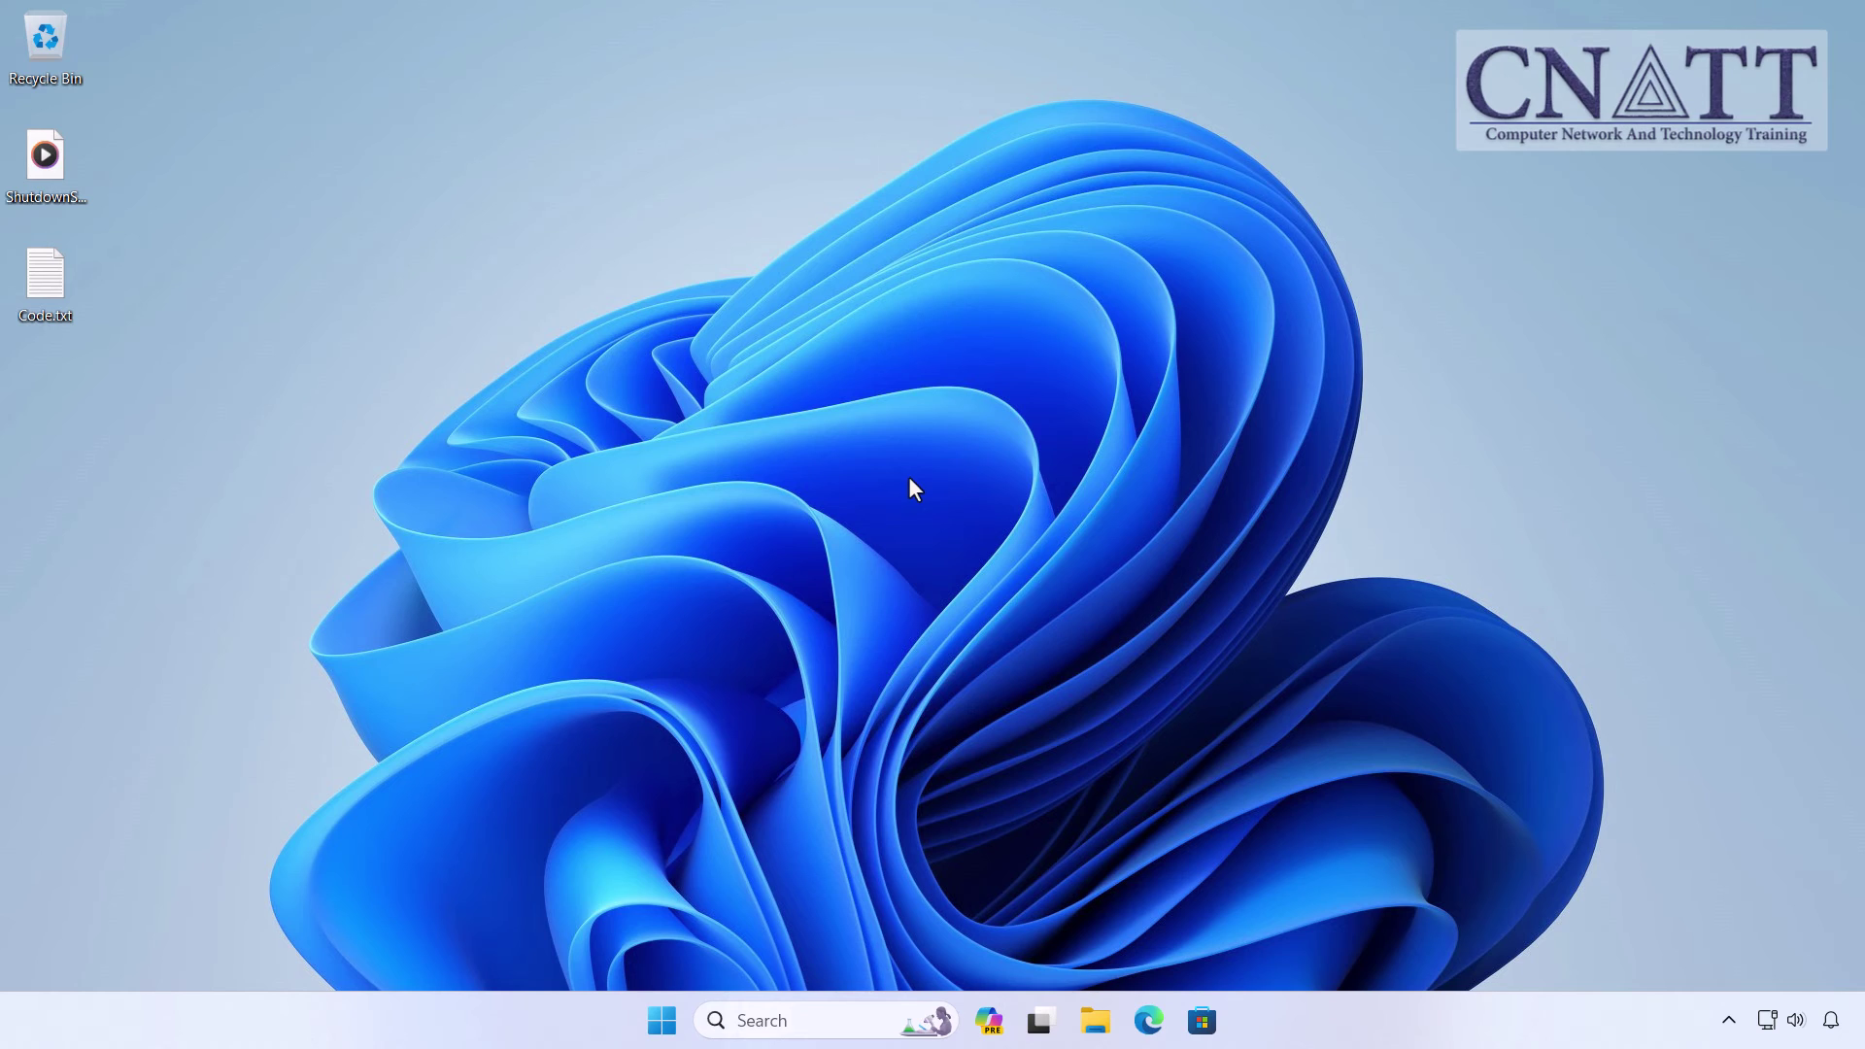
# Search for PowerShell and open its run-as-administrator option
pyautogui.click(661, 1020)
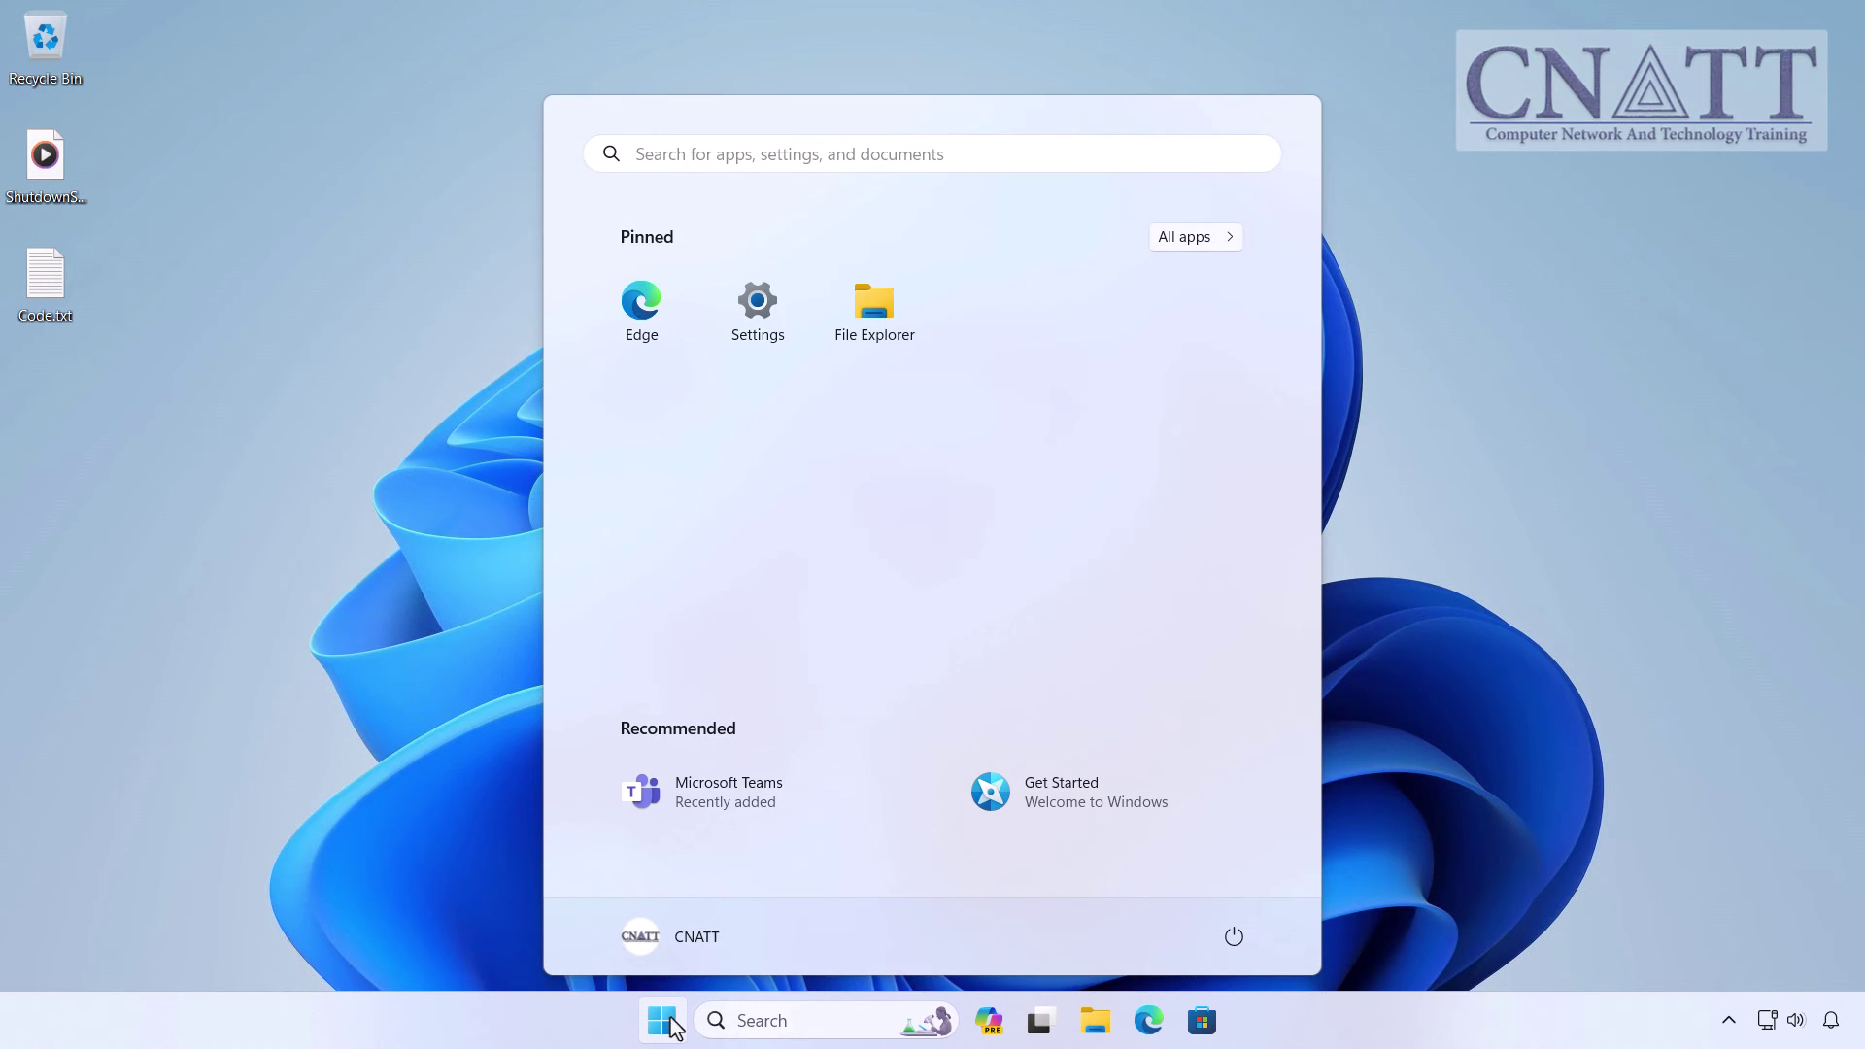
pyautogui.write('power')
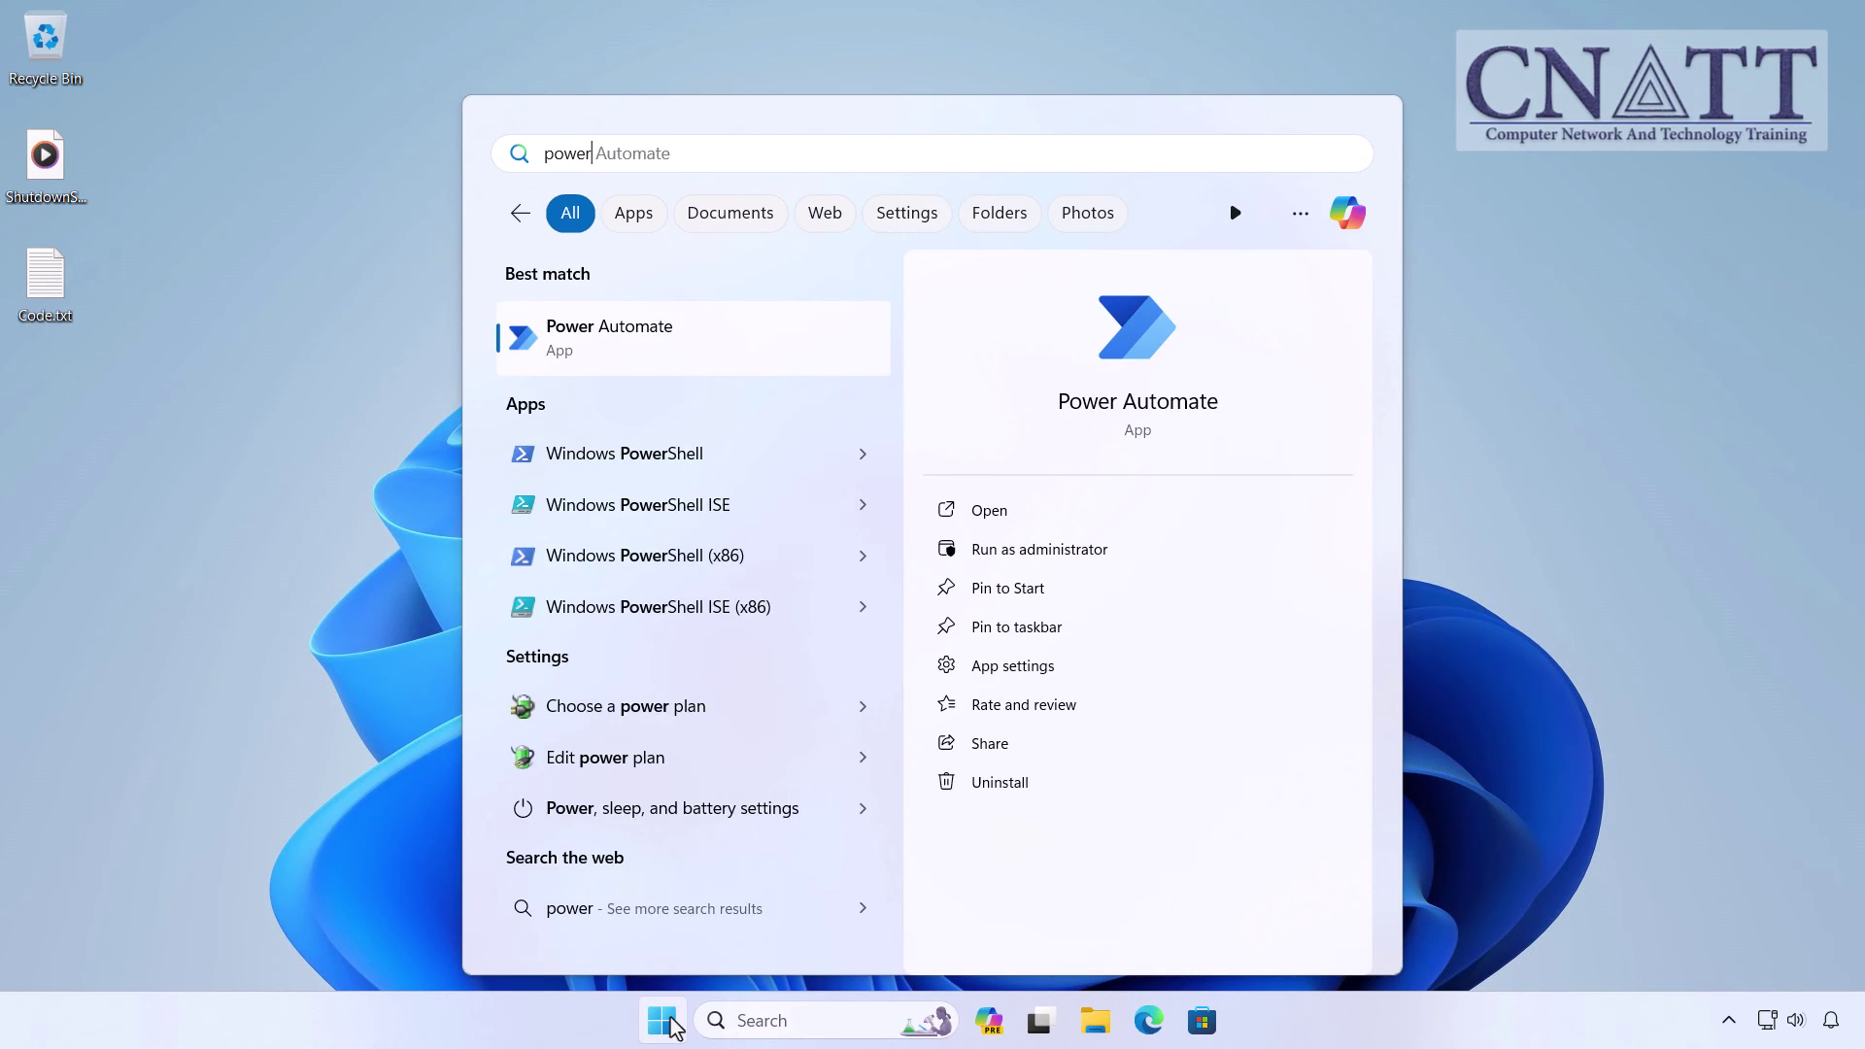
pyautogui.write('shell')
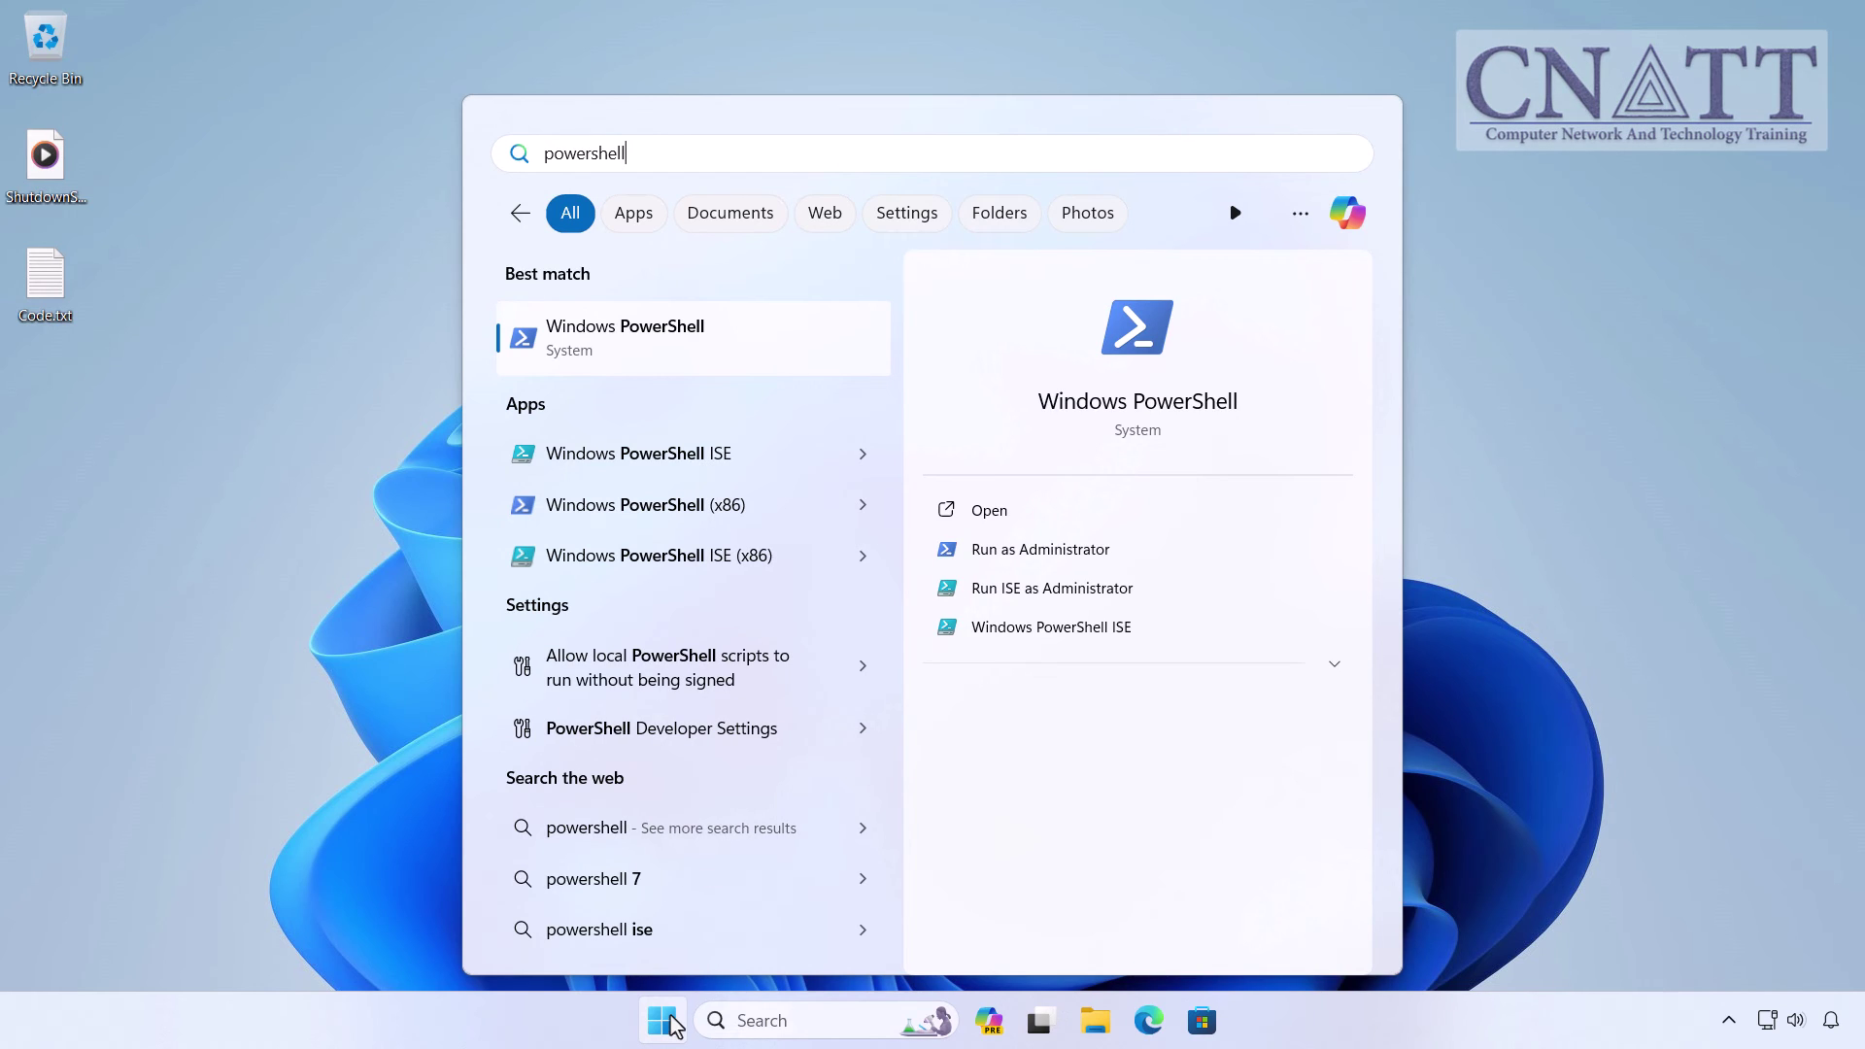
pyautogui.rightClick(741, 351)
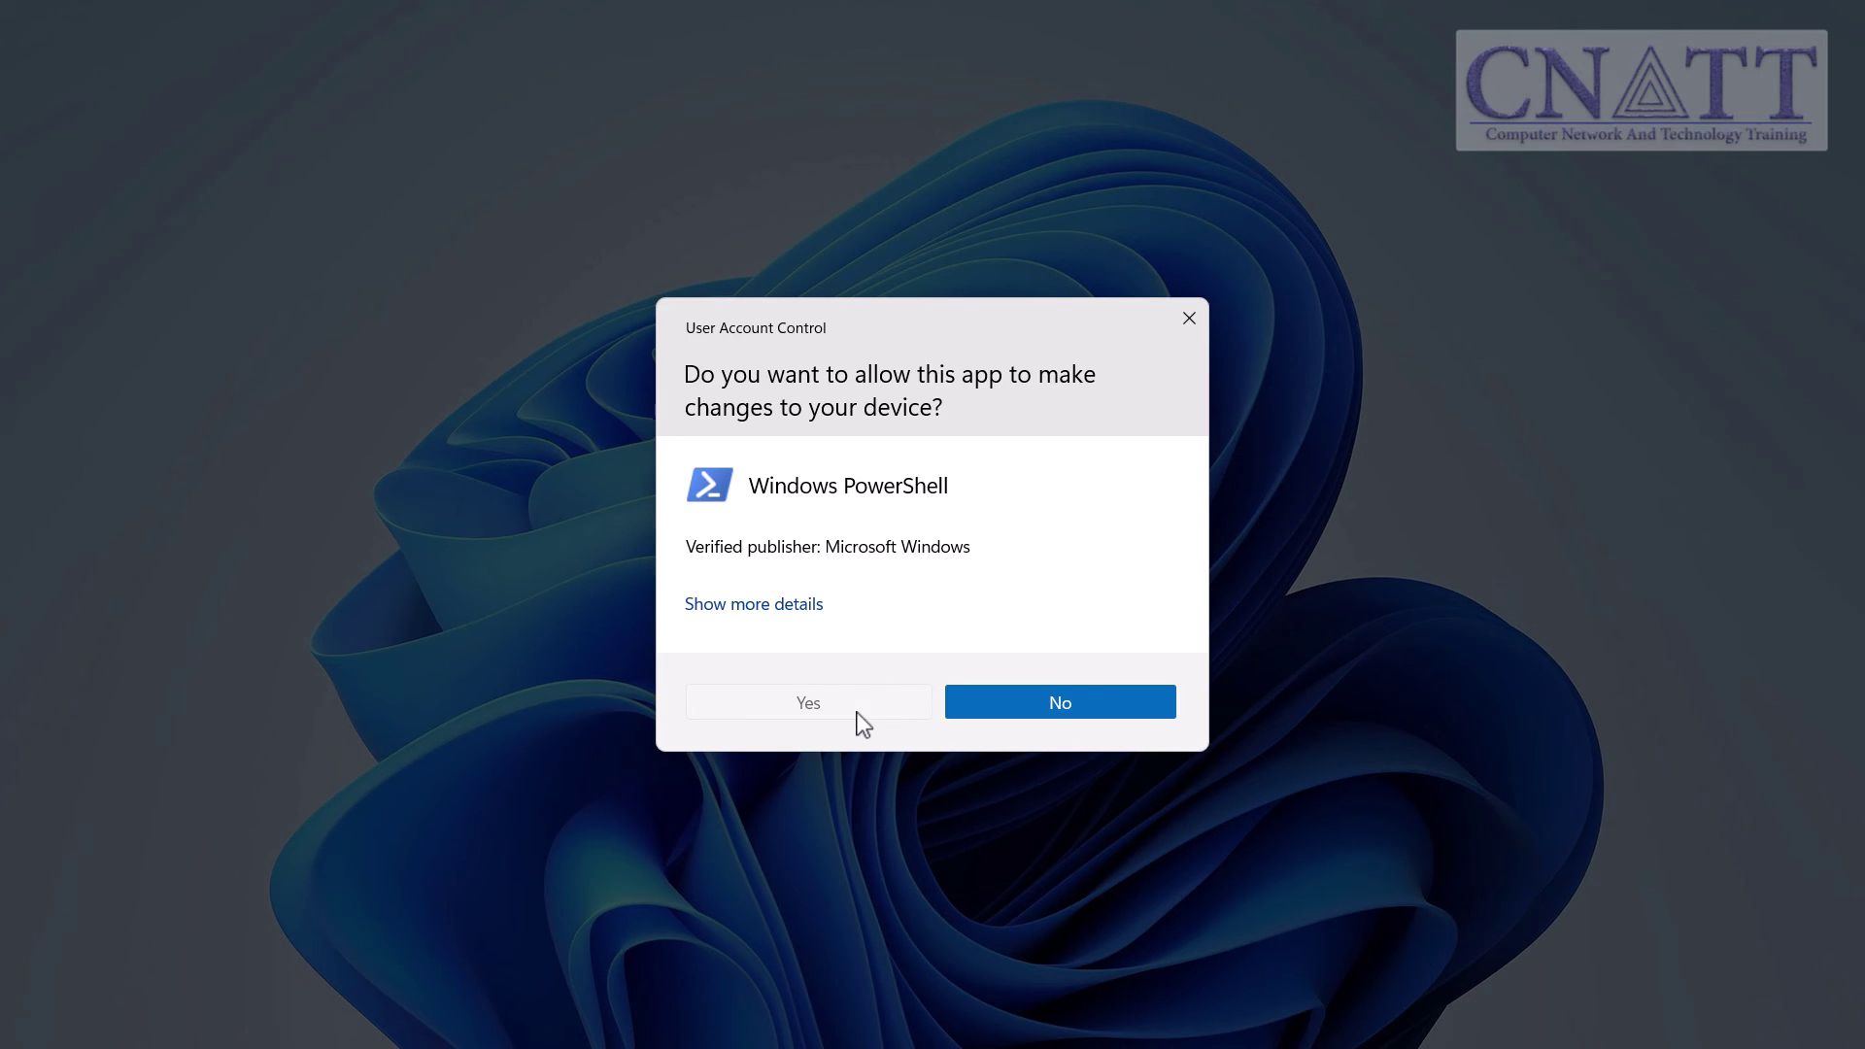
# Copy 'Stop-Service OnShutDown' from Code.txt and run it in PowerShell
pyautogui.doubleClick(45, 291)
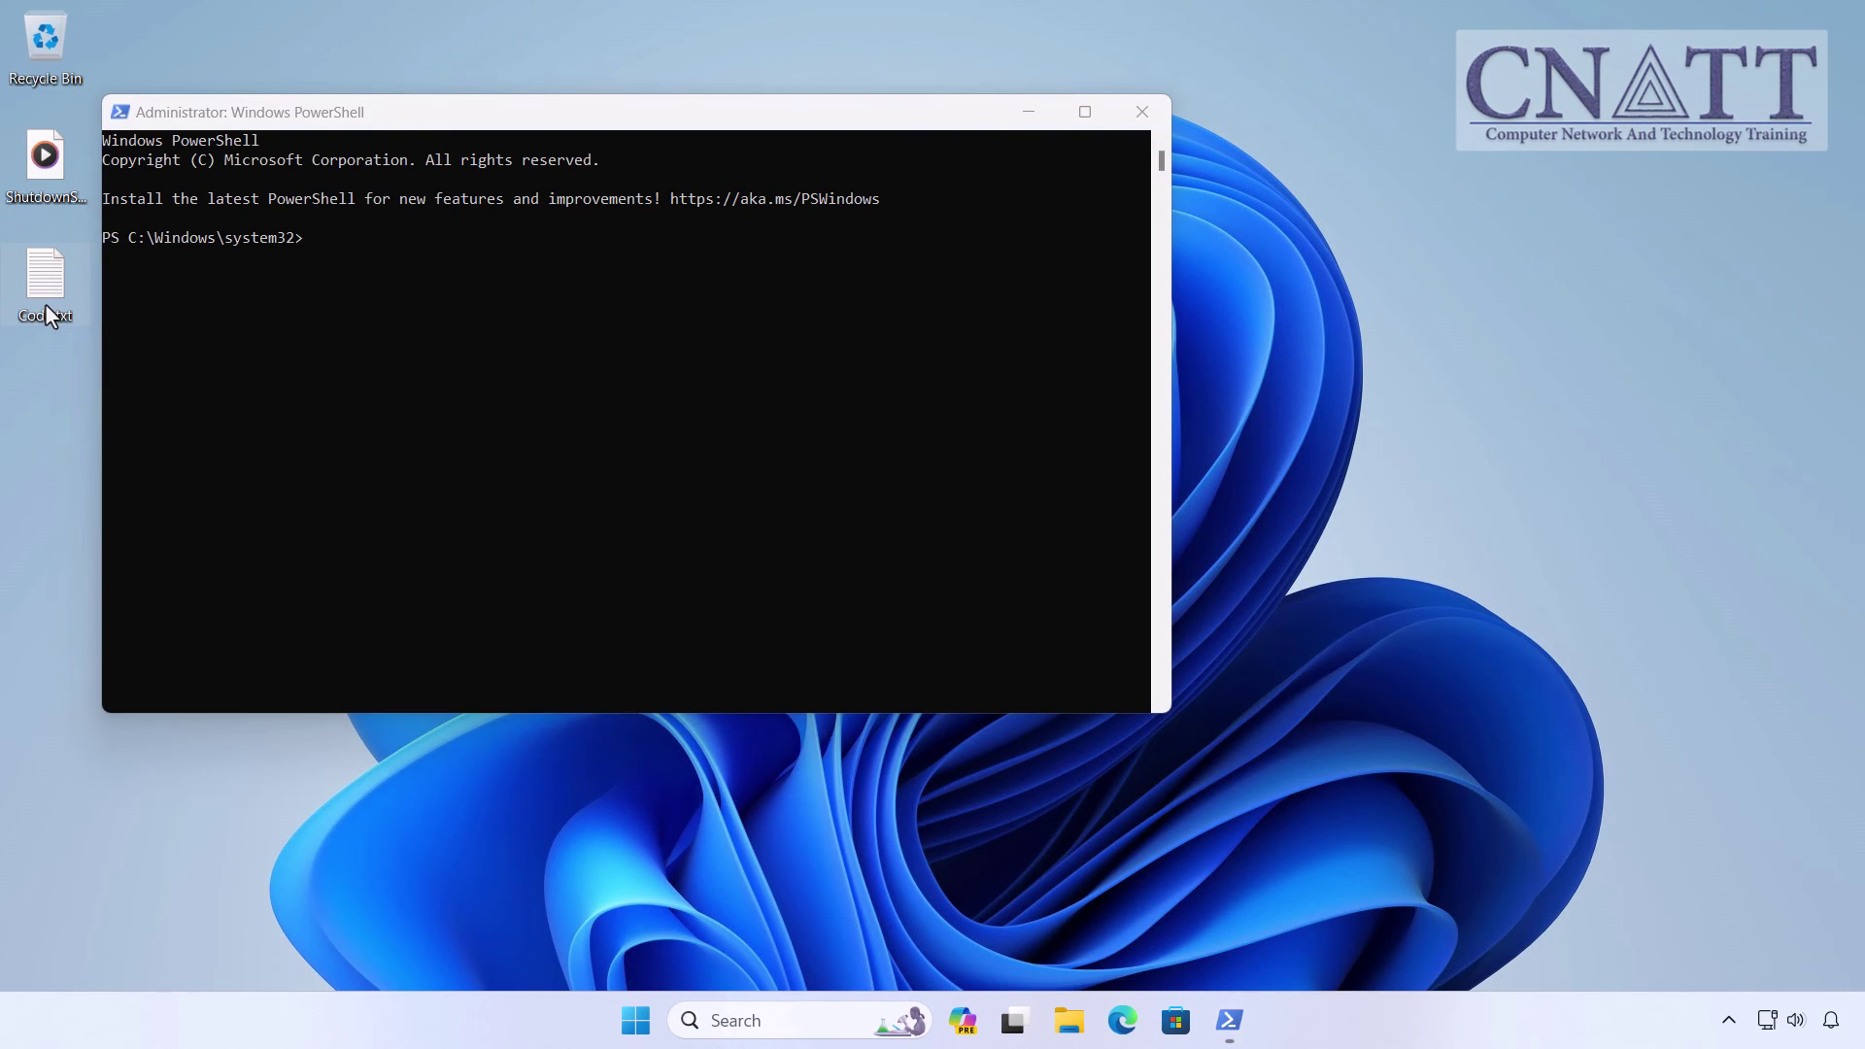
pyautogui.scroll(-1, 265, 767)
pyautogui.moveTo(260, 768); pyautogui.dragTo(536, 767)
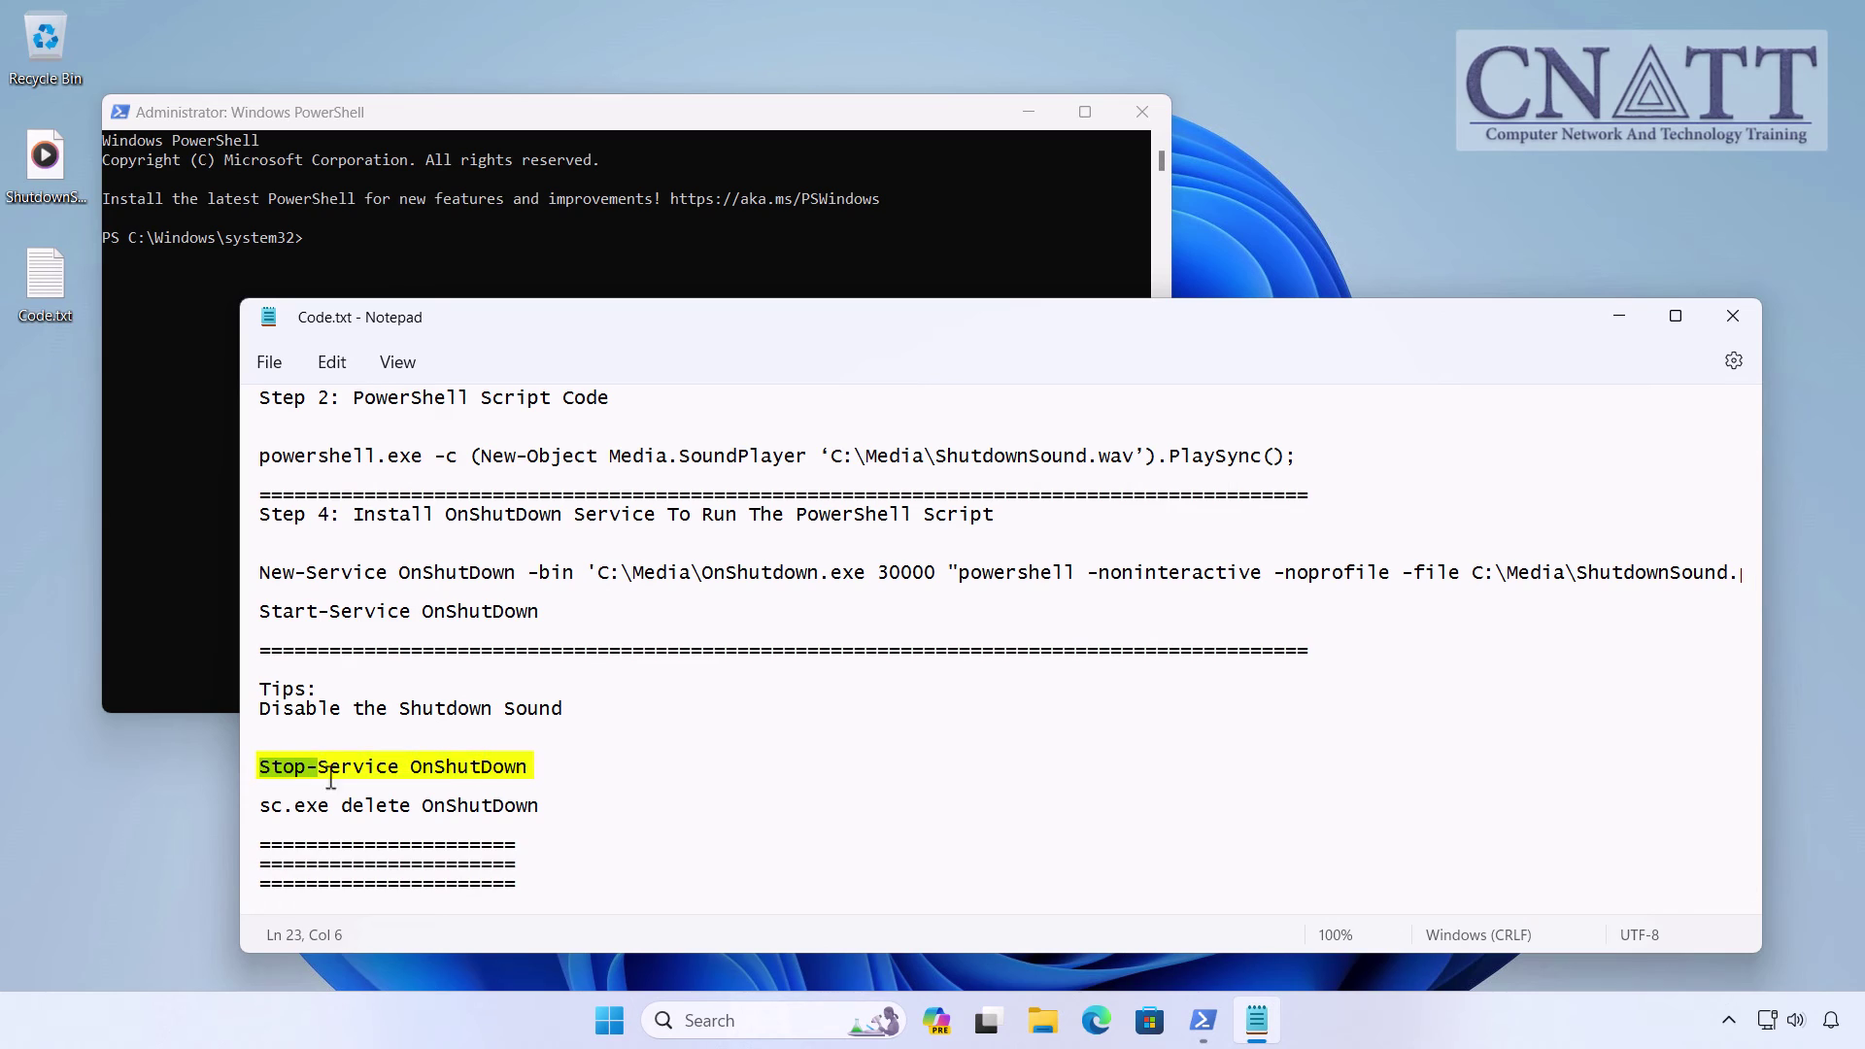
pyautogui.click(331, 362)
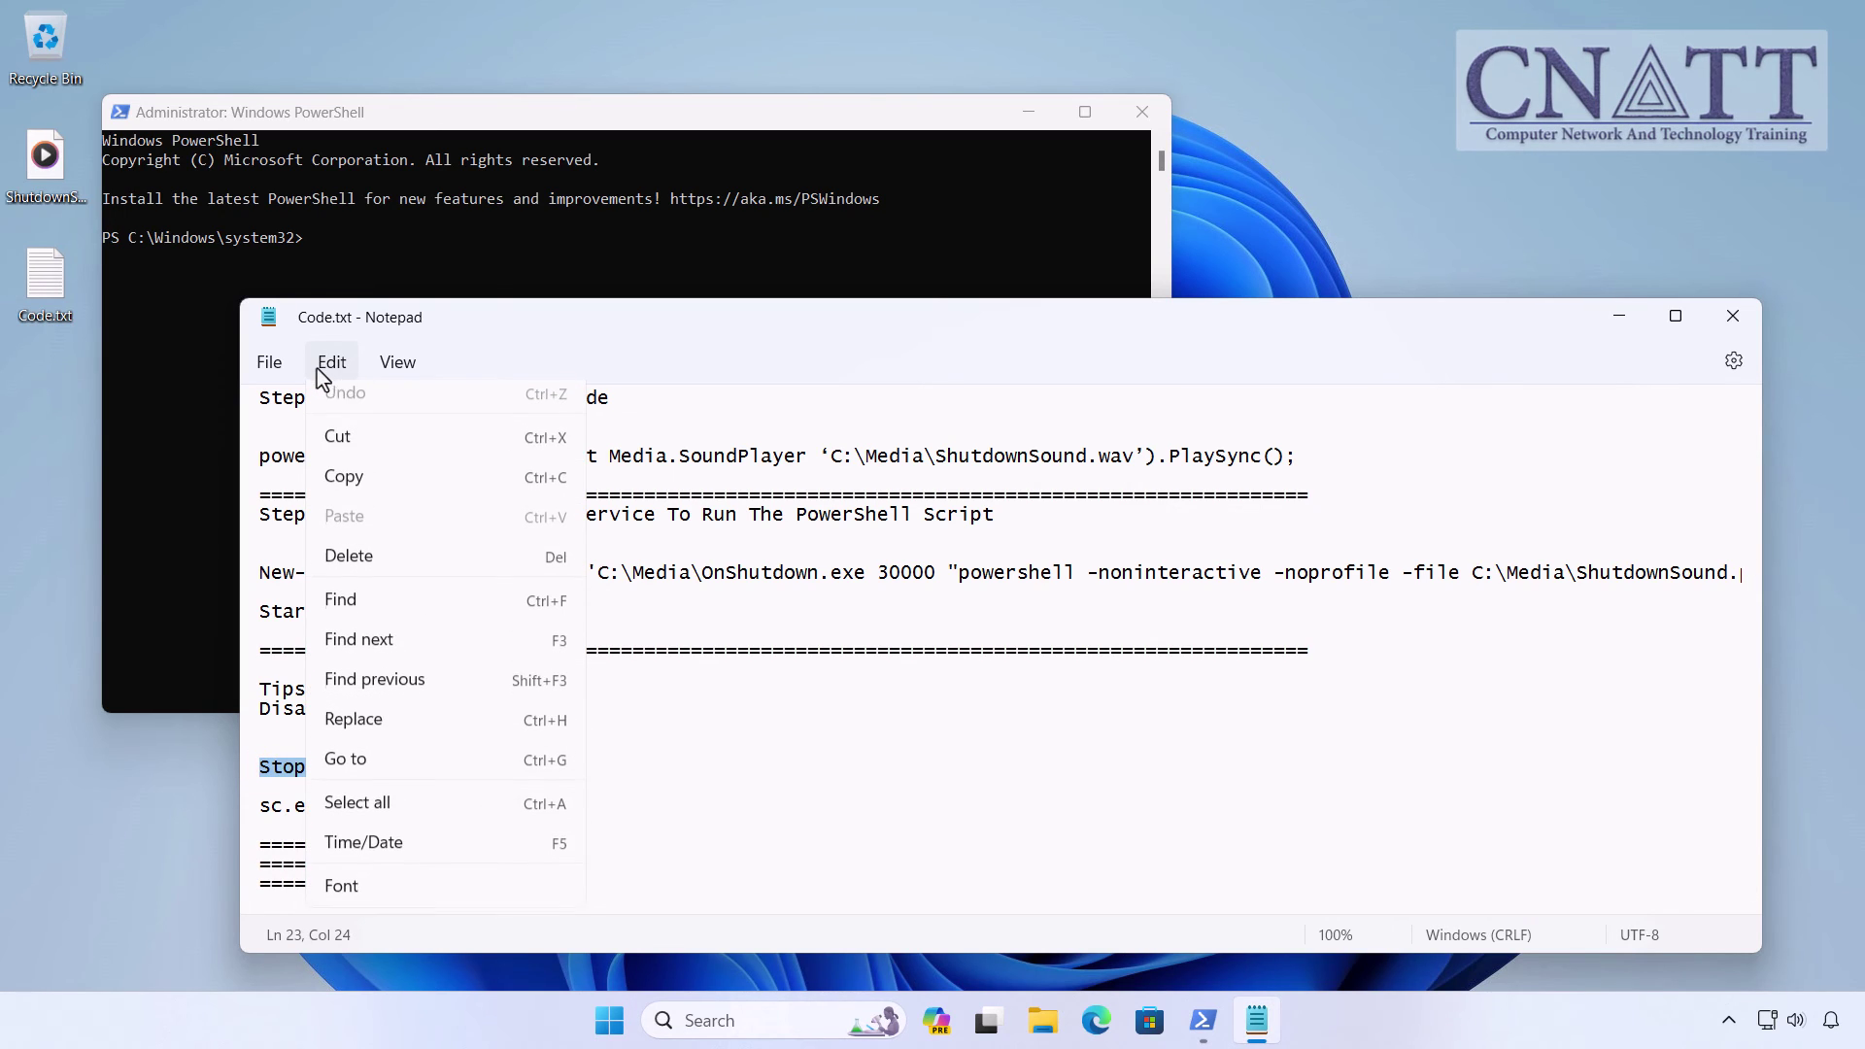
pyautogui.click(337, 483)
pyautogui.click(207, 402)
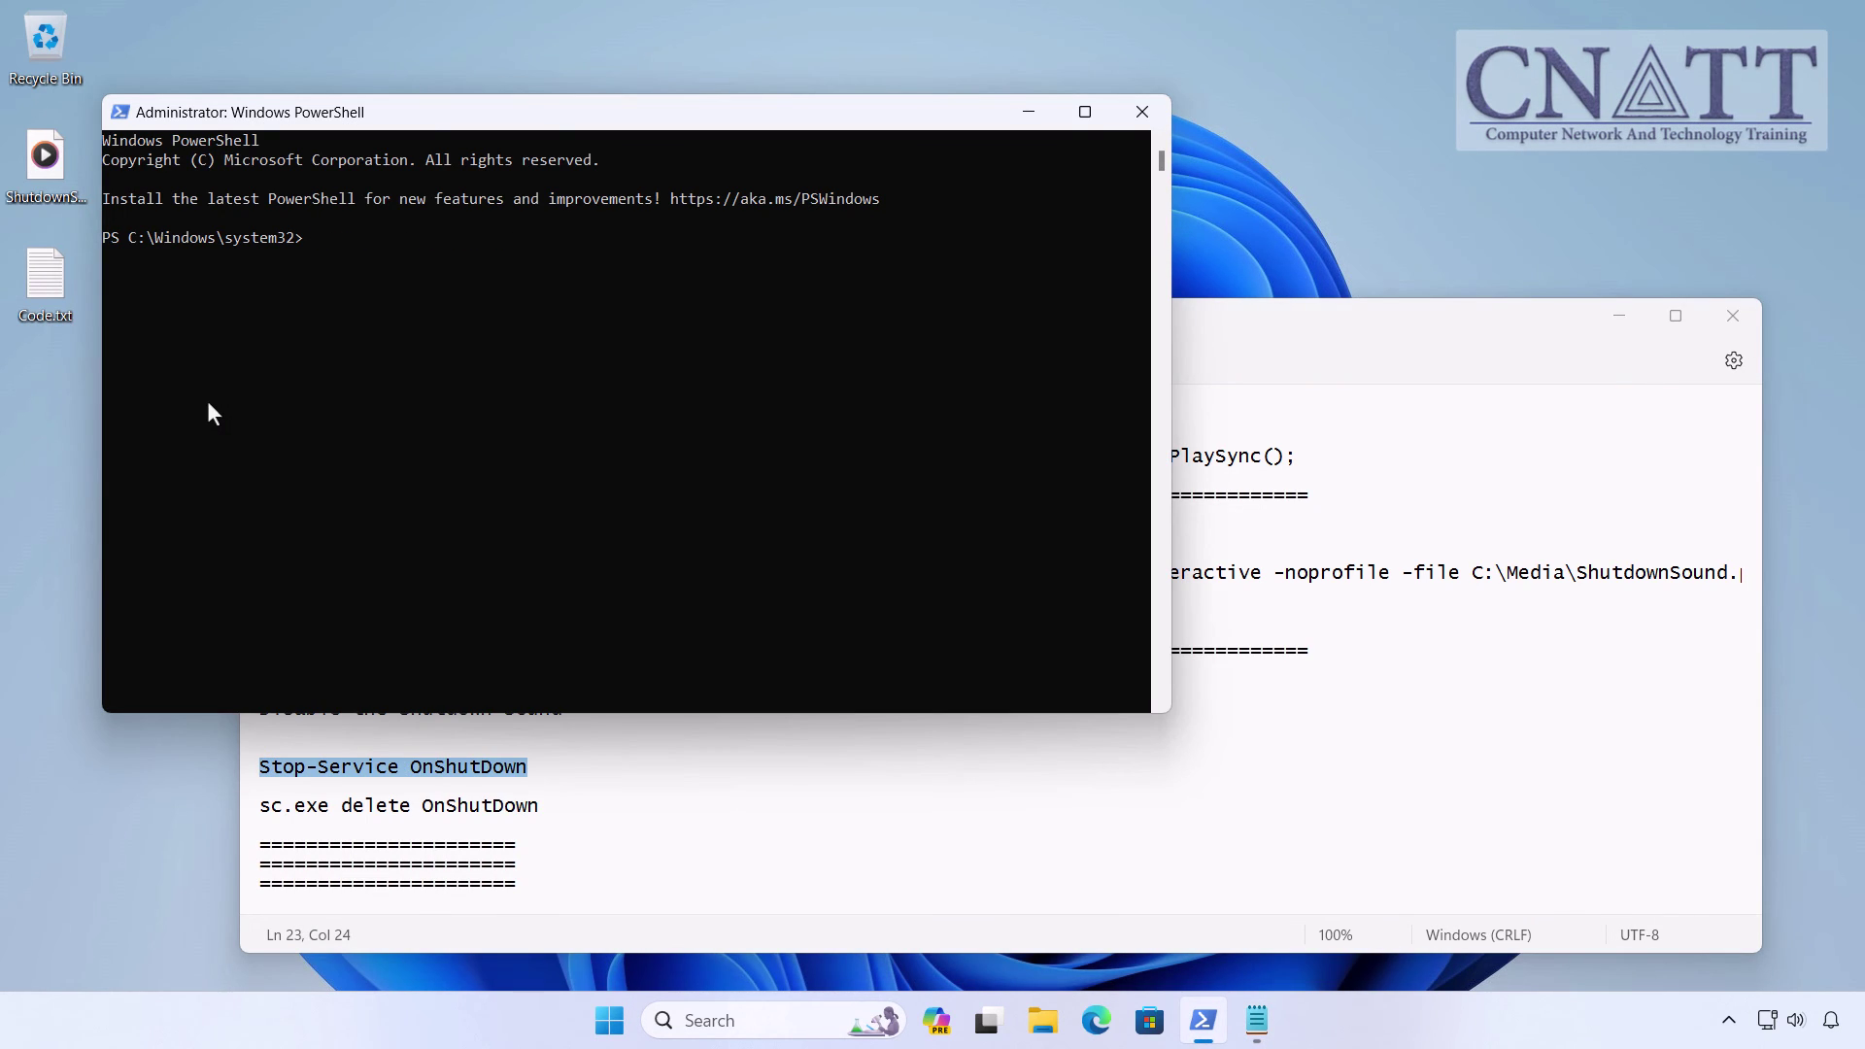
pyautogui.rightClick(207, 402)
pyautogui.press('Return')
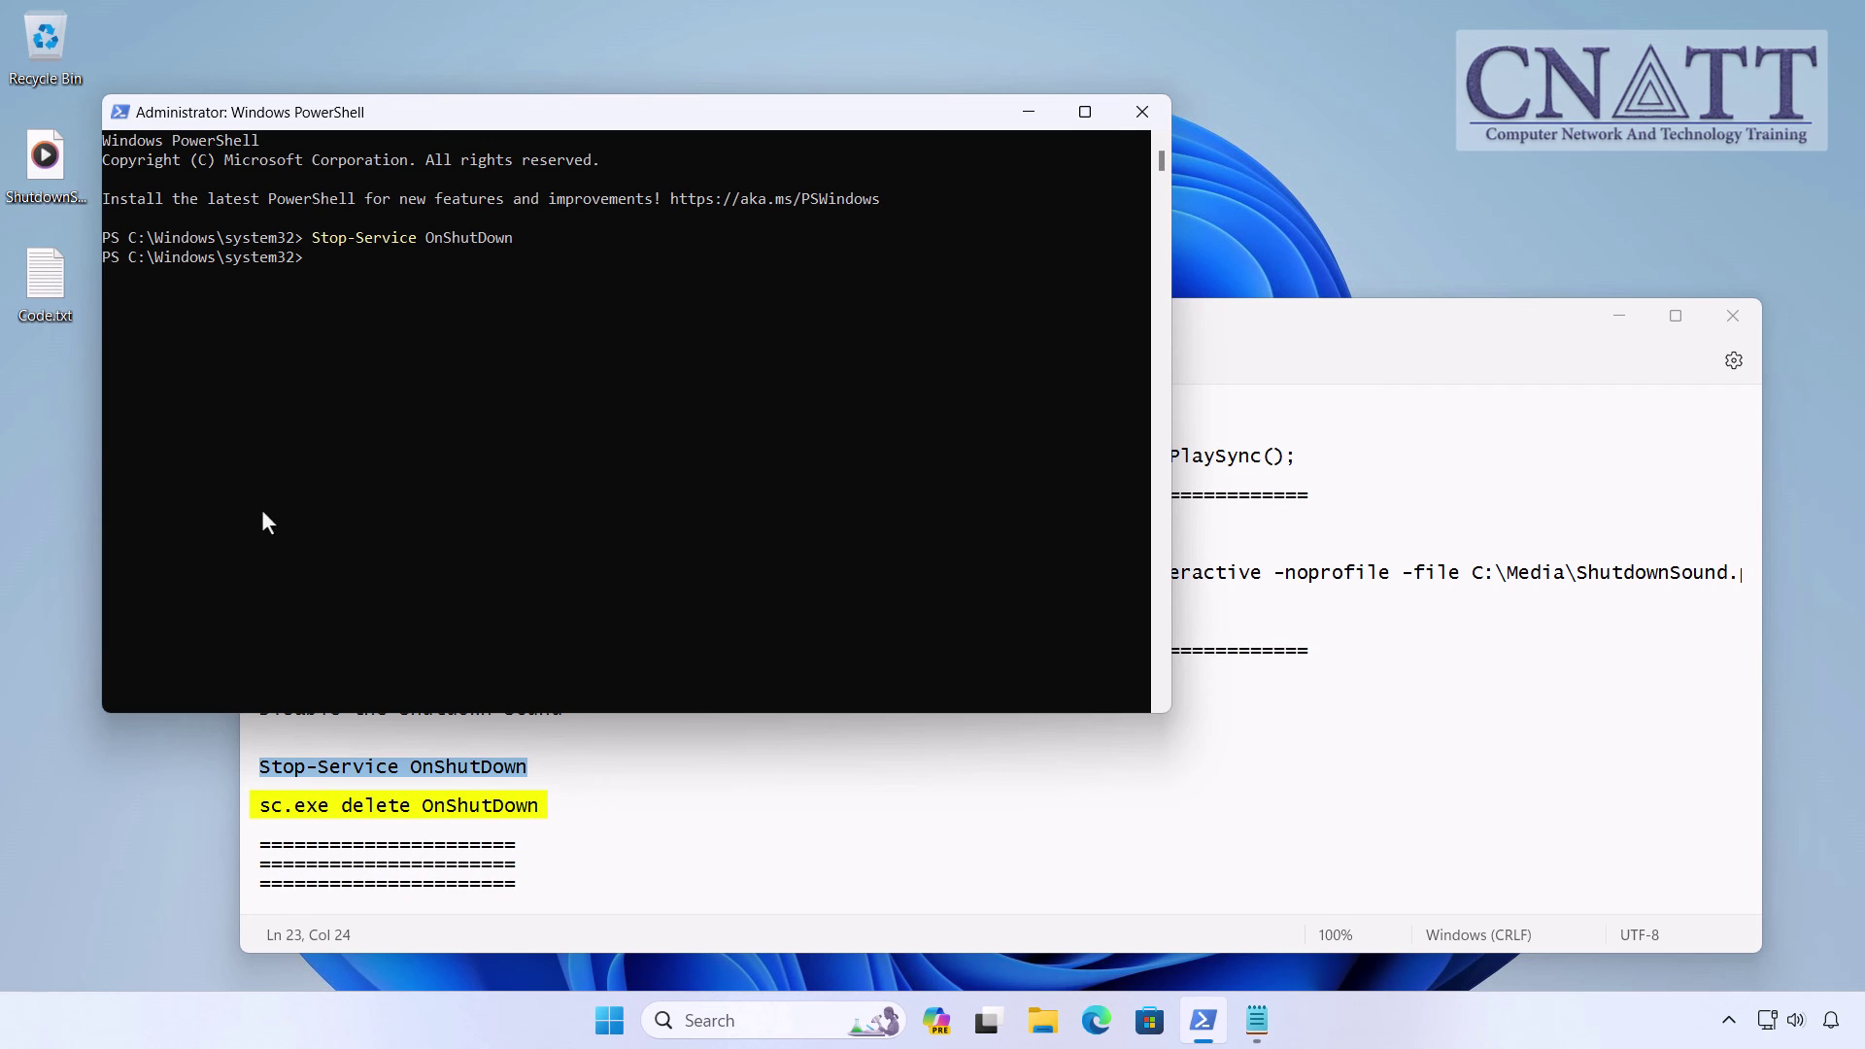
# Copy 'sc.exe delete OnShutDown' from Code.txt and run it in PowerShell
pyautogui.click(368, 809)
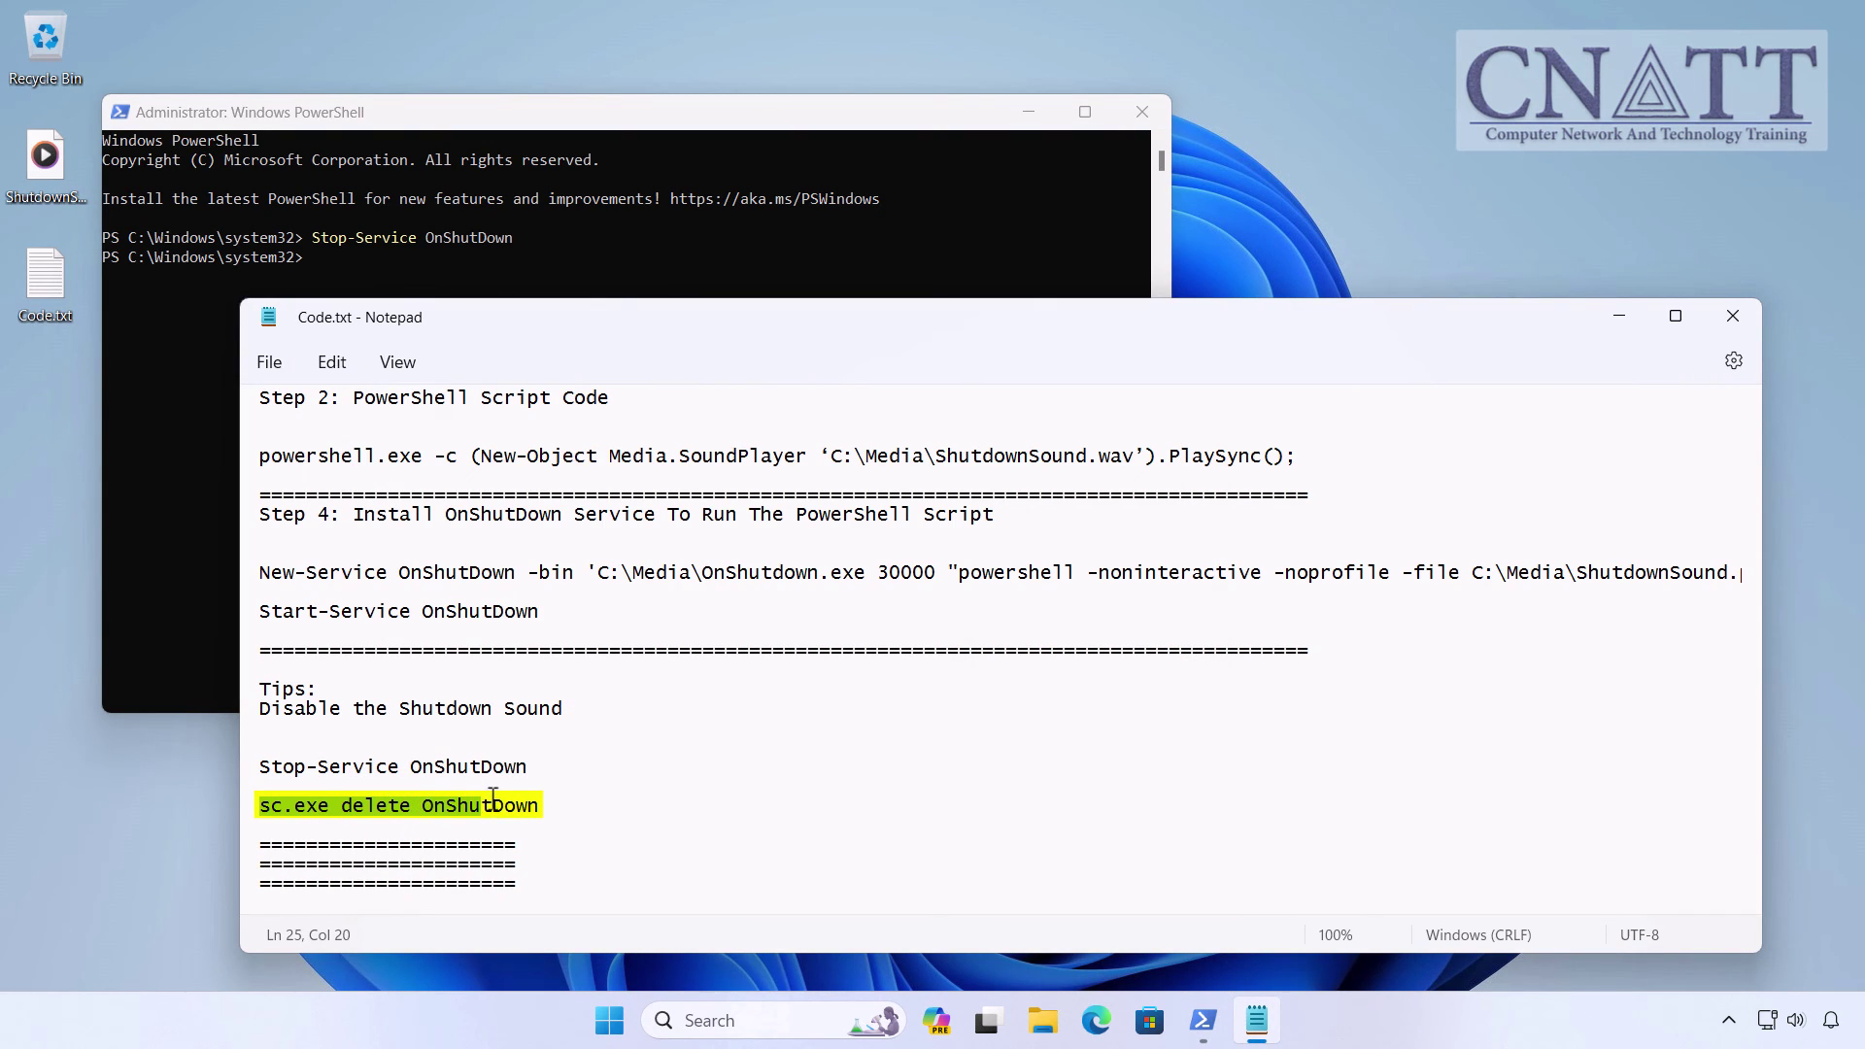
pyautogui.moveTo(368, 809); pyautogui.dragTo(543, 809)
pyautogui.click(331, 362)
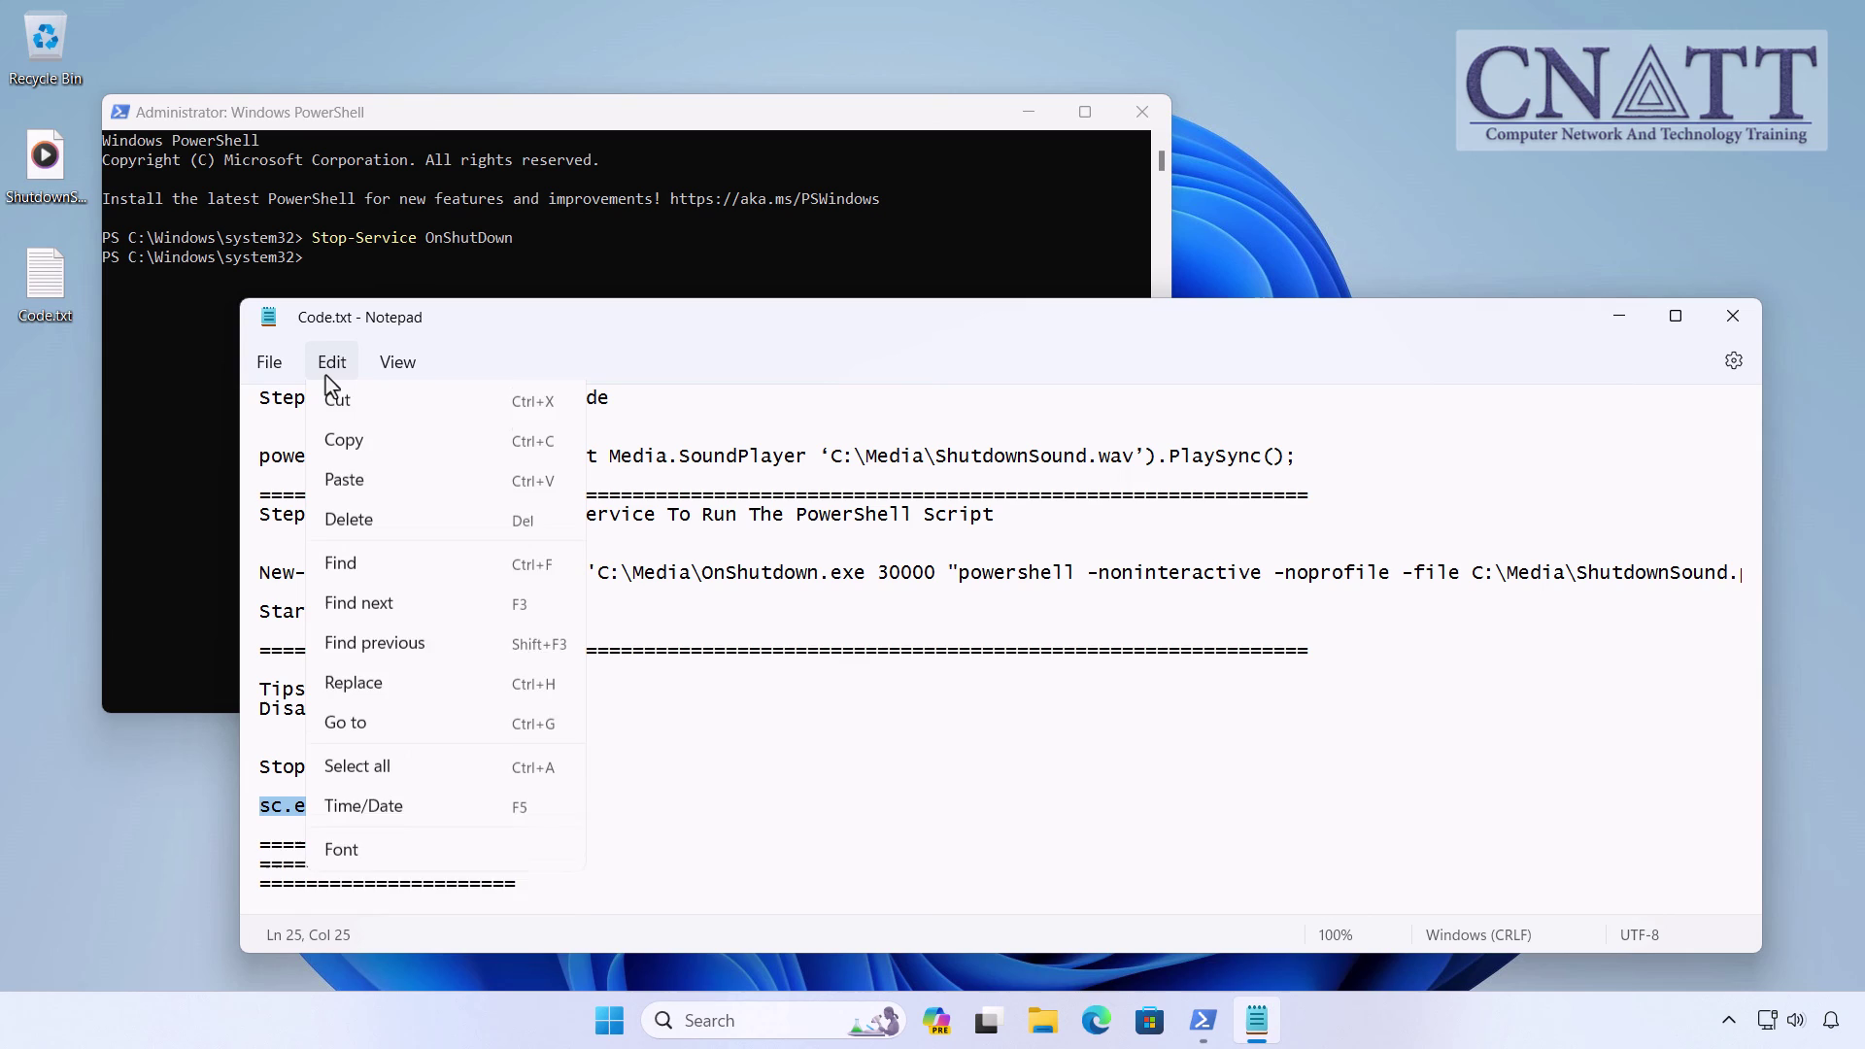
pyautogui.click(374, 489)
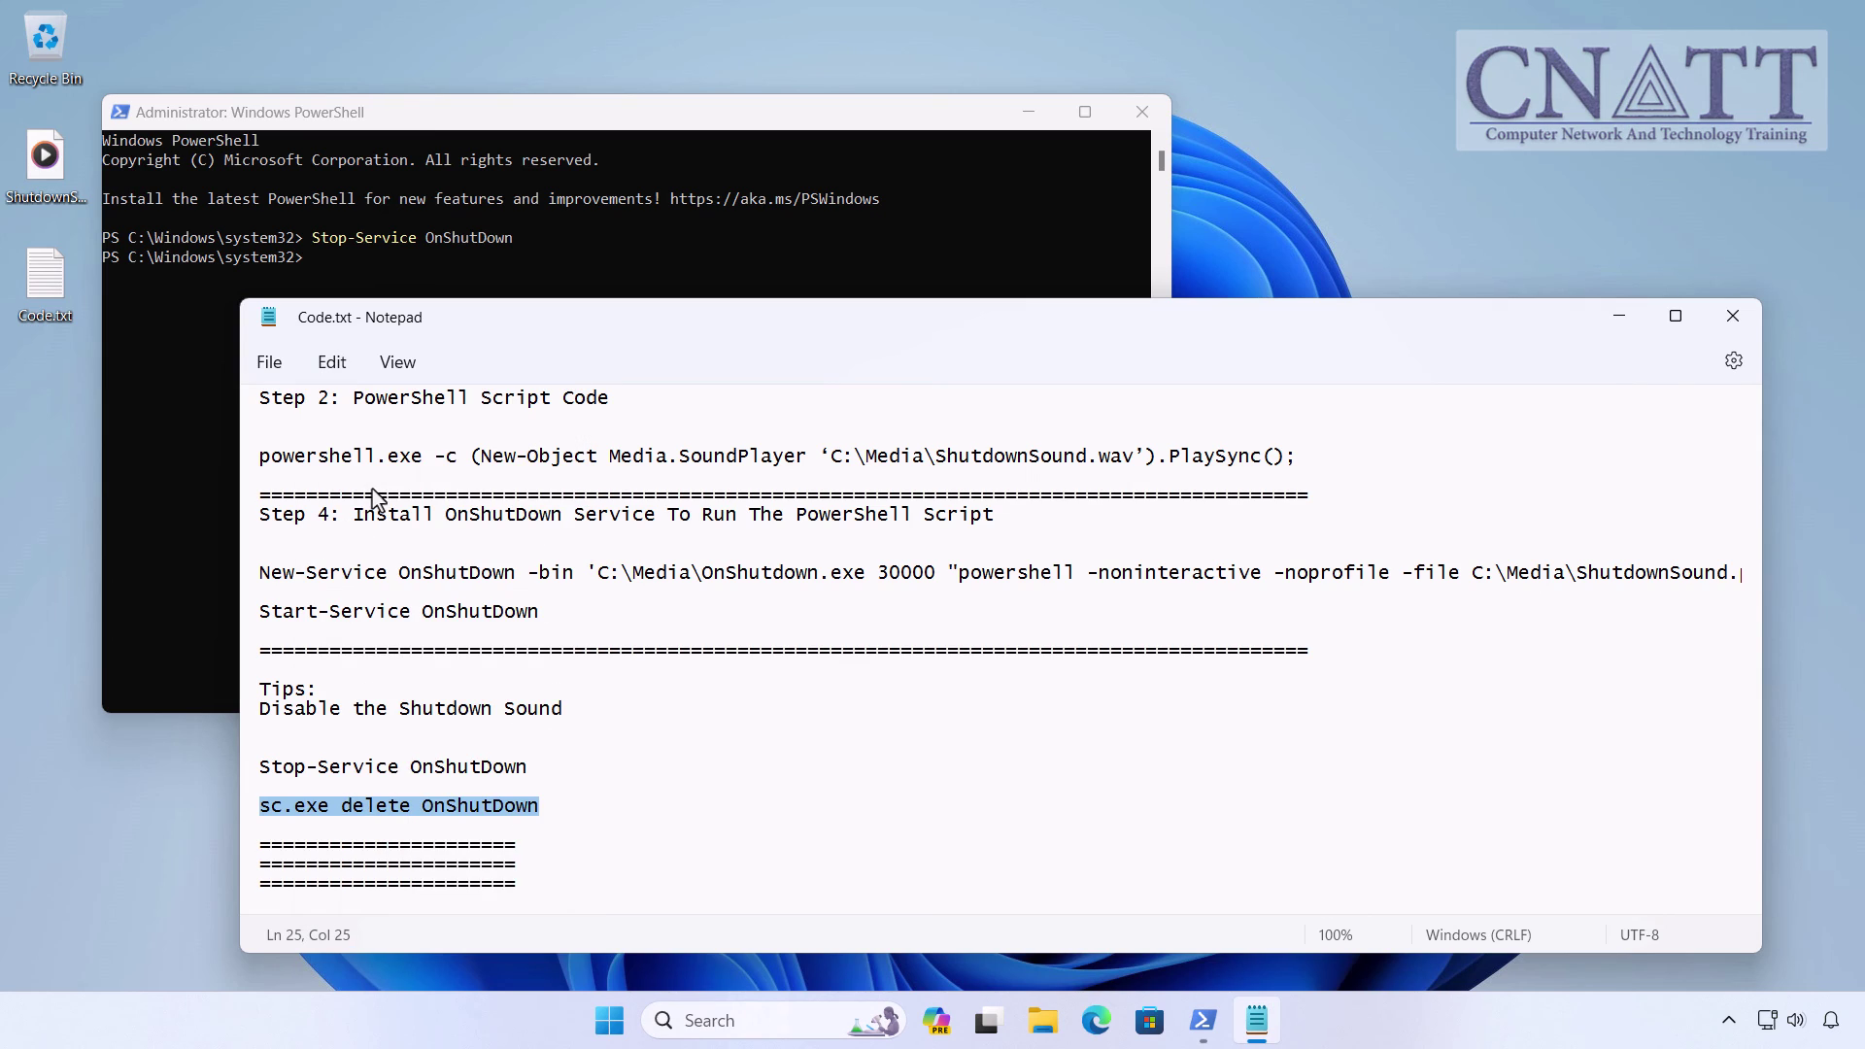
pyautogui.click(204, 385)
pyautogui.rightClick(203, 385)
pyautogui.press('Return')
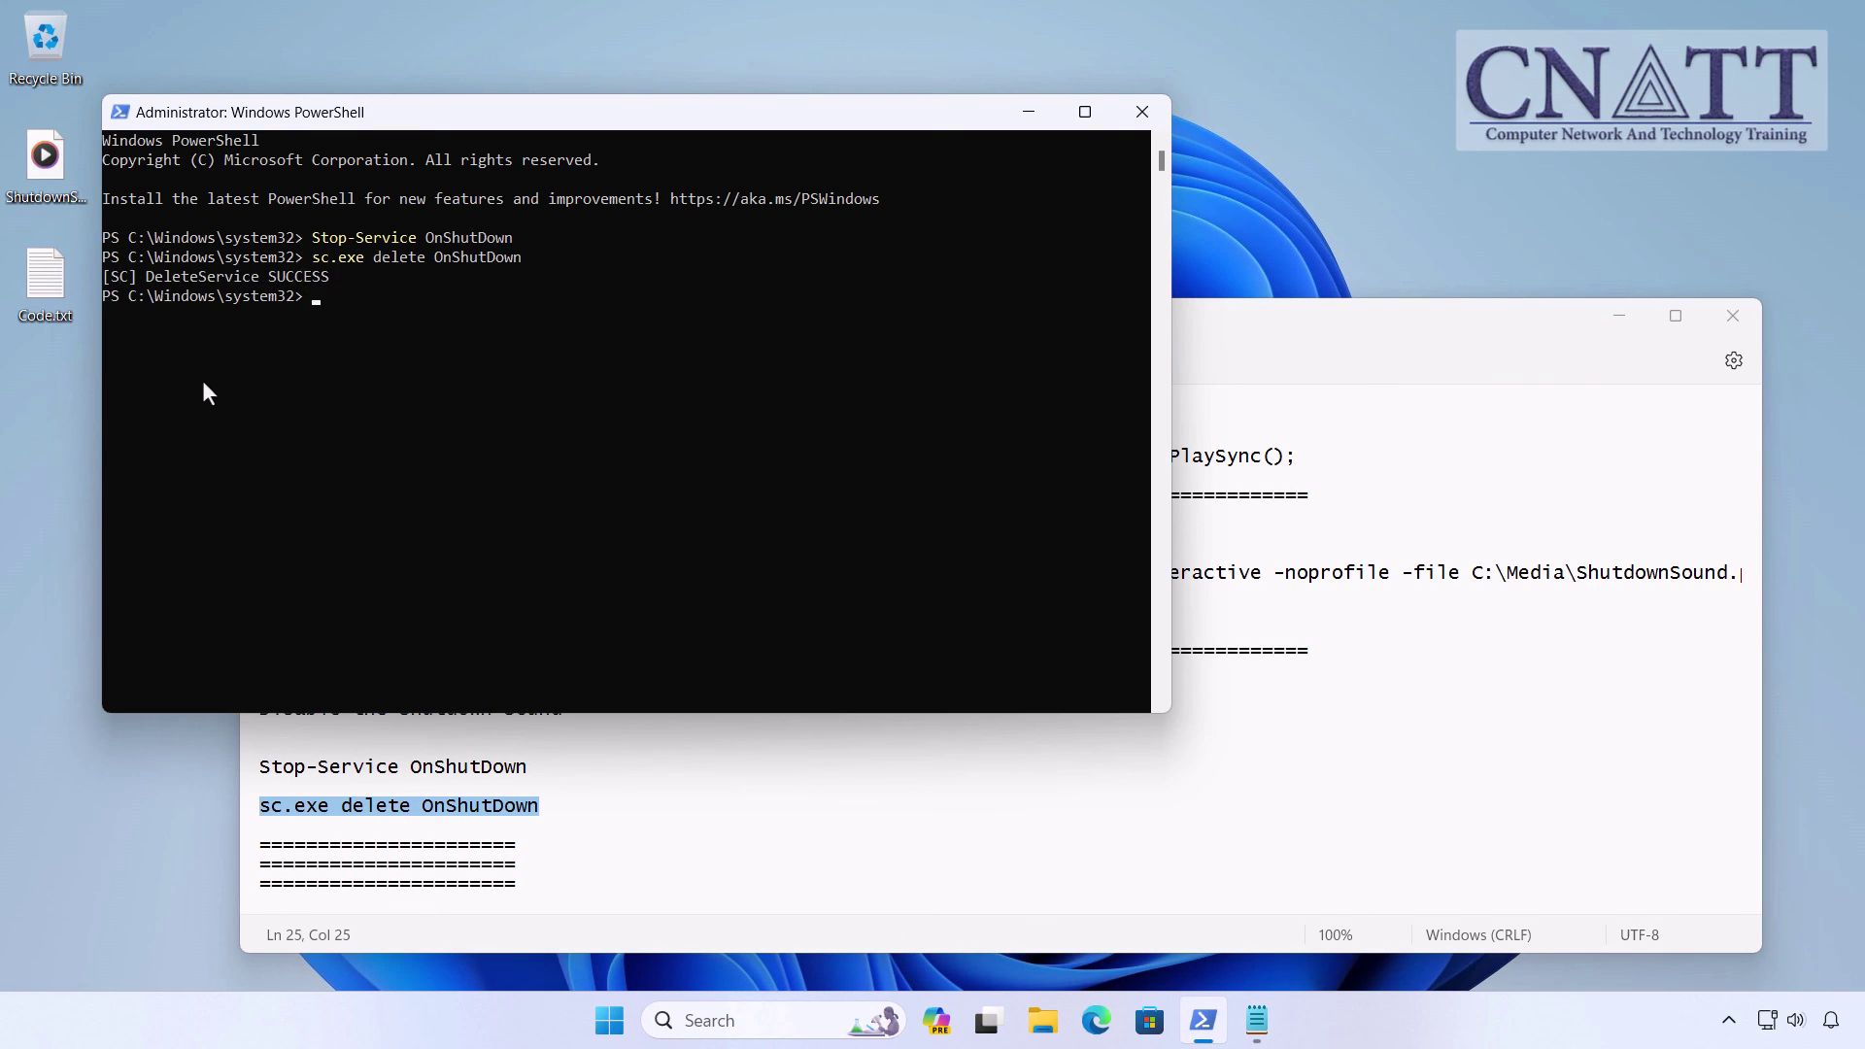
# Close the PowerShell and Code.txt Notepad windows
pyautogui.click(1142, 112)
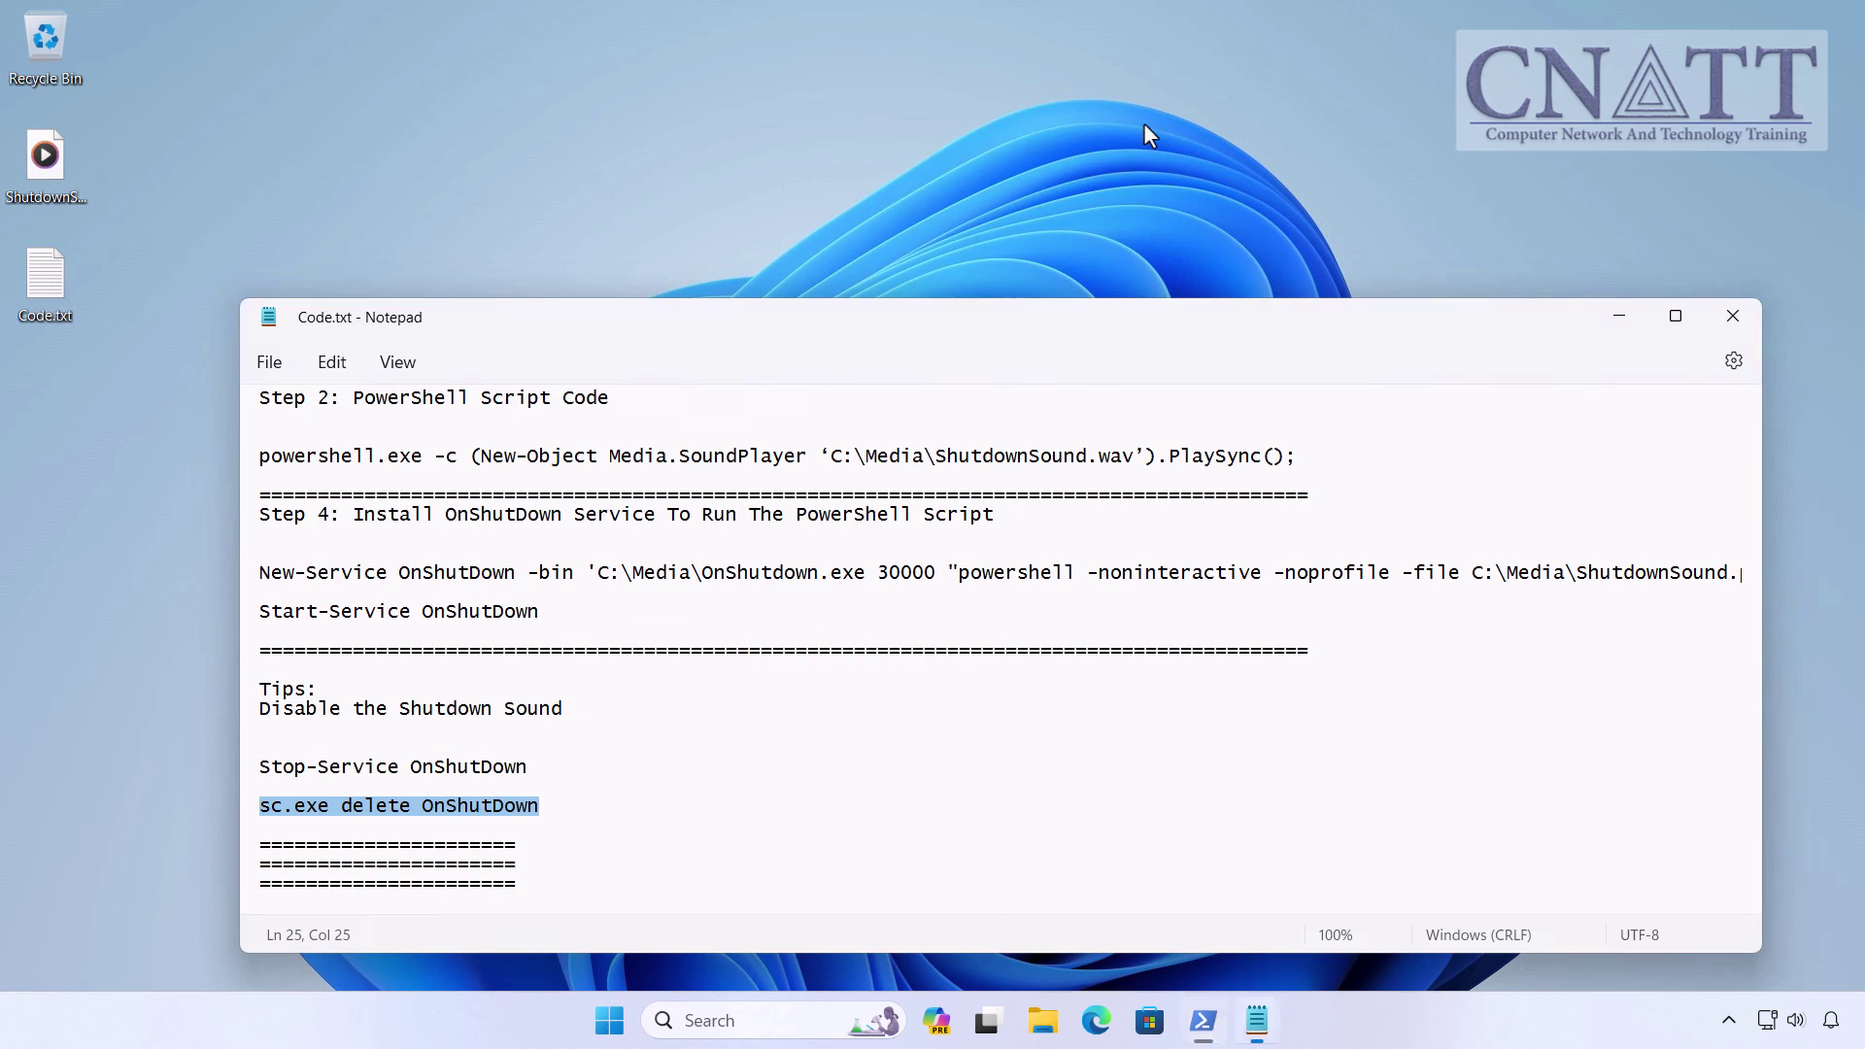
pyautogui.click(1732, 316)
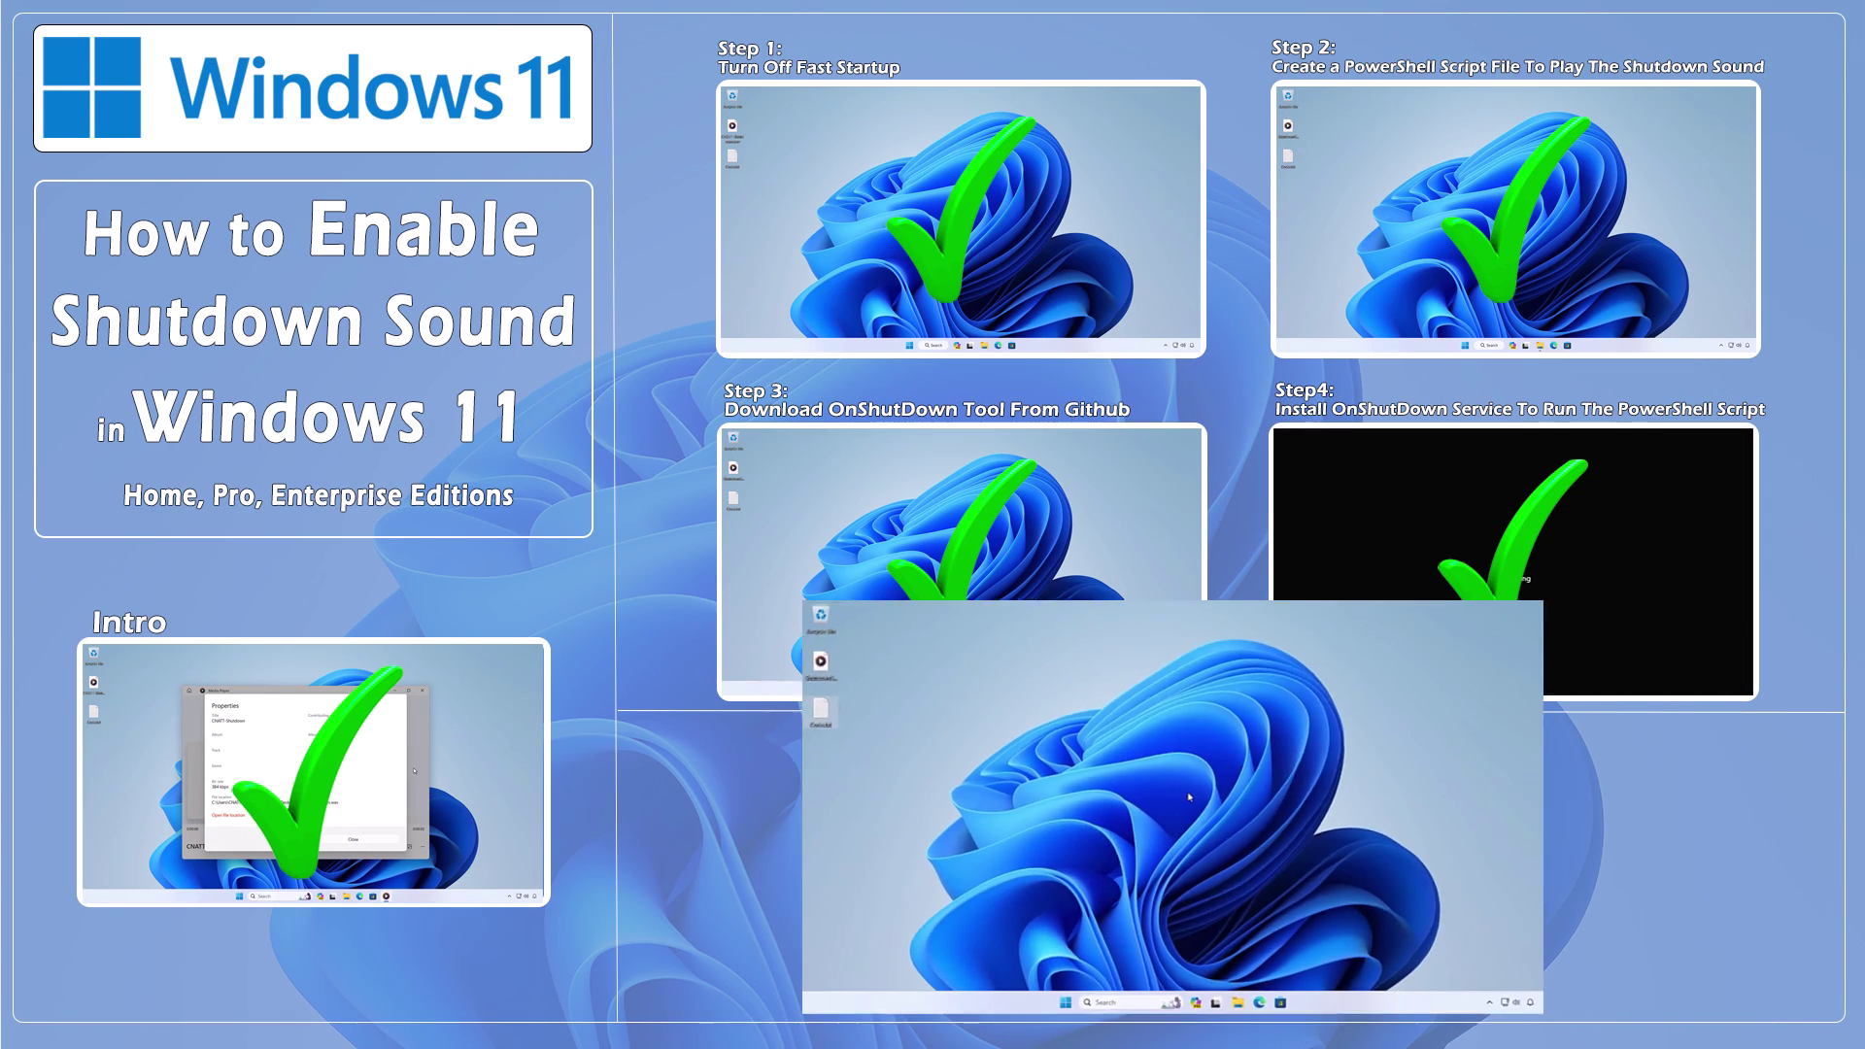